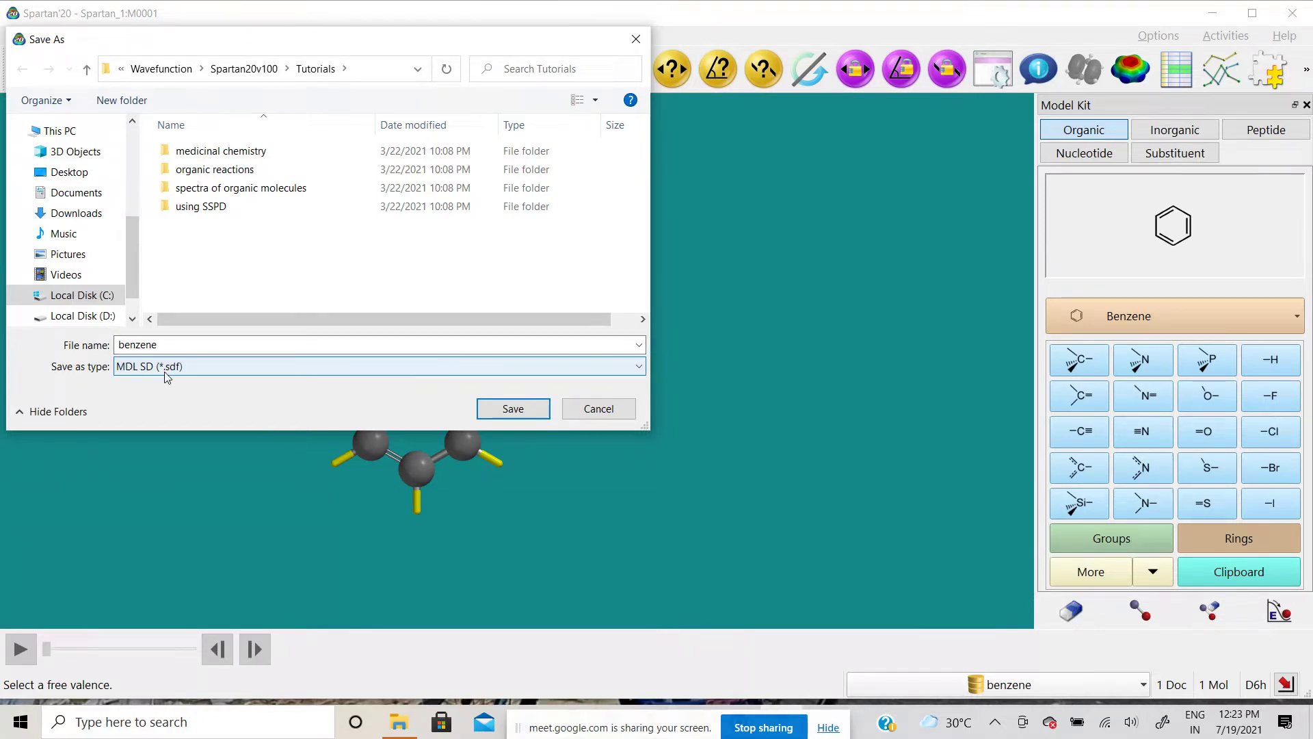
Step: Review the file types available for saving the benzene model, cancel the save and close Spartan
click(166, 376)
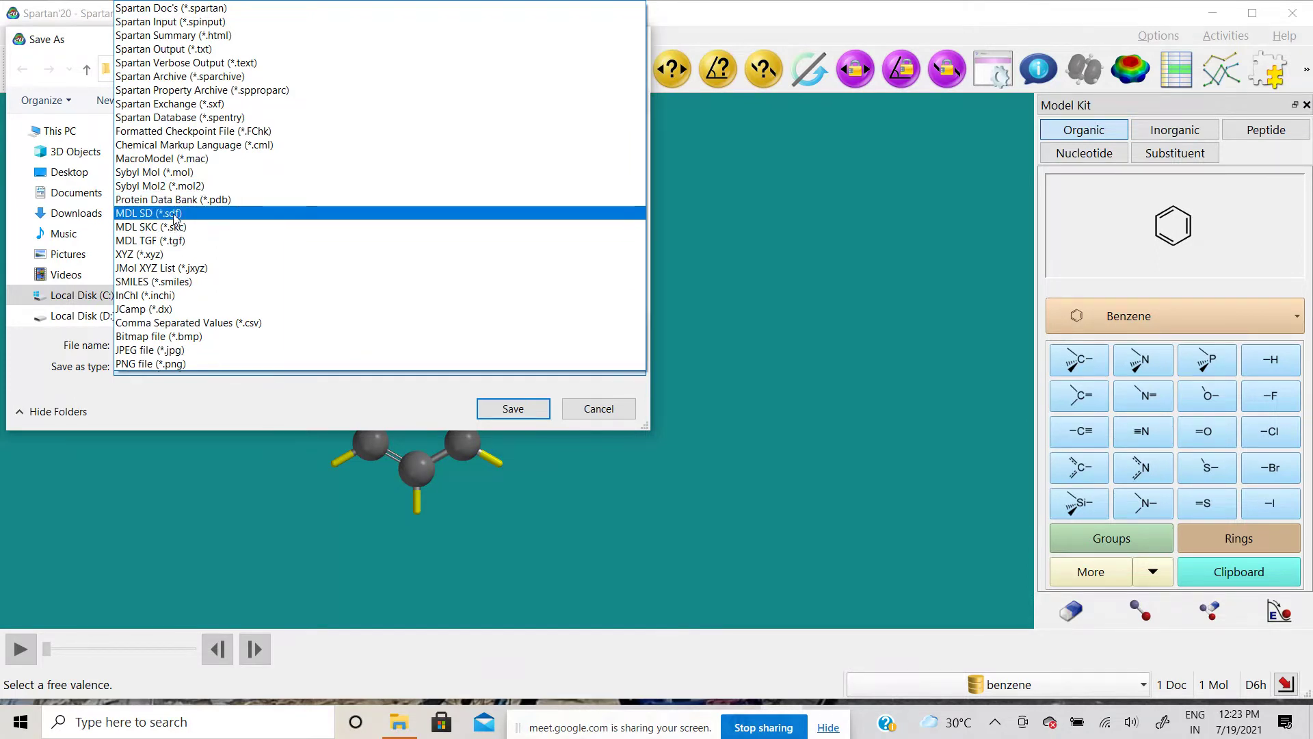
click(601, 413)
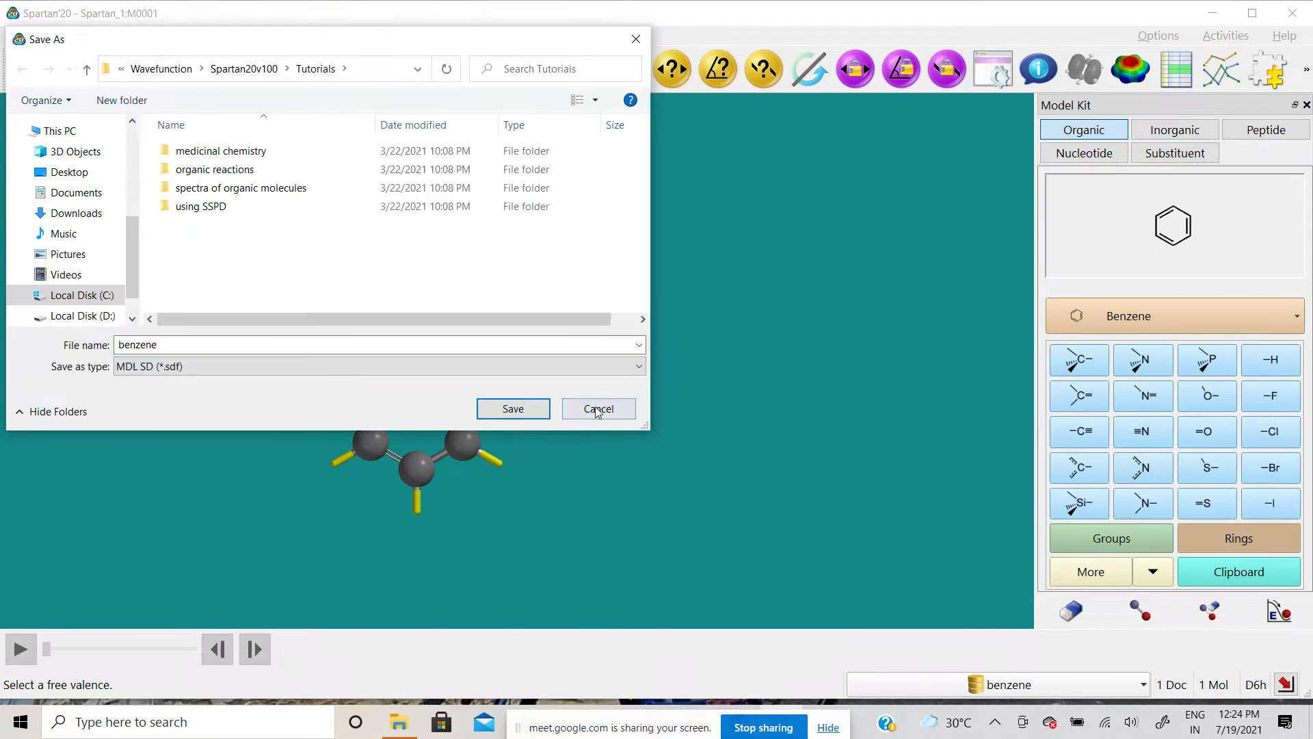
click(596, 410)
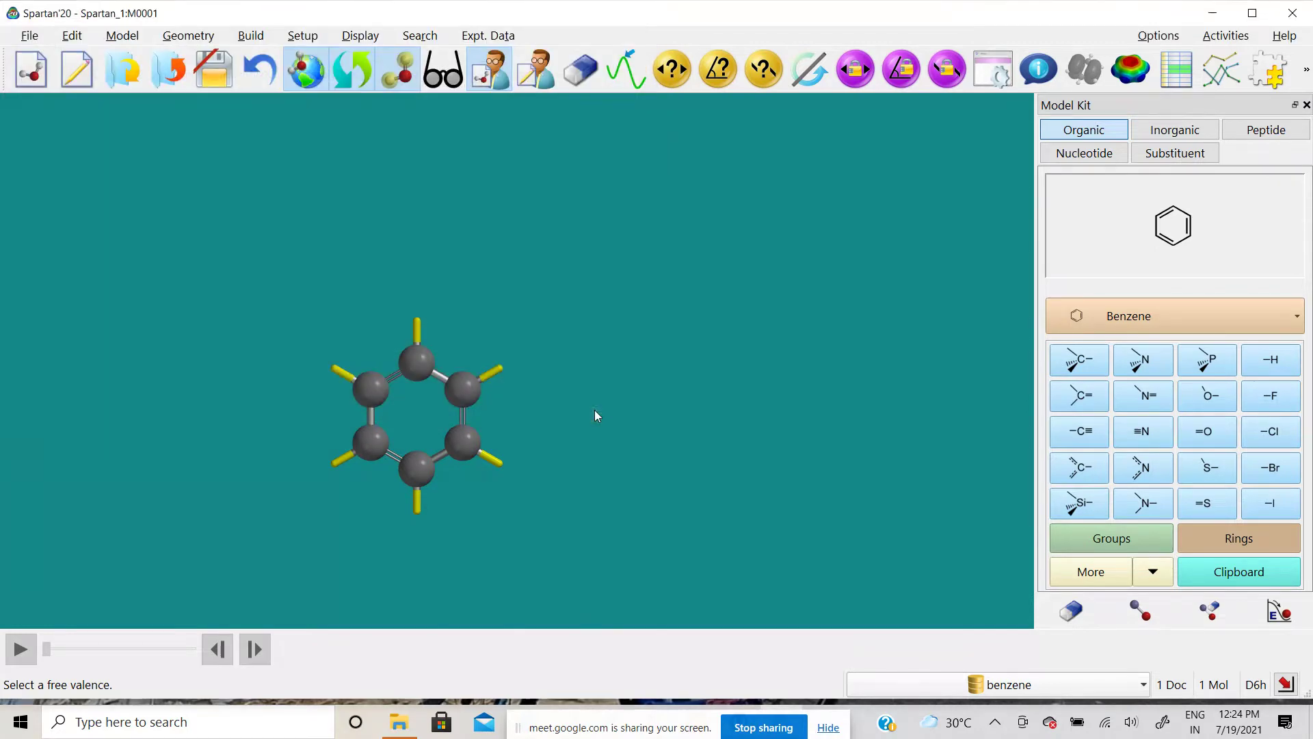
click(1285, 18)
click(729, 381)
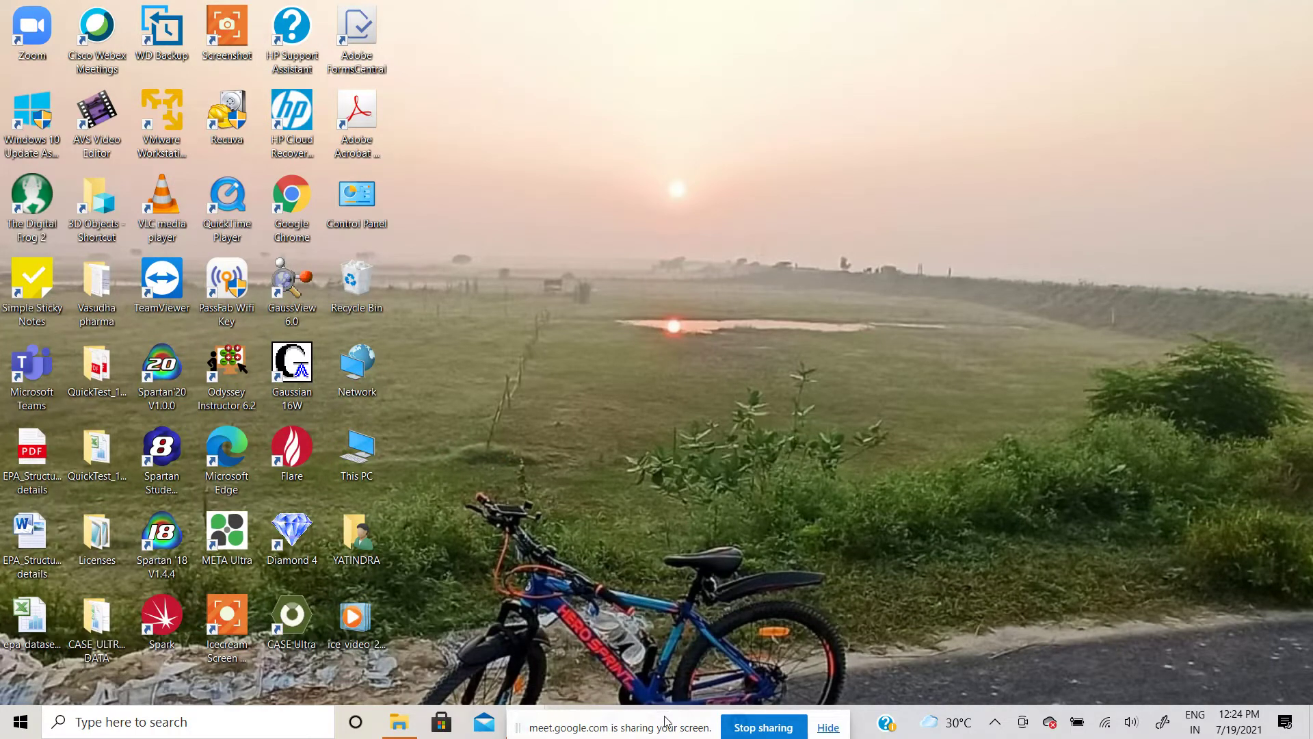
Step: Open the CU_TRAINING DATA Excel workbook from the CASE_ULTRAA_DEMO DATA folder on the desktop
click(737, 729)
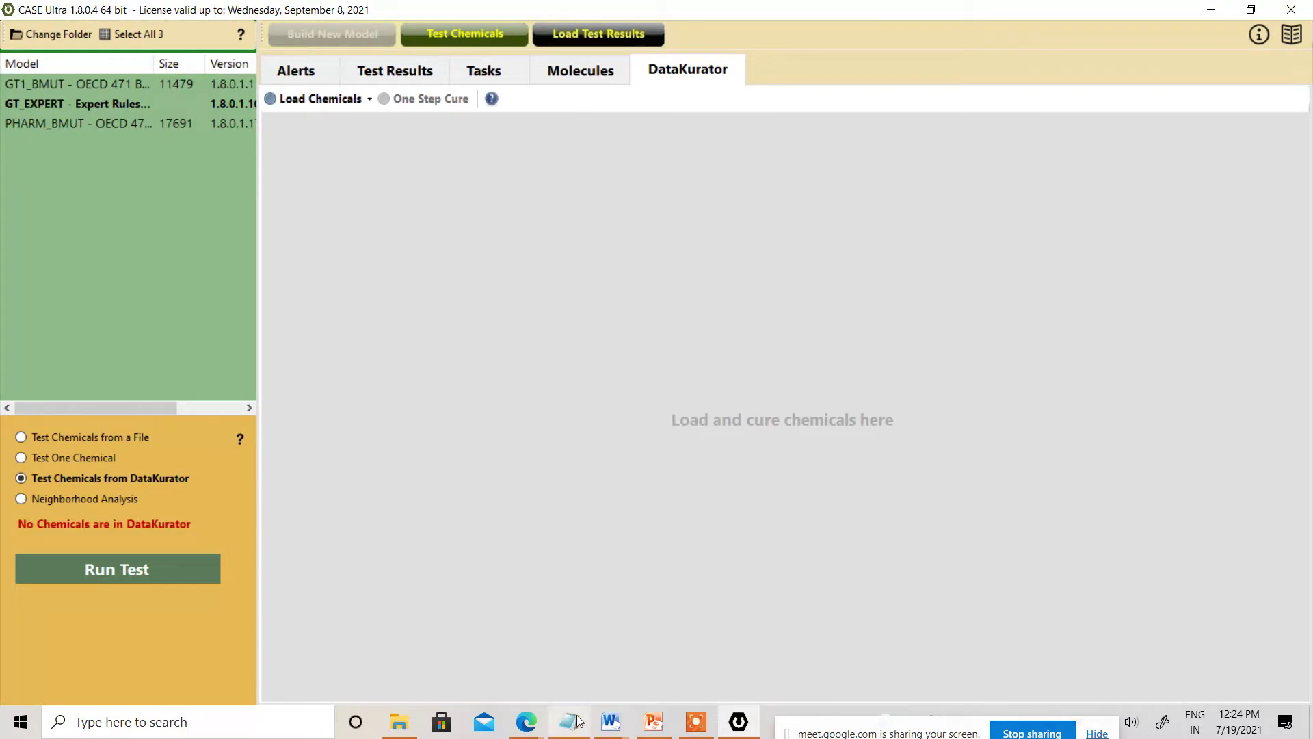
click(1212, 9)
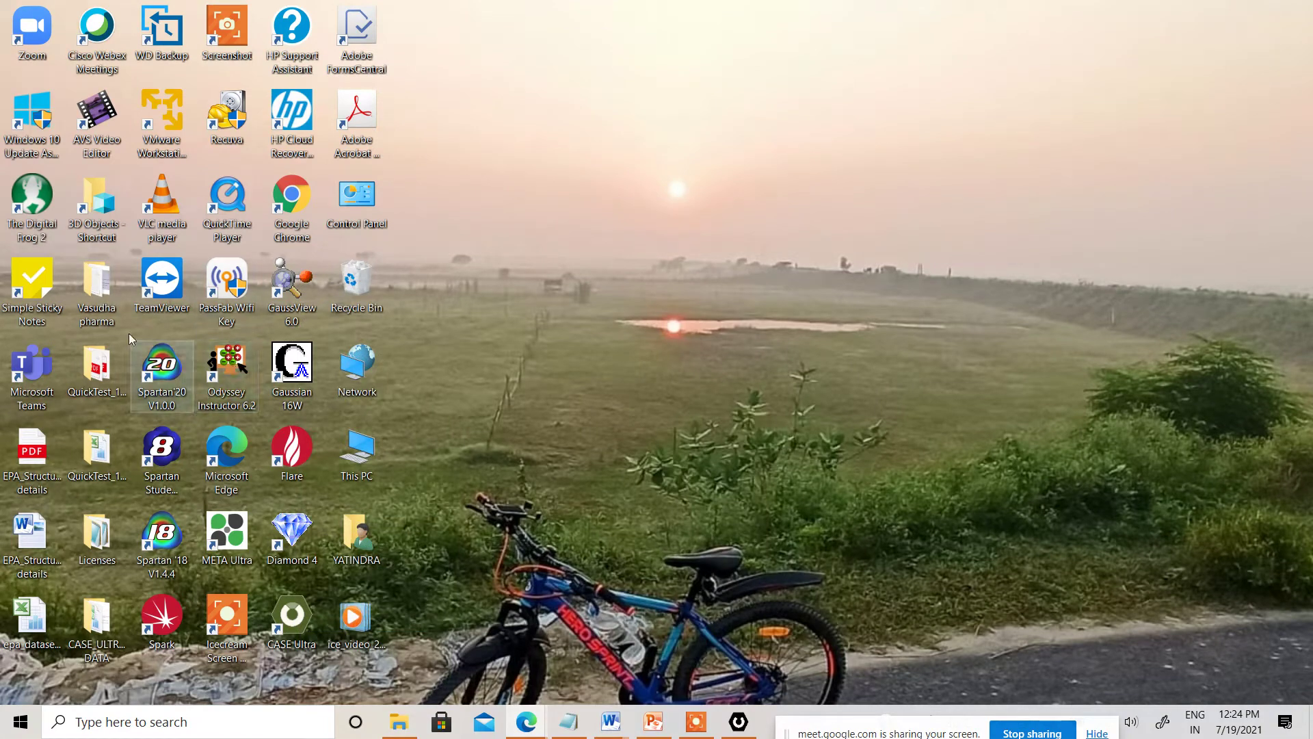
click(100, 627)
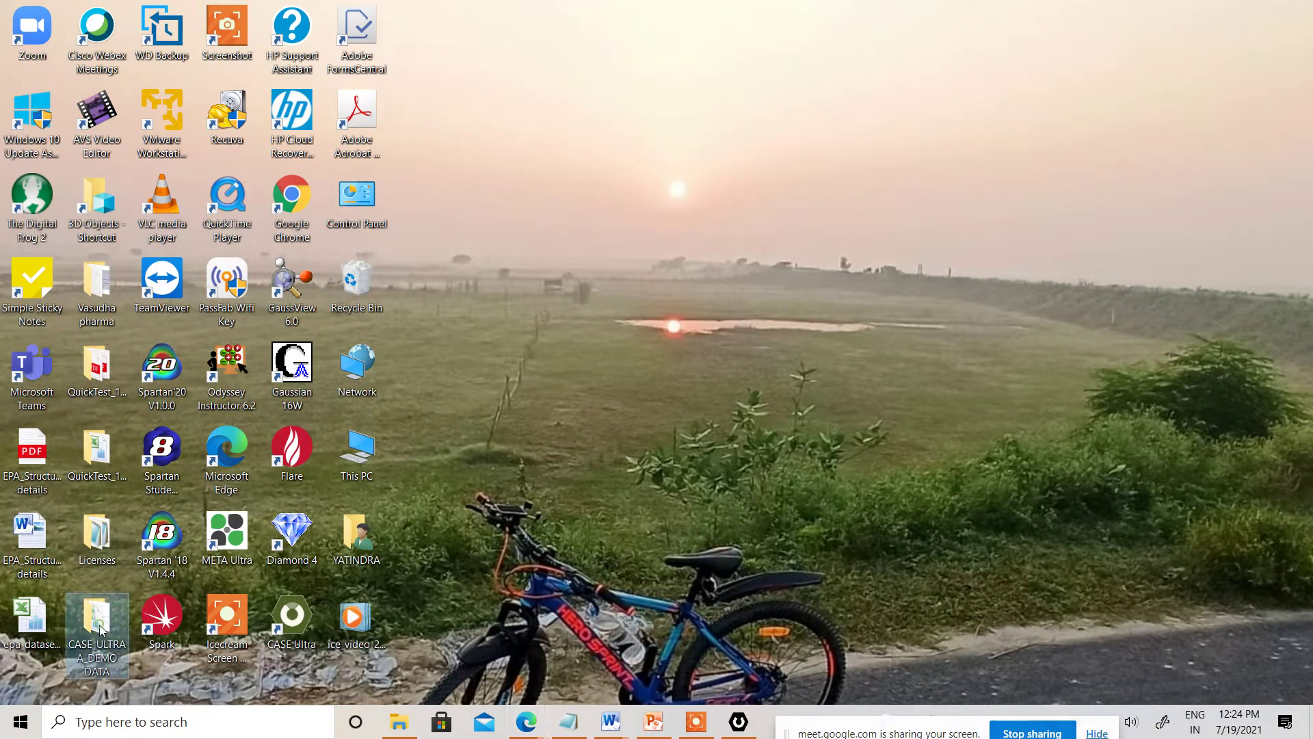
double_click(99, 627)
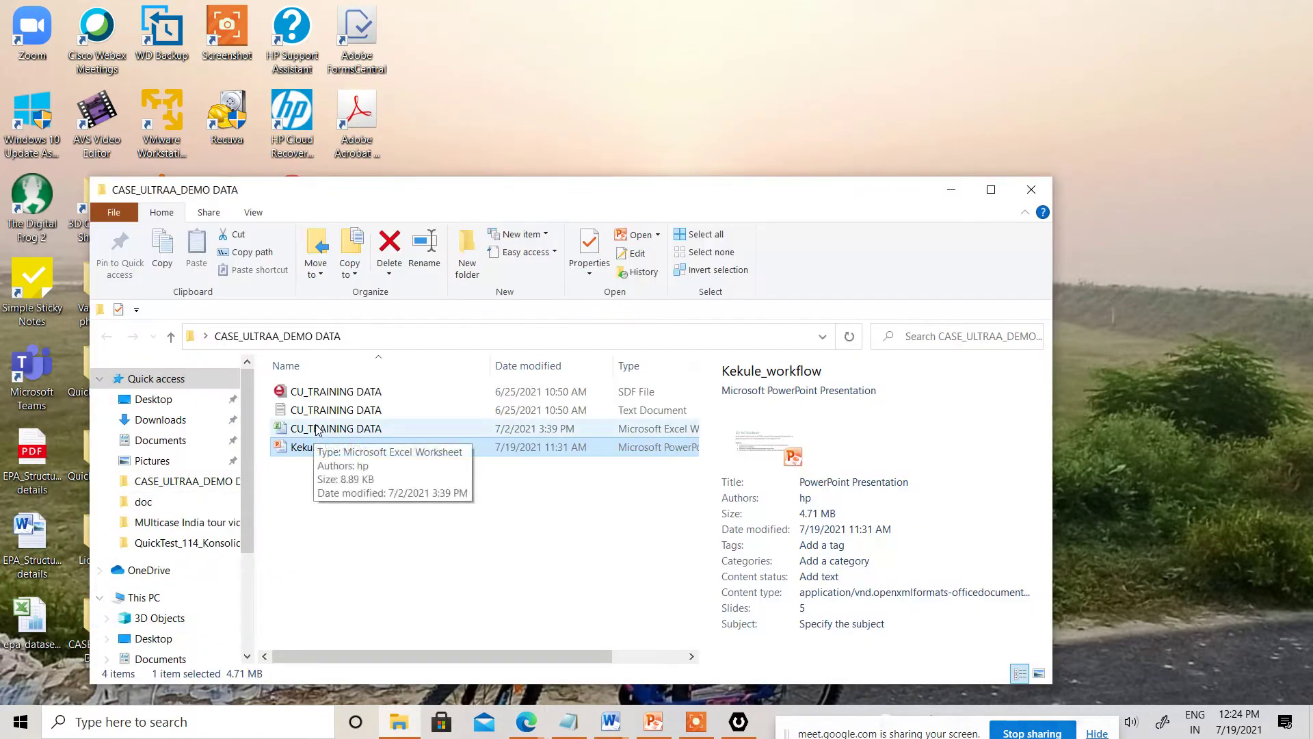
double_click(317, 429)
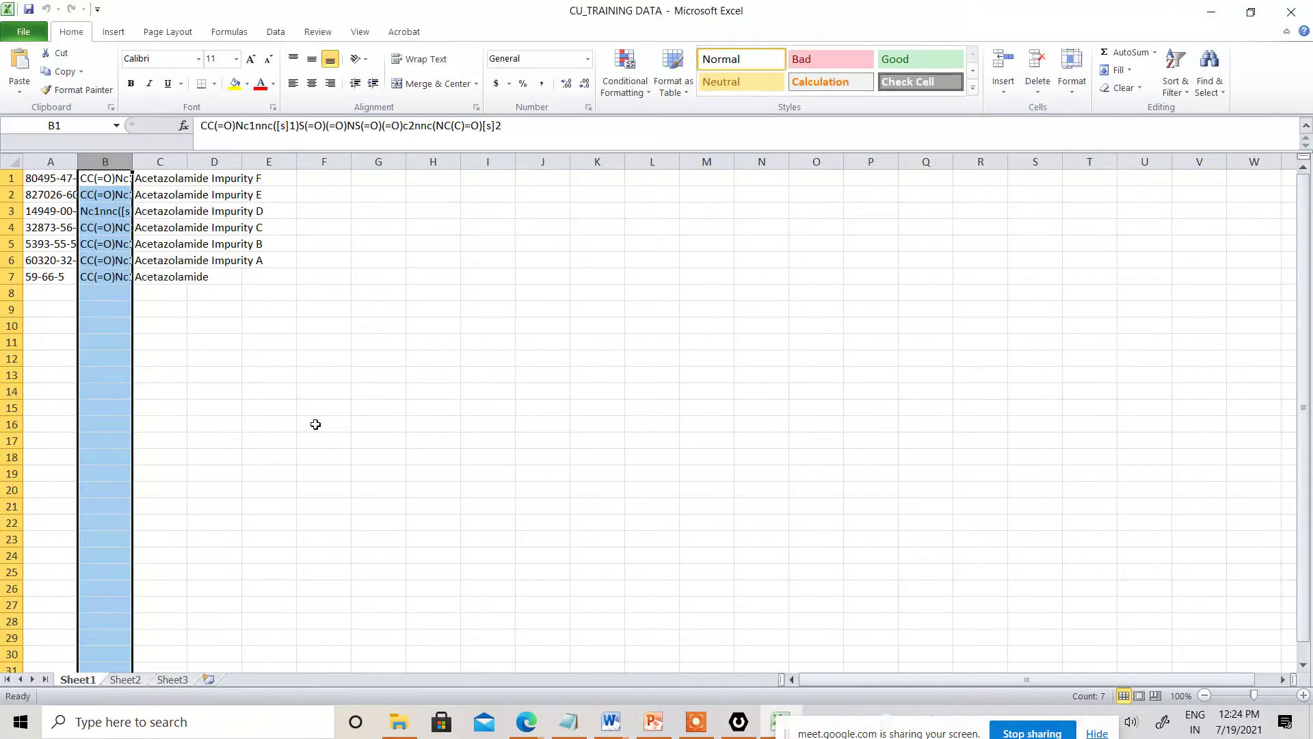
Step: Copy the registry numbers, SMILES strings and compound names in cells A1:C7
click(315, 424)
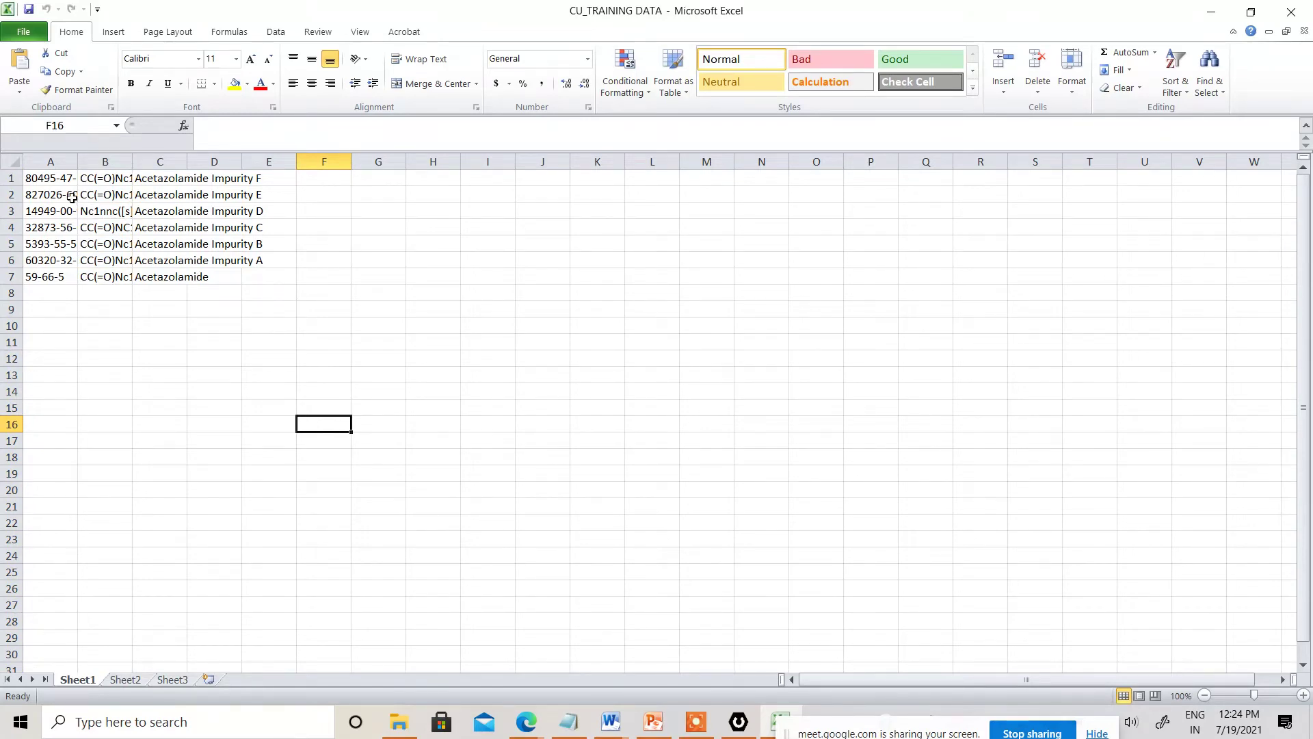
click(49, 178)
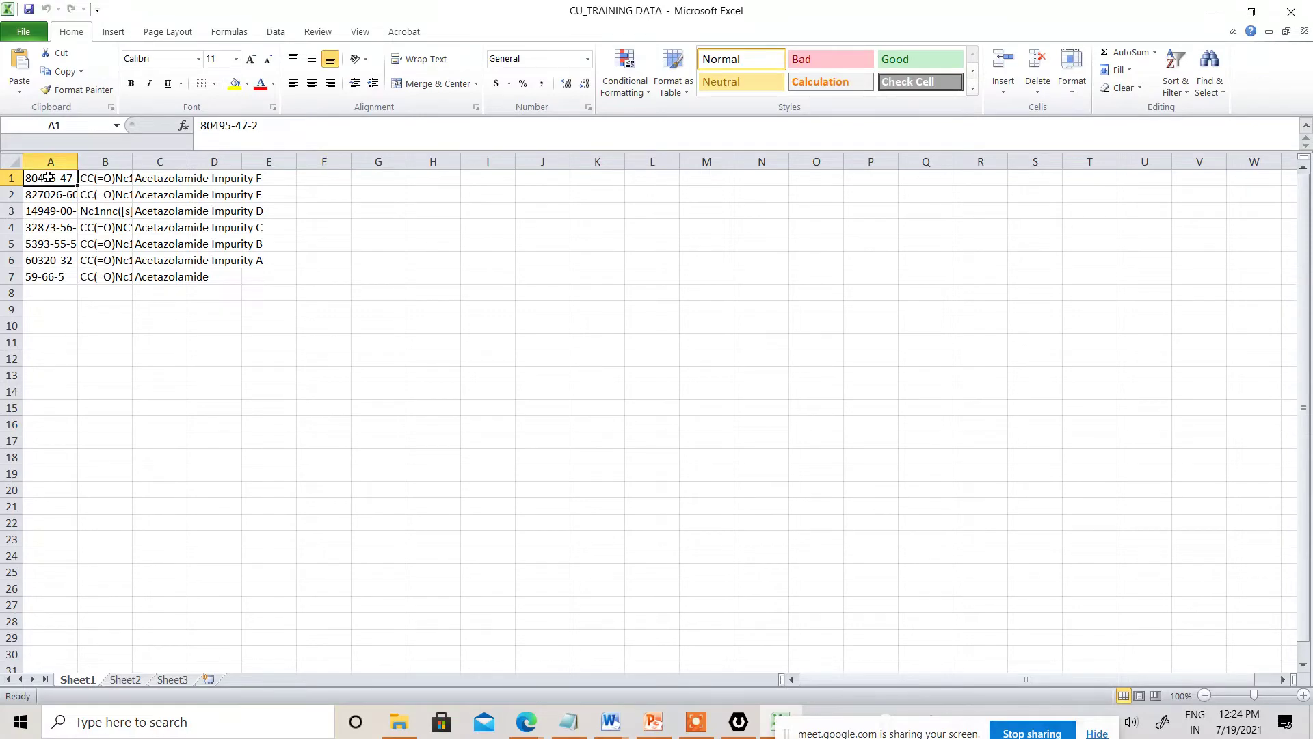
drag(49, 178, 160, 275)
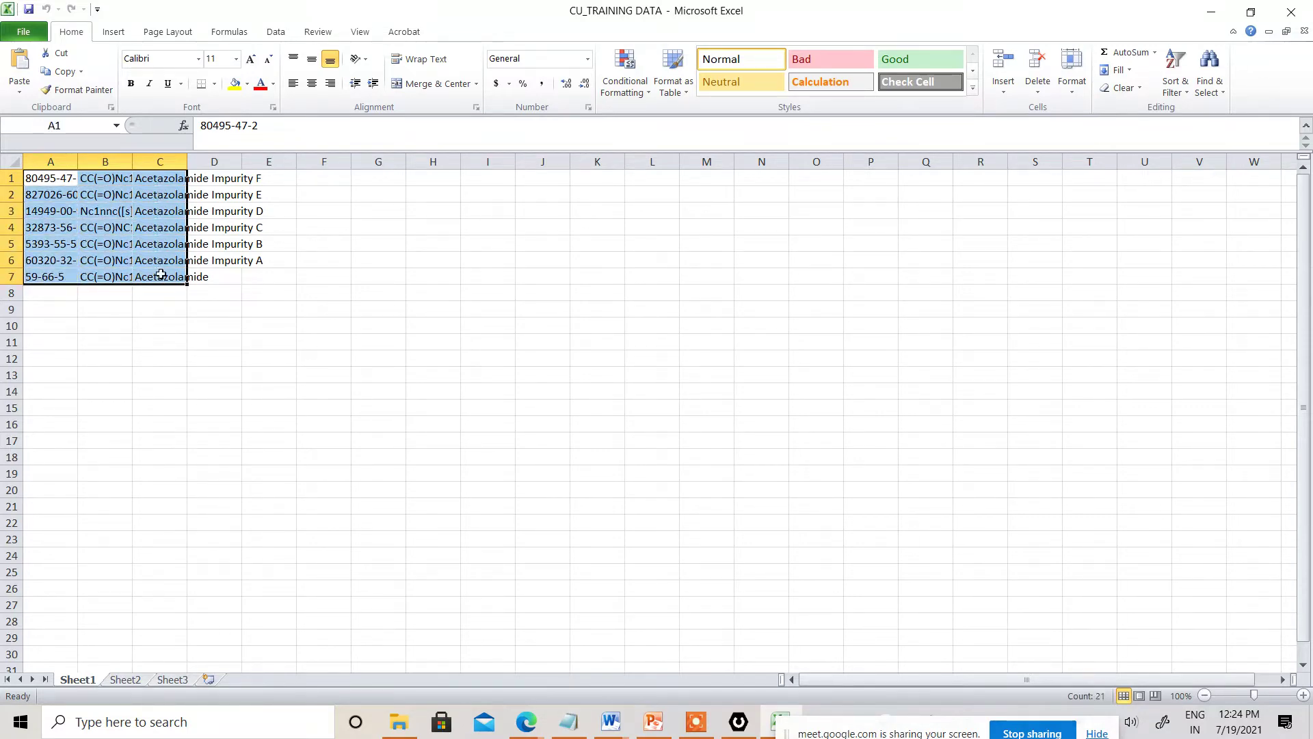
key(ctrl+c)
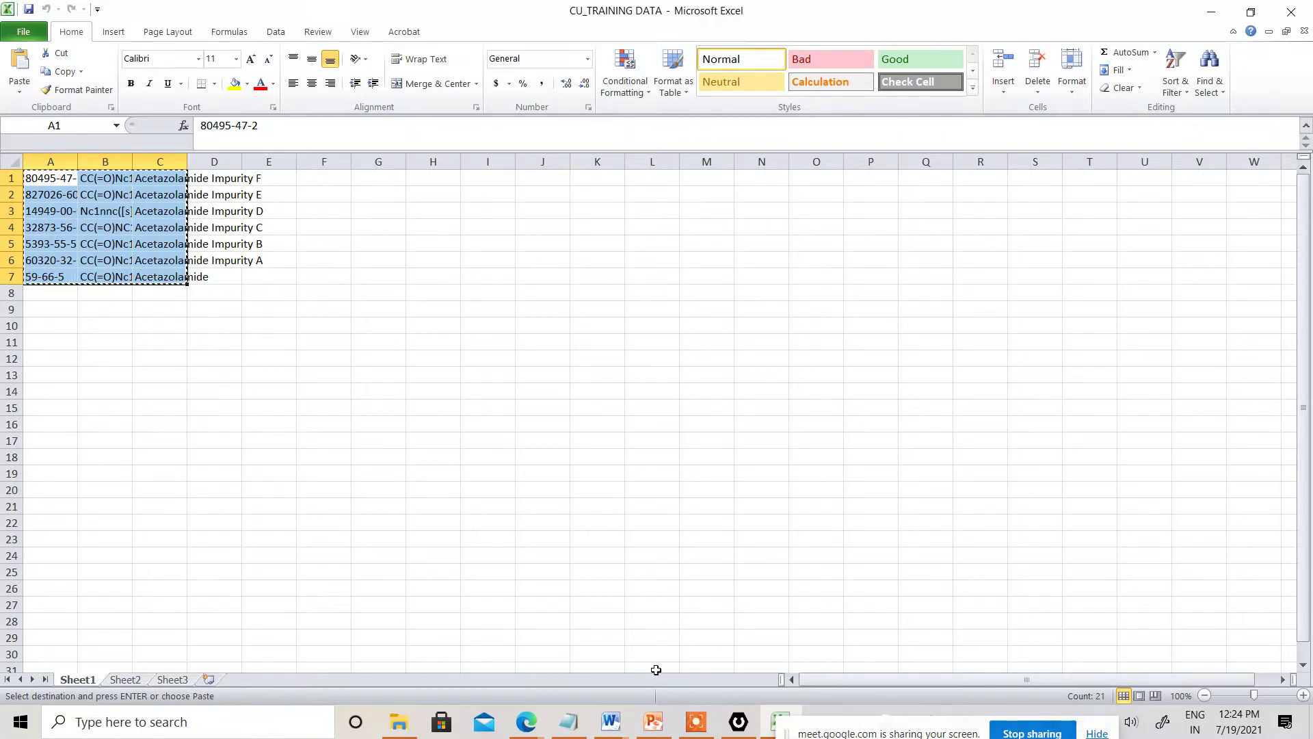
Step: Switch to CASE Ultra, load the copied chemicals from the clipboard into the DataKurator and dismiss the check message
click(739, 722)
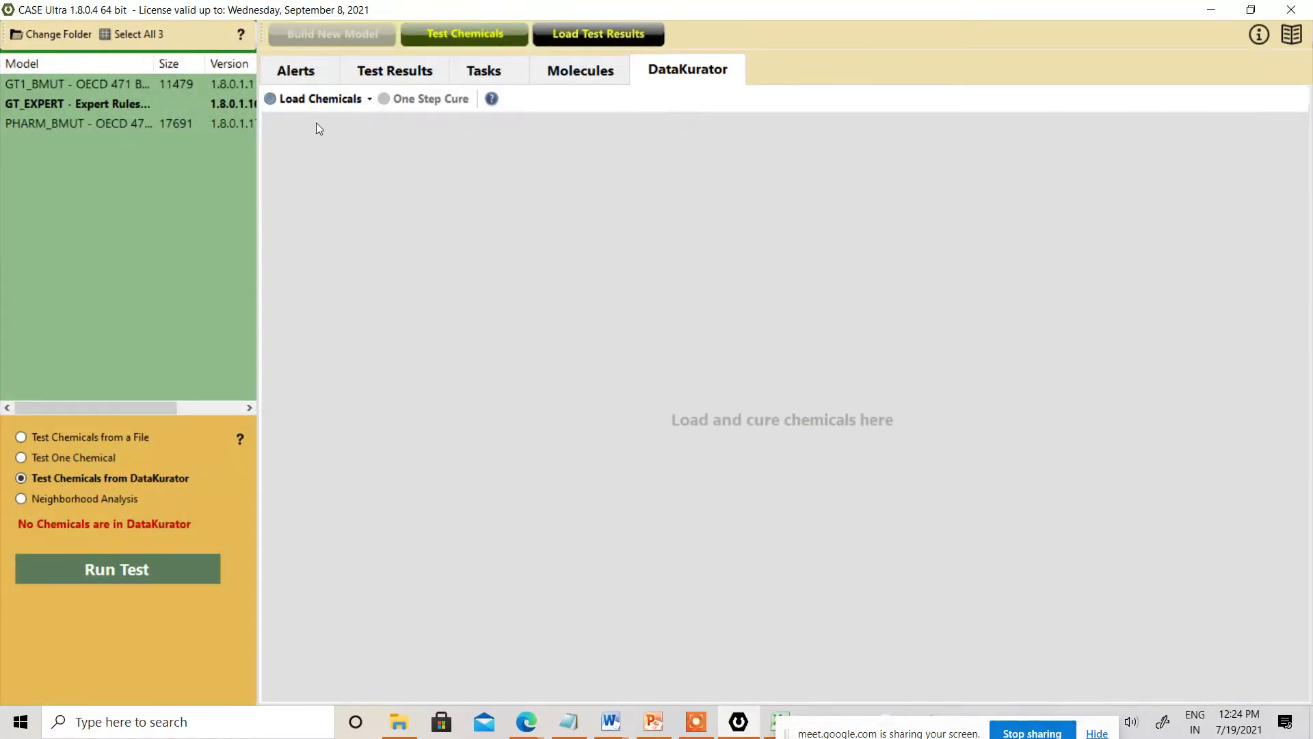
click(313, 100)
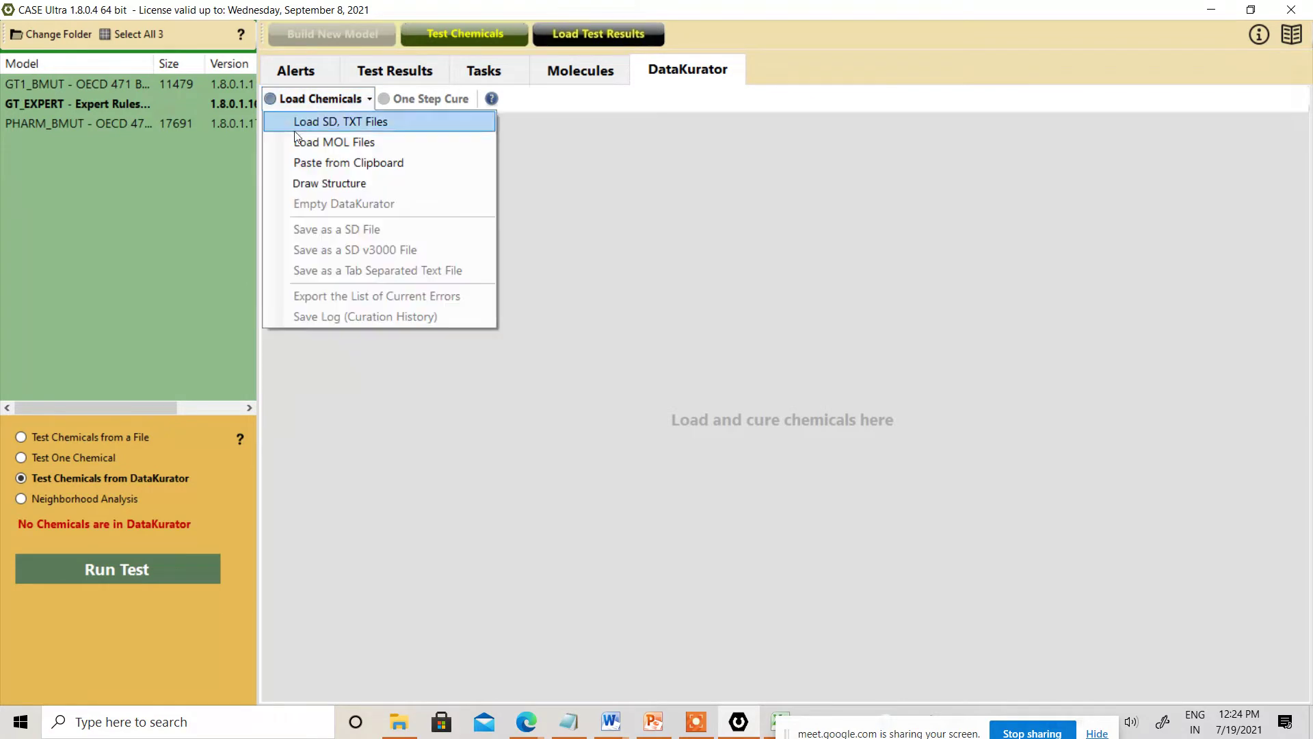
click(322, 163)
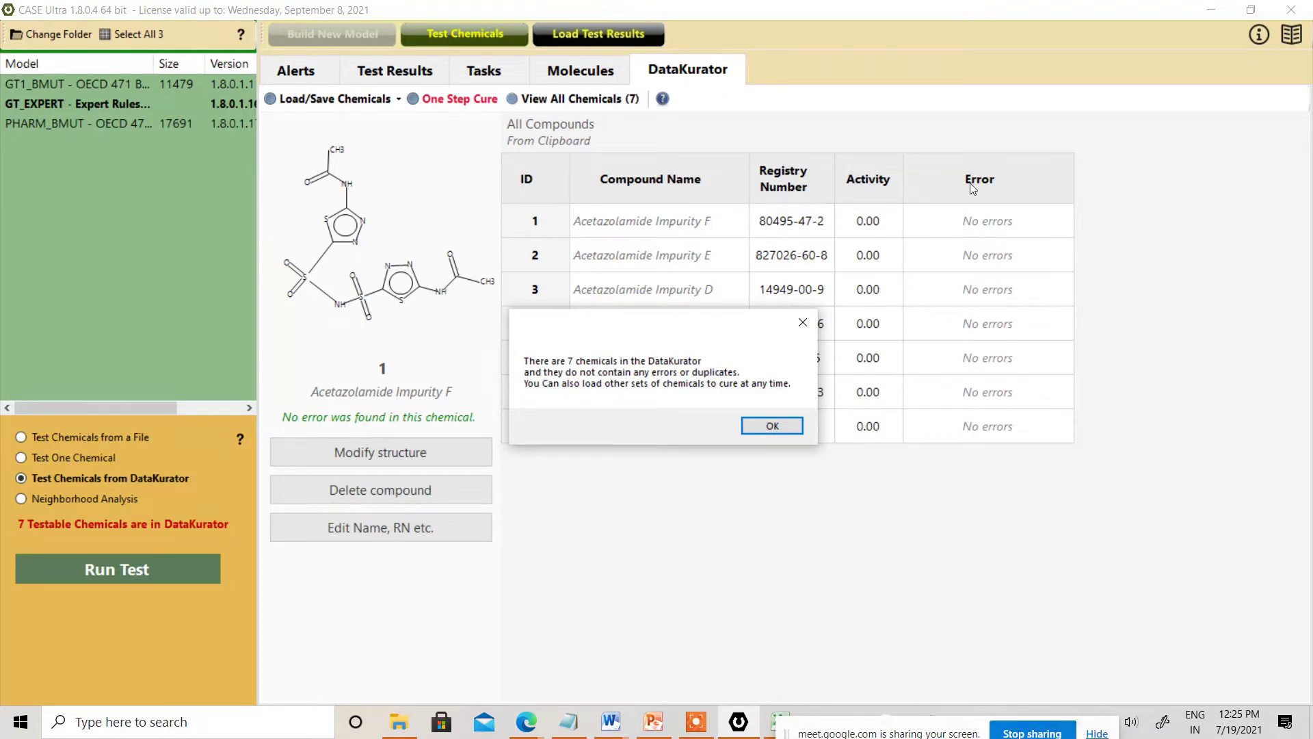
click(804, 329)
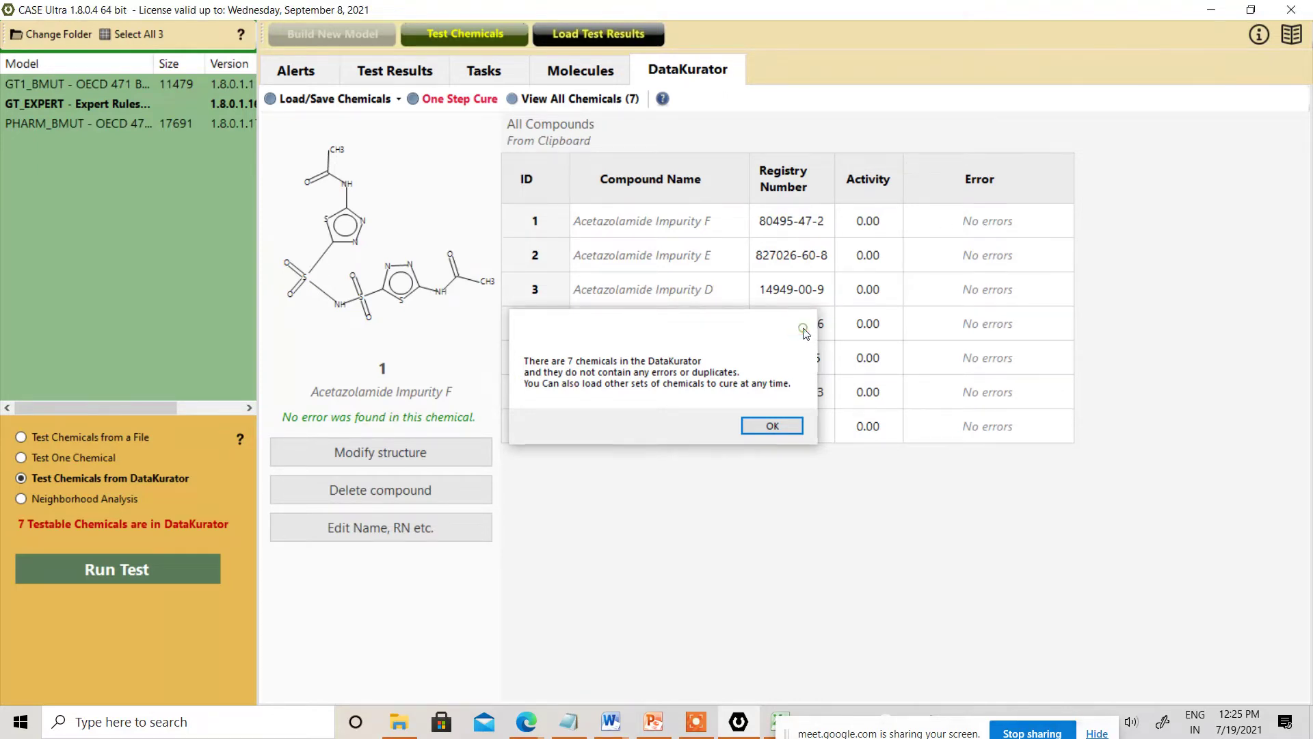
Step: Empty the DataKurator of all loaded chemicals and confirm
click(390, 103)
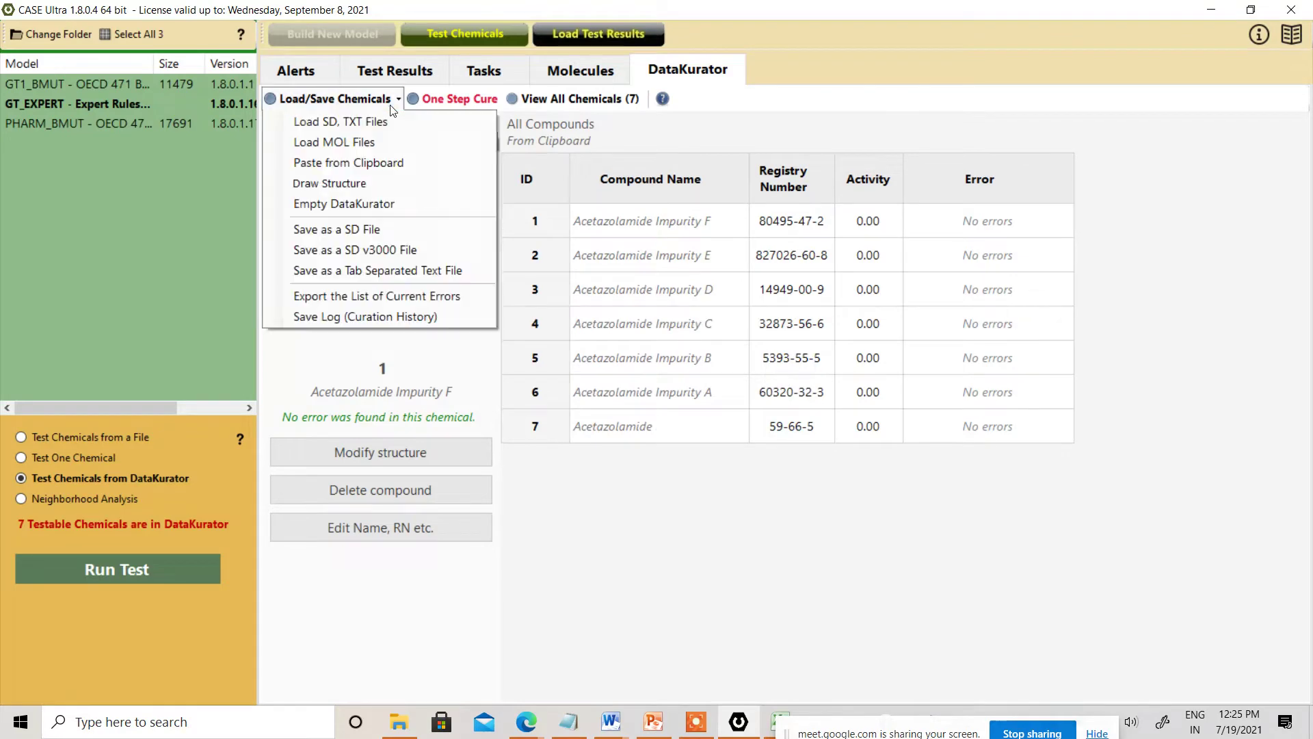
click(299, 205)
click(703, 425)
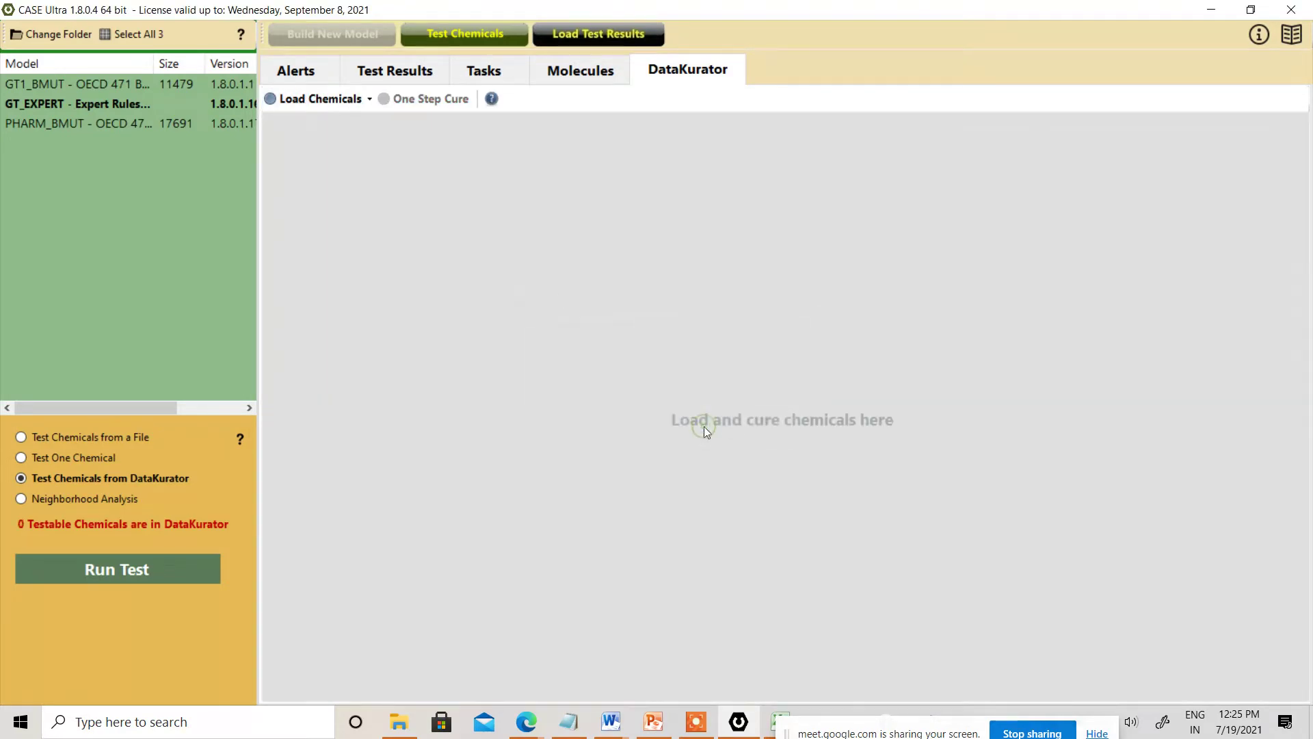
Step: Start a new drawn structure for the DataKurator and place a saturated six-membered carbon ring
click(334, 104)
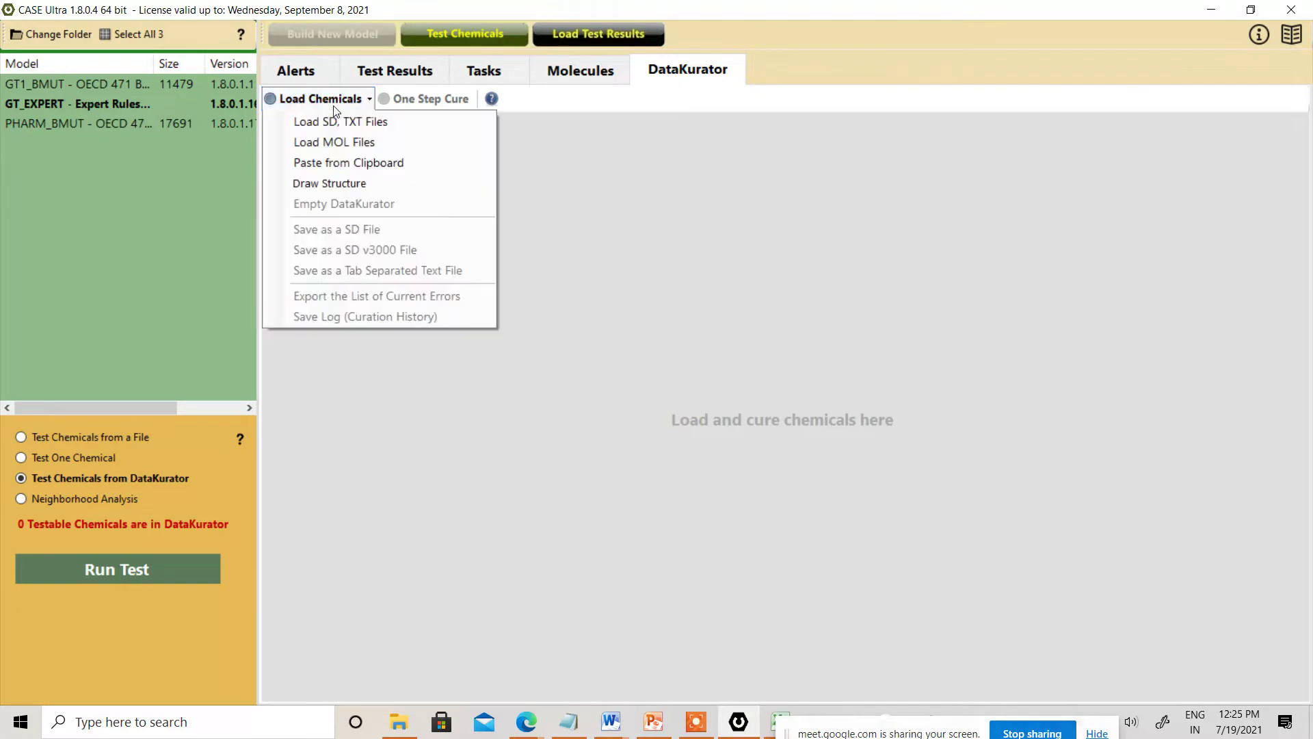
click(334, 184)
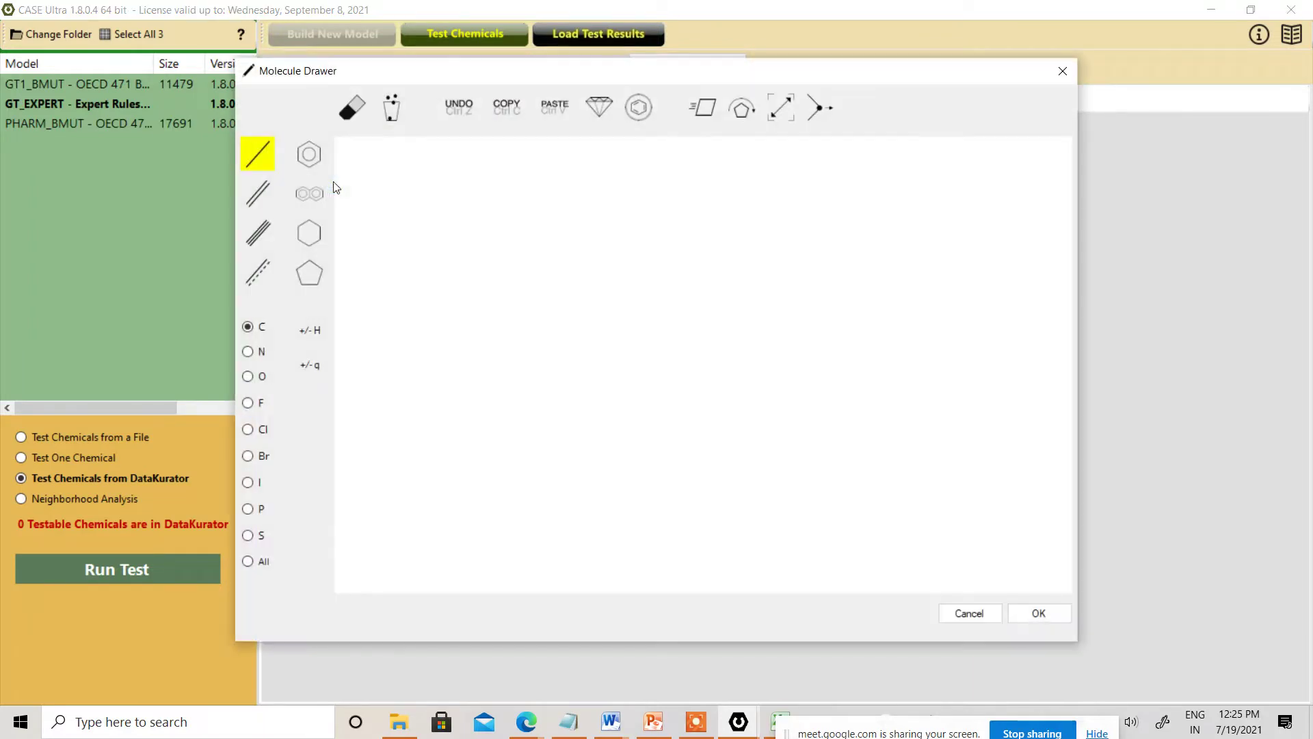
click(317, 232)
click(569, 299)
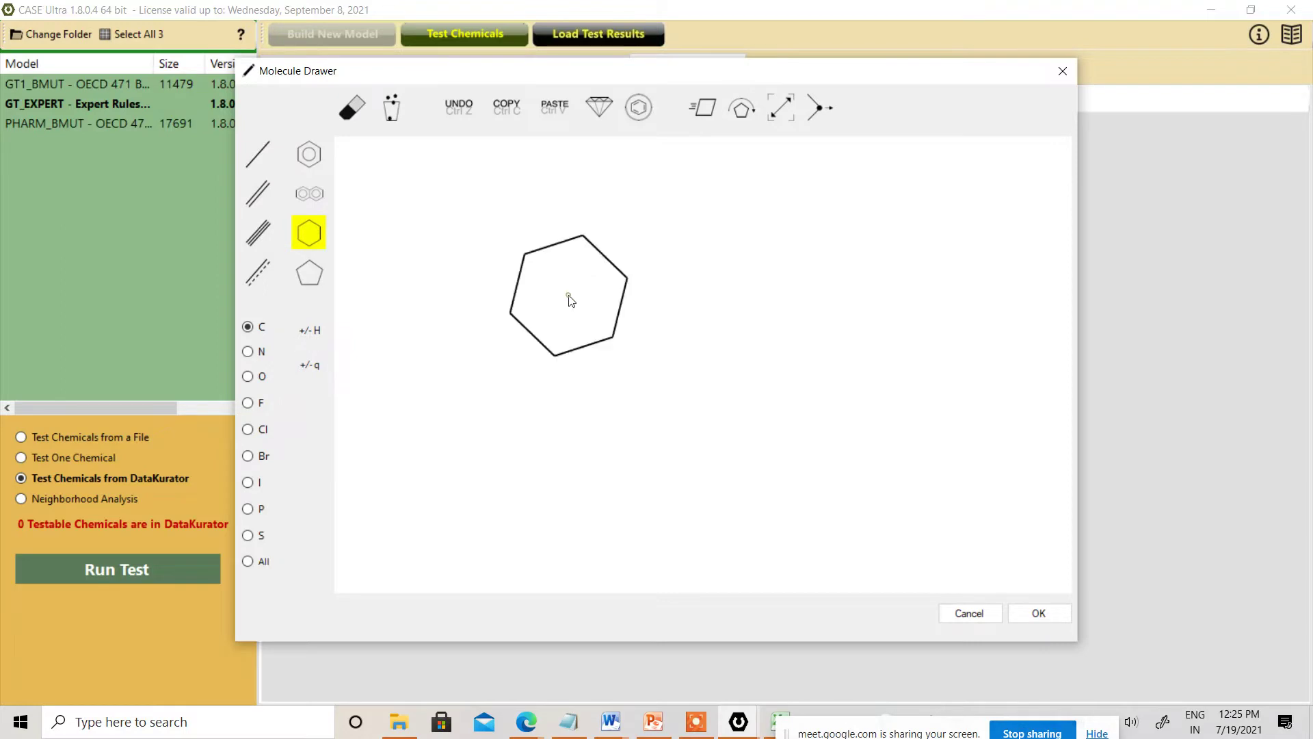
Step: Attach a nitrogen atom to the ring's top carbon with a single bond and clean up the structure's geometry
click(248, 351)
drag(583, 236, 598, 213)
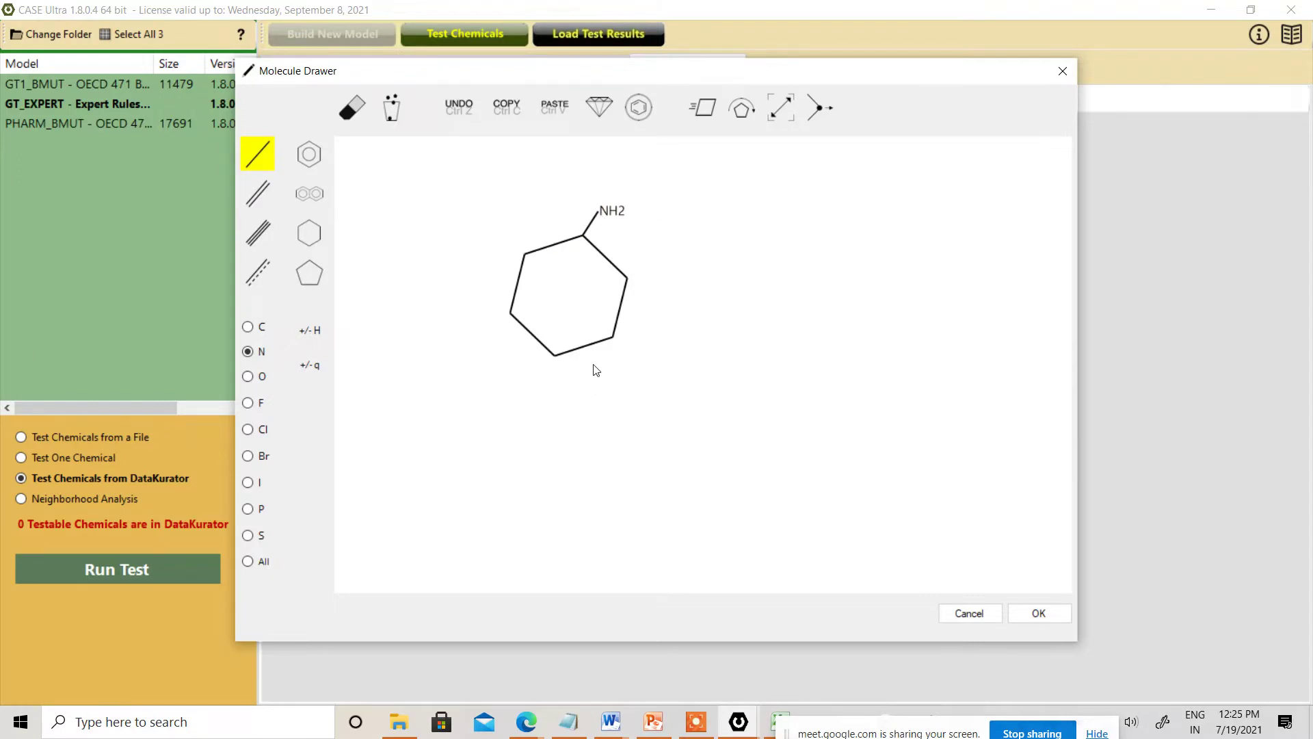
click(602, 111)
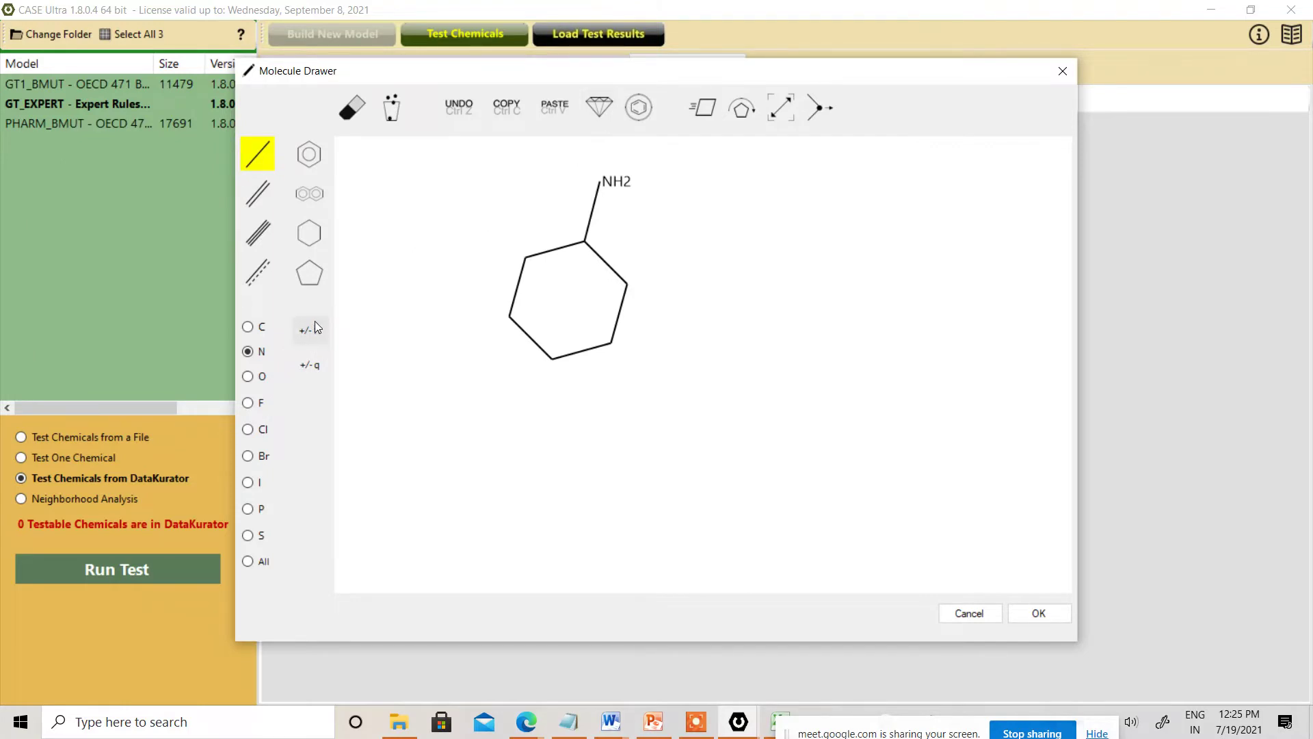
Step: View the periodic table without picking an element, and accept the drawn structure into the DataKurator
click(248, 561)
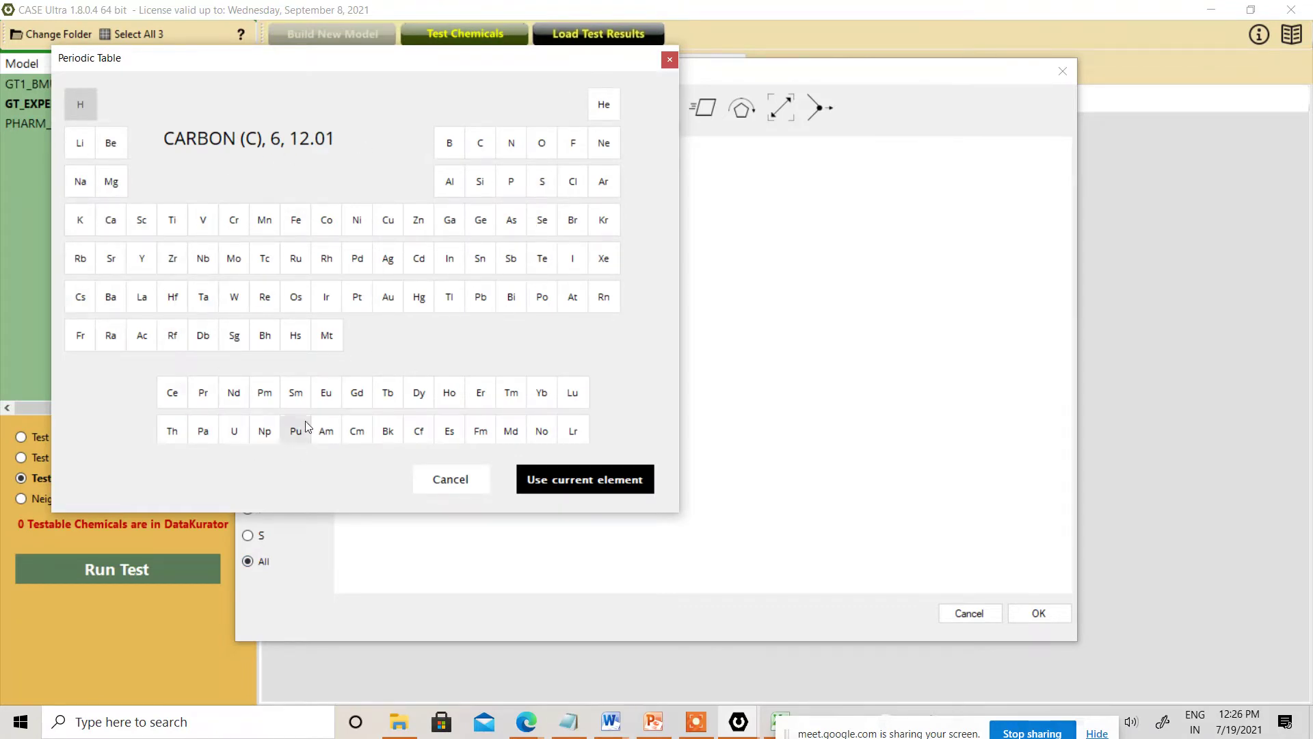
click(669, 62)
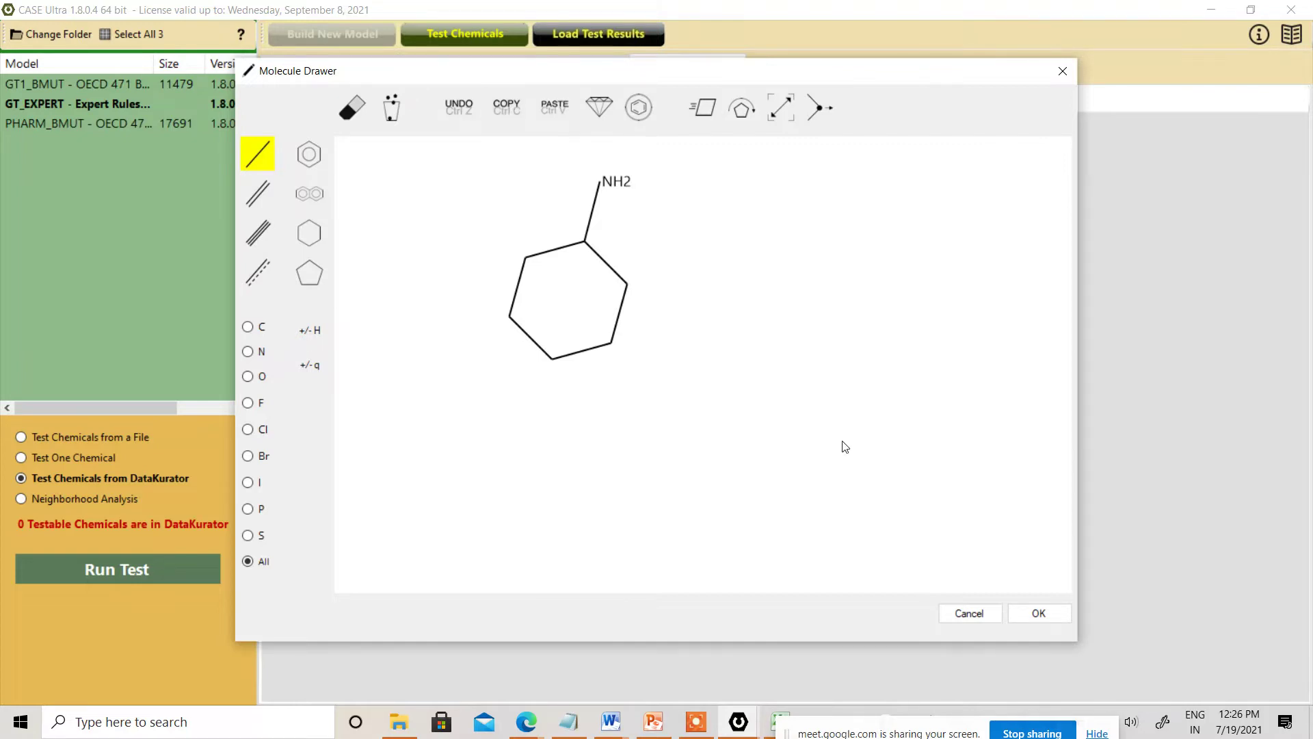
click(1037, 614)
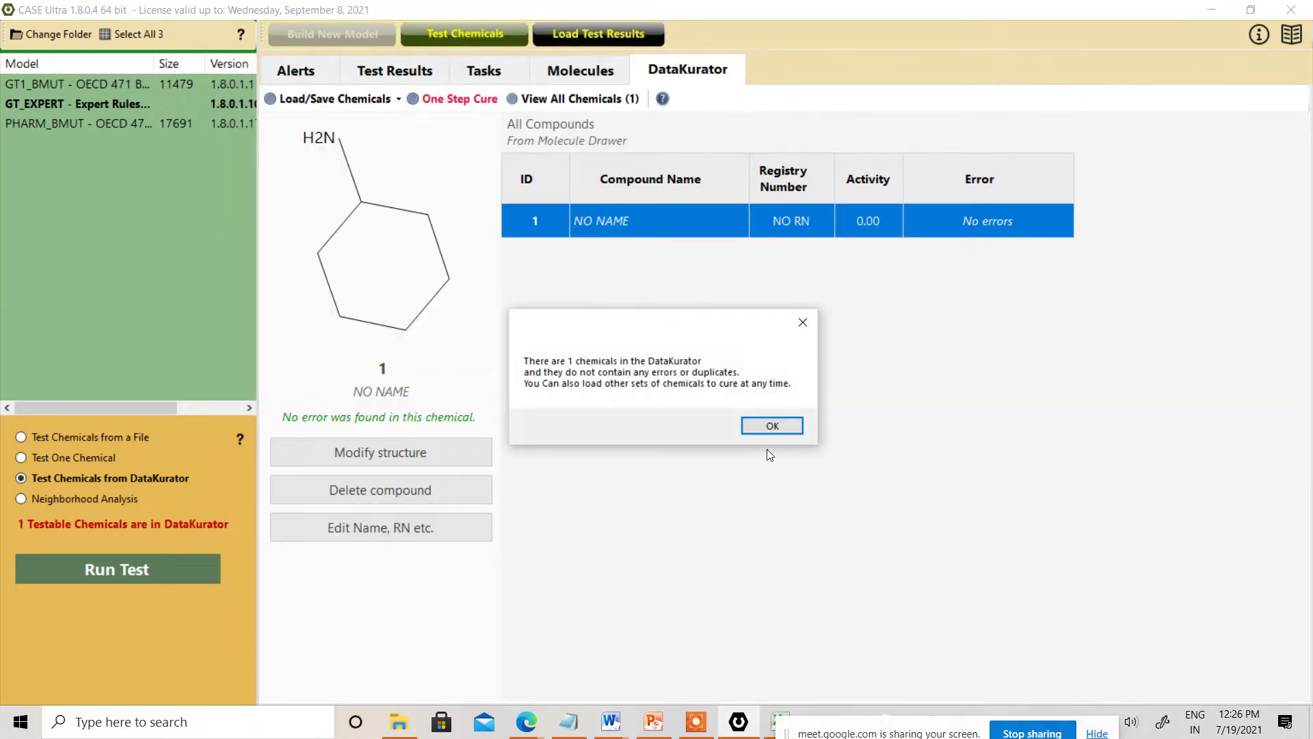
click(769, 432)
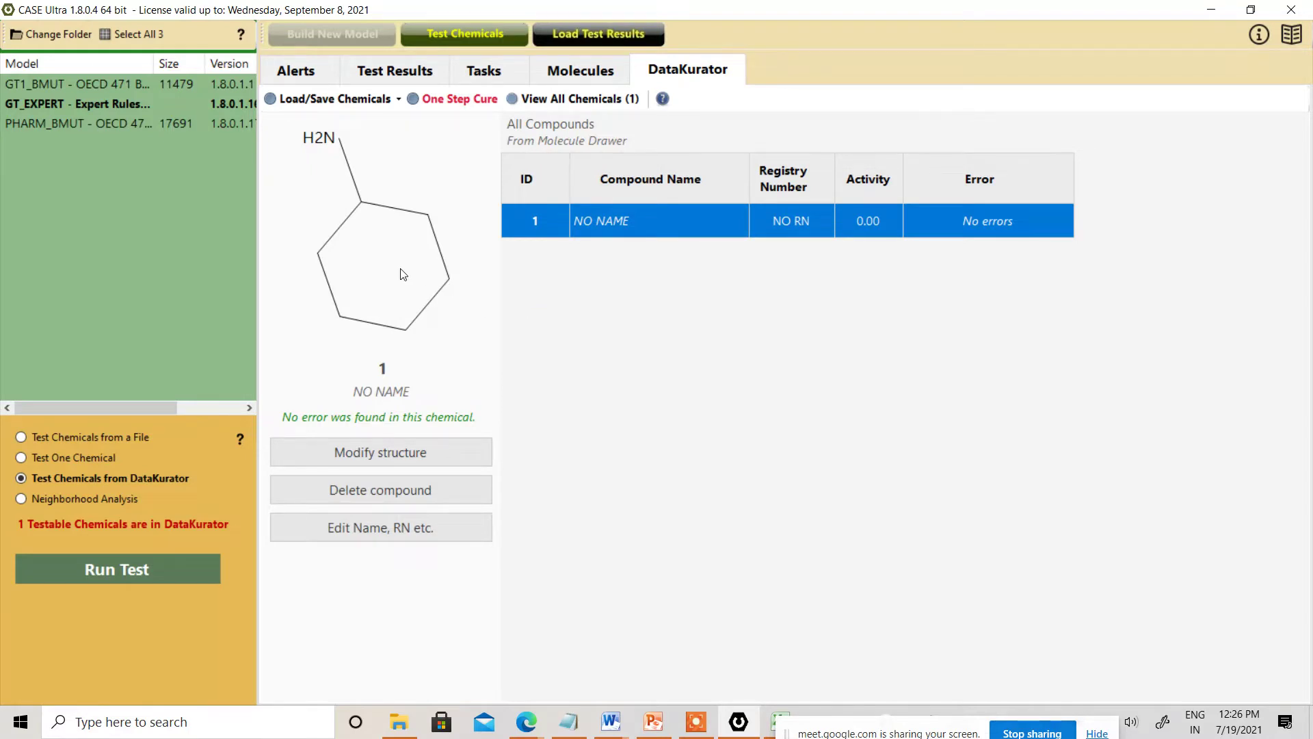
click(345, 100)
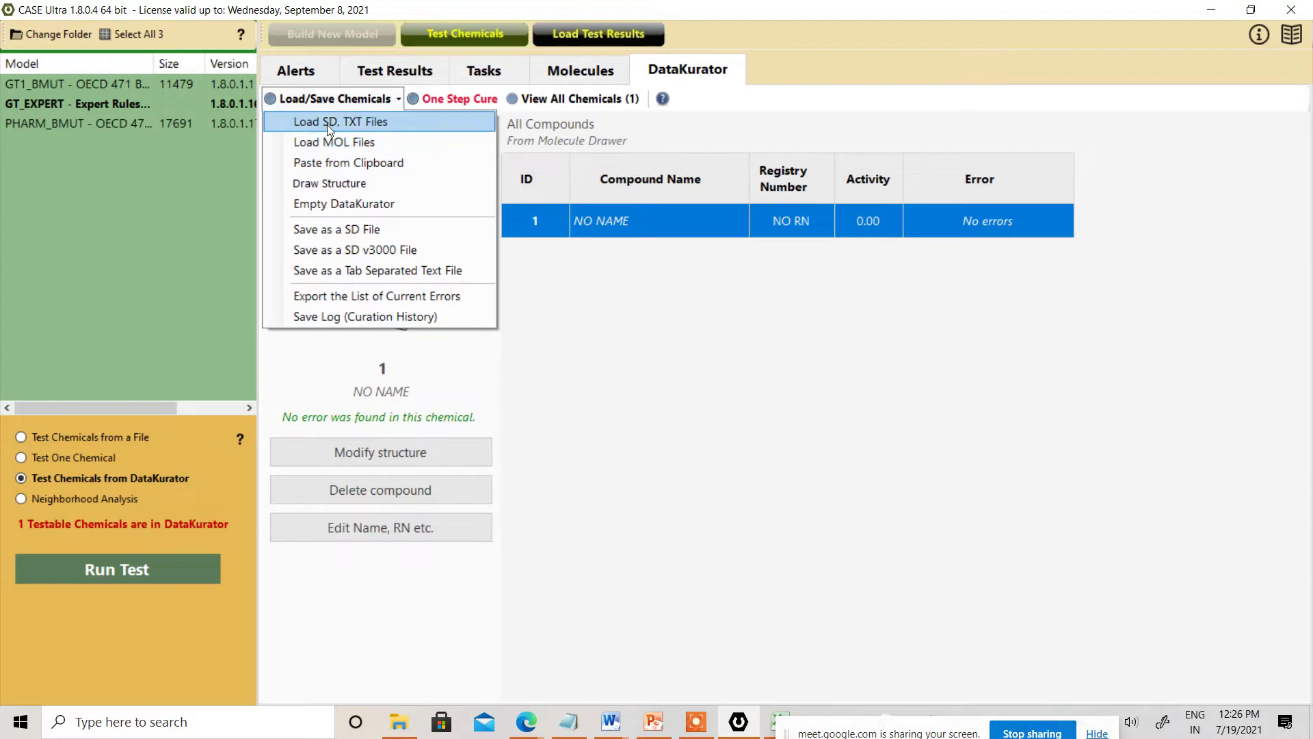
click(471, 361)
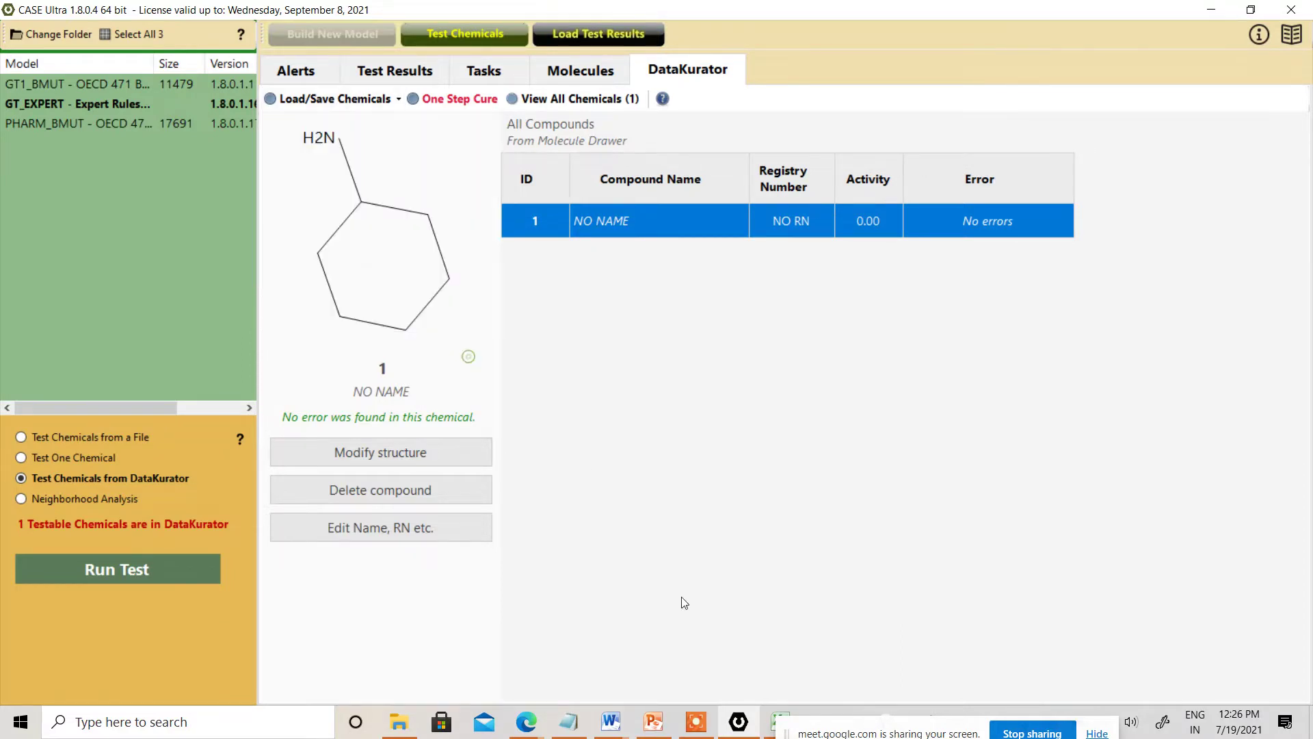
mouse_move(616, 720)
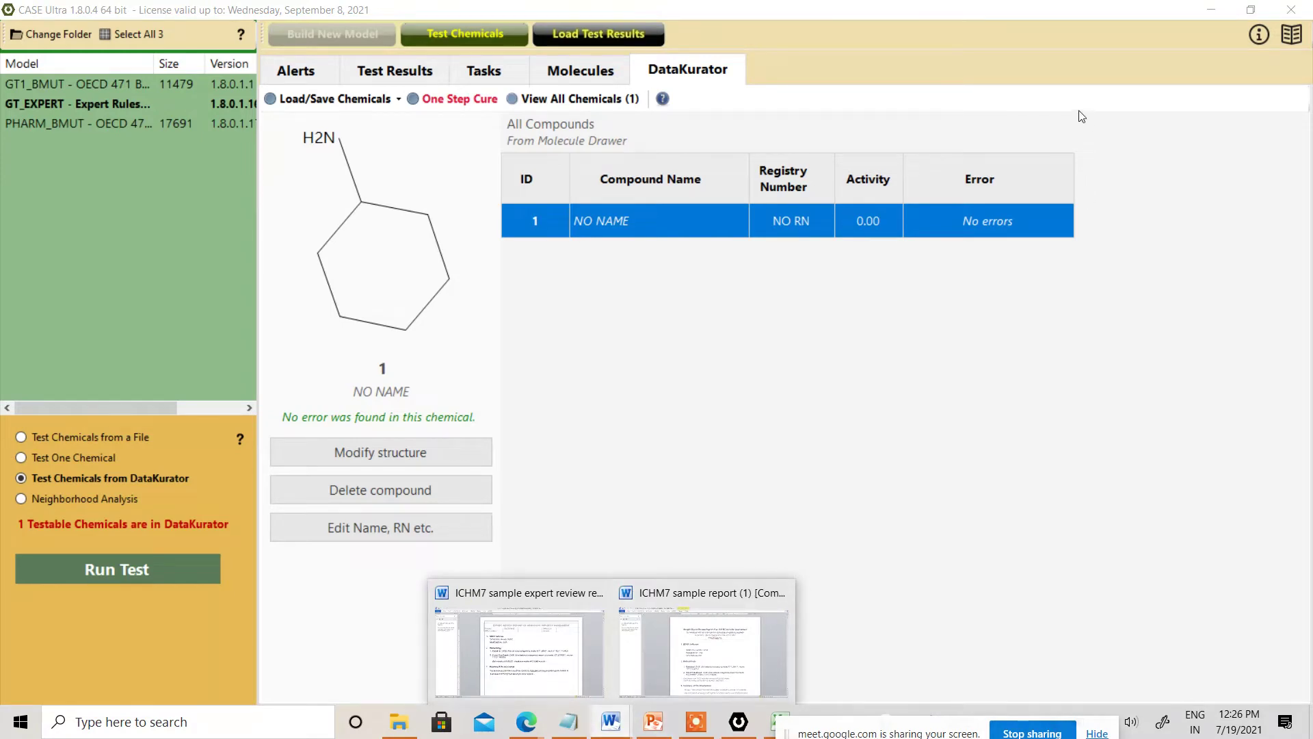
Step: Open the CU_TRAINING DATA Excel workbook and examine how its SMILES and compound name columns are arranged
click(399, 722)
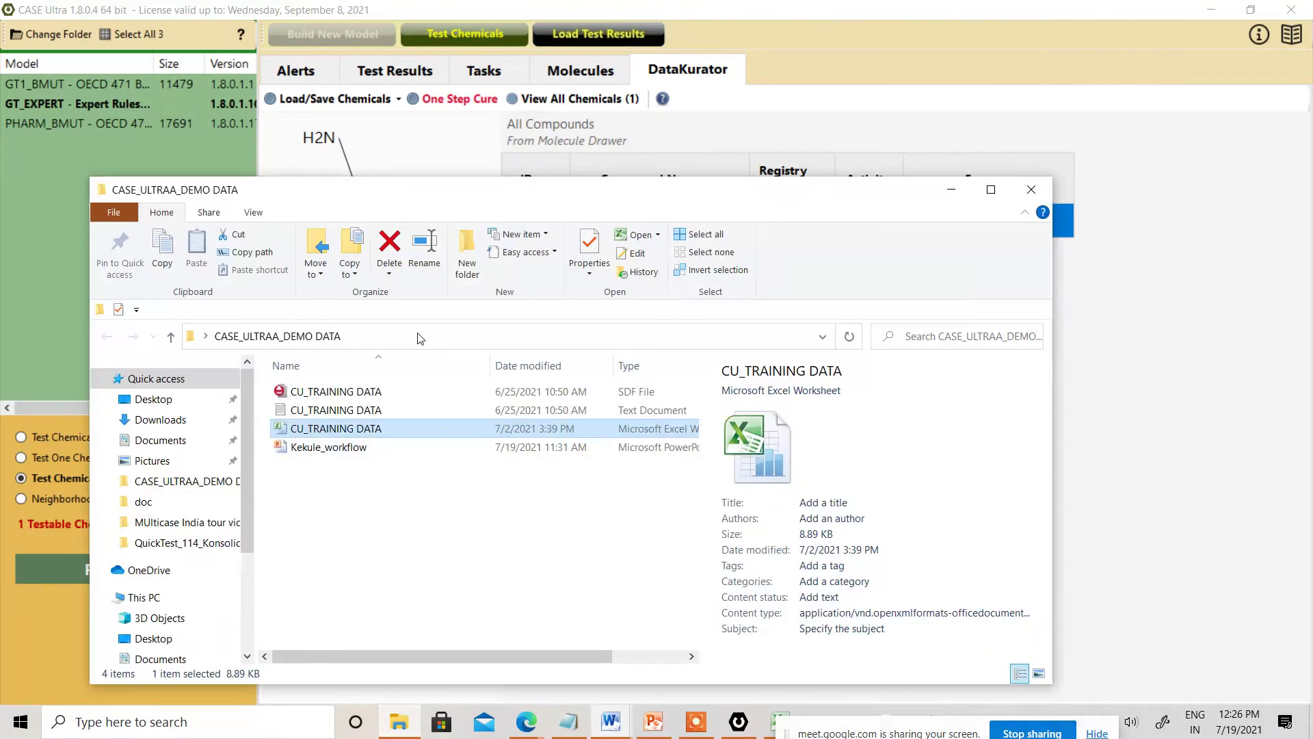
double_click(361, 428)
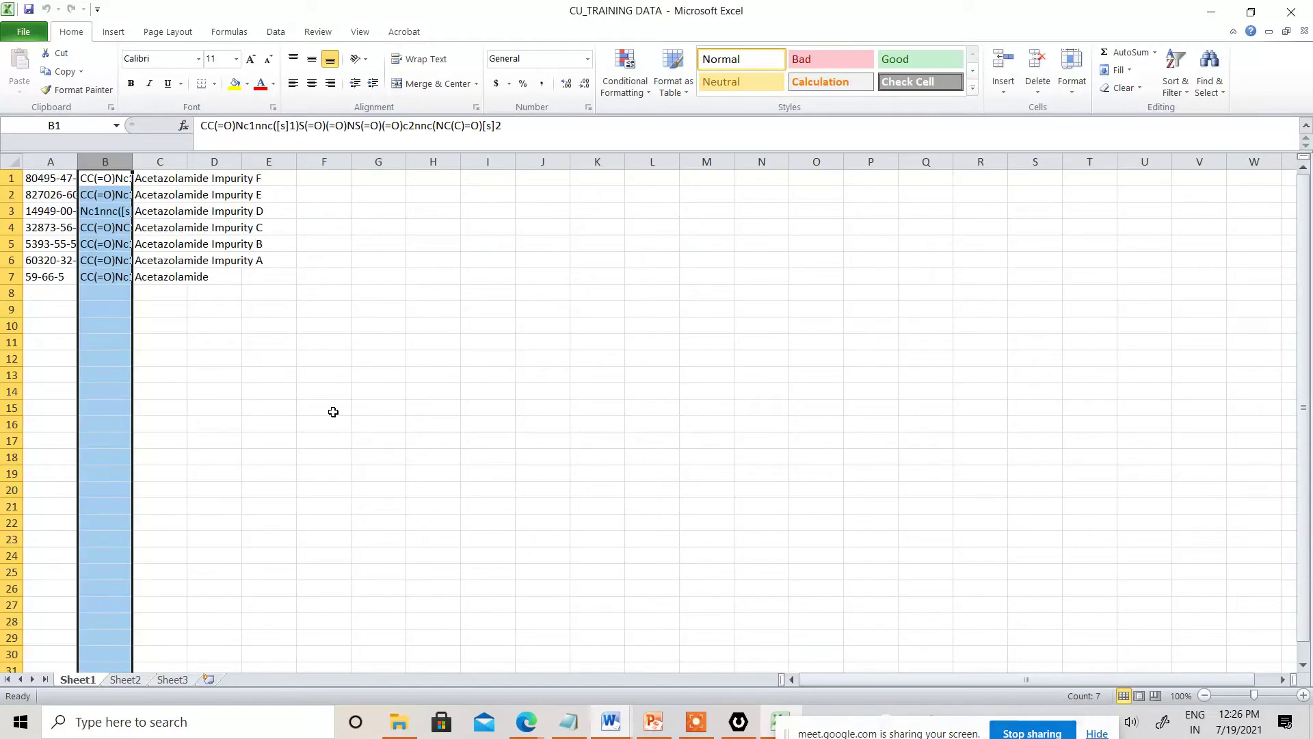
click(170, 330)
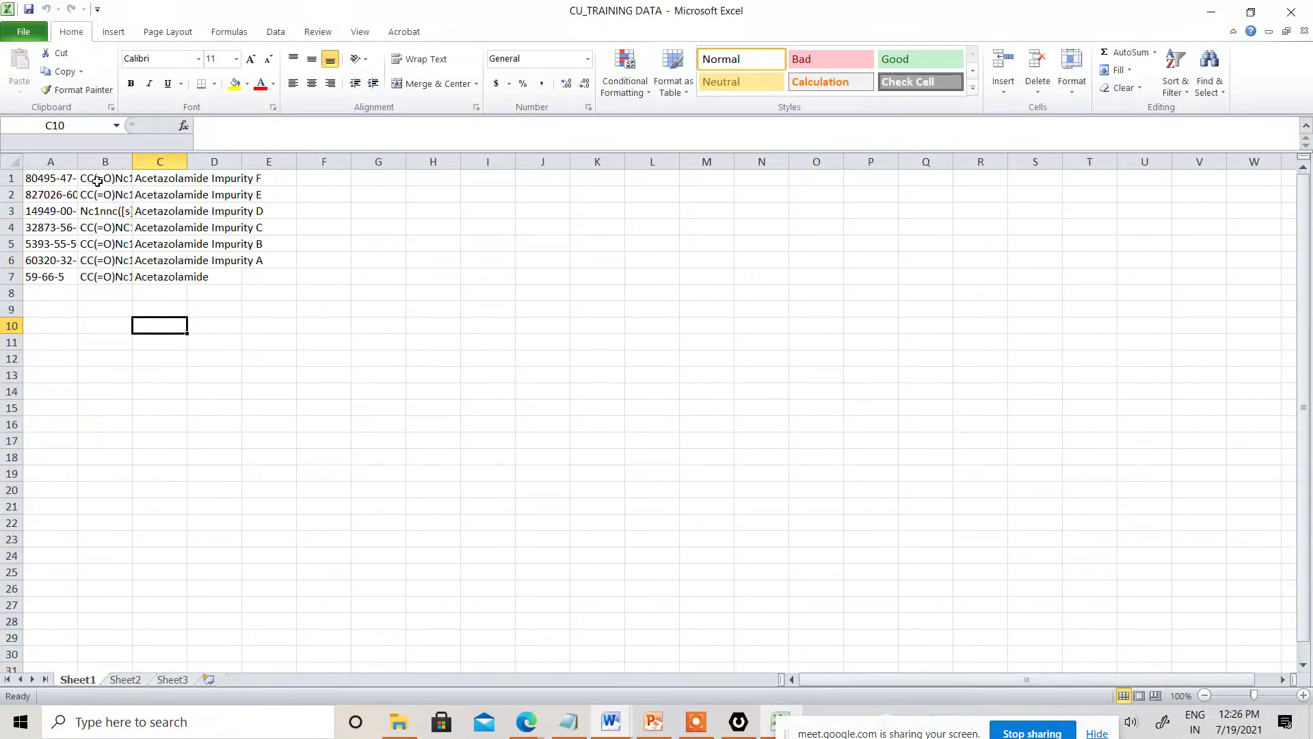
drag(97, 177, 100, 271)
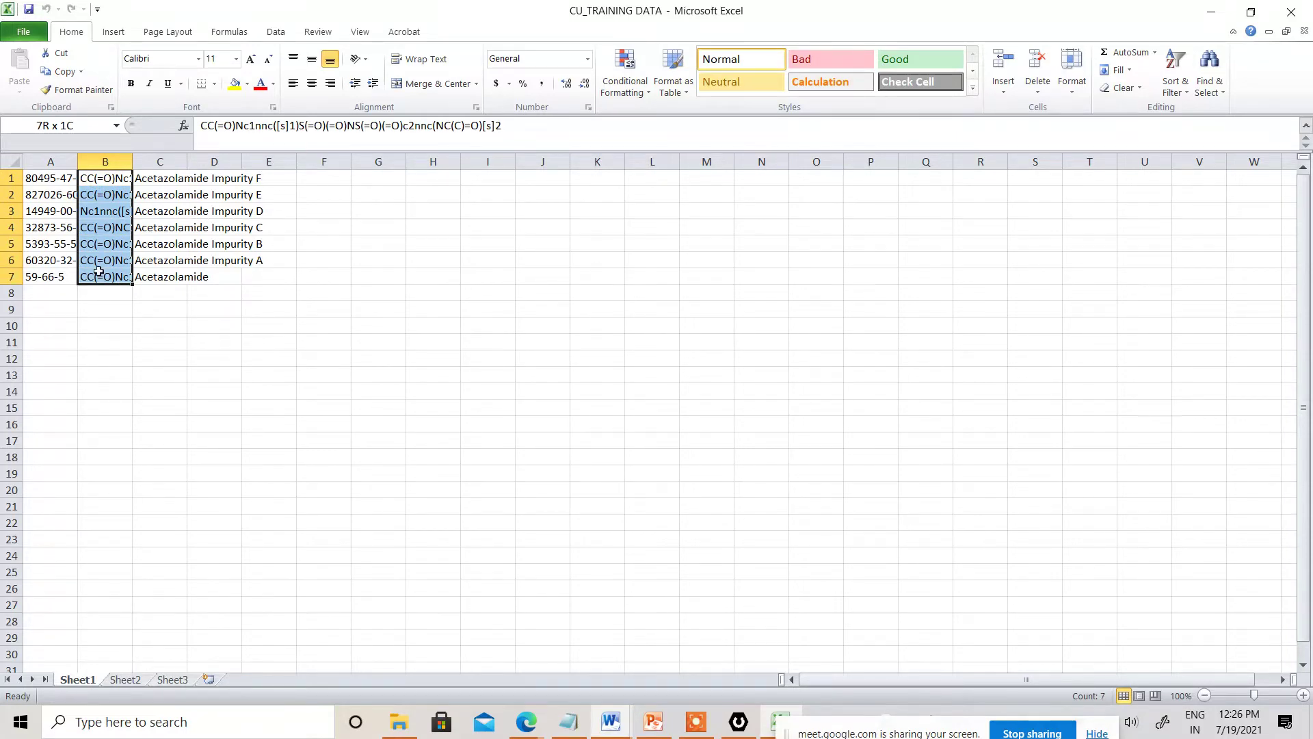
drag(98, 272, 100, 271)
click(111, 178)
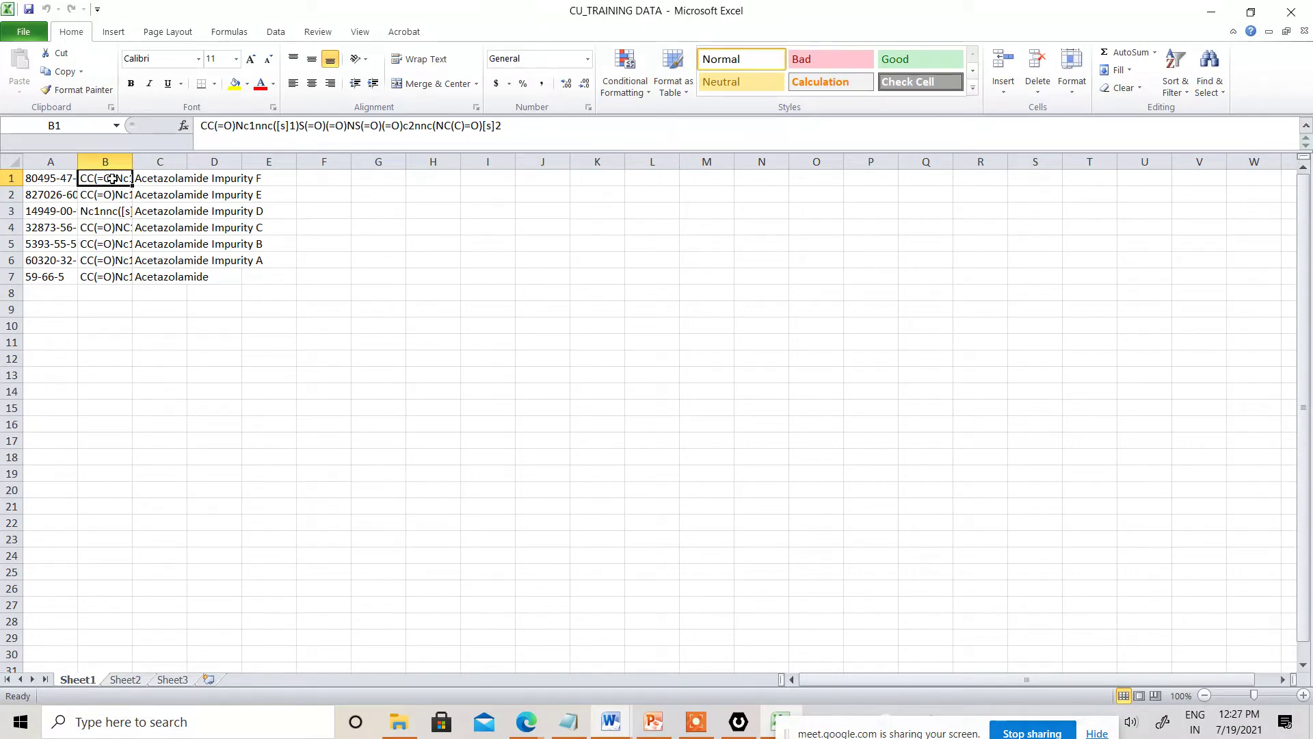
click(154, 178)
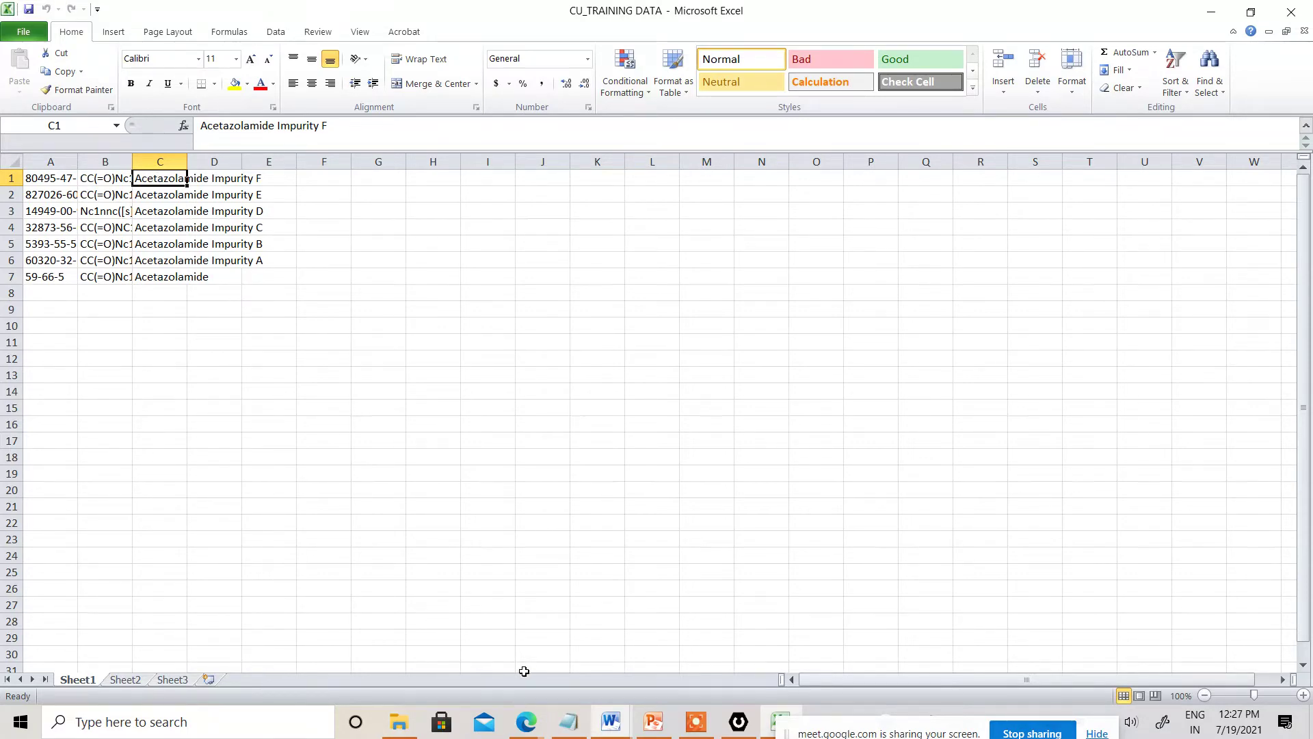
Step: Create a new blank Excel workbook
mouse_move(554, 721)
click(25, 36)
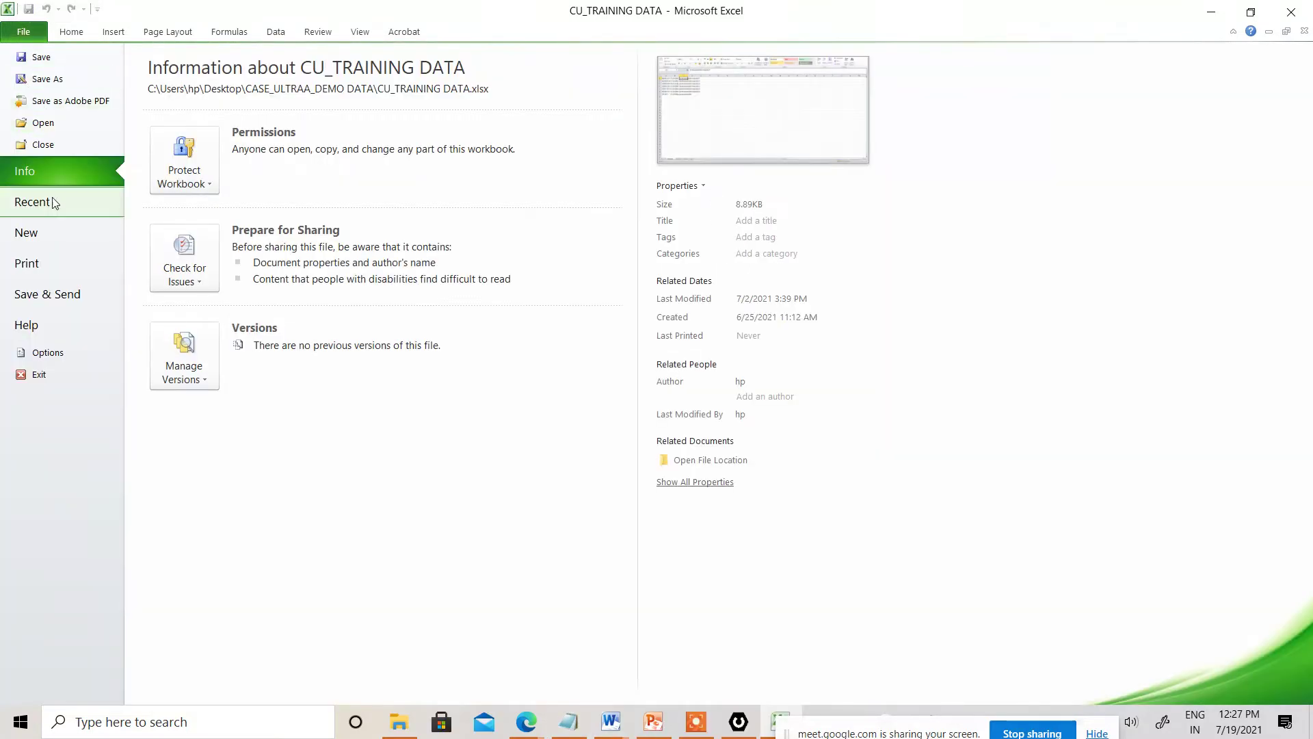
click(34, 233)
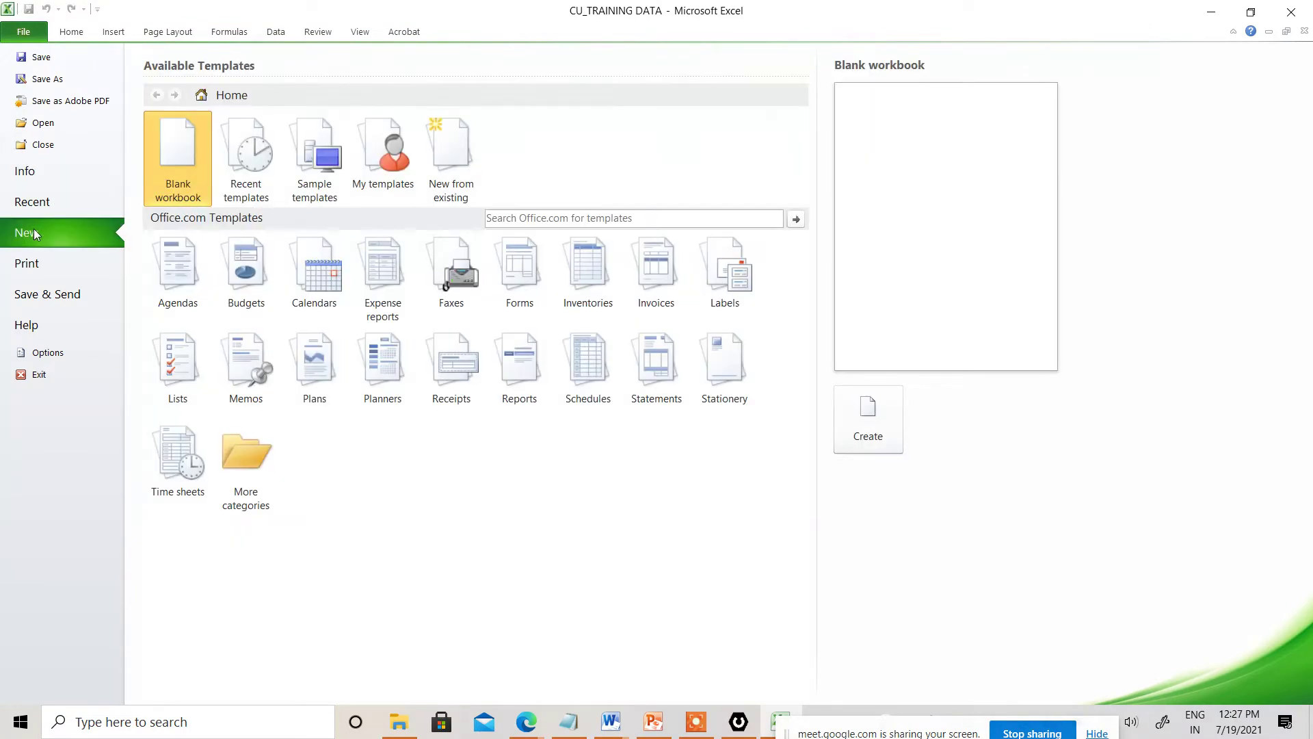
double_click(180, 156)
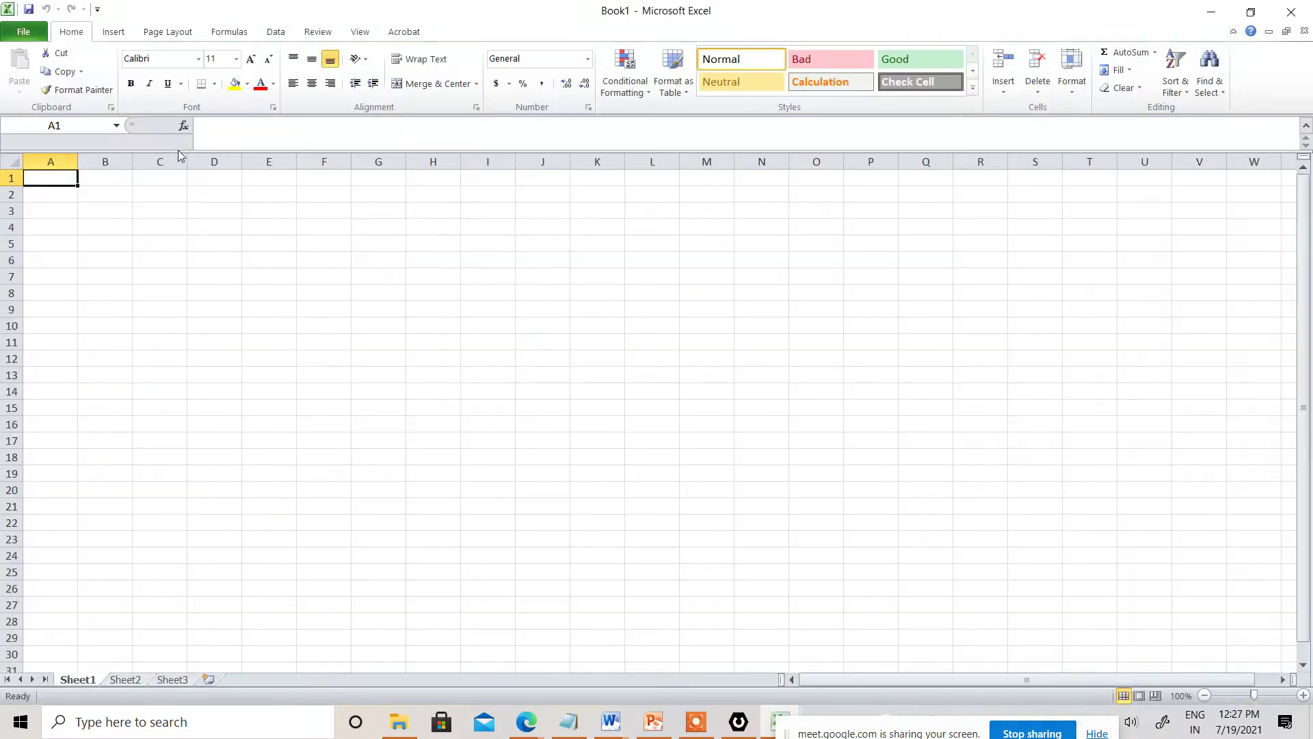
Step: Open the CU_TRAINING DATA text file and copy the first compound's CAS number, 80495-47-2, into cell A1 of the new workbook
mouse_move(545, 731)
click(409, 727)
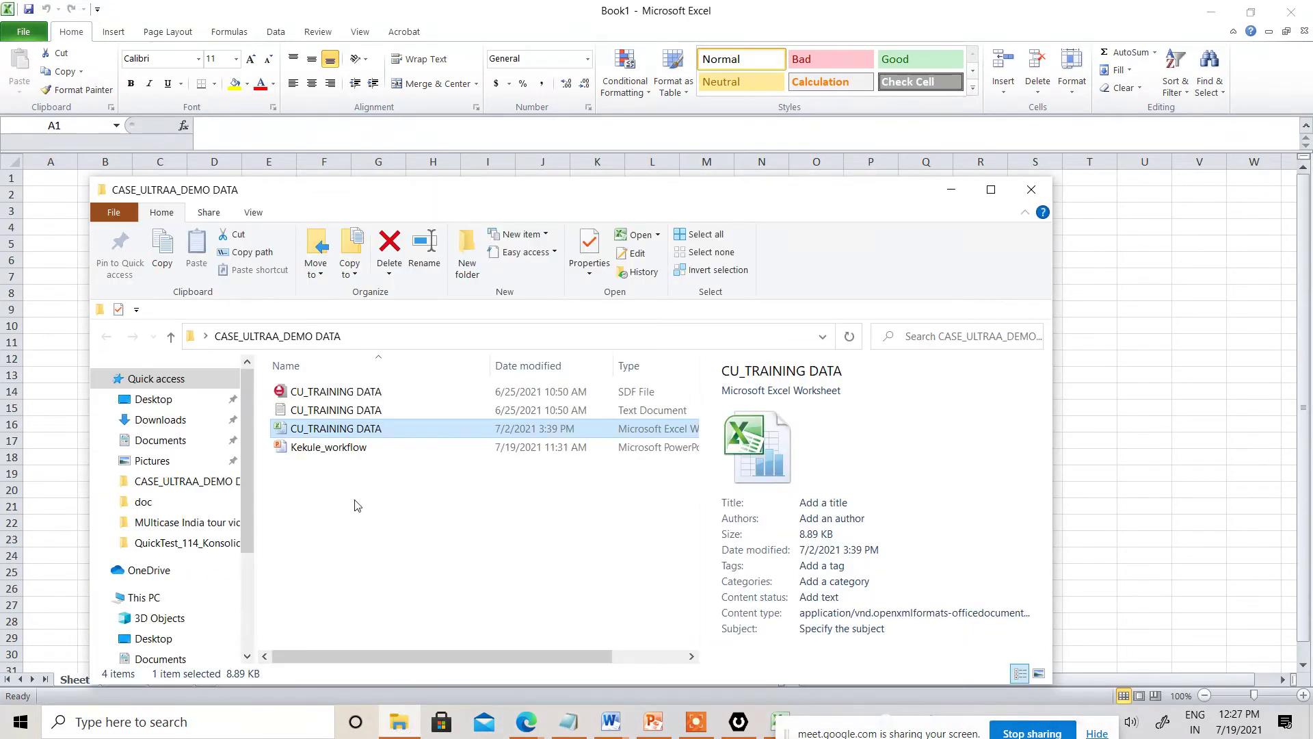
double_click(318, 410)
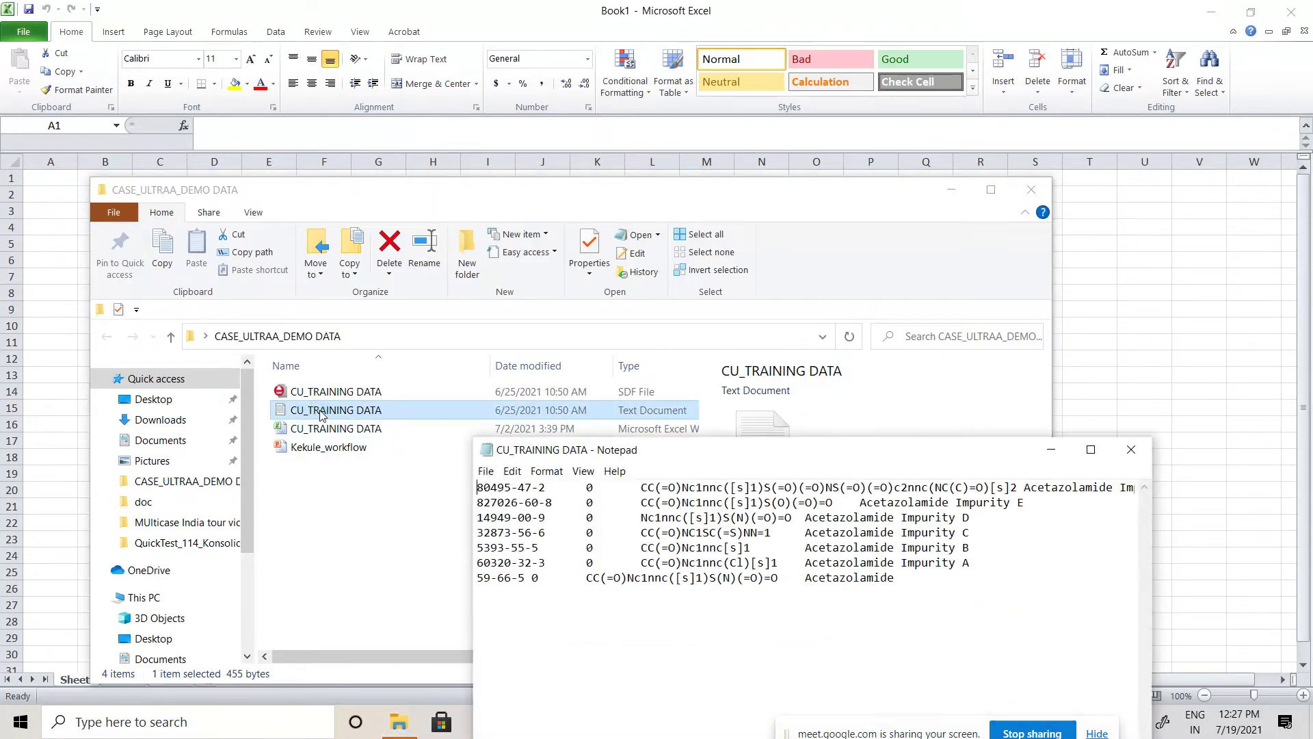
drag(549, 488, 477, 486)
key(ctrl+c)
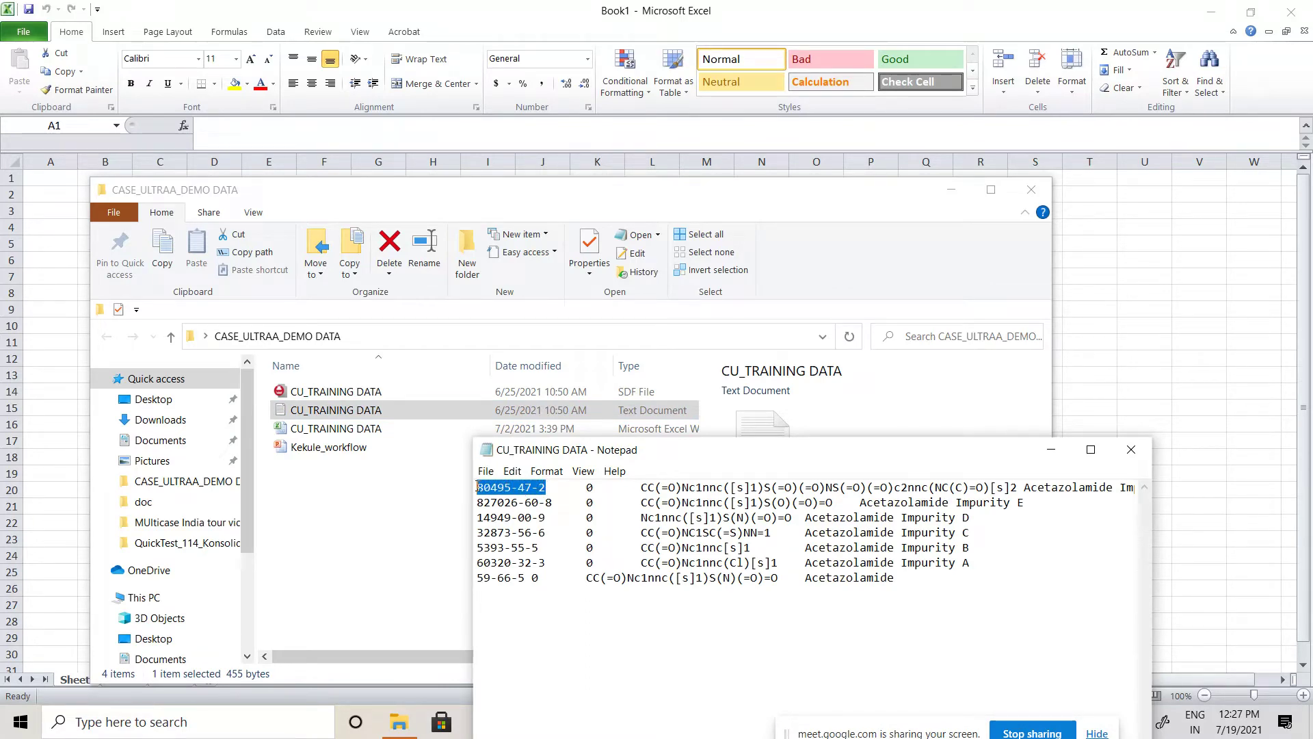
click(1032, 189)
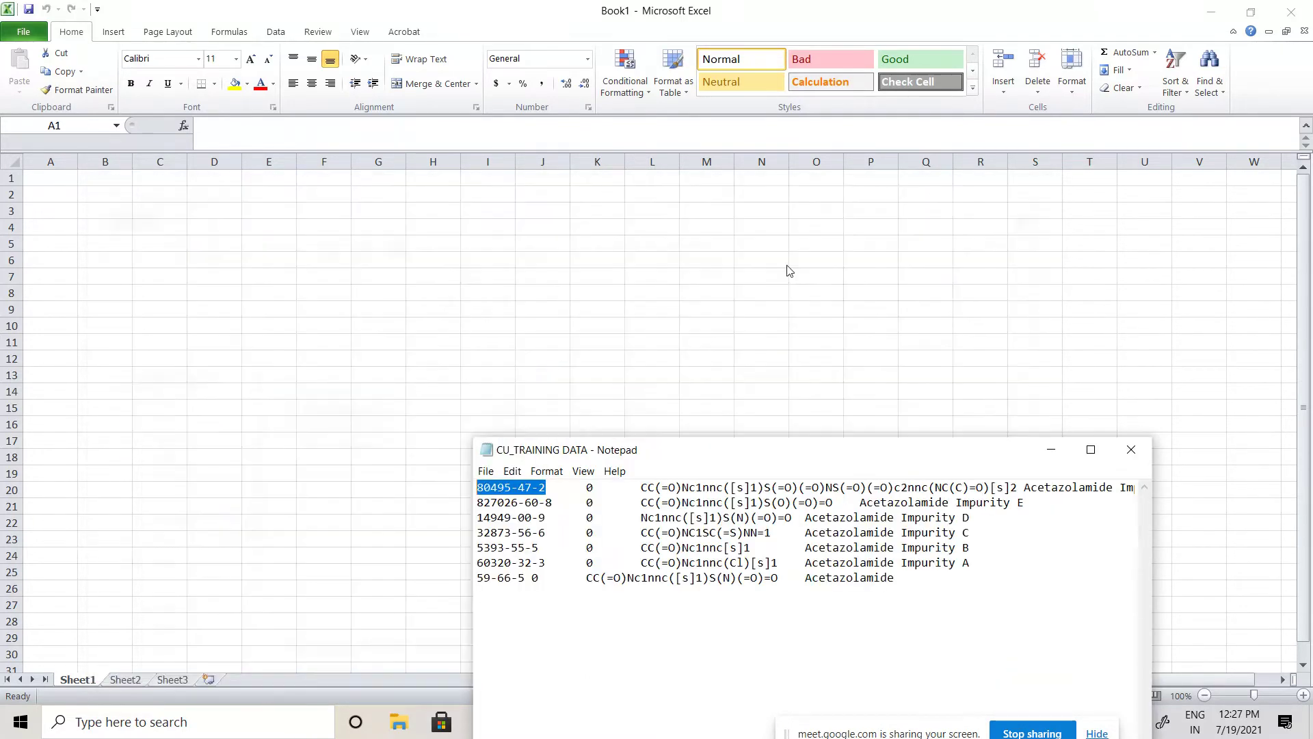
click(56, 181)
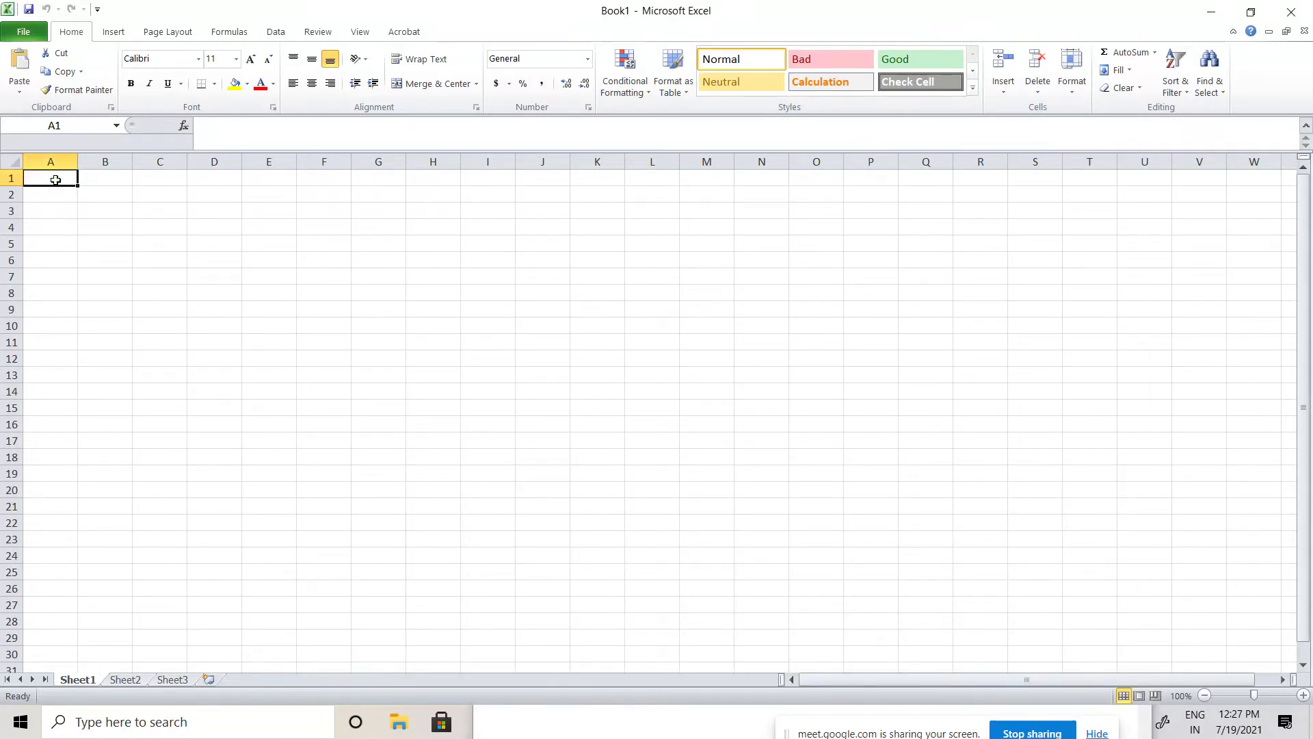
key(ctrl+v)
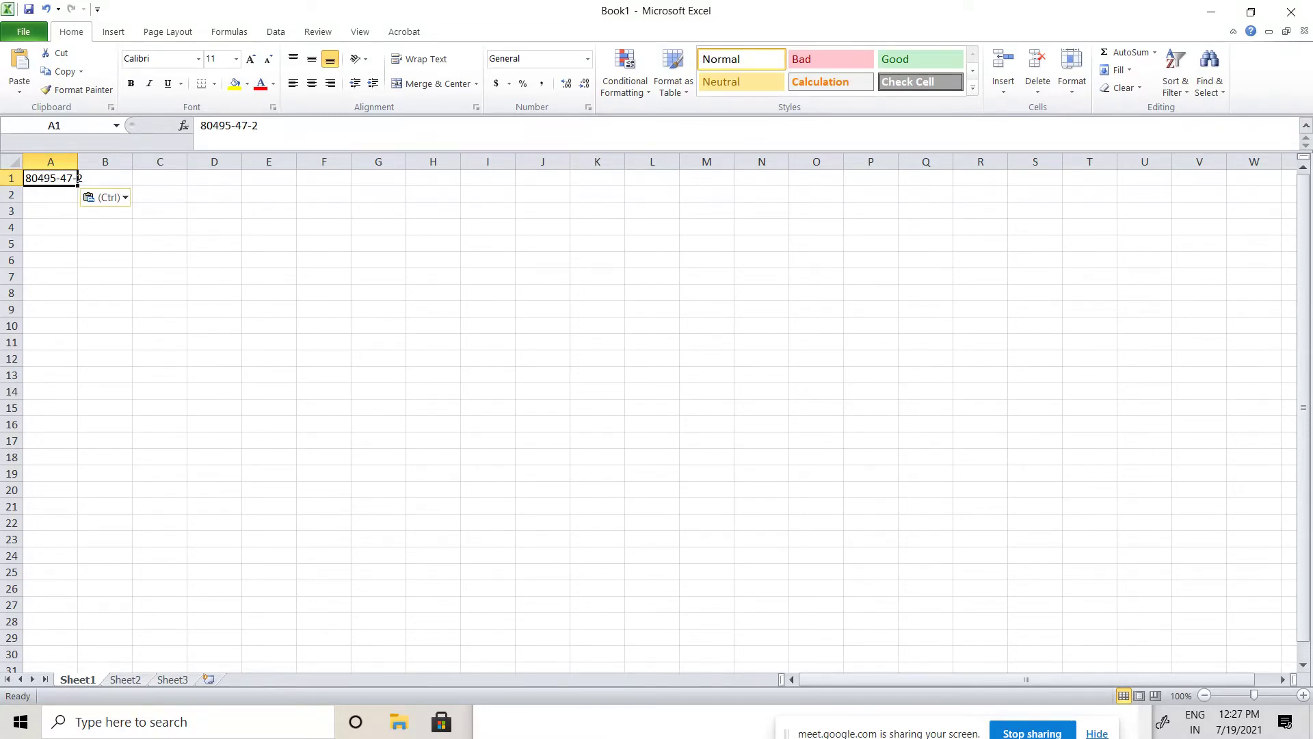
Step: Insert a row above the CAS number and enter the column headings "cas no", "smile" and "name" in A1 to C1
click(13, 179)
right_click(13, 179)
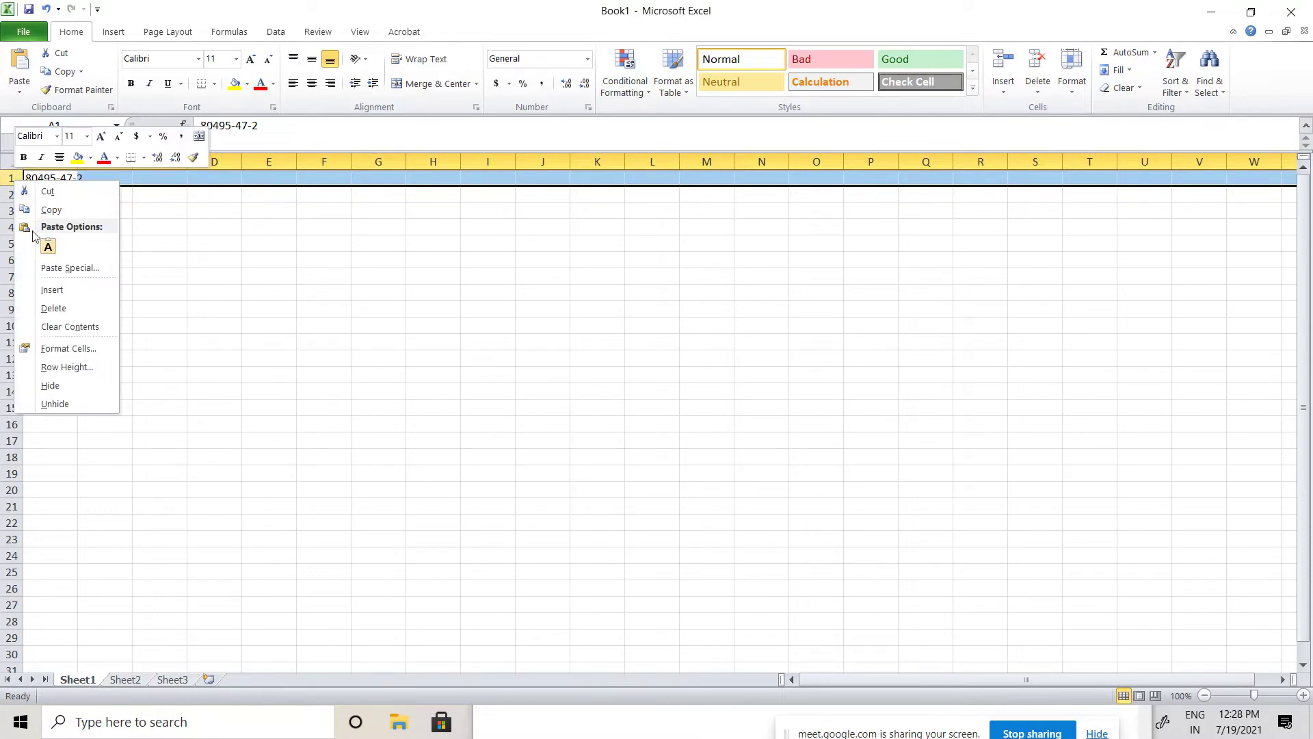
click(53, 288)
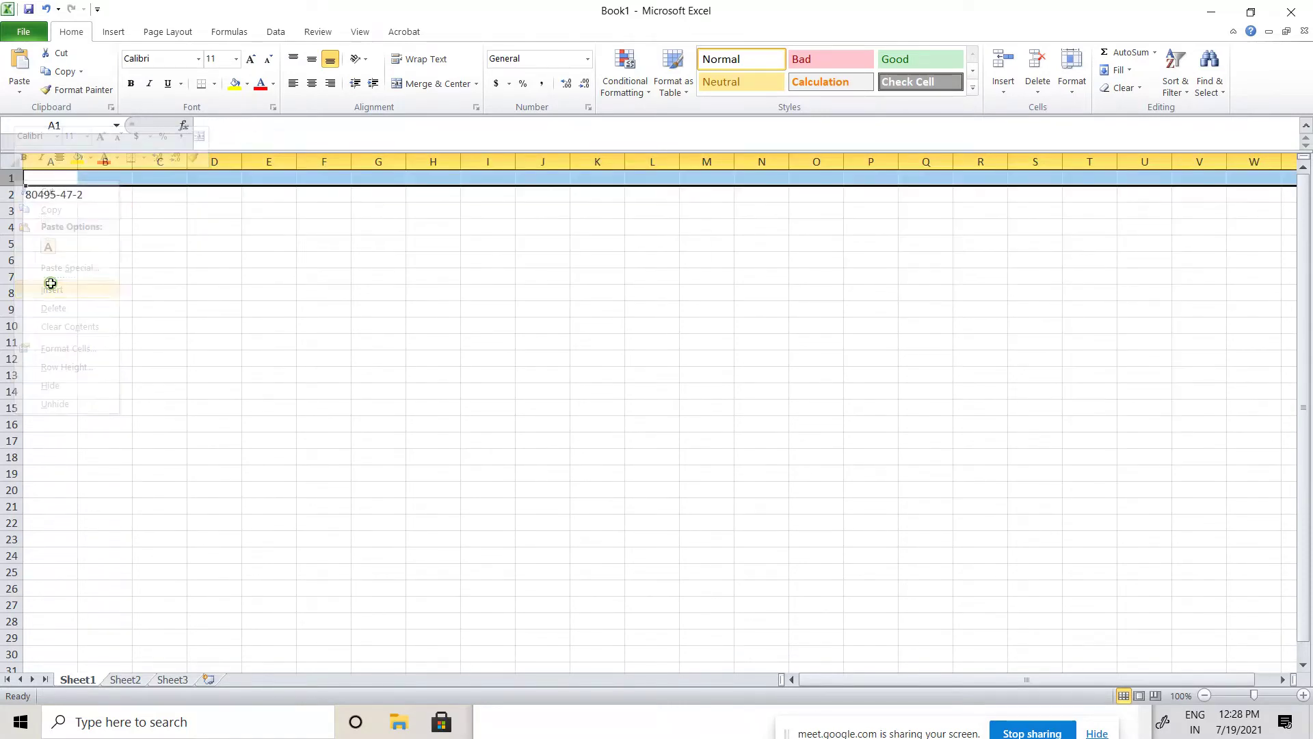
click(53, 177)
text(cas no)
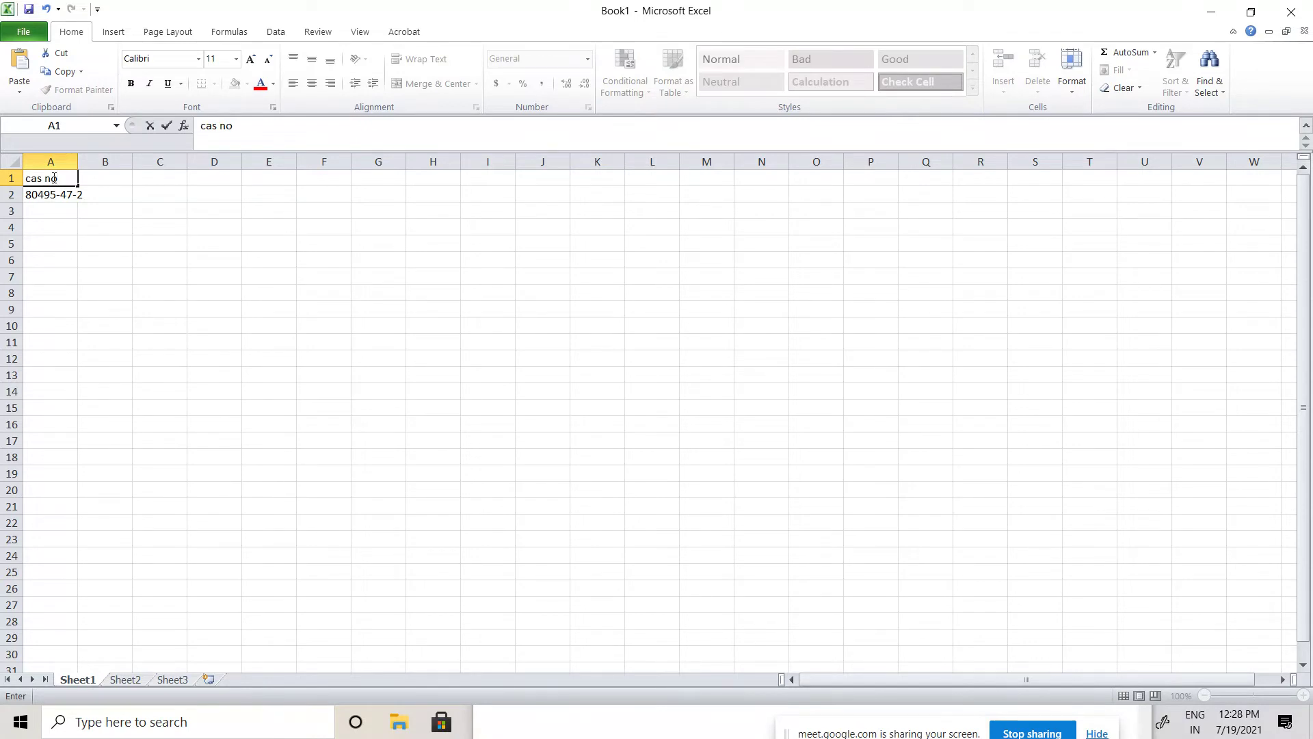
key(Tab)
text(smile)
key(Tab)
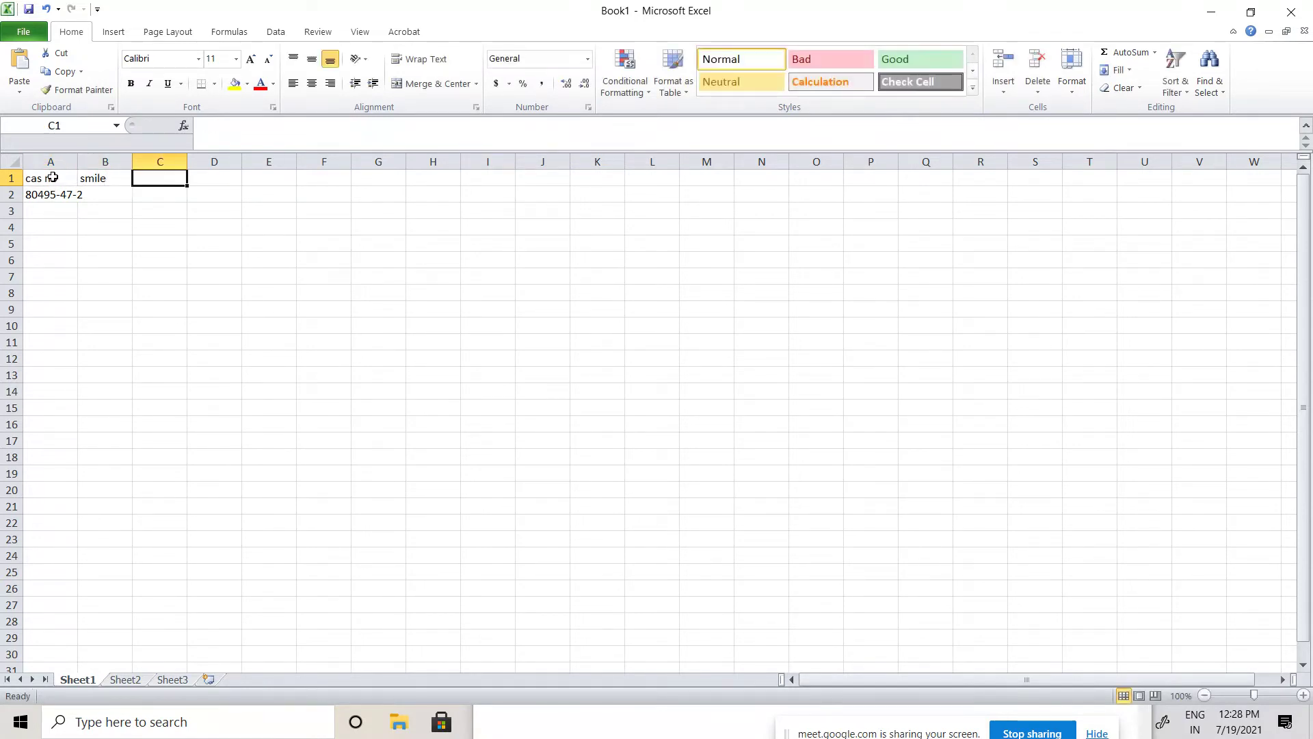
text(name)
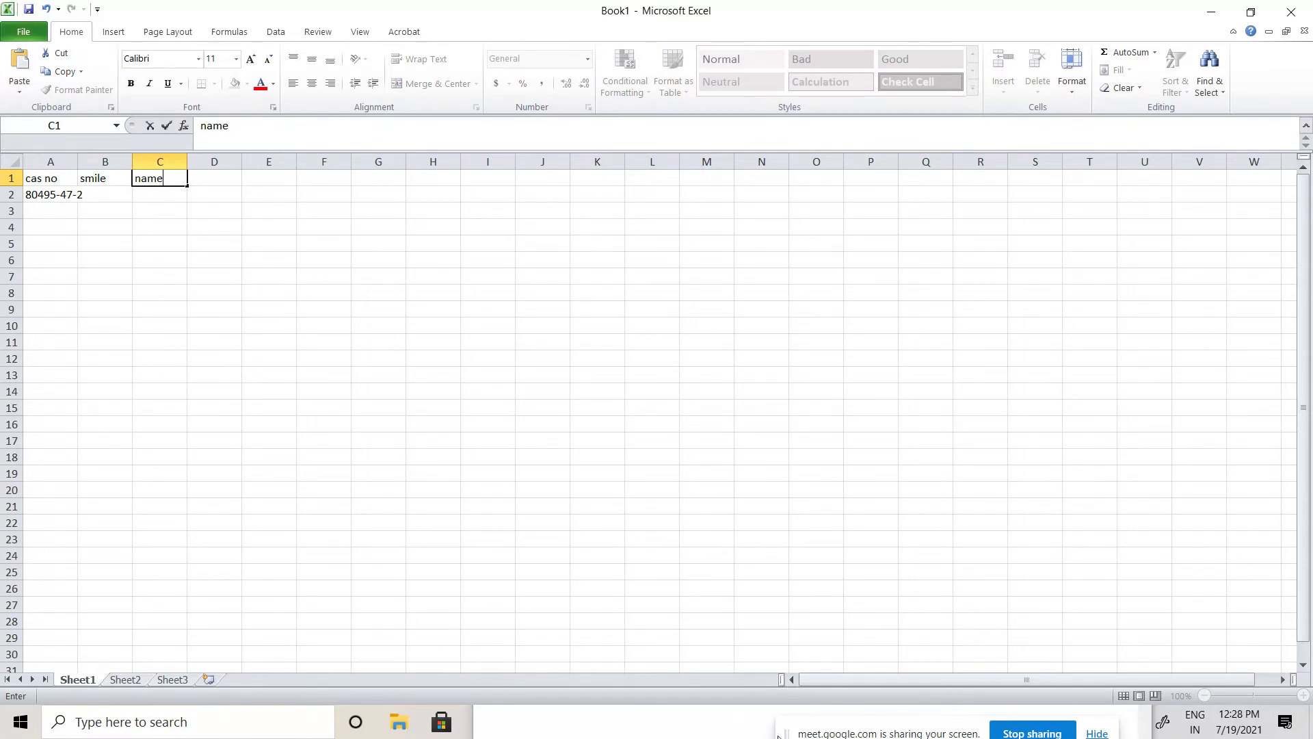
Step: Copy the SMILES string of compound 80495-47-2 from the CU_TRAINING DATA text file into cell B2
click(912, 723)
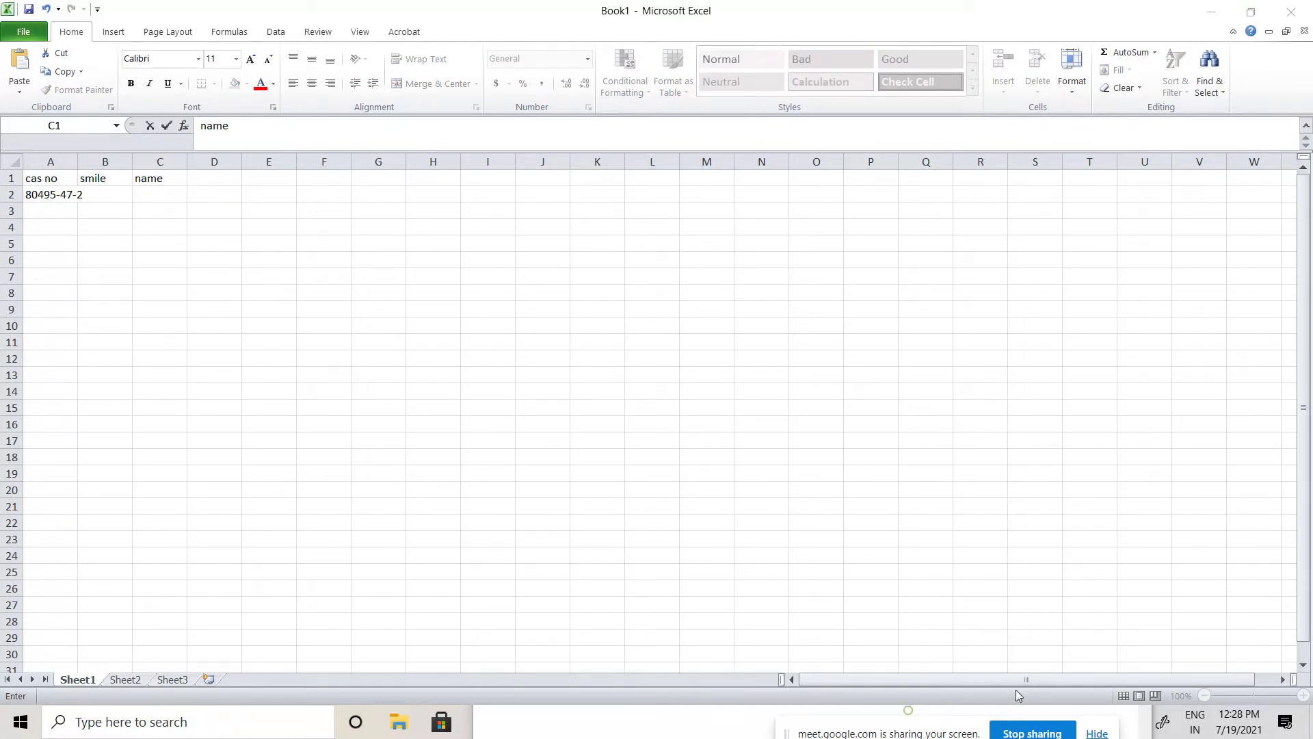
drag(964, 726, 1031, 654)
key(super+Tab)
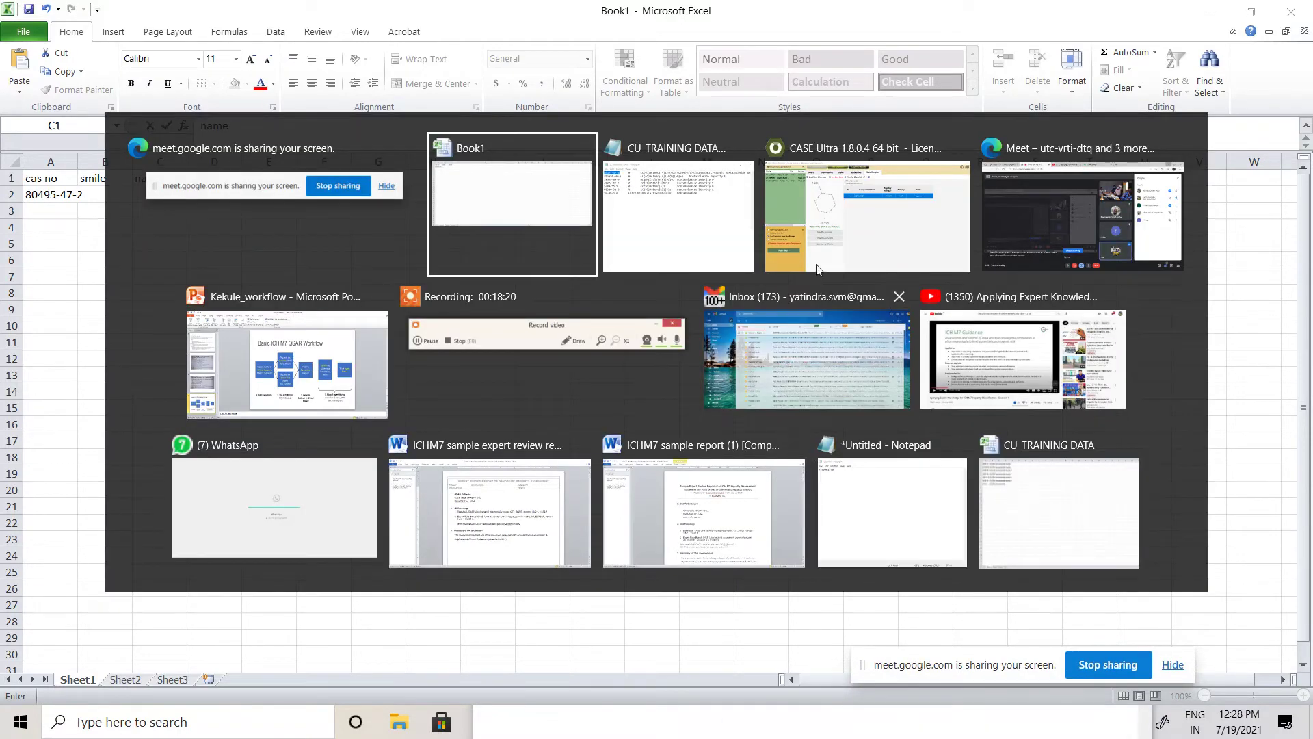
key(Return)
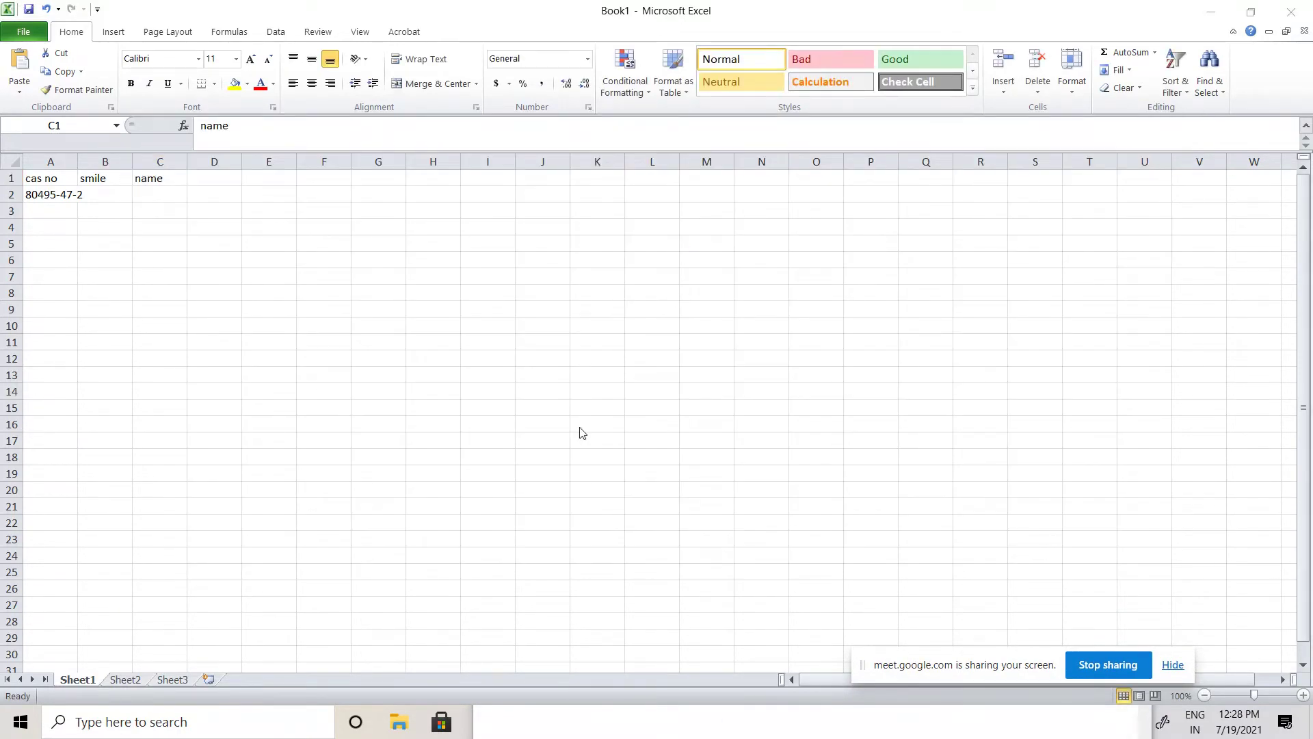
key(super+Tab)
key(alt+Tab)
key(alt+Tab)
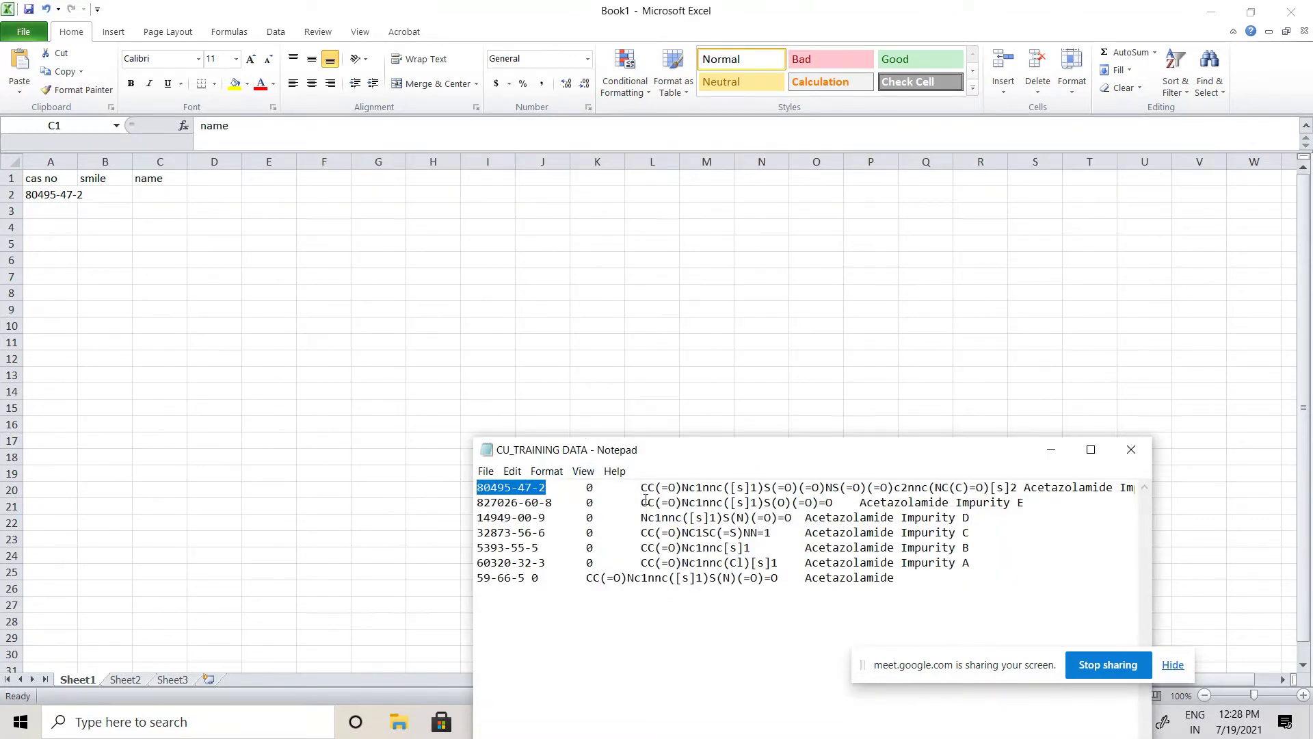
drag(642, 490, 1017, 491)
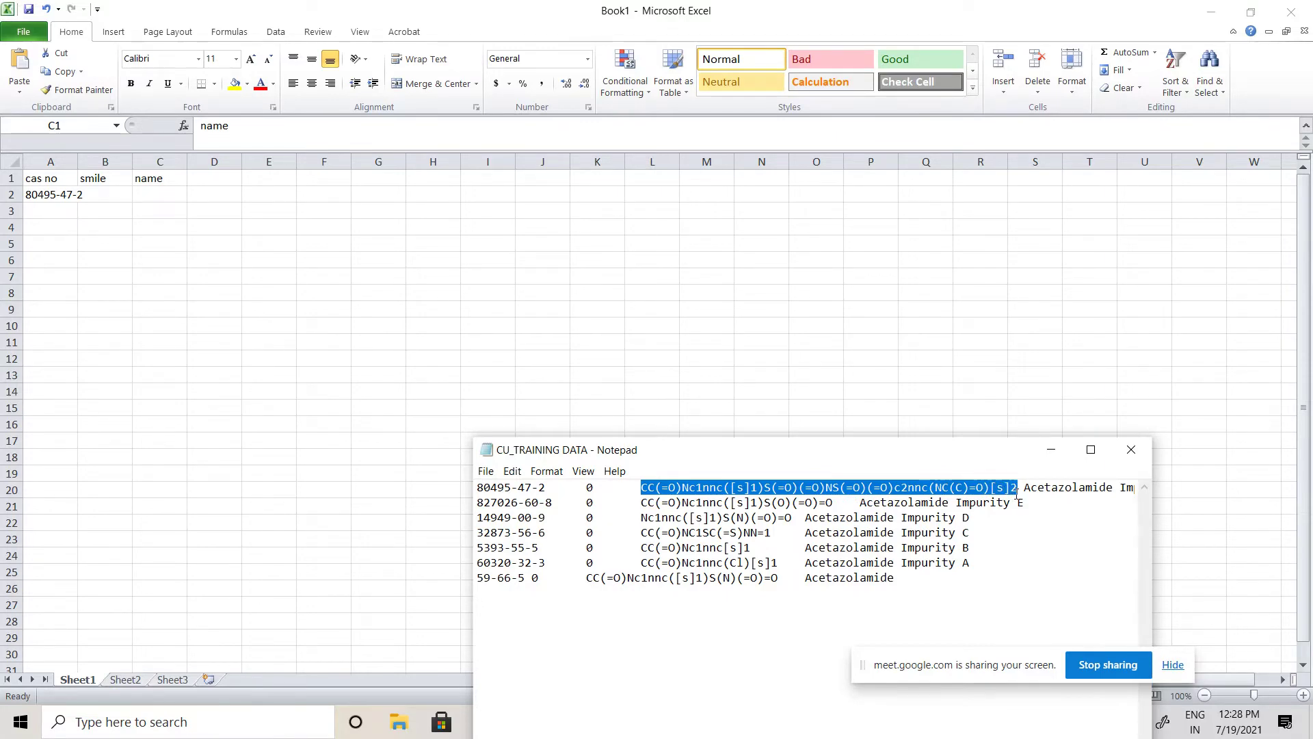
click(41, 195)
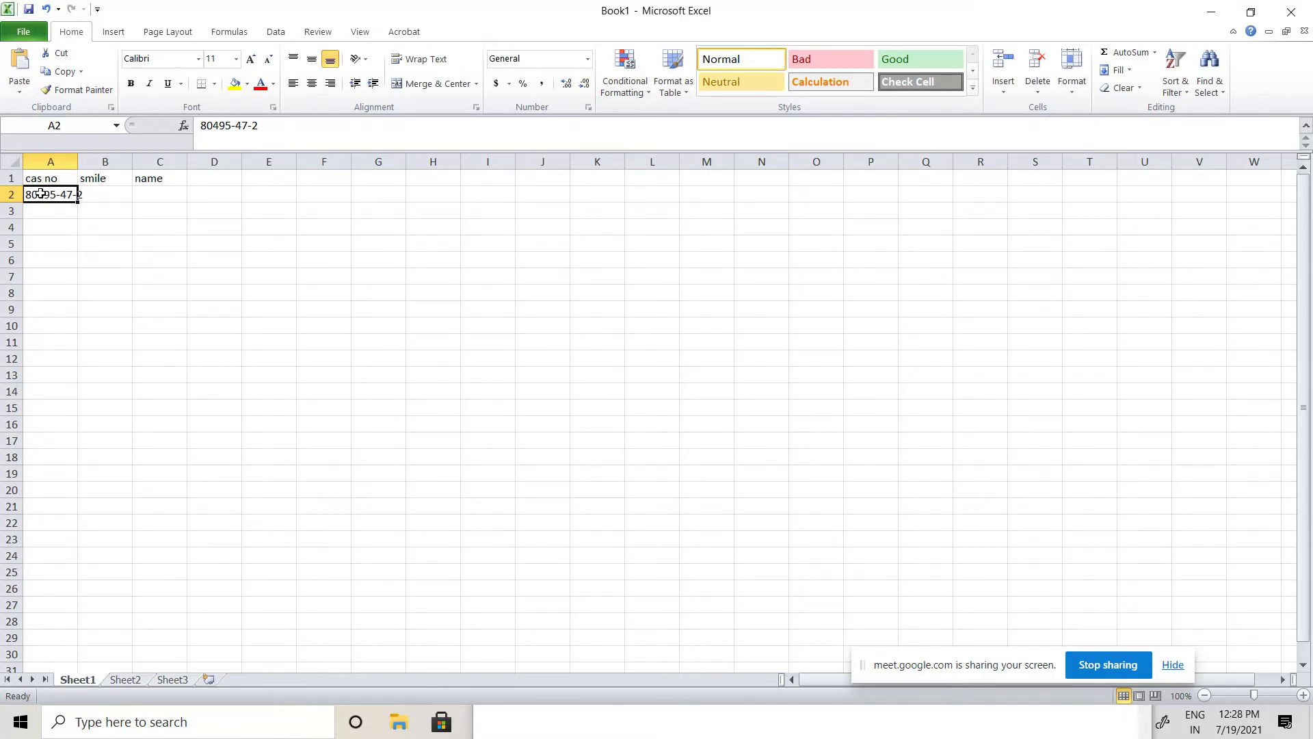
key(Tab)
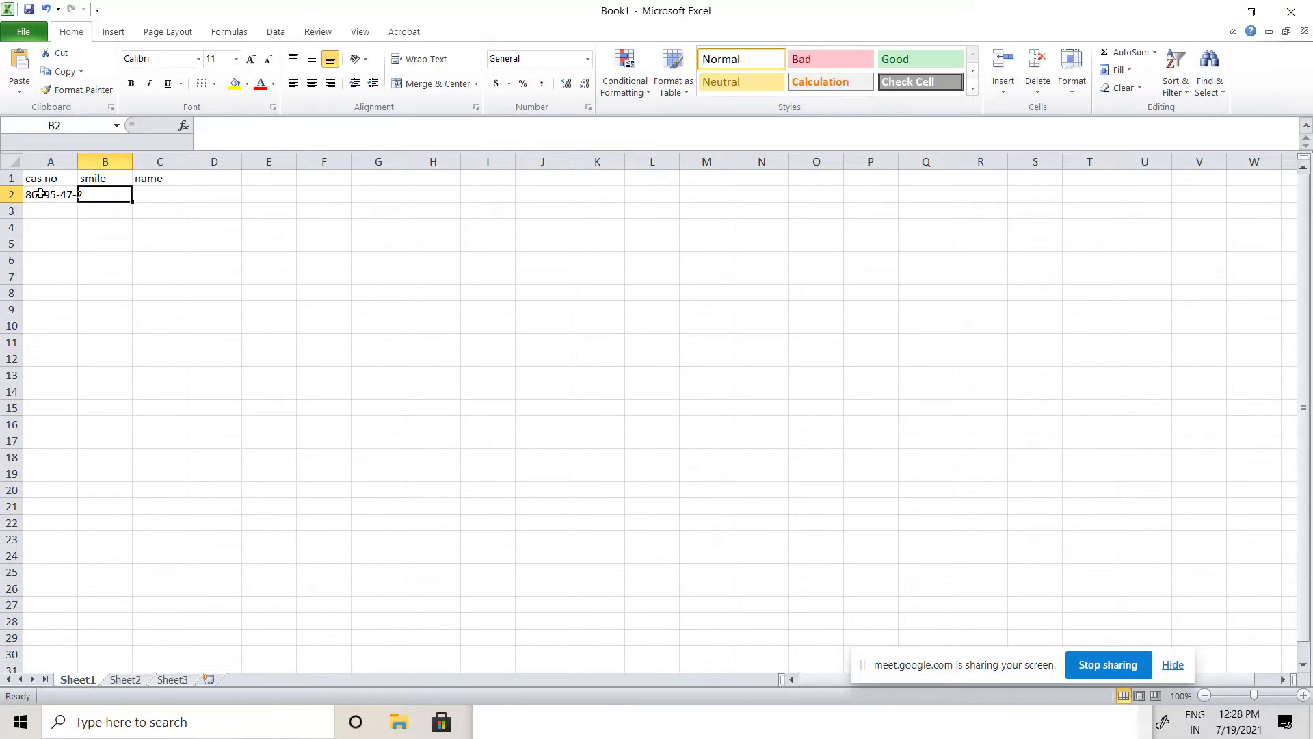
text(CC(=O)Nc1nnc([s]1)S(=O)(=O)NS(=O)(=O)c2nnc(NC(C)=O)[s]2)
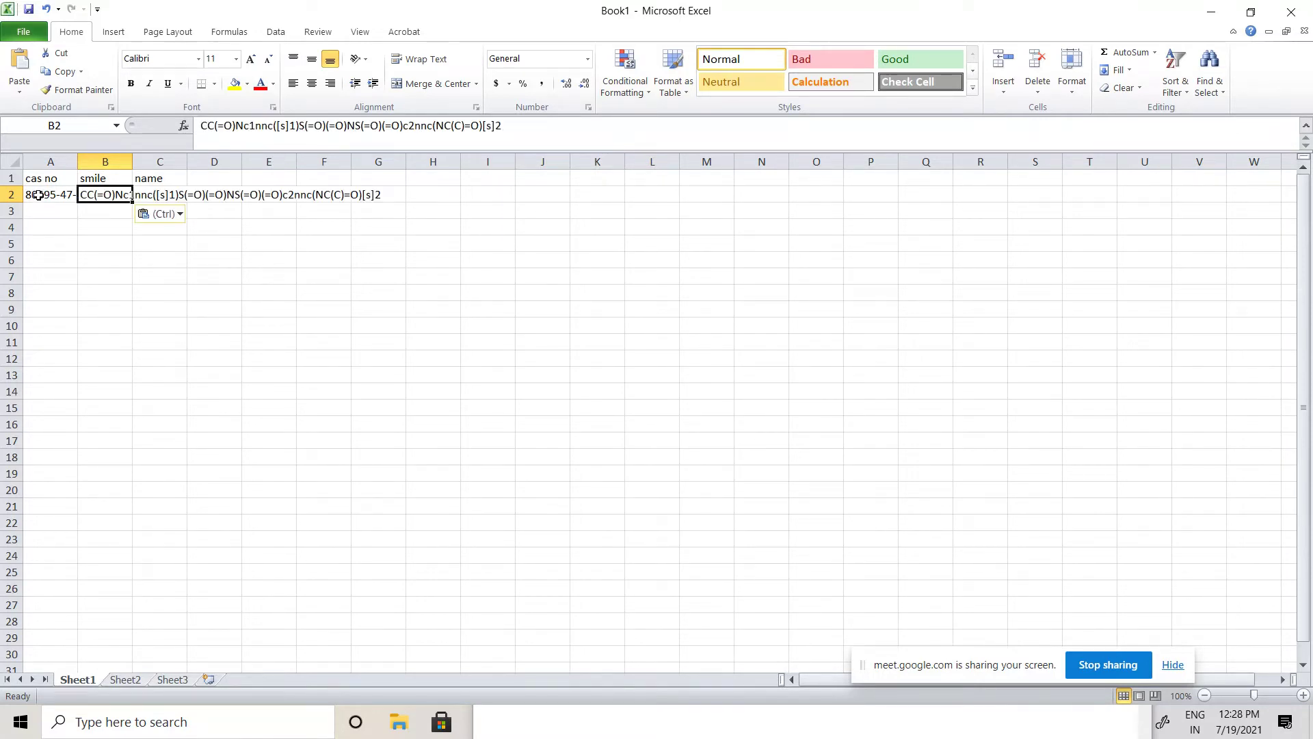
Step: Copy the compound name "Acetazolamide Impurity F" from the text file into cell C2
key(alt+Tab)
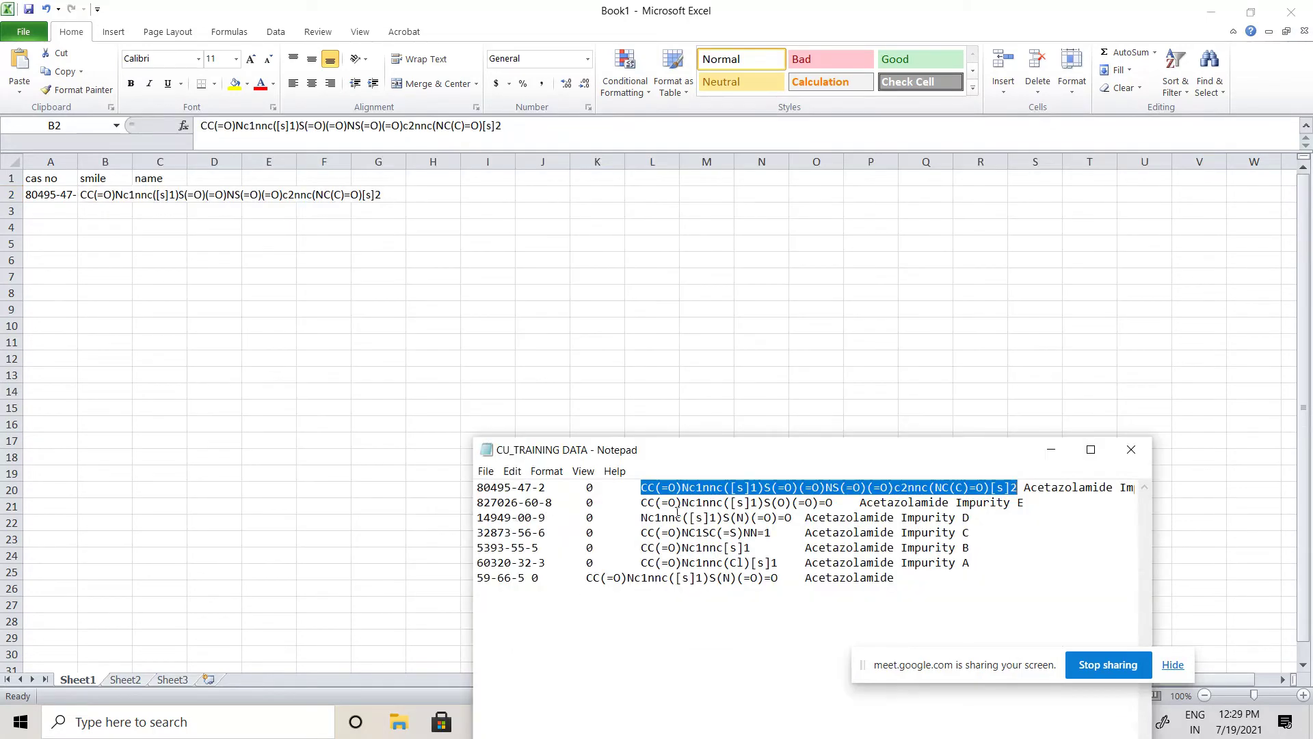
drag(1152, 510, 1249, 503)
drag(1024, 488, 1189, 487)
key(ctrl+c)
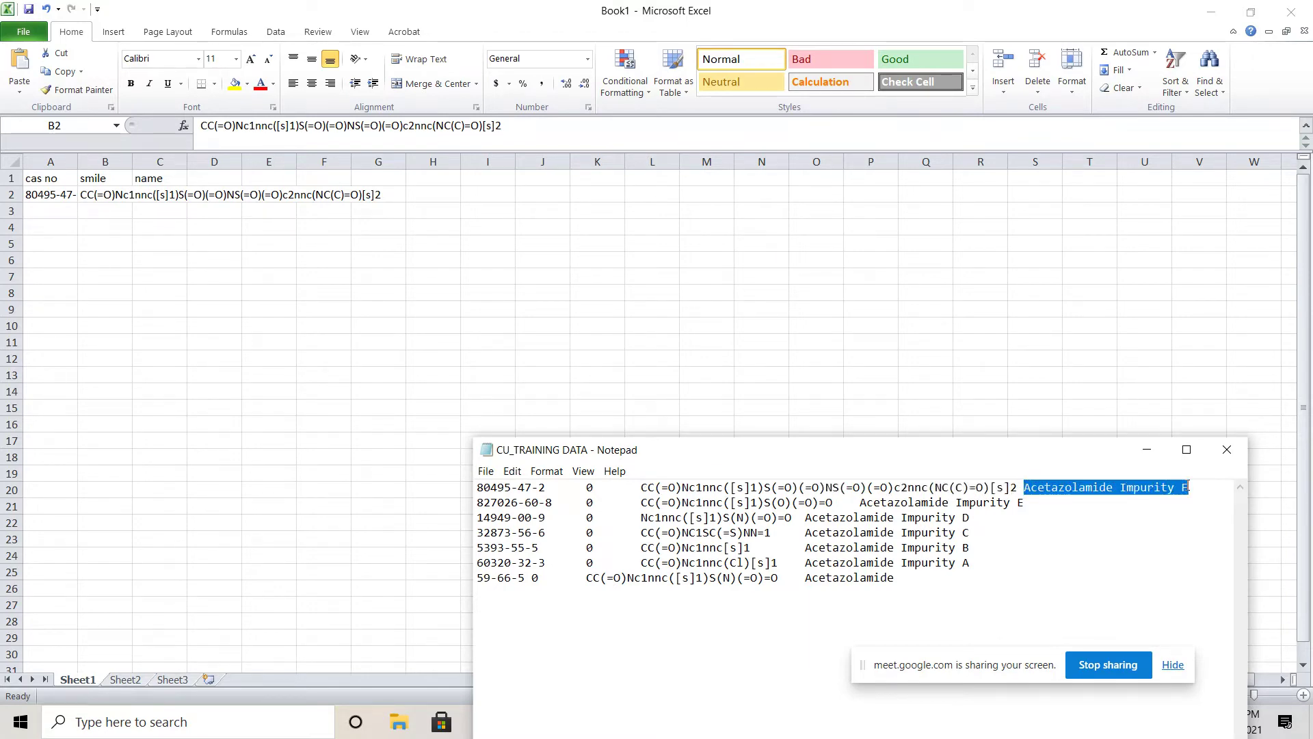
click(96, 194)
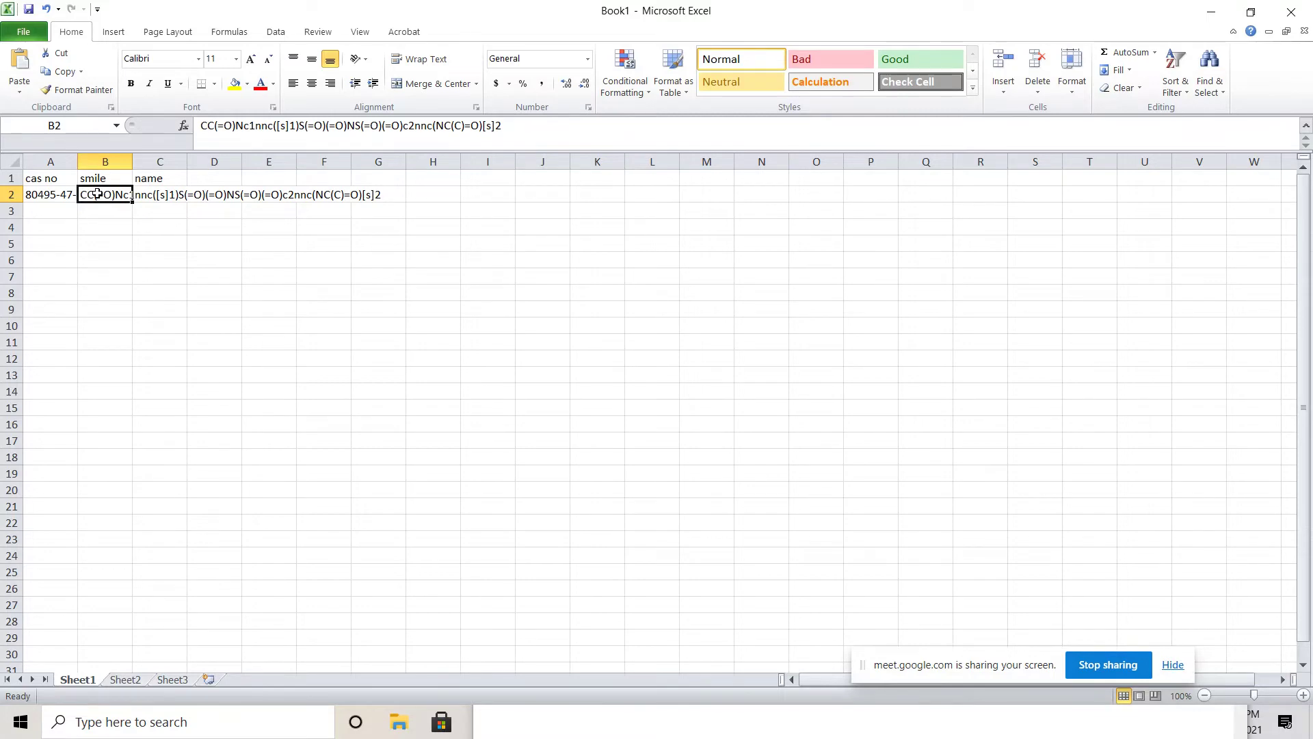
key(Right)
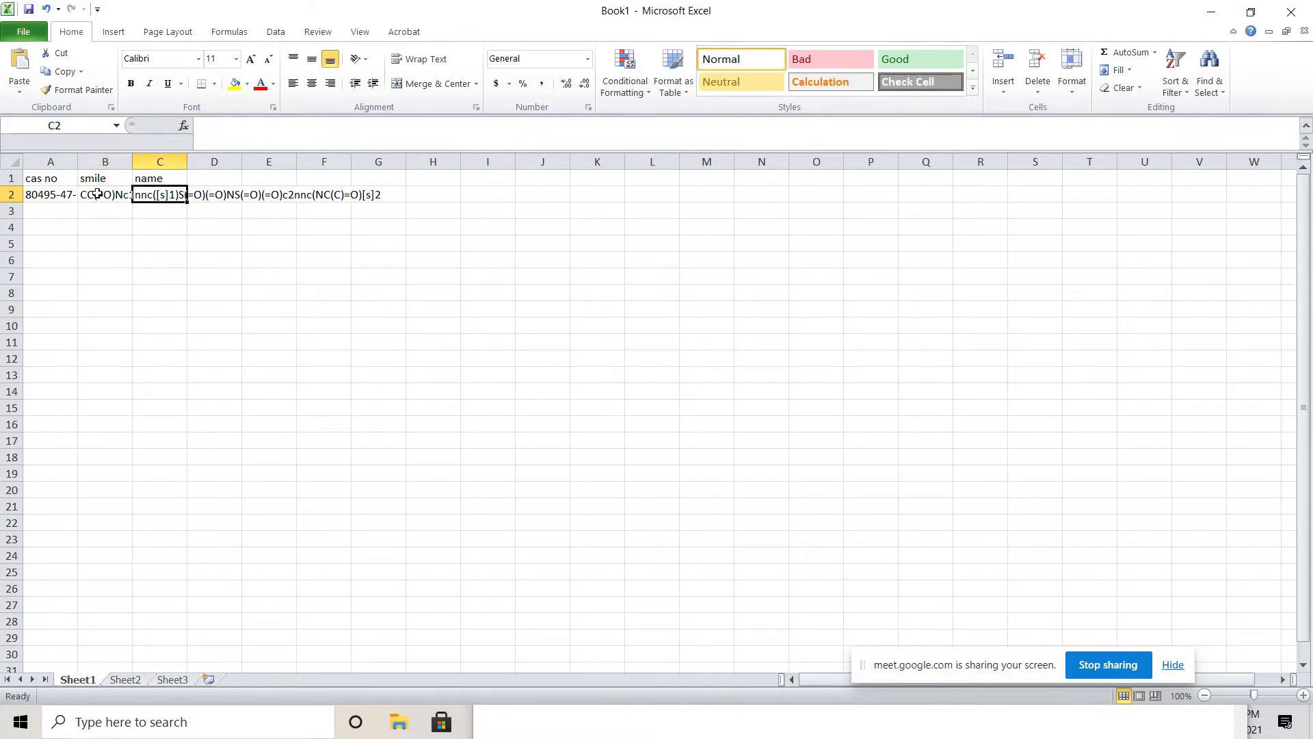
key(ctrl+v)
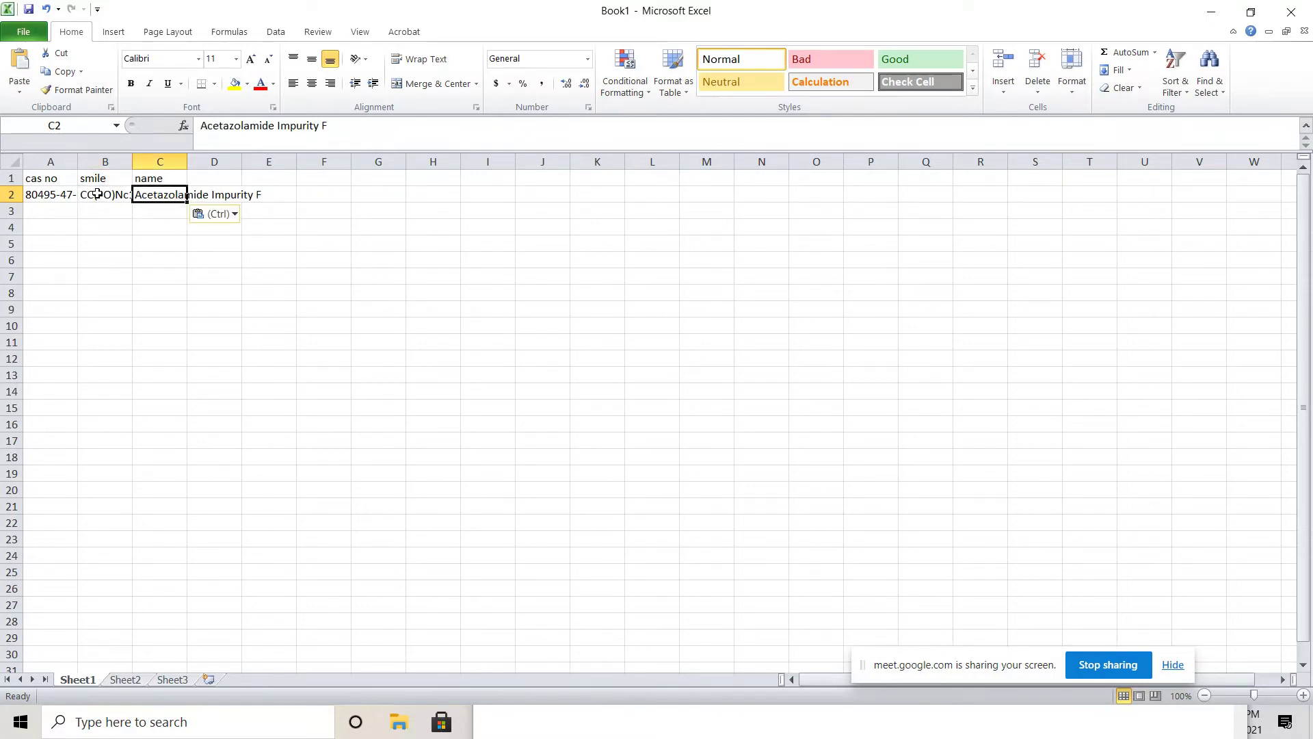
Step: Copy the compound's CAS number, SMILES and name cells A2:C2 to the clipboard
click(60, 207)
click(49, 261)
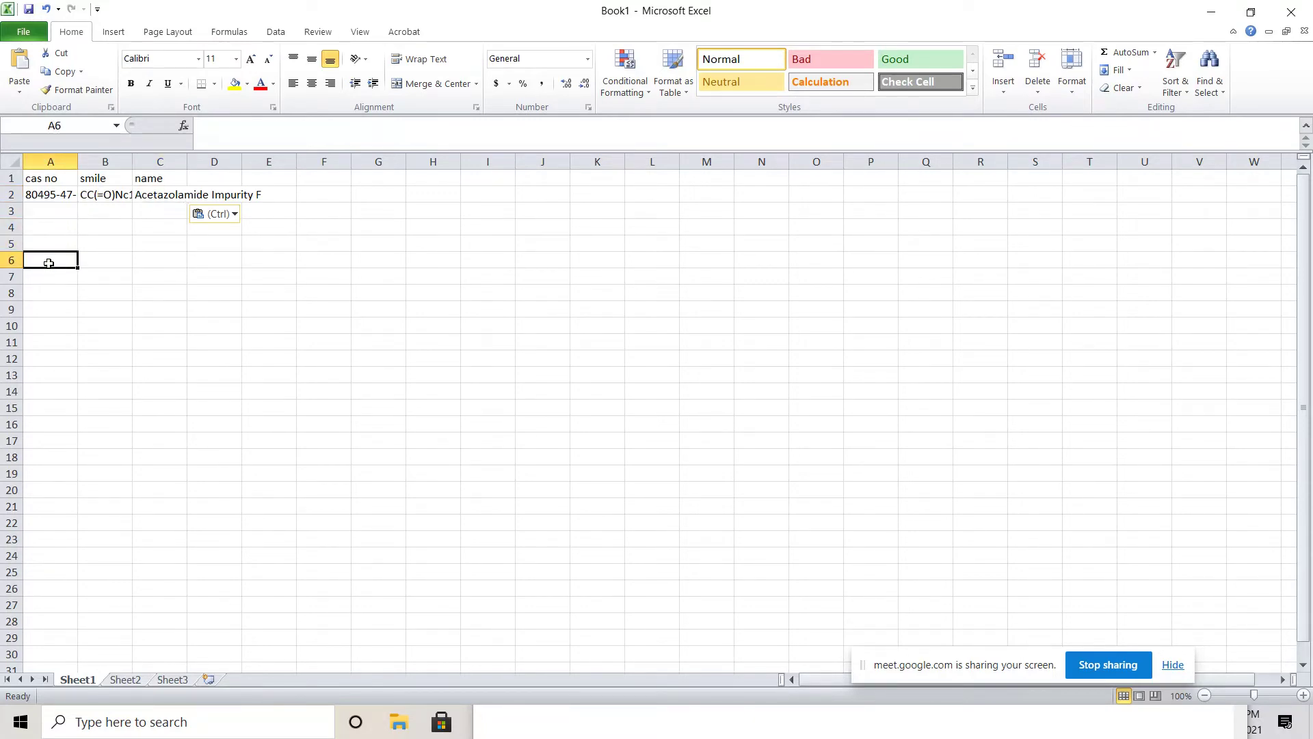
drag(46, 196, 152, 196)
key(ctrl+c)
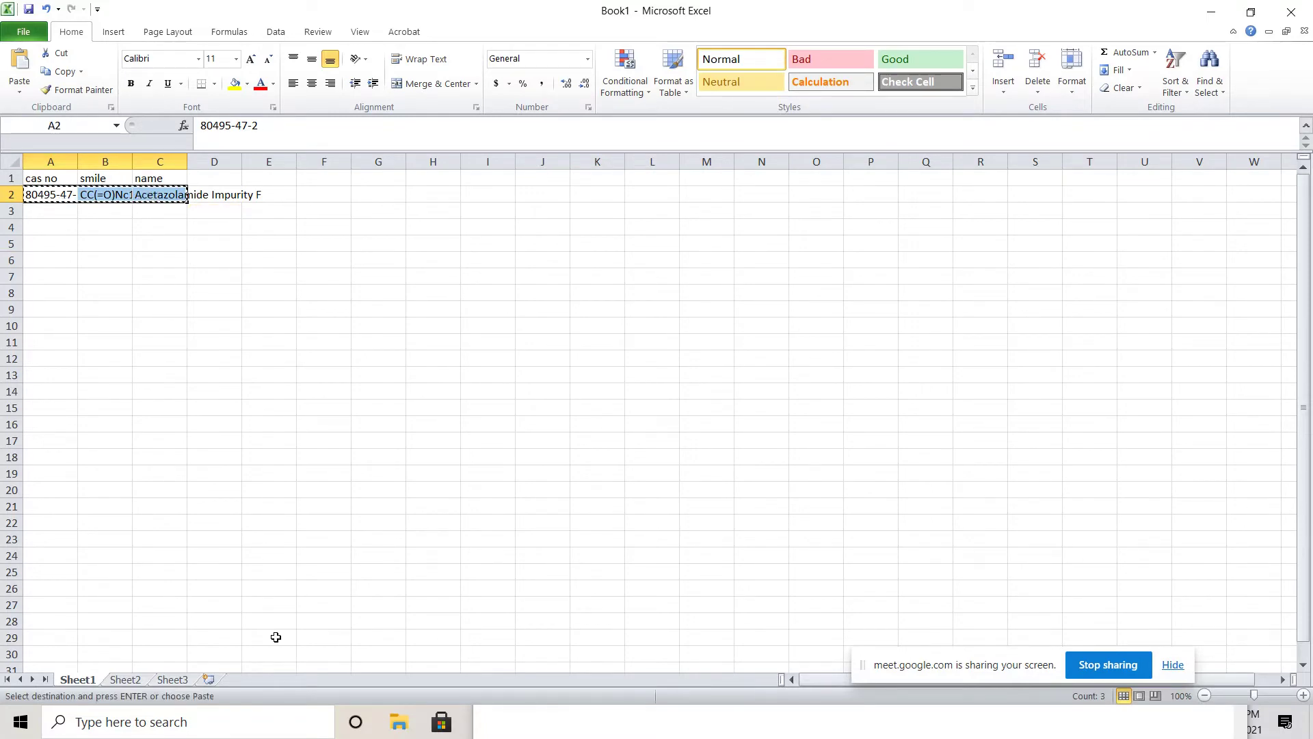
Step: Switch to CASE Ultra, paste the copied compound from the clipboard into DataKurator, and display the structure of Acetazolamide Impurity F
click(1210, 13)
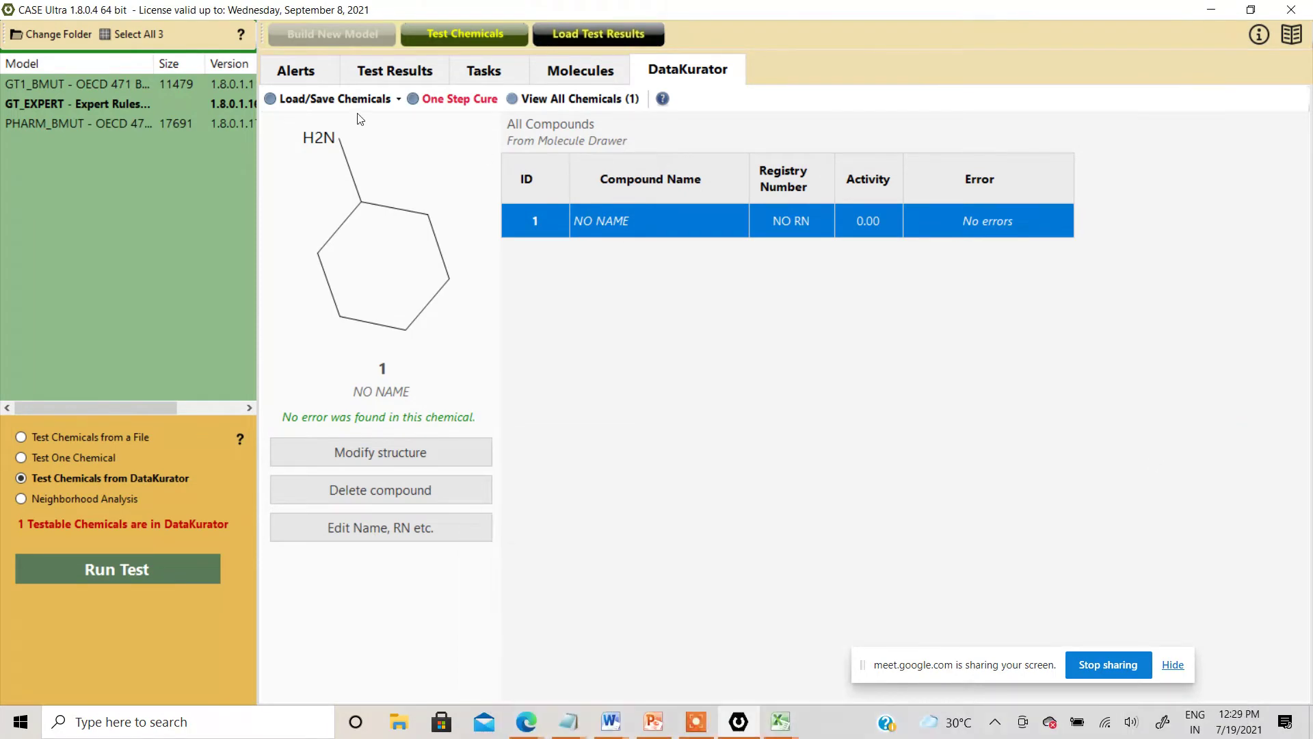
click(349, 98)
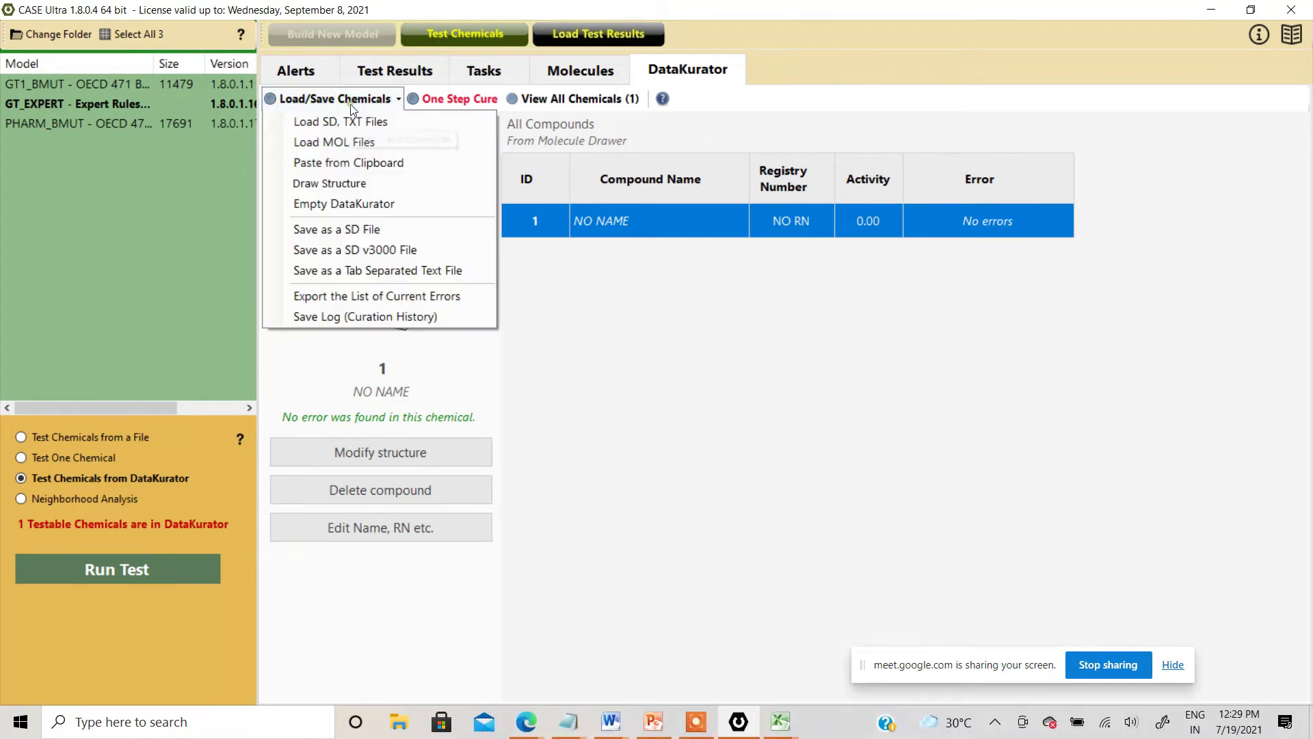
click(348, 163)
click(711, 418)
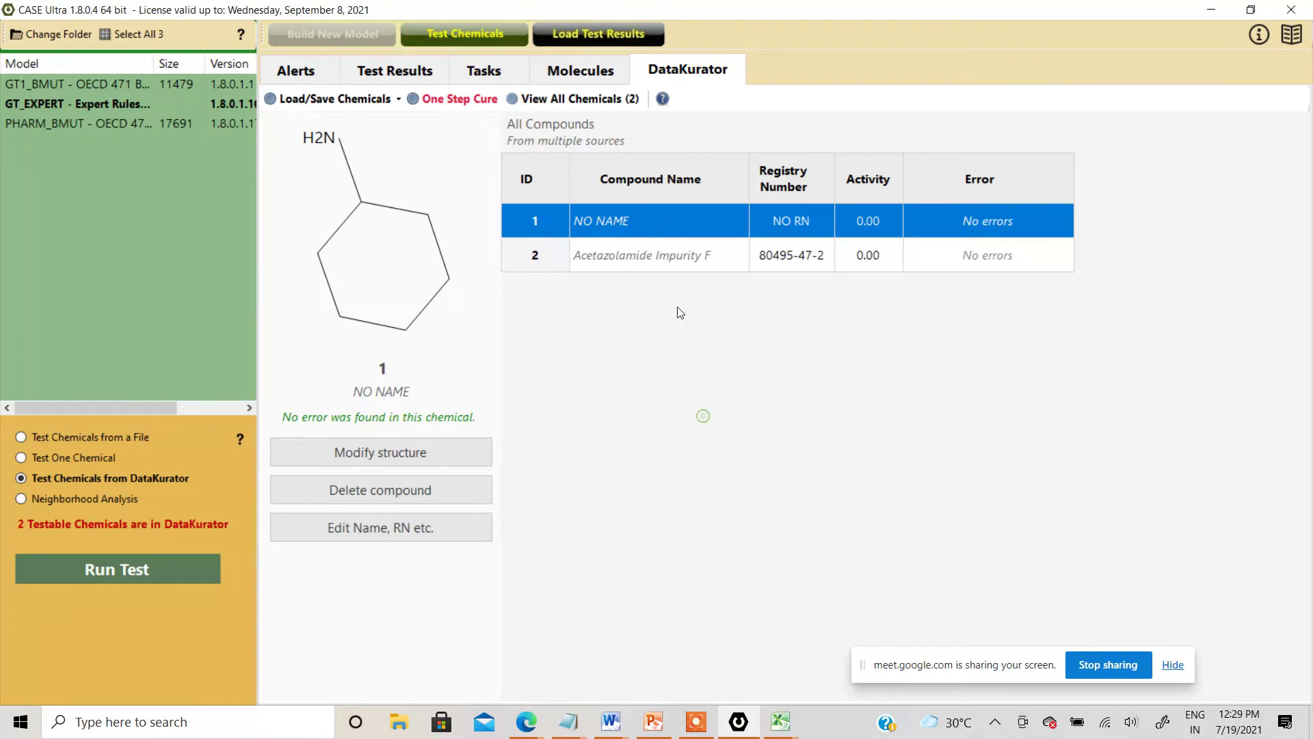
click(658, 264)
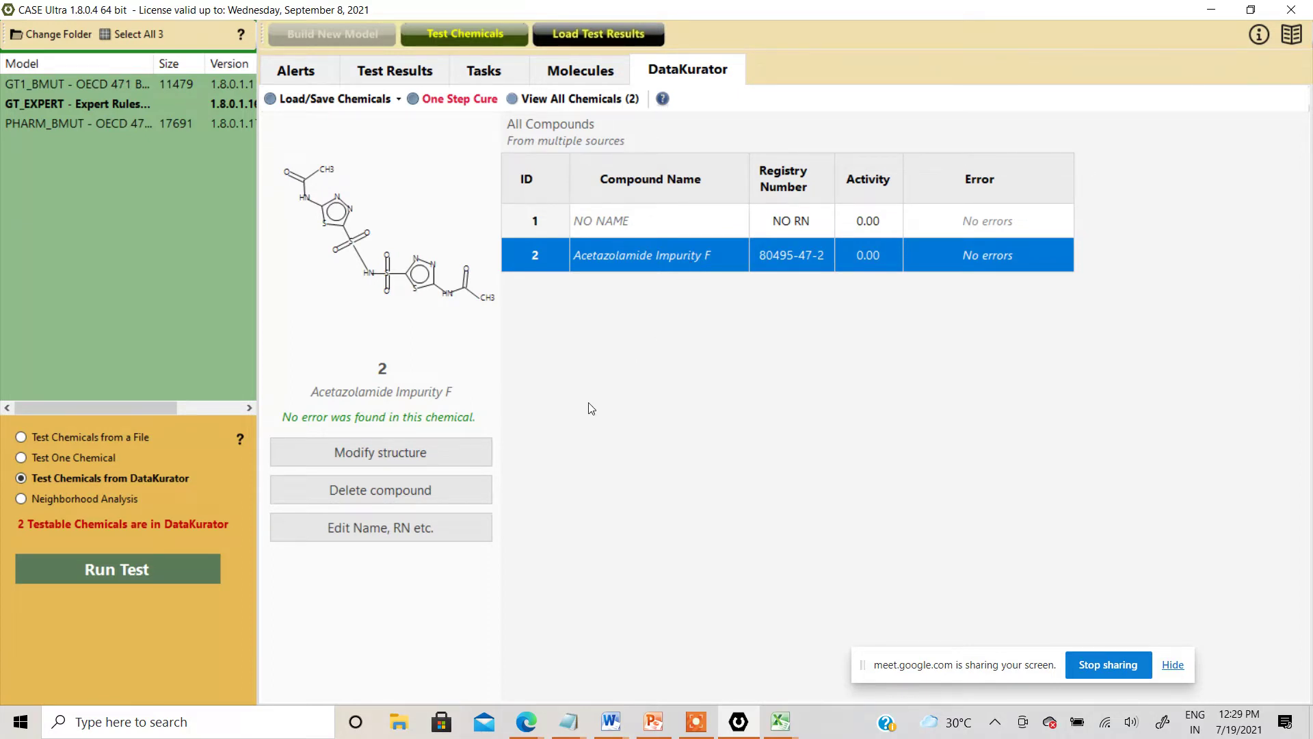
Step: Bring up the CU_TRAINING DATA text file in Notepad and start a new blank document in its window
mouse_move(574, 732)
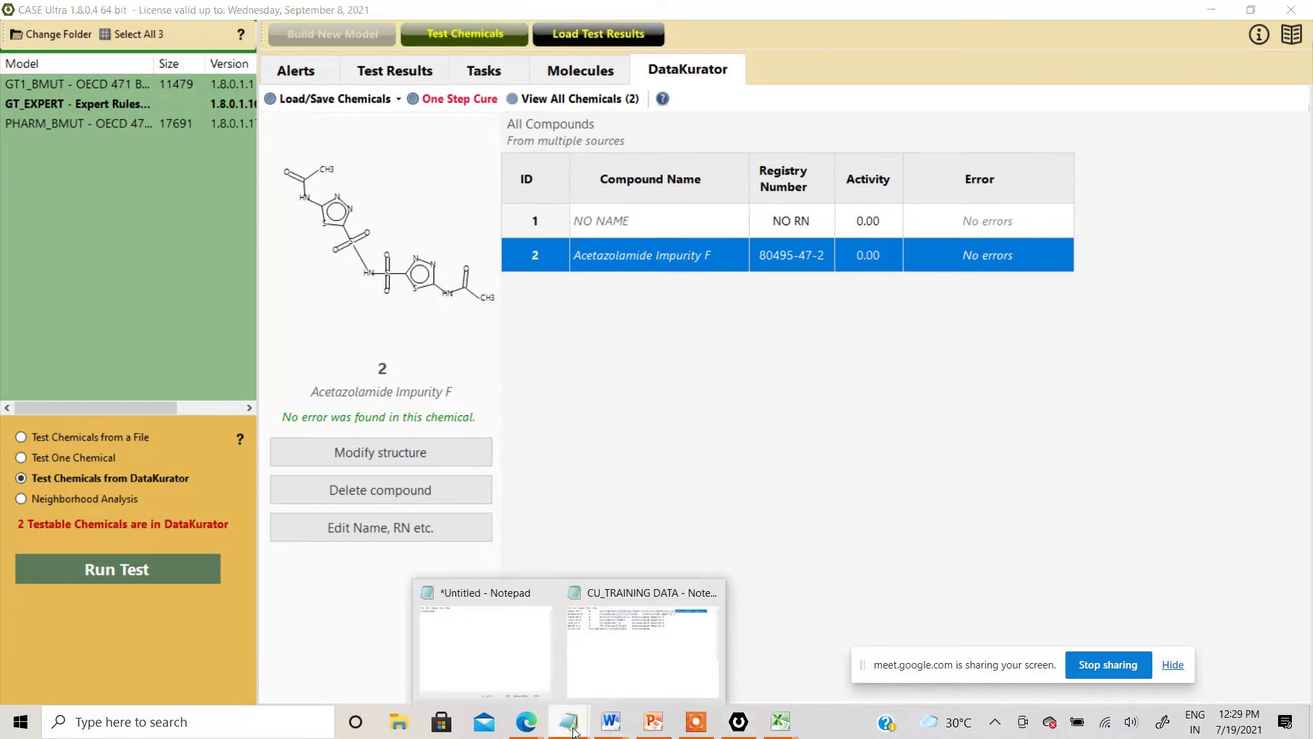
click(606, 650)
drag(683, 458, 571, 212)
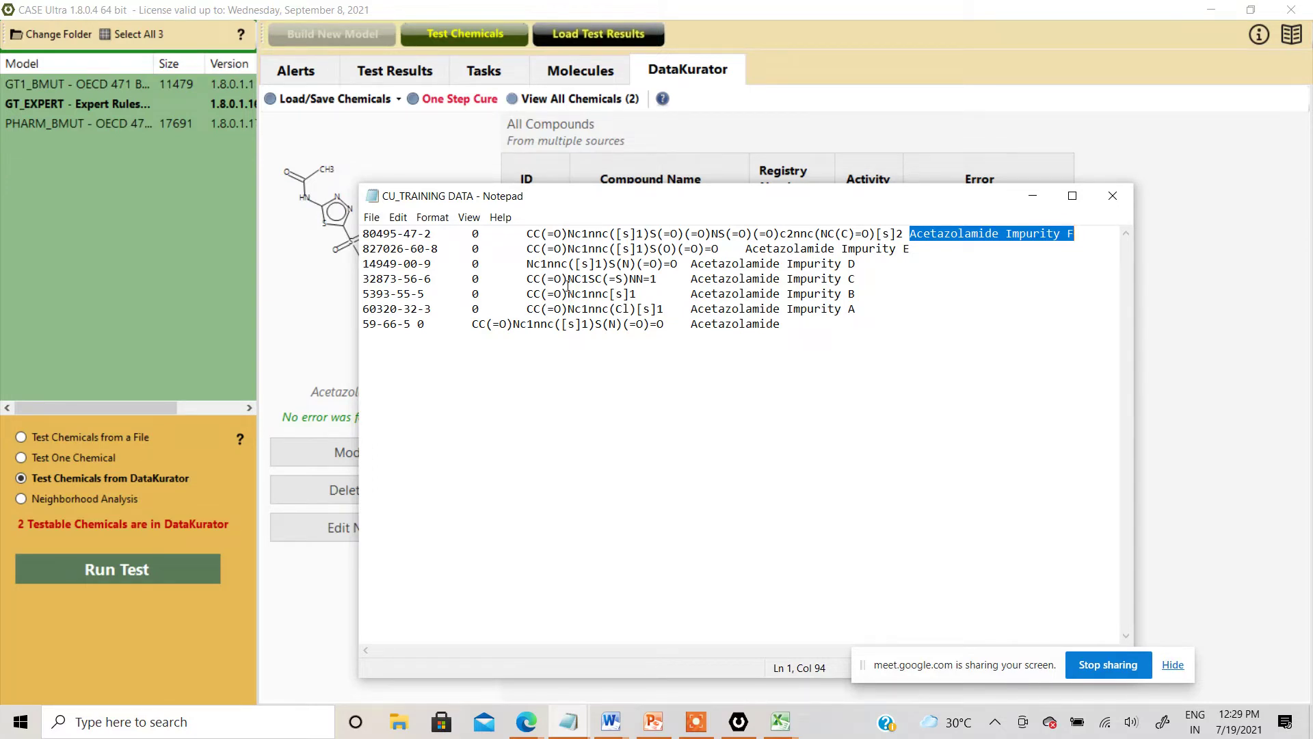
click(372, 217)
click(392, 236)
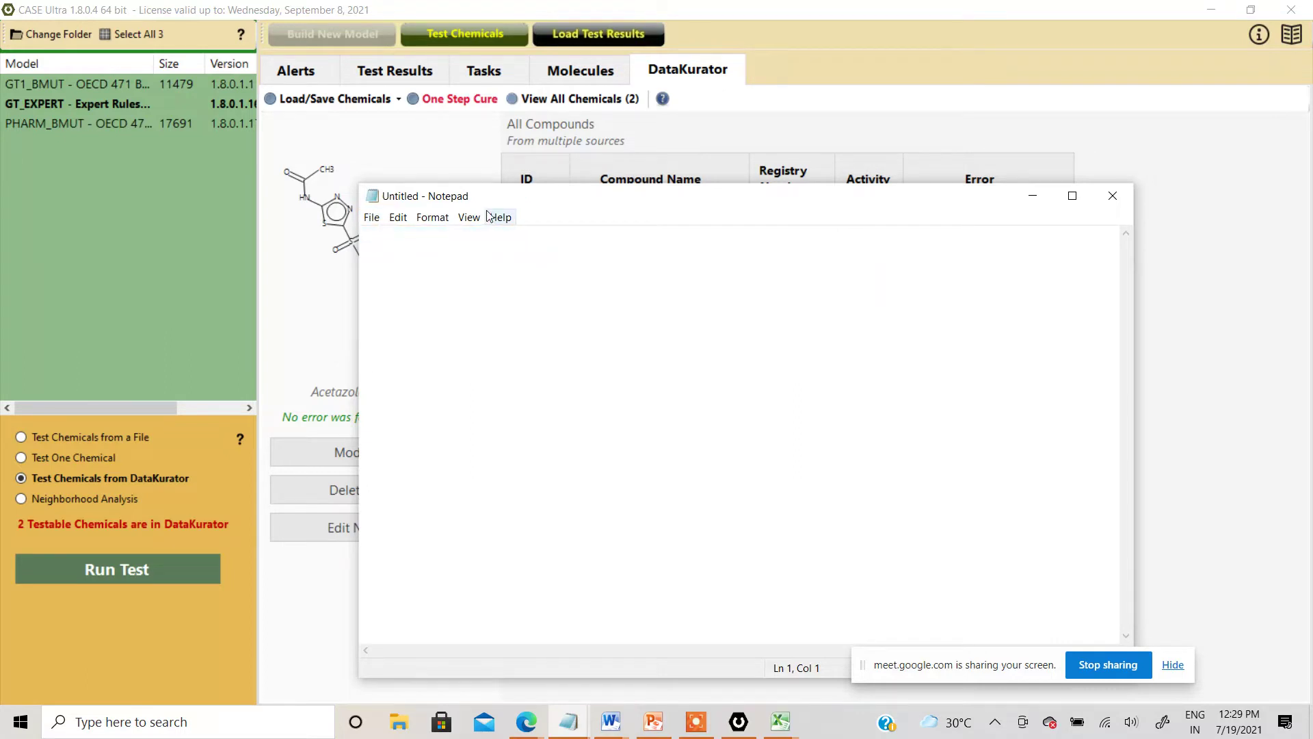
mouse_move(561, 203)
mouse_down()
mouse_move(597, 272)
mouse_move(576, 195)
mouse_up()
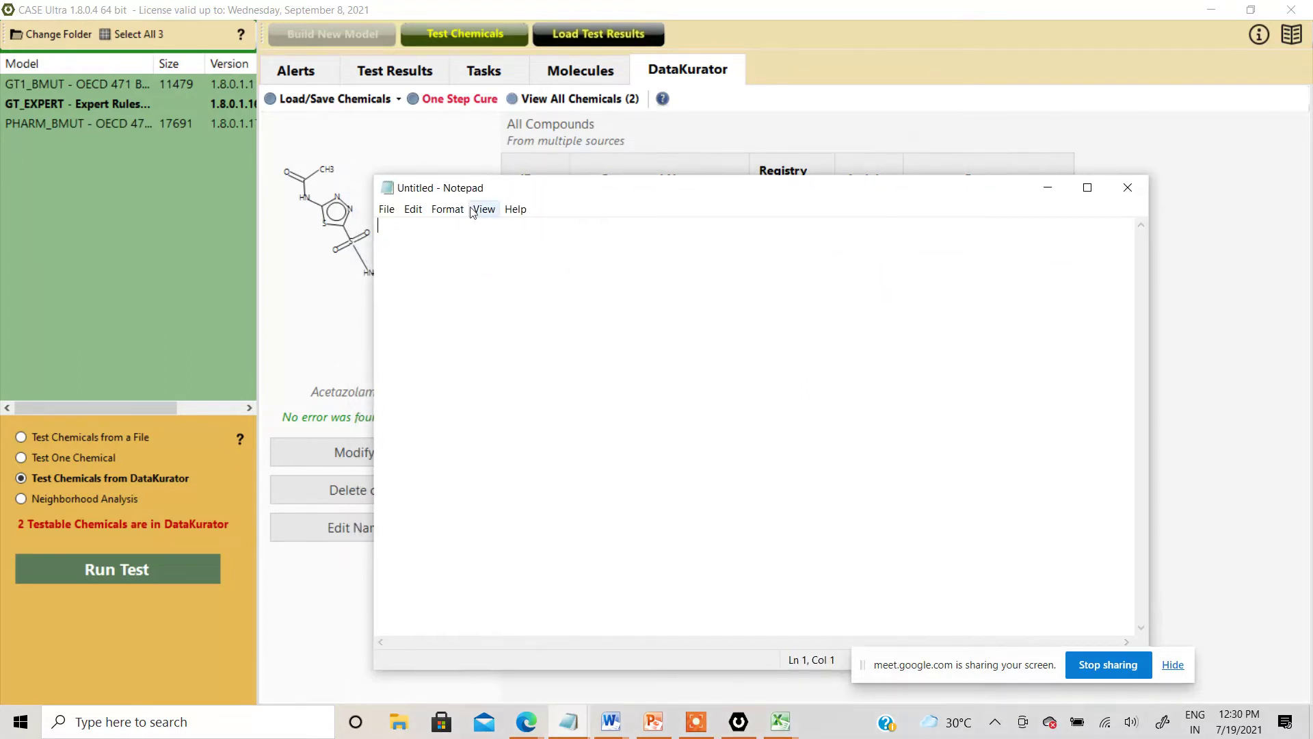
Step: Copy the CAS number 80495-47-2 from cell A1 of the CU_TRAINING DATA Excel workbook into the blank Notepad document
mouse_move(783, 725)
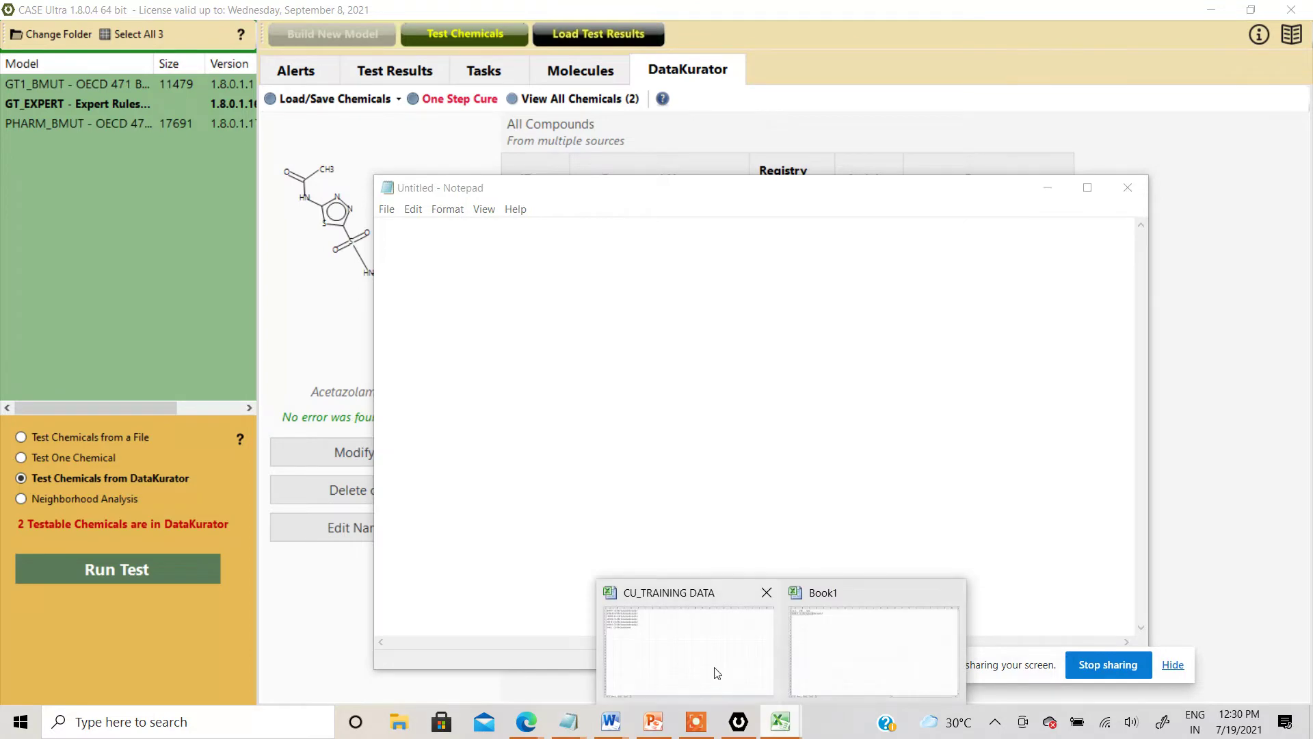
click(711, 660)
click(48, 182)
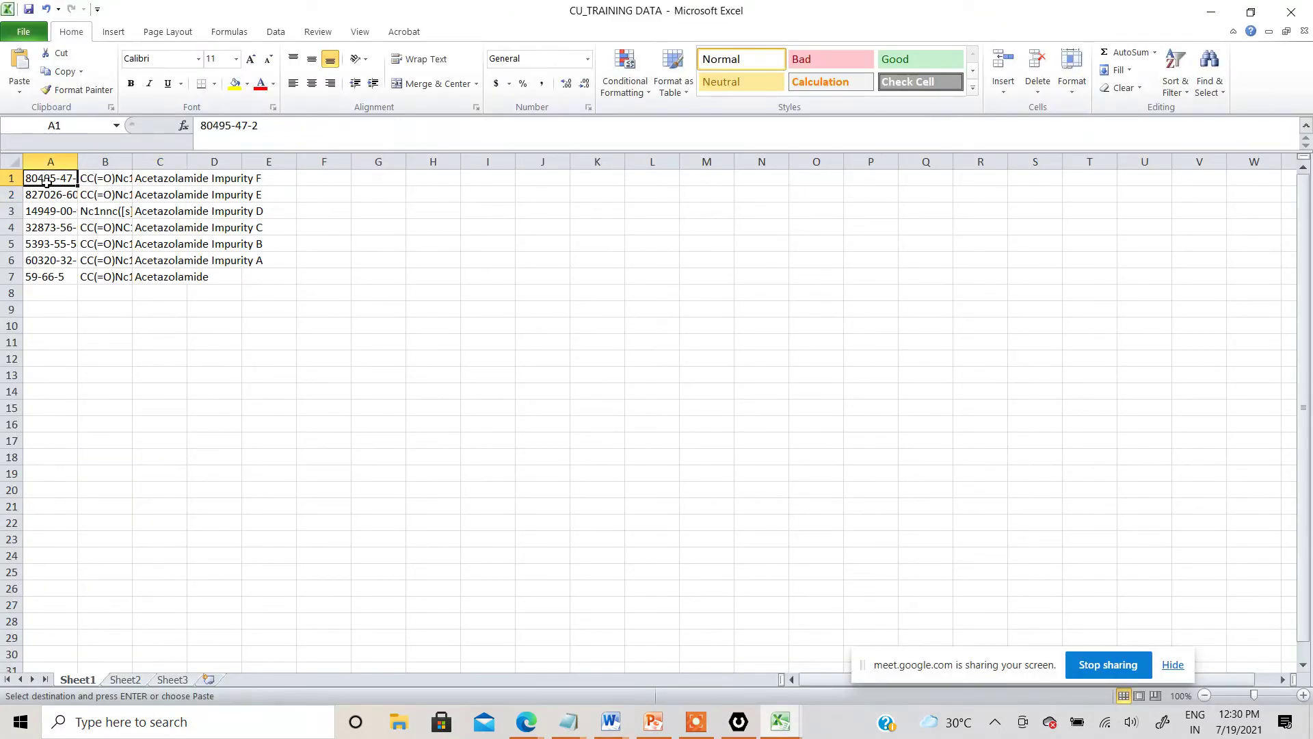
key(ctrl+c)
click(567, 727)
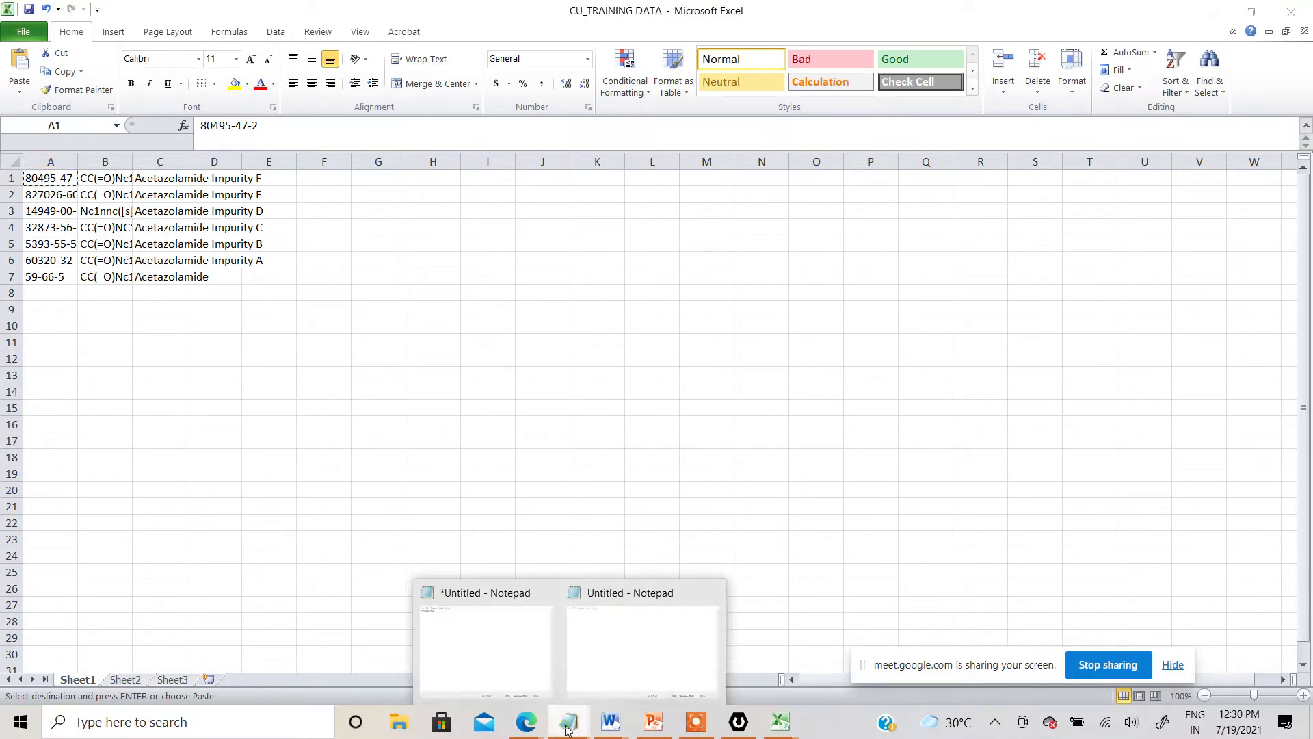
click(628, 679)
key(ctrl+v)
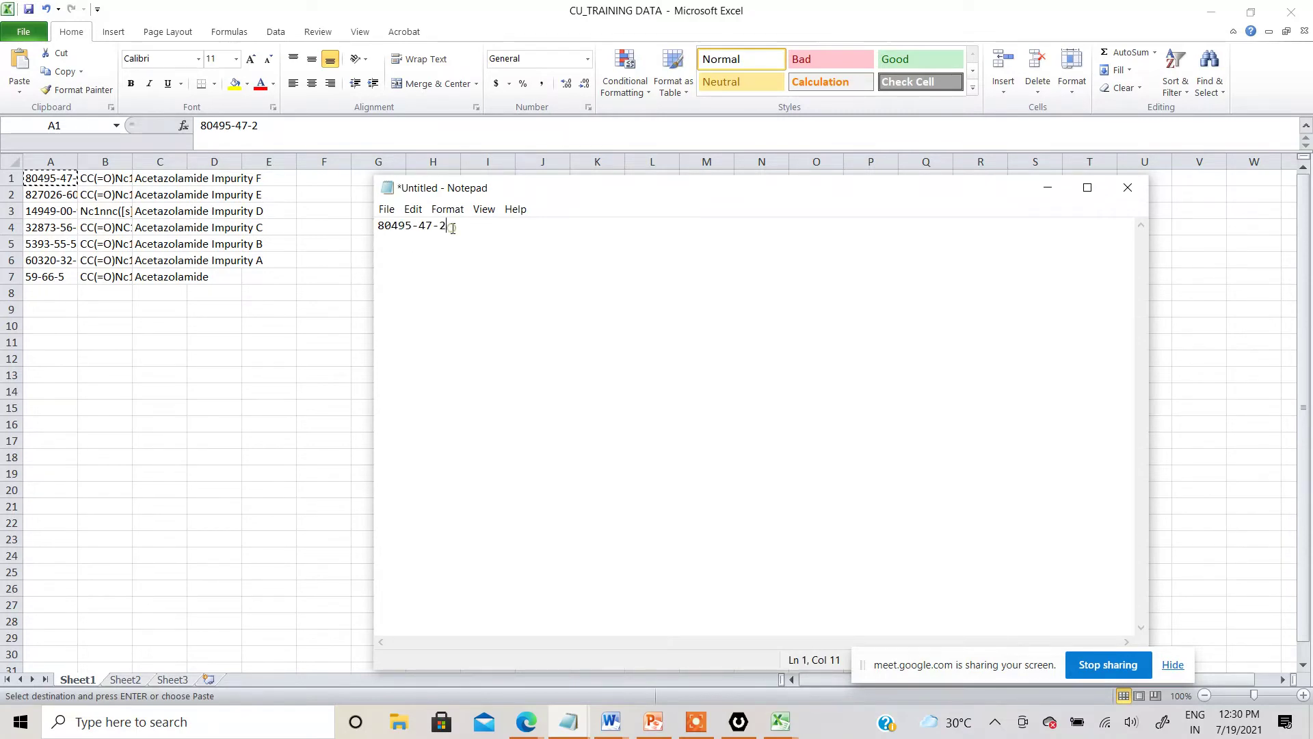
Step: Copy the SMILES string from cell B1 into the text document, tab-separated after the CAS number 80495-47-2
key(alt+Tab)
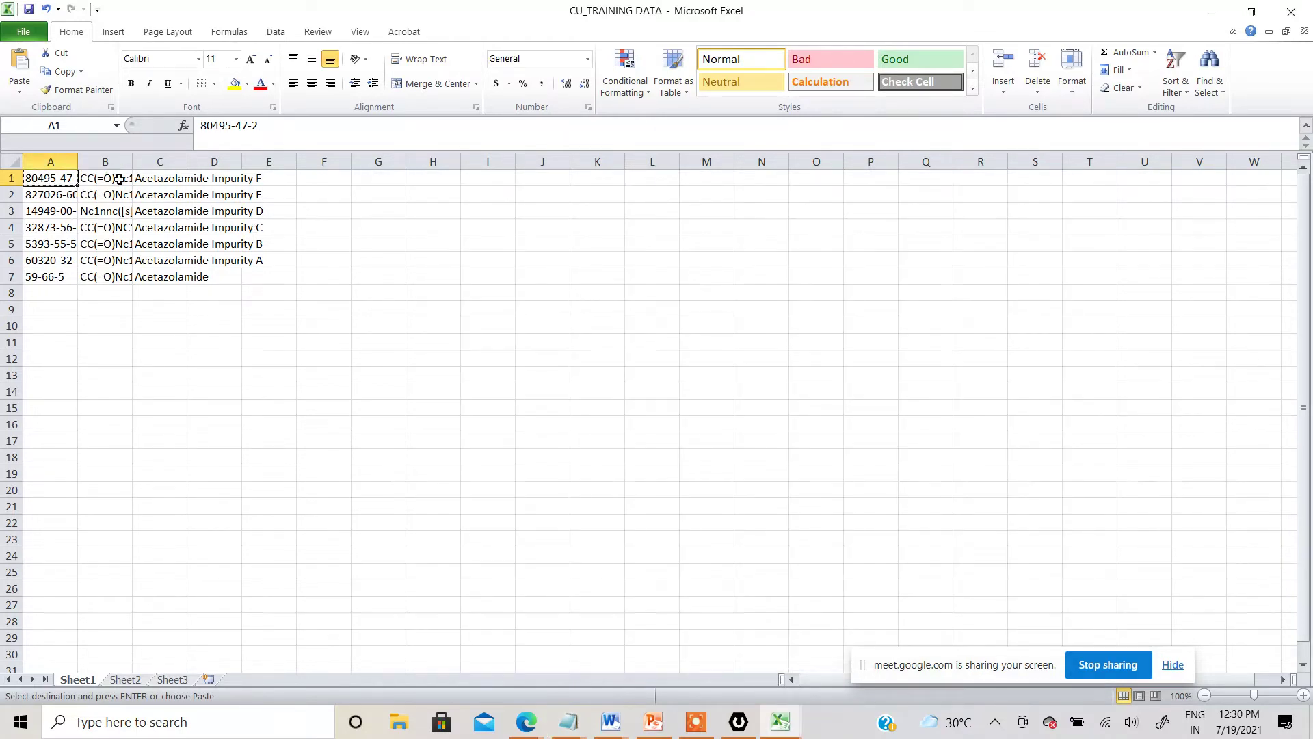
click(119, 179)
drag(506, 126, 212, 106)
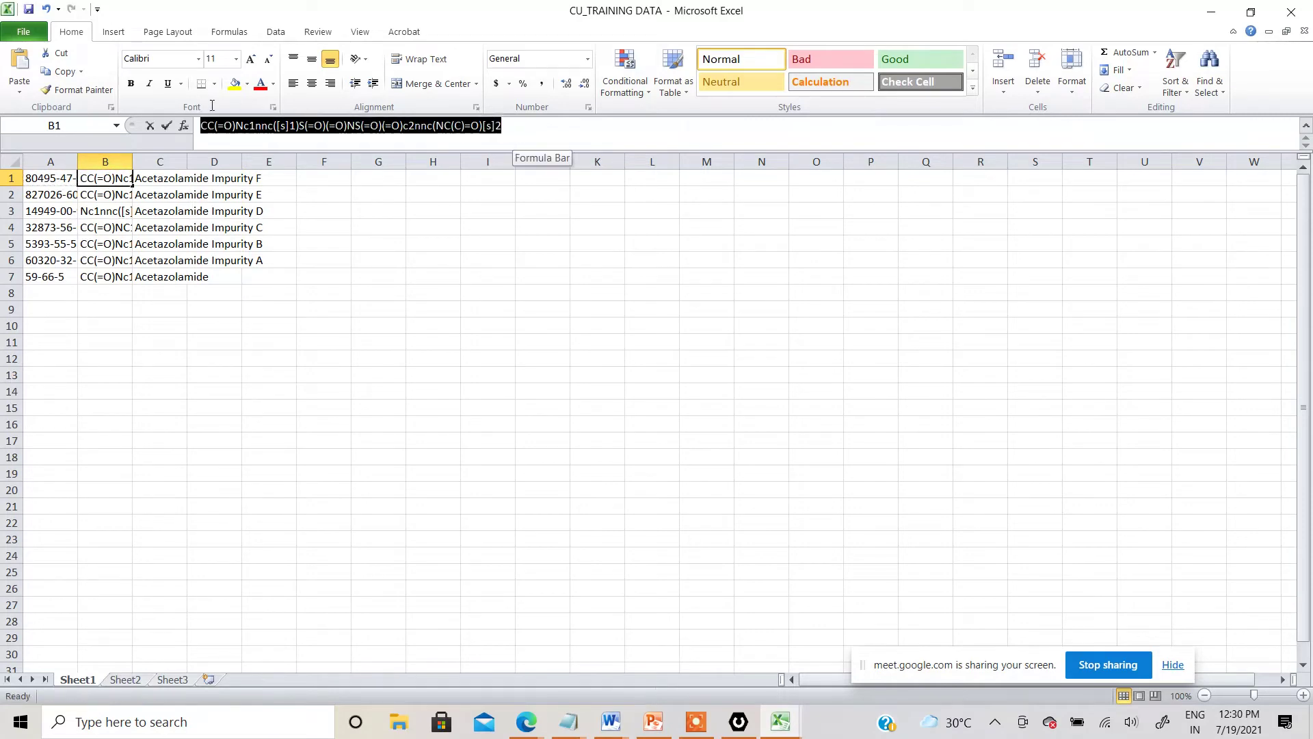
click(579, 718)
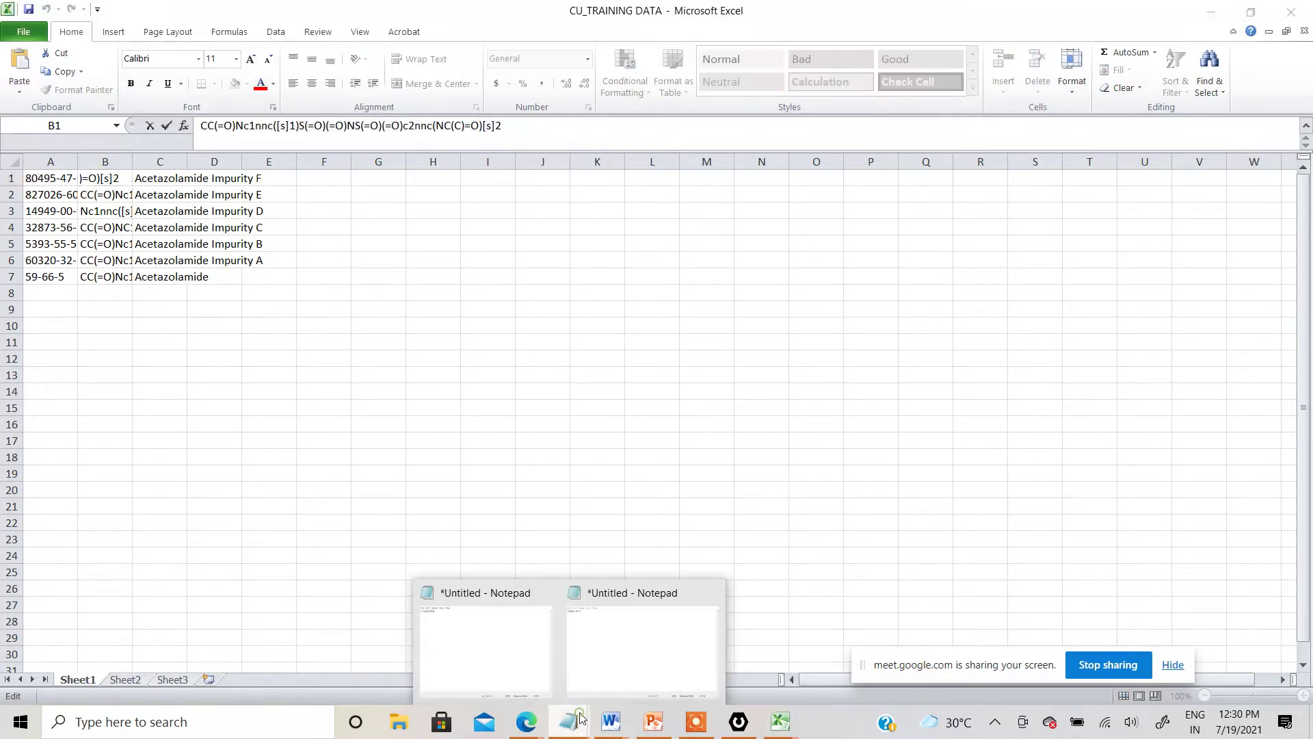
click(602, 669)
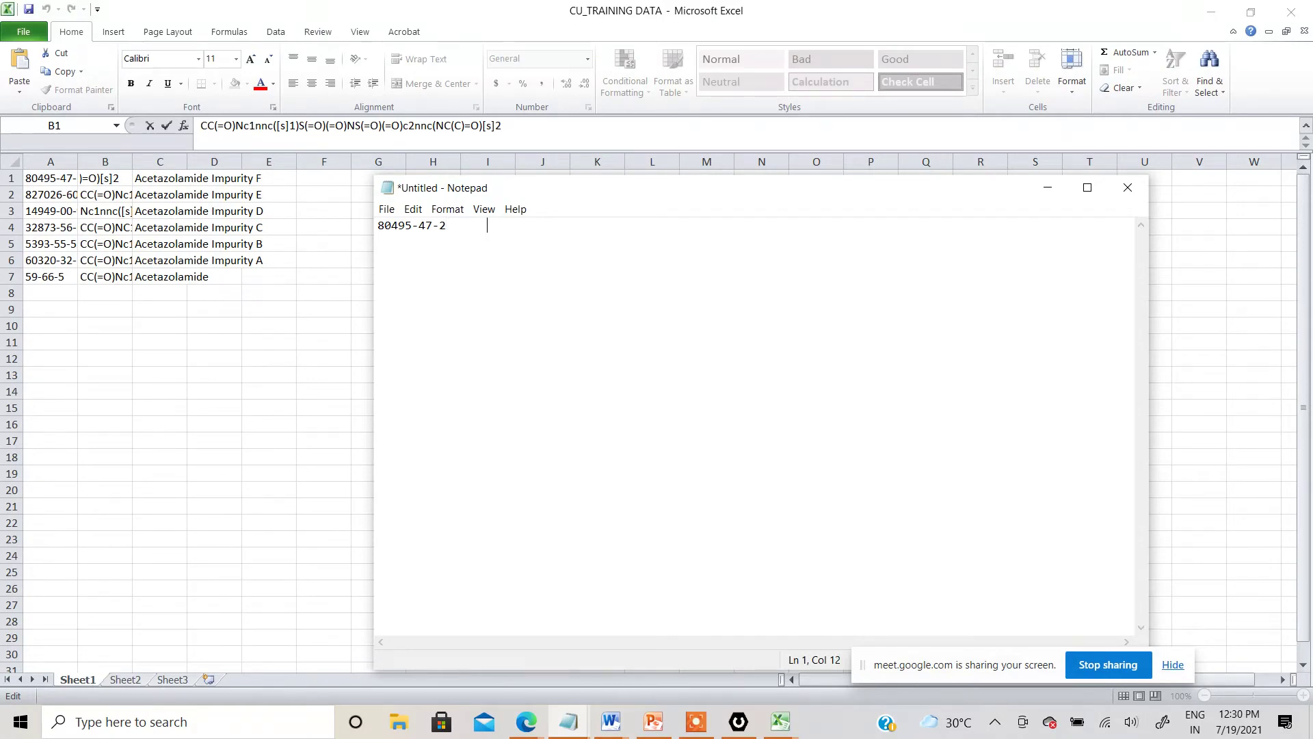
key(ctrl+v)
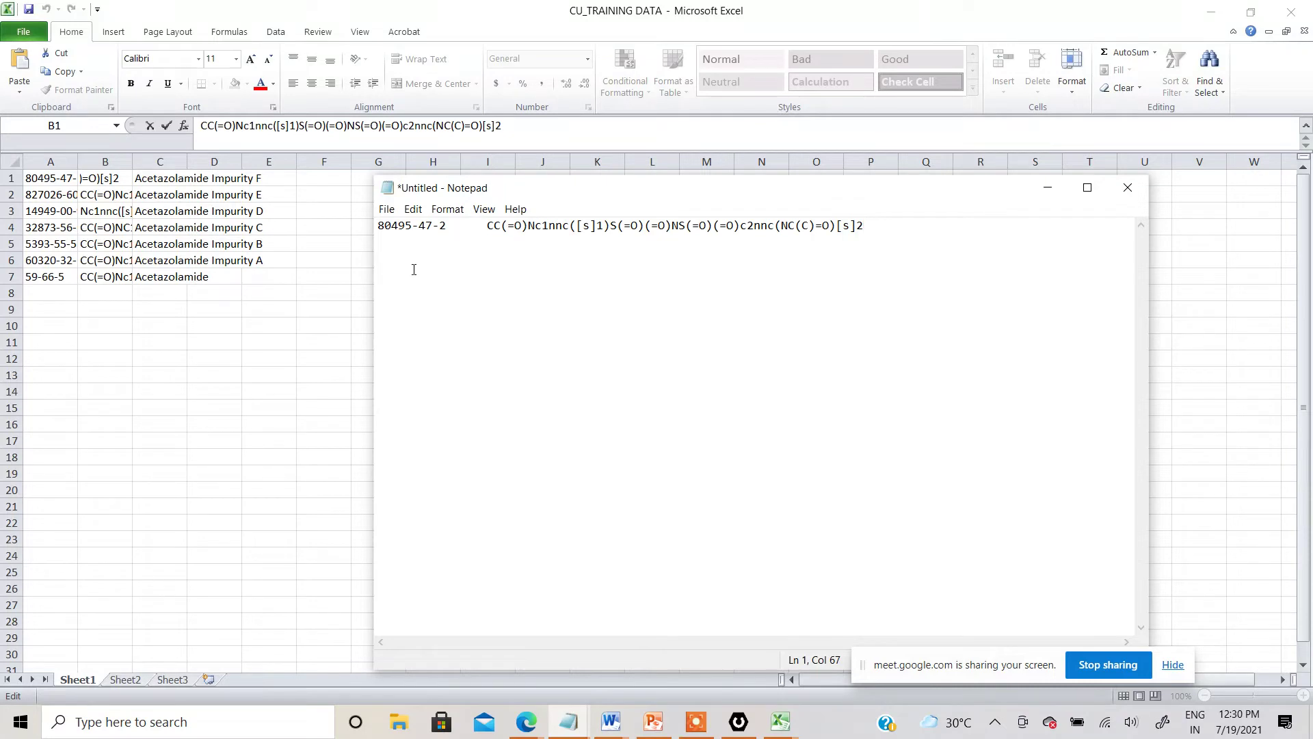
Step: Copy the name "Acetazolamide Impurity F" from cell C1 to the end of the first text line and begin a new line
click(172, 186)
click(168, 180)
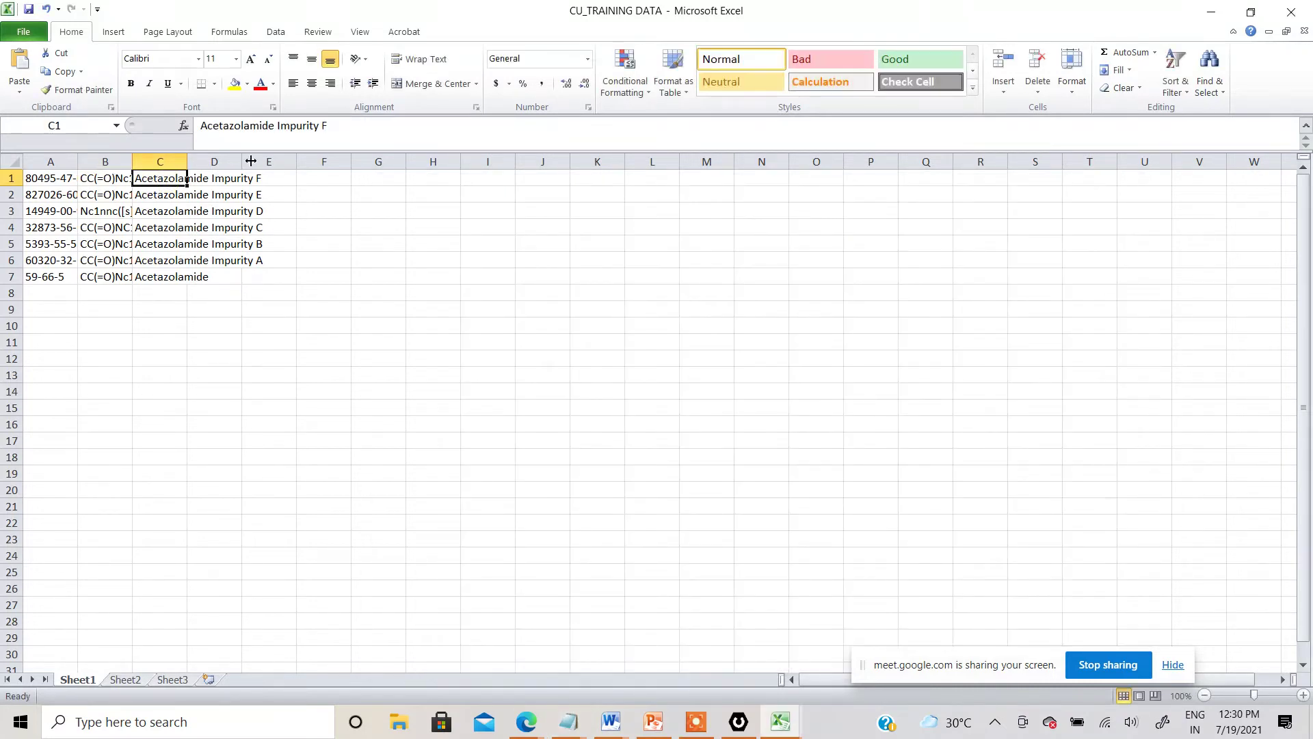
drag(329, 125, 199, 124)
key(ctrl+c)
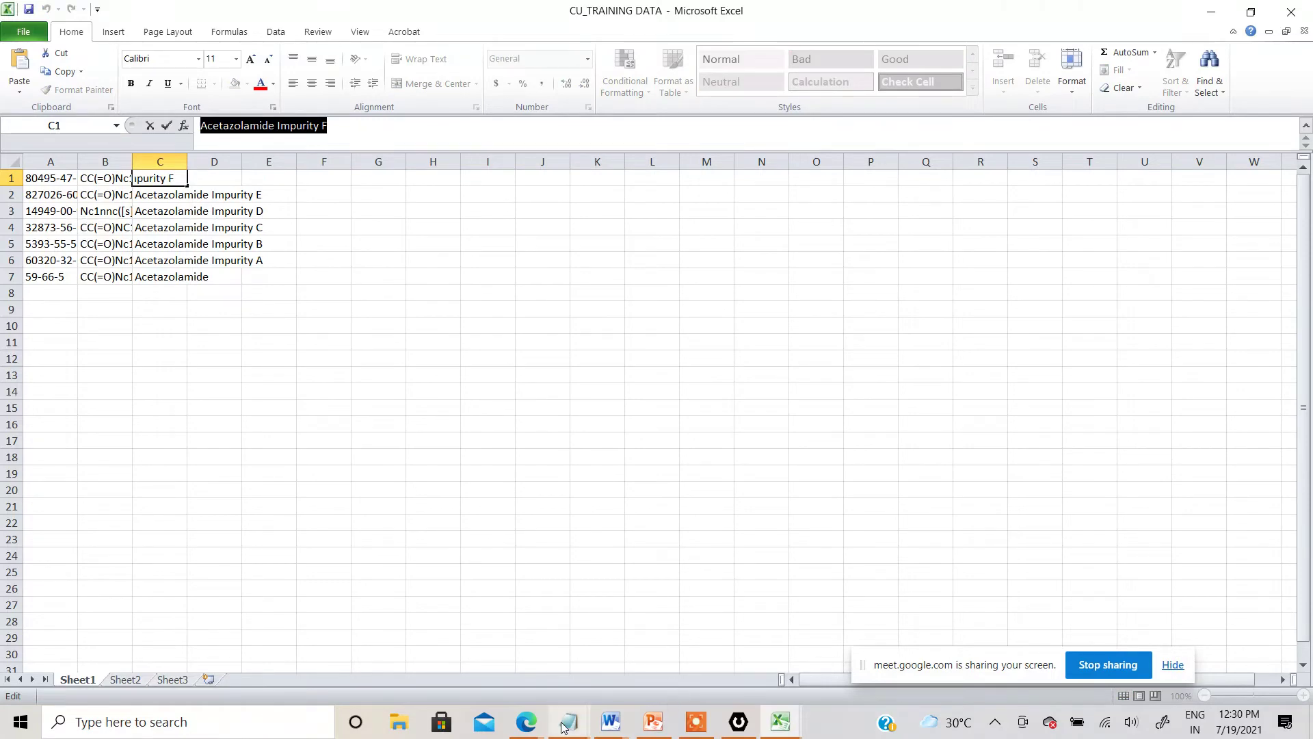
mouse_move(563, 727)
click(612, 671)
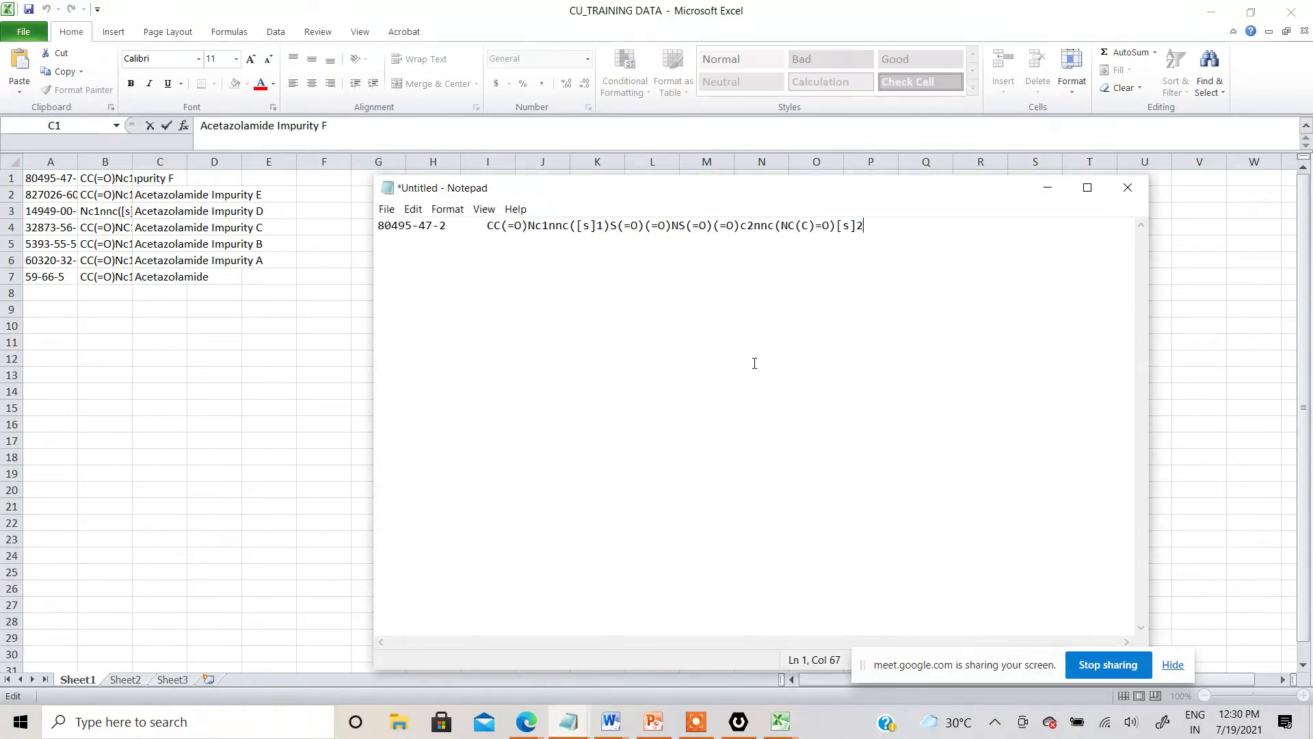
key(ctrl+v)
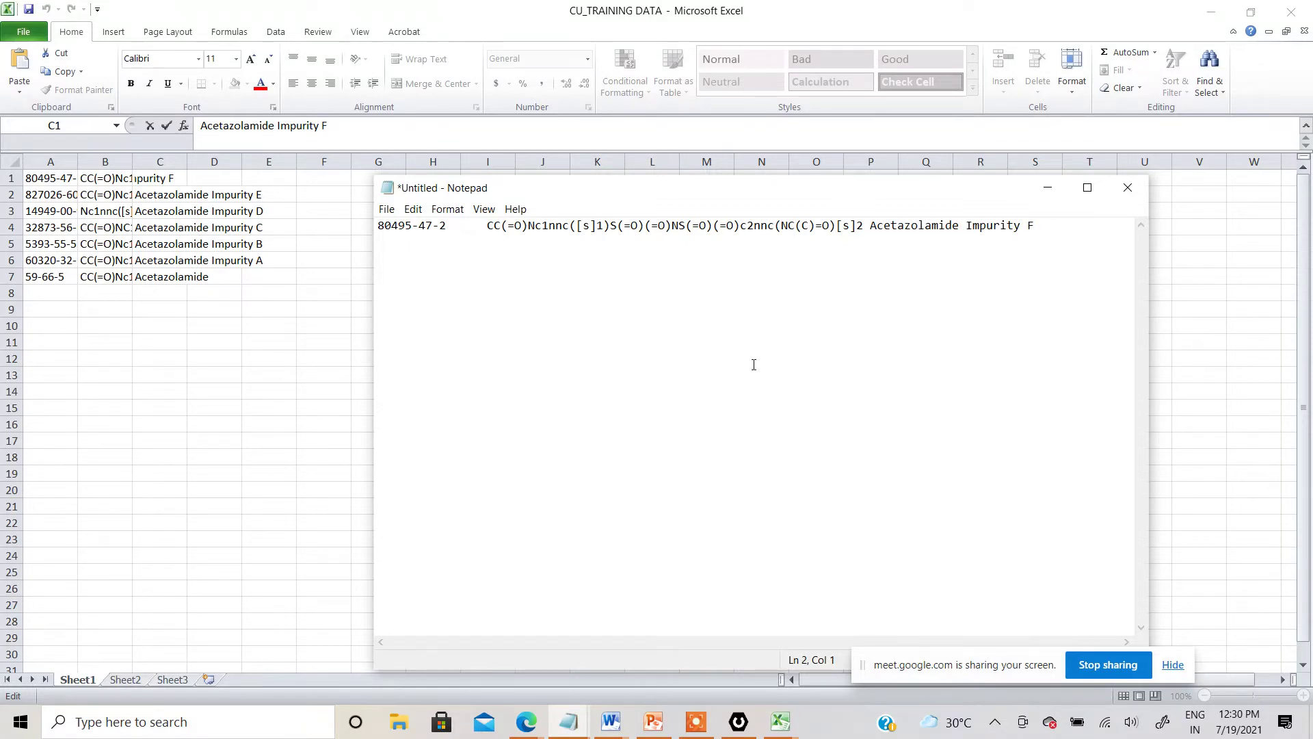
Step: Copy the CAS number 827026-60-8 from cell A2 onto the second line of the text document
key(alt+Tab)
click(66, 195)
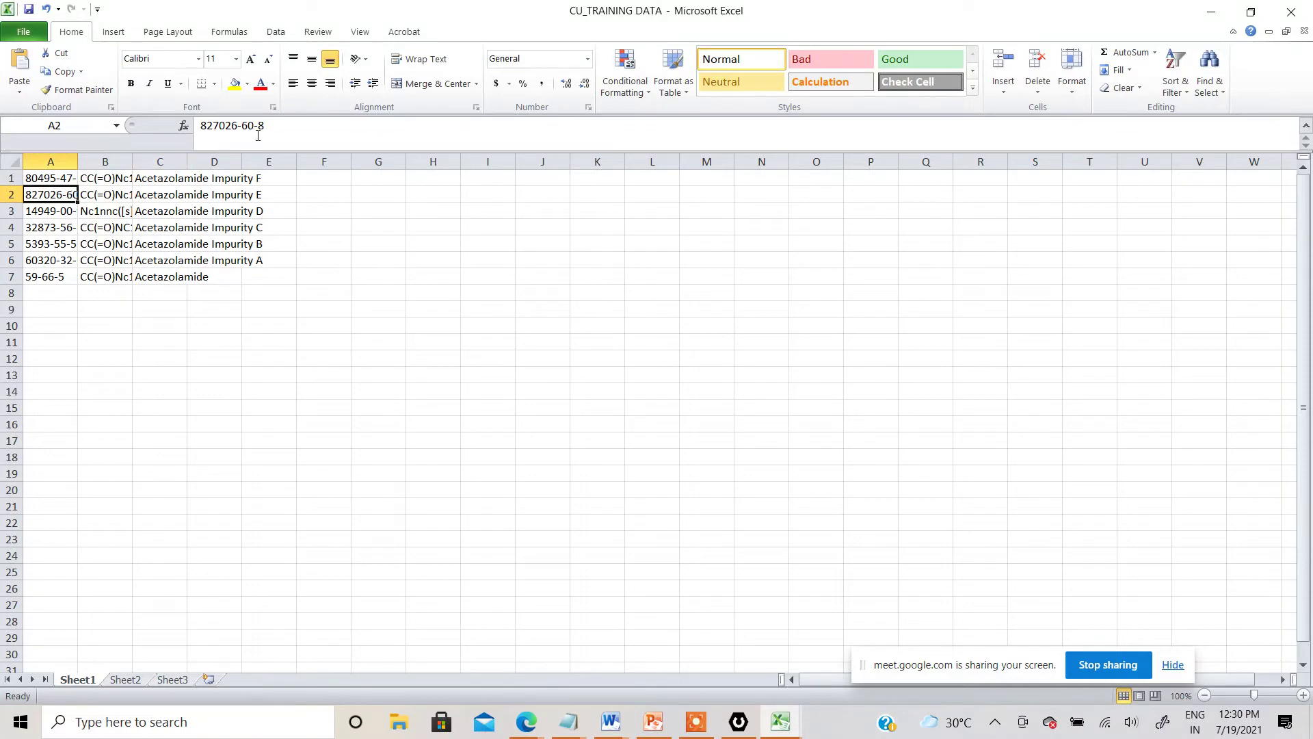
drag(275, 125, 200, 125)
key(ctrl+c)
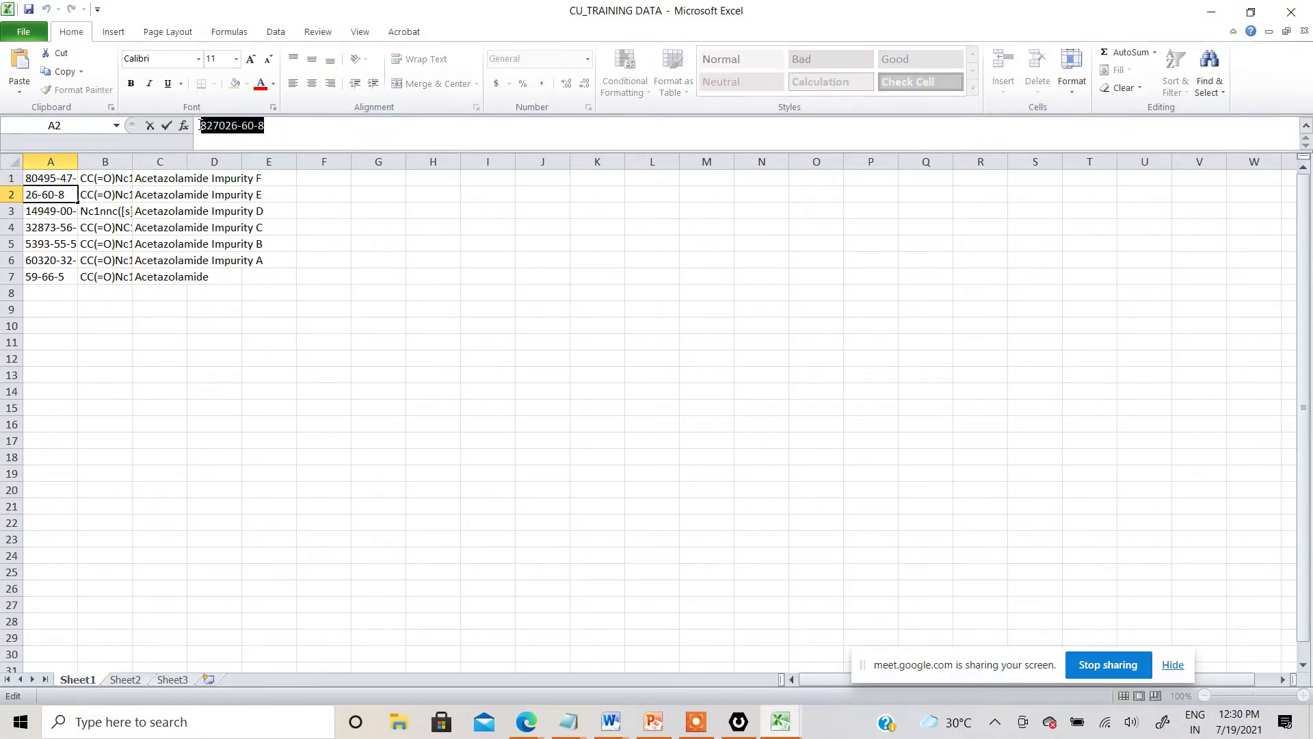
click(569, 721)
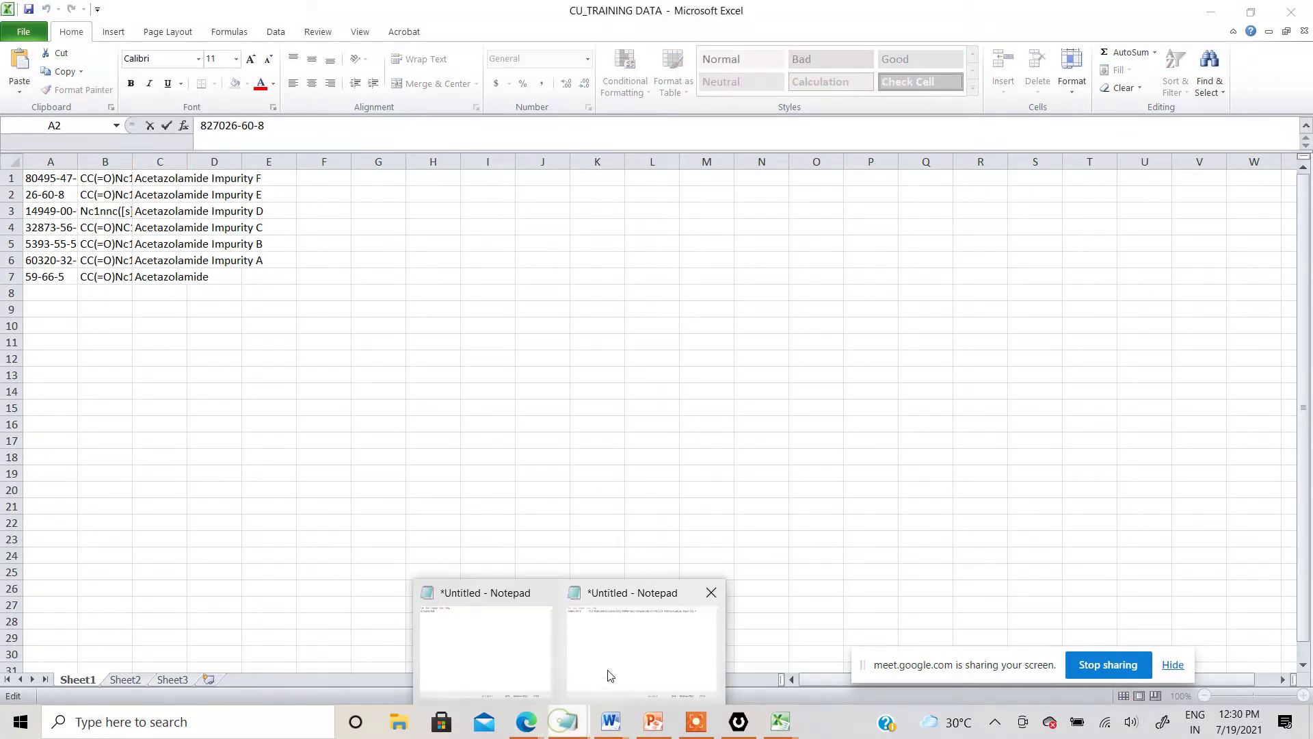
click(604, 671)
key(ctrl+v)
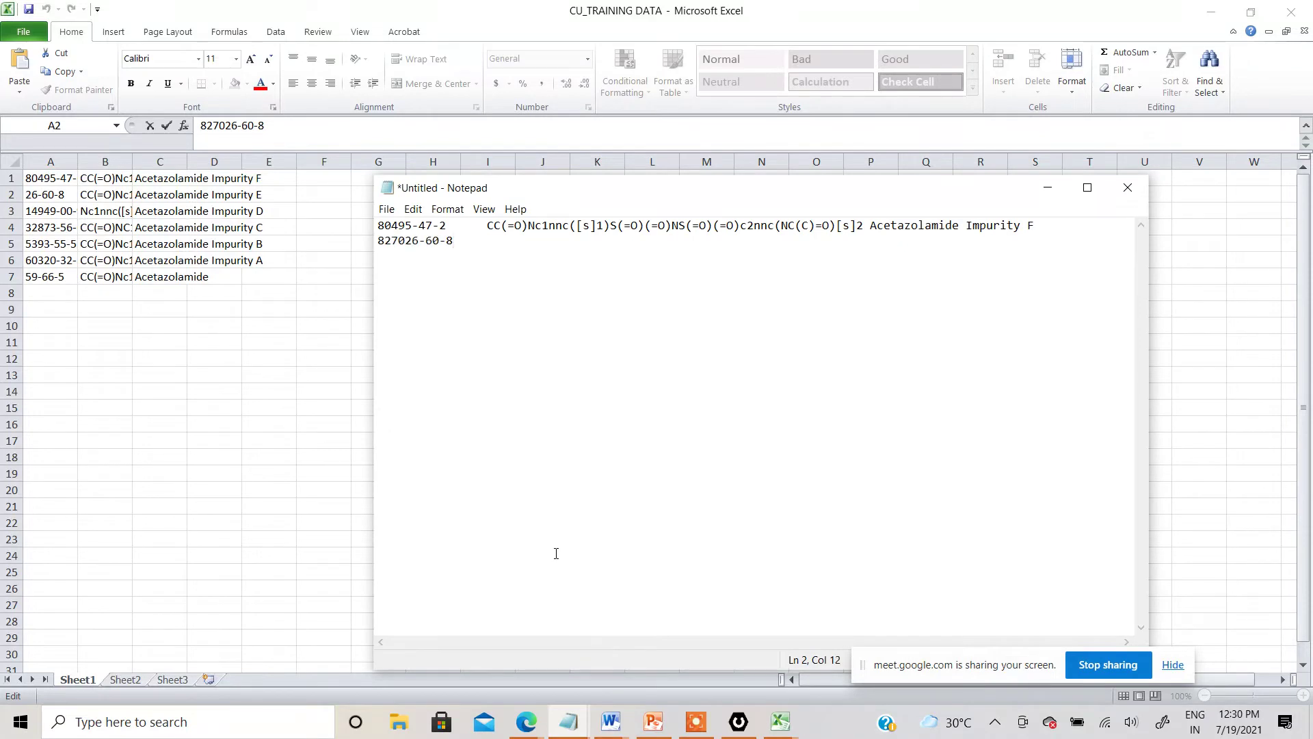
Step: Copy the SMILES string CC(=O)Nc1nnc([s]1)S(O)(=O)=O from cell B2 into the second text line, tab-separated after the CAS number
click(104, 196)
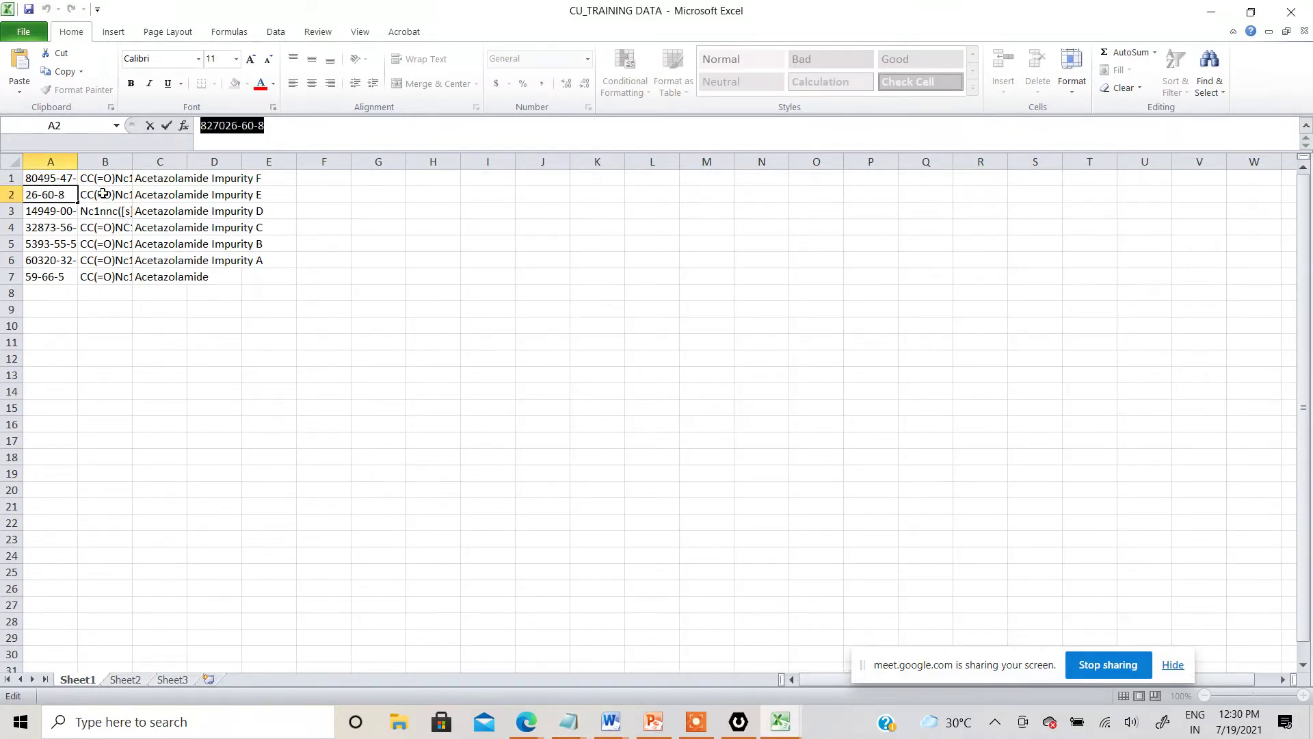
click(103, 195)
drag(368, 125, 217, 117)
key(ctrl+c)
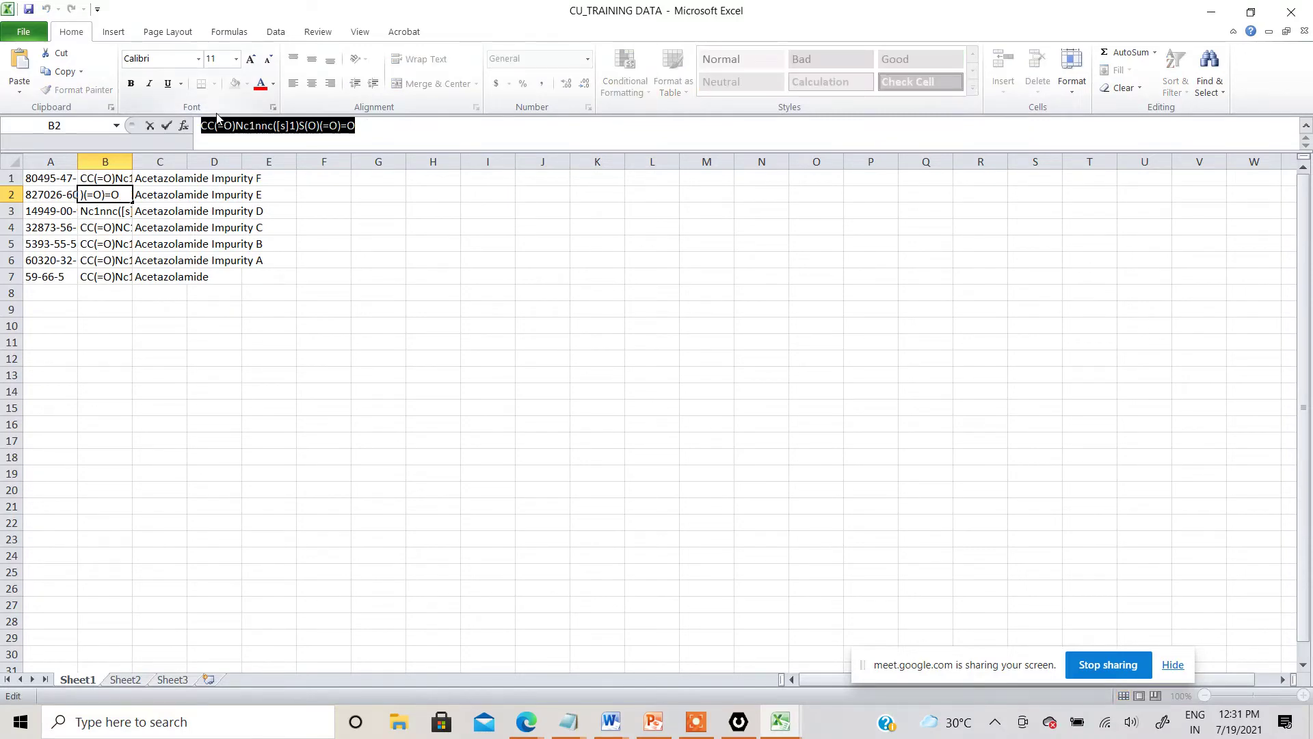
click(569, 722)
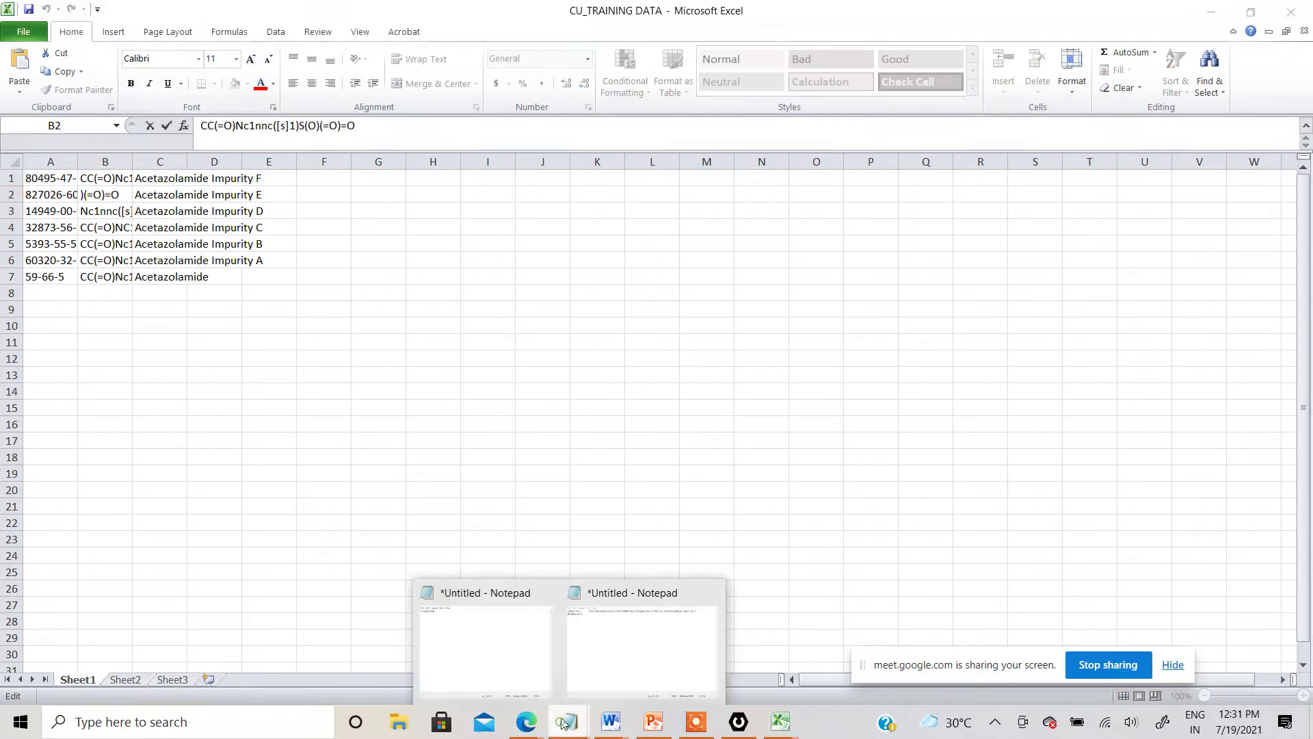
click(586, 677)
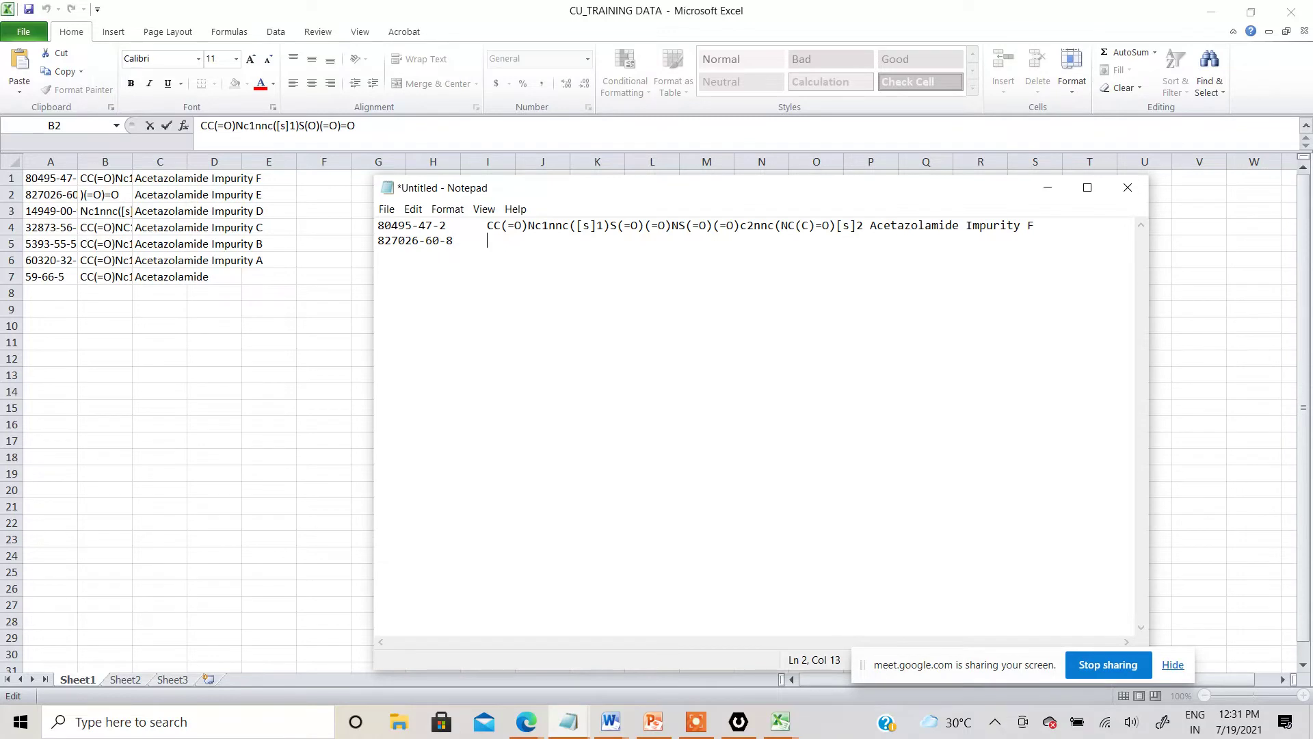
key(ctrl+v)
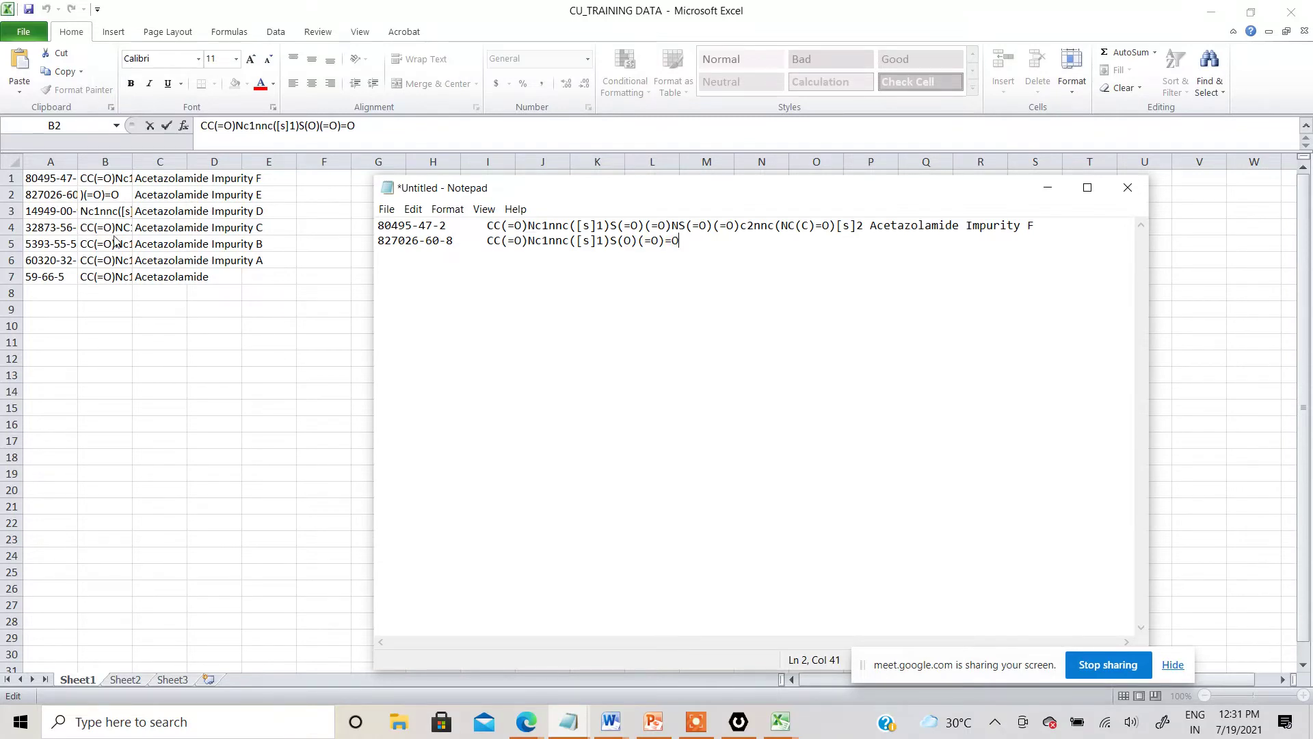
Step: Append the name "Acetazolamide Impurity E" from cell C2 to the second text line, tab-separated, and select both compound lines
click(156, 194)
click(154, 195)
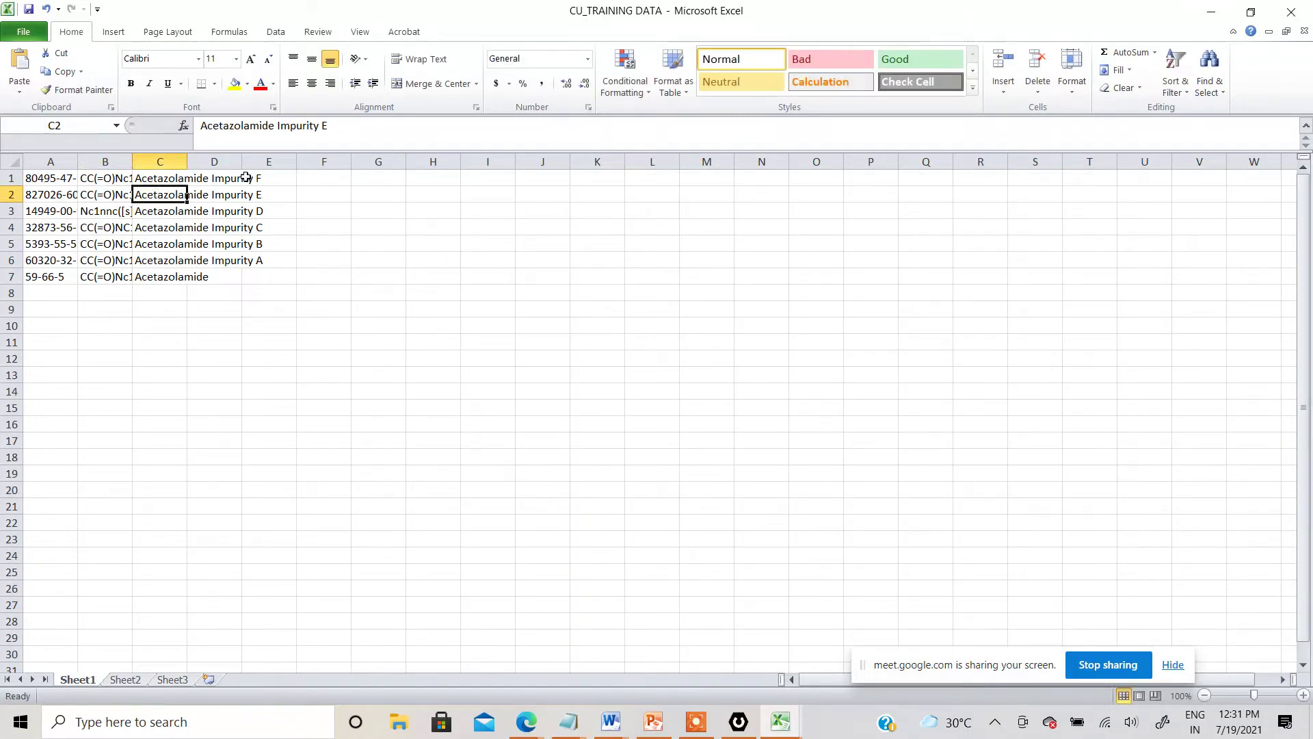
drag(331, 125, 186, 132)
key(ctrl+c)
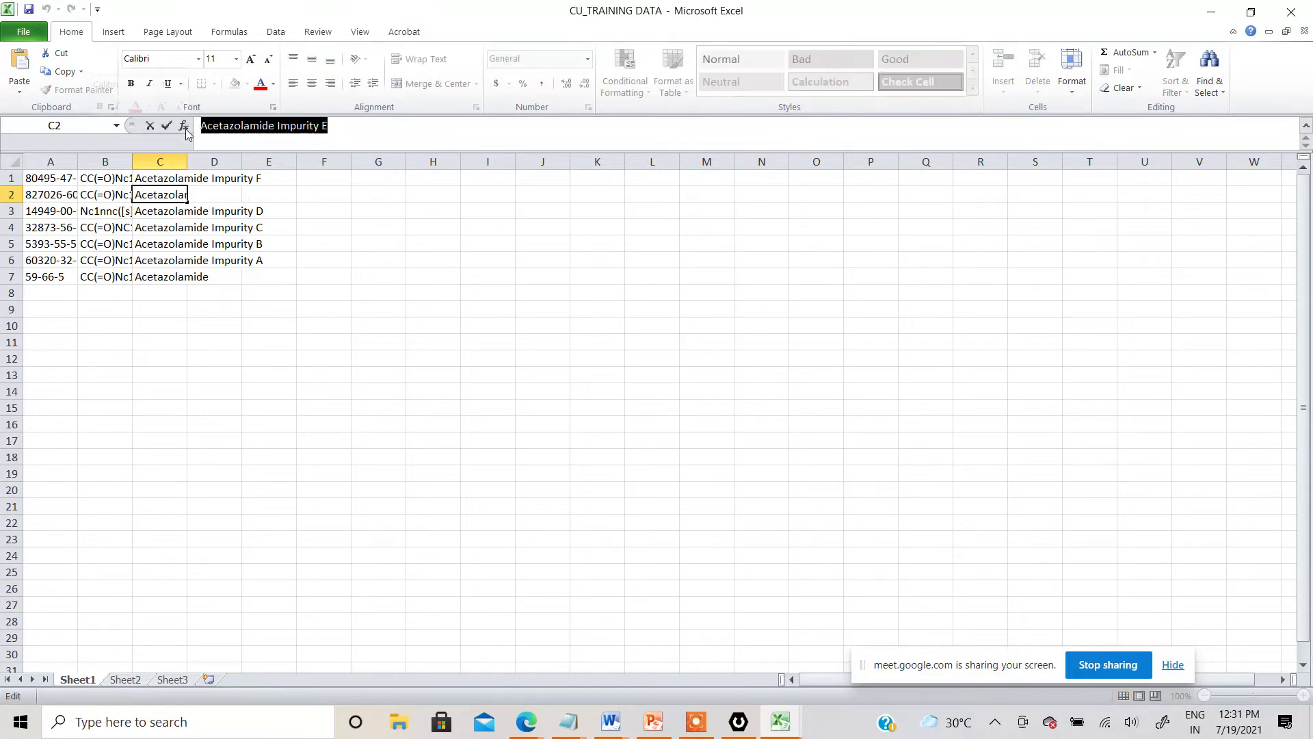
click(568, 722)
click(635, 647)
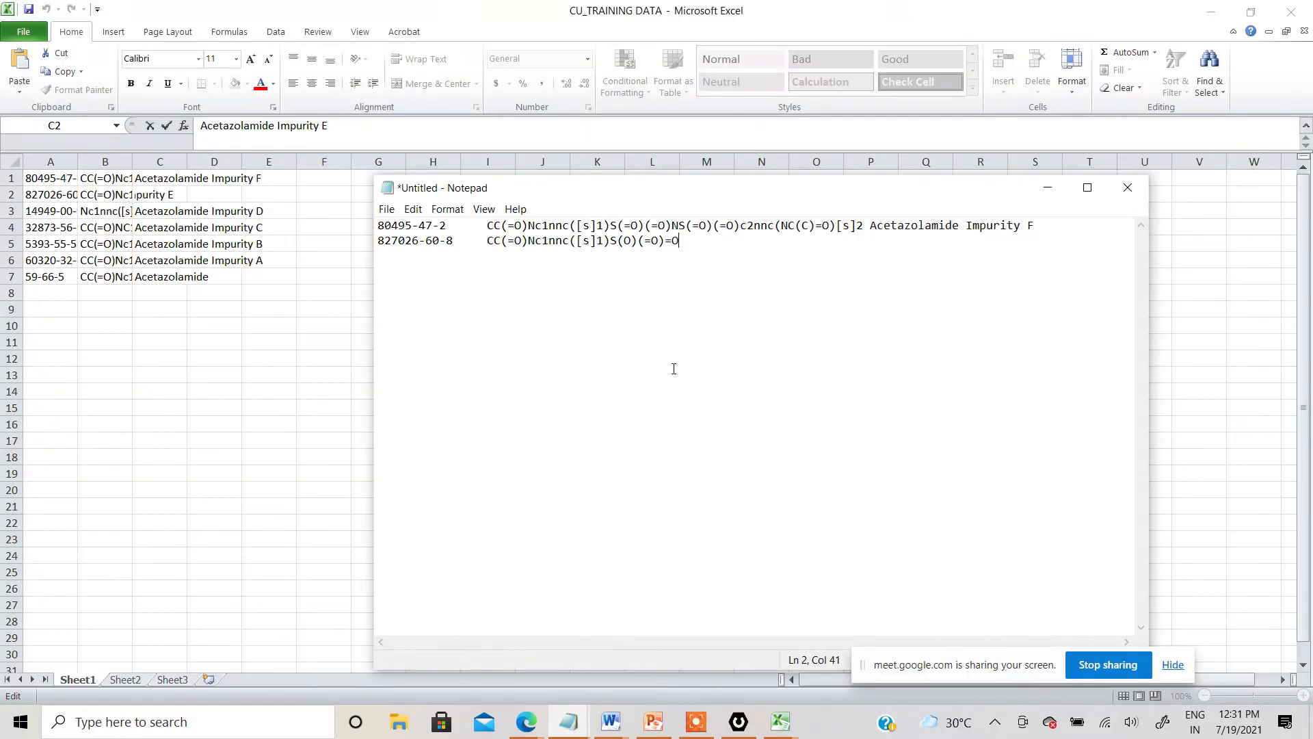
key(ctrl+v)
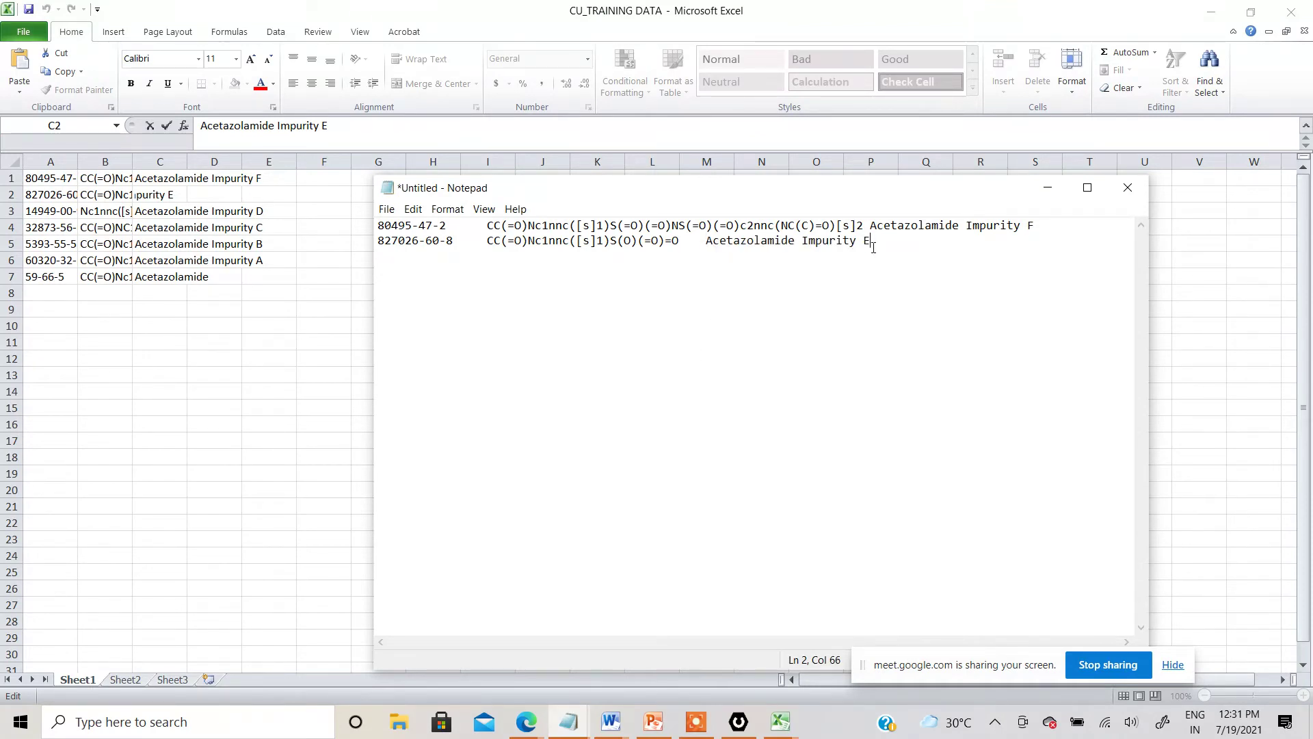
drag(872, 245, 379, 221)
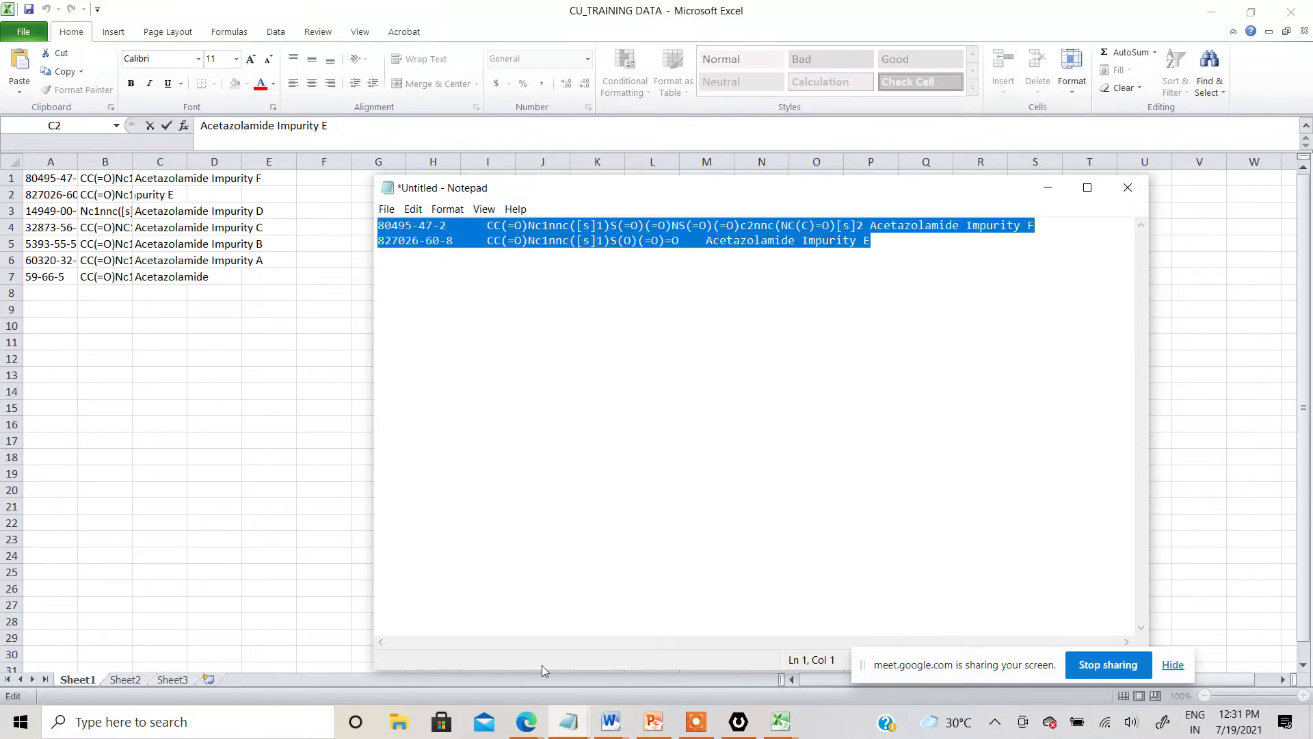
Step: Switch to CASE Ultra and empty the DataKurator of all its entries
click(739, 721)
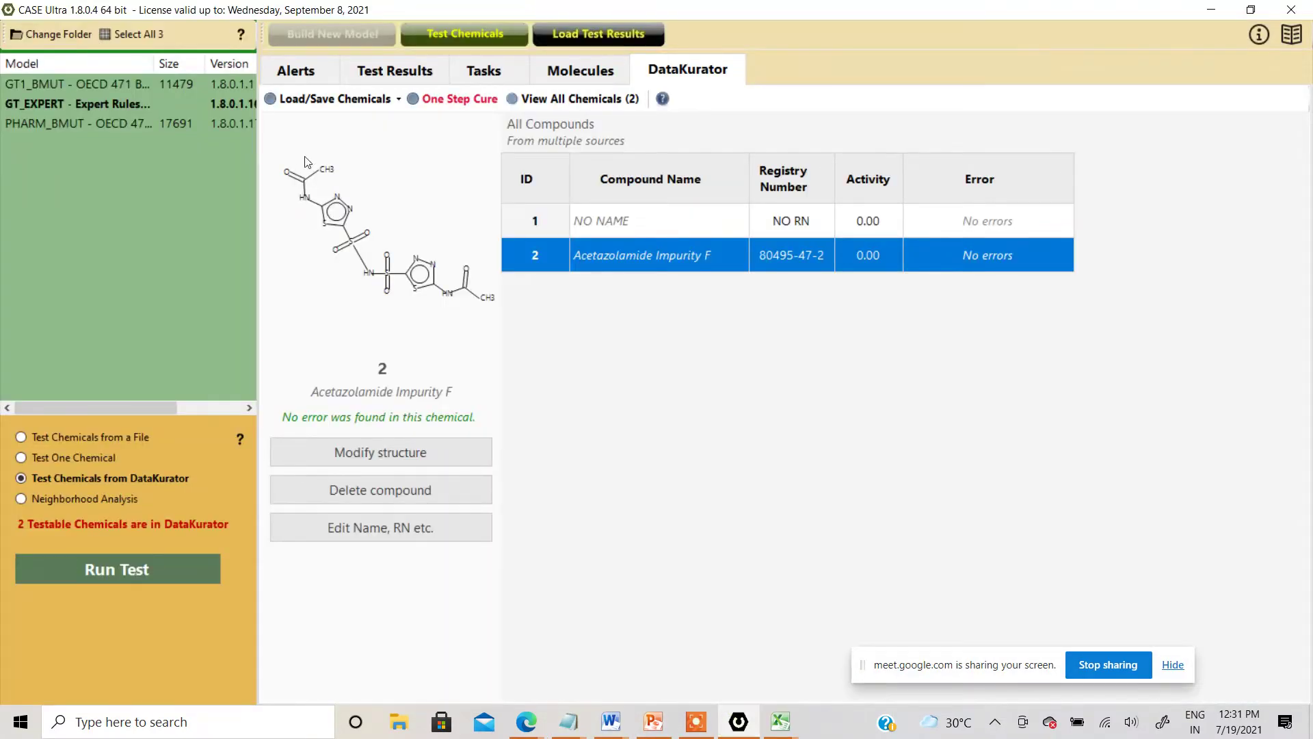
click(317, 100)
click(303, 203)
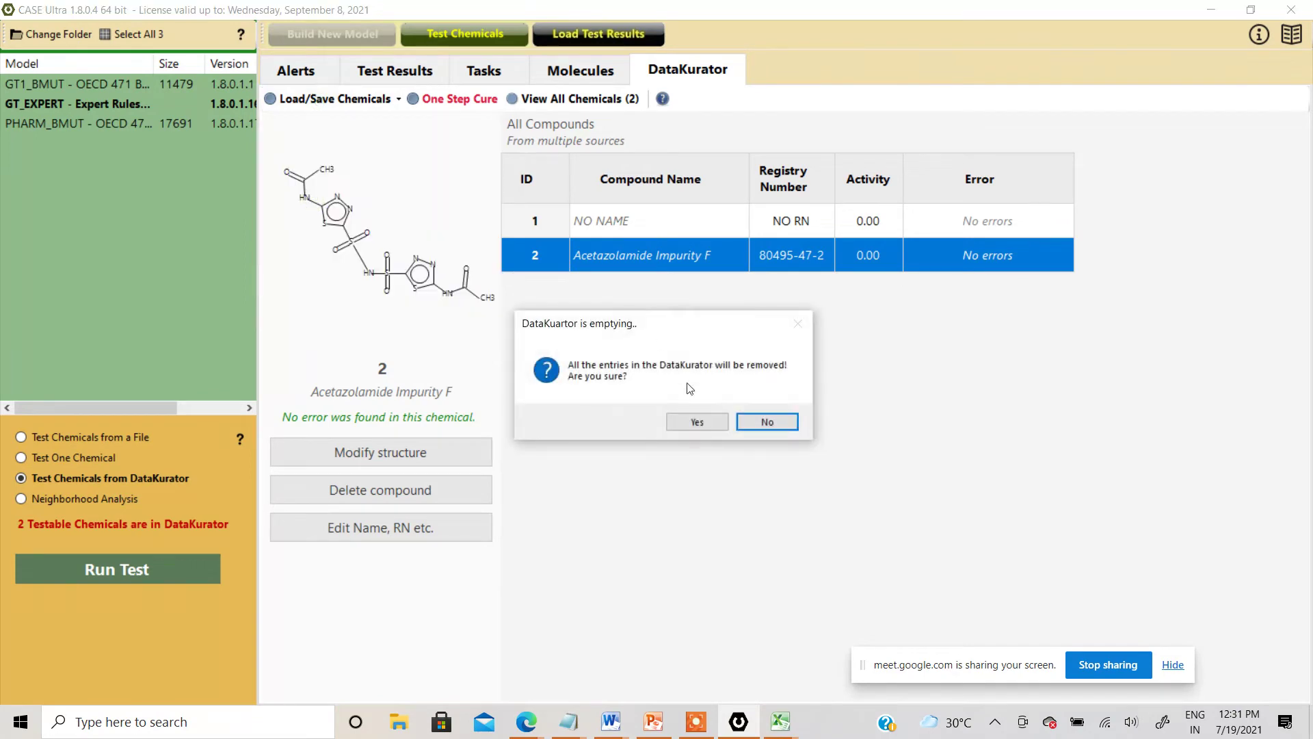
click(697, 421)
Step: Load the two copied compound lines into the DataKurator from the clipboard and view both structures
click(349, 102)
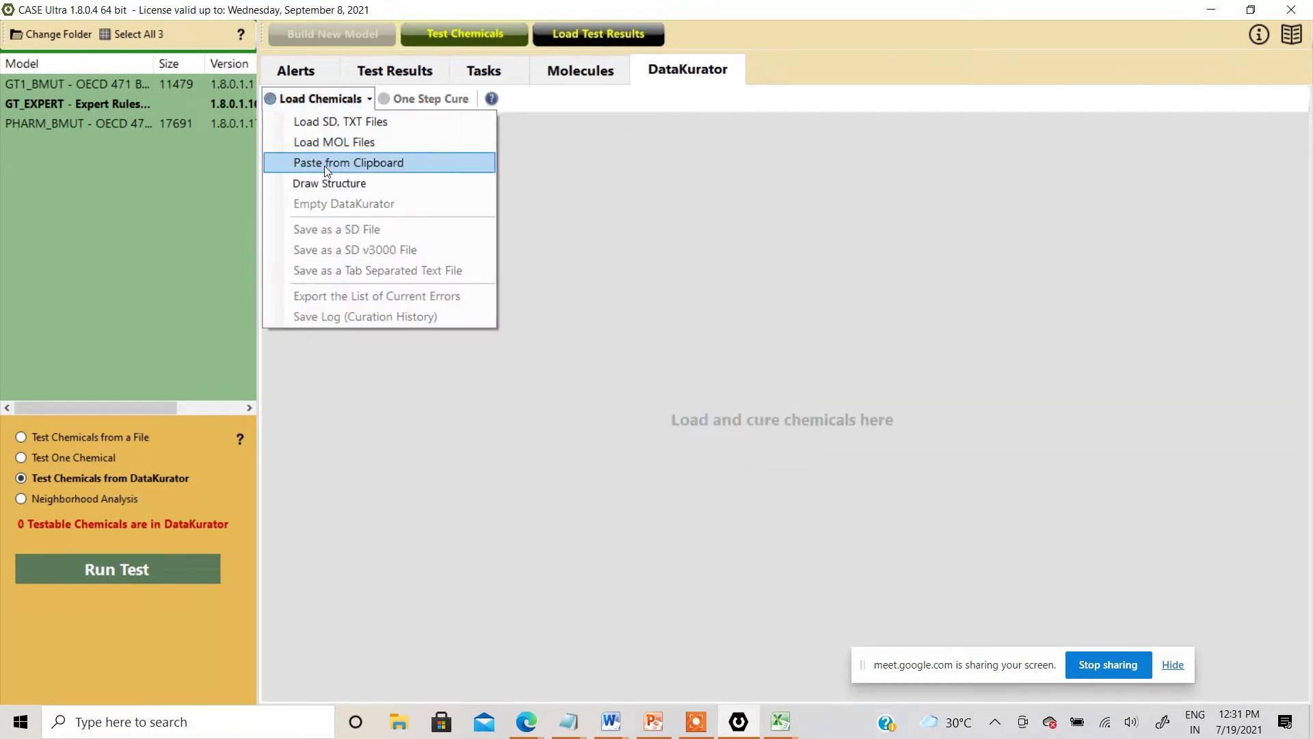
click(325, 164)
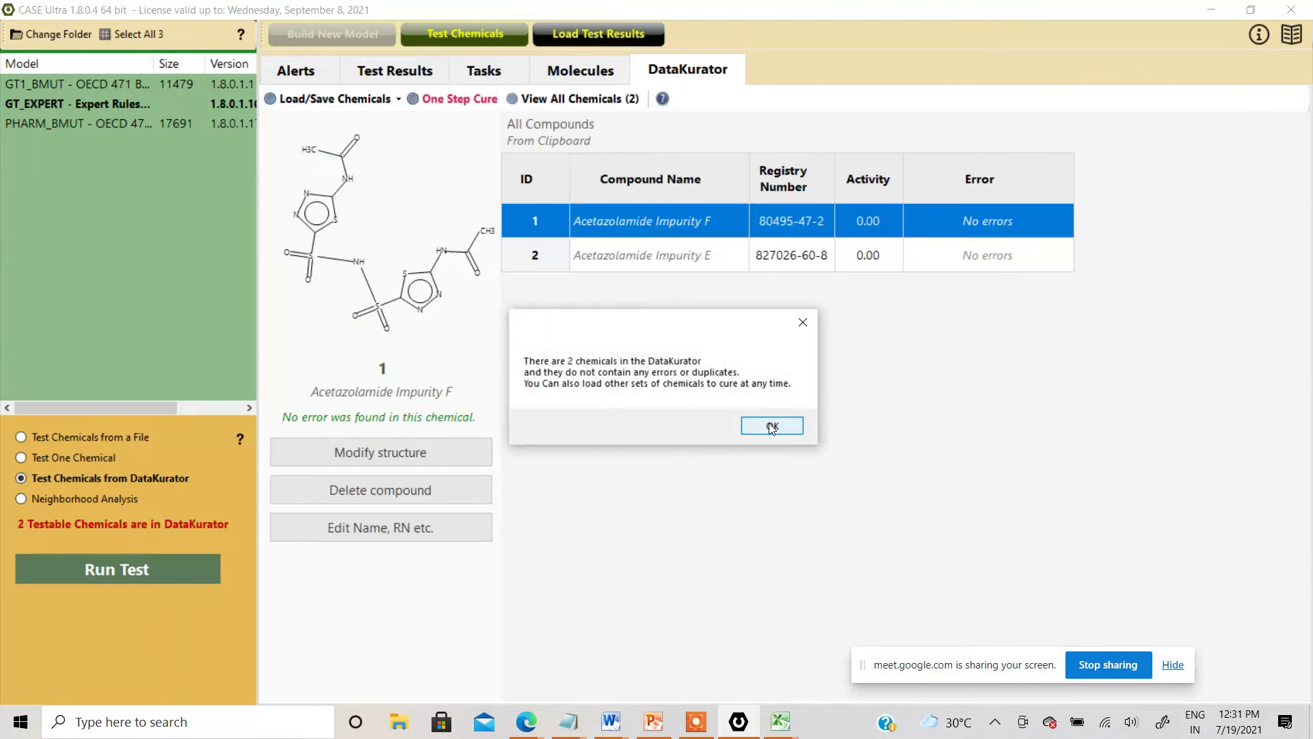
click(771, 427)
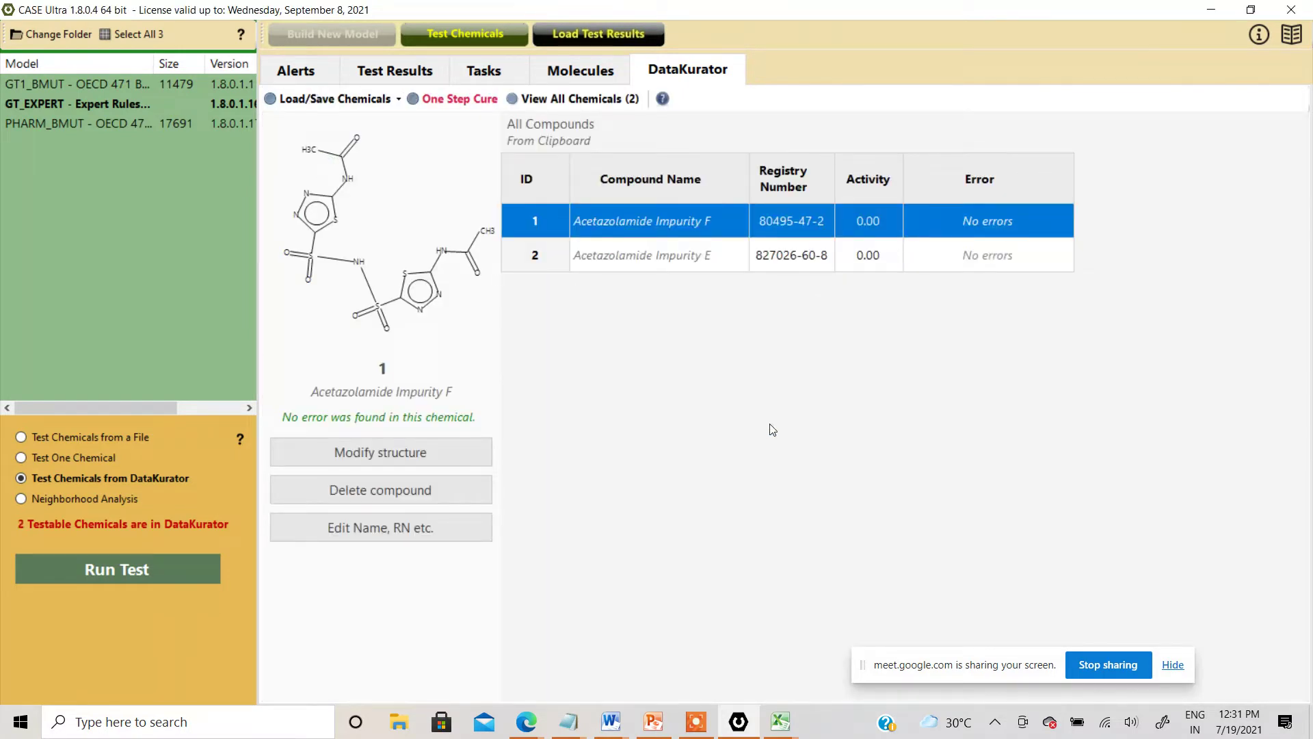
click(697, 257)
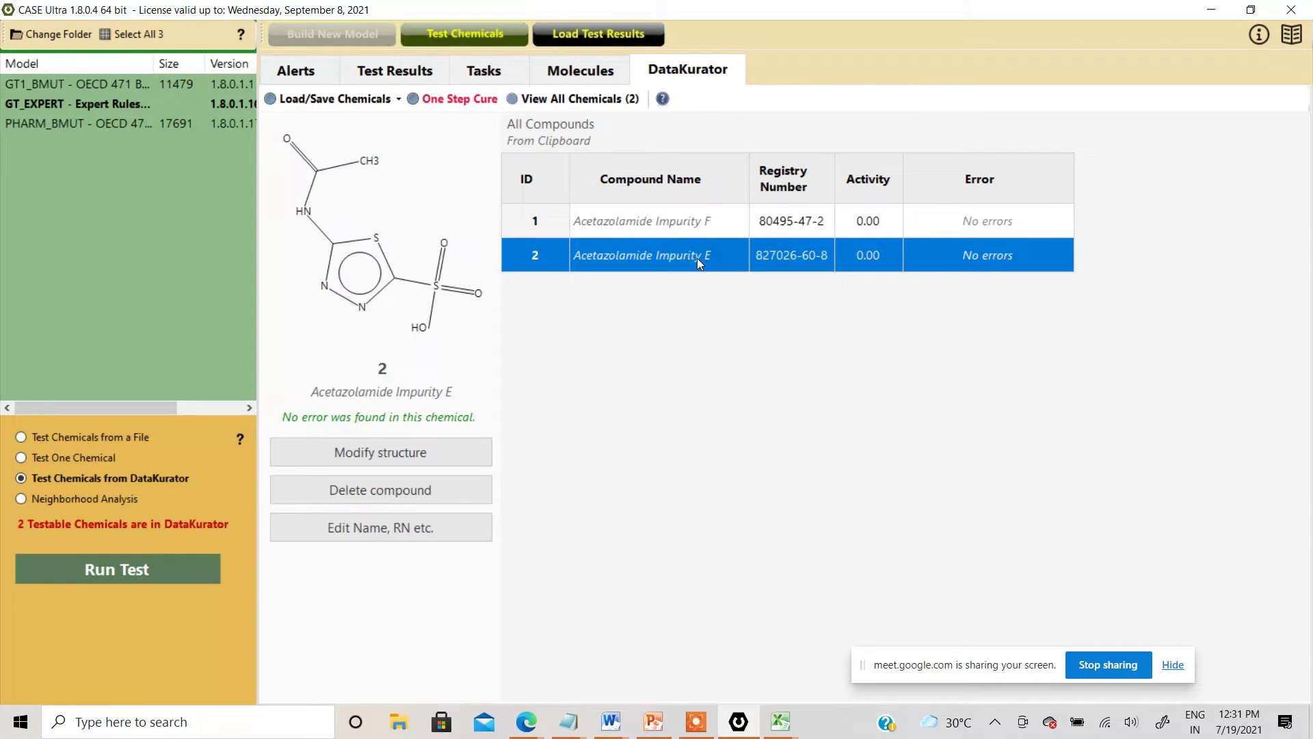
click(692, 233)
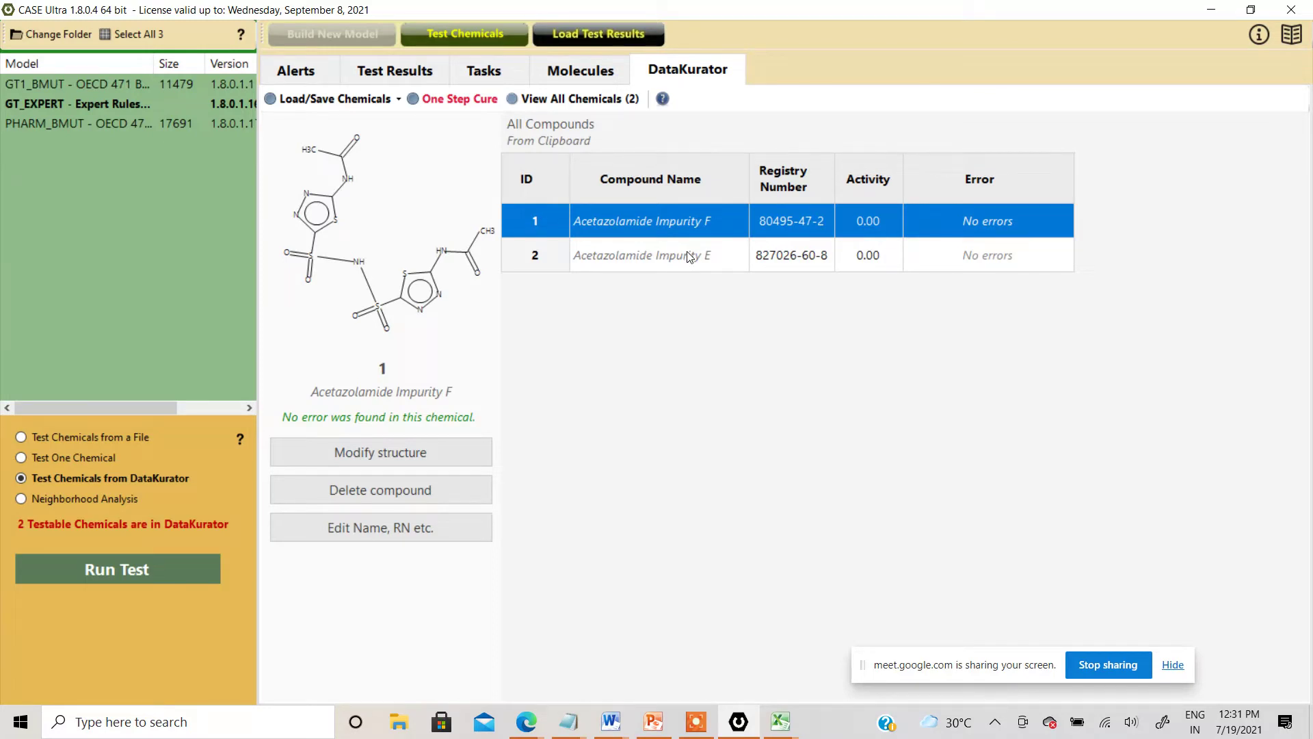
Step: Close the untitled Notepad document containing the compound lines without saving it
mouse_move(571, 725)
click(596, 674)
click(422, 354)
click(1128, 188)
click(697, 369)
Step: Switch to the CU_TRAINING DATA workbook in Excel and copy only the CAS numbers in A1:A7
mouse_move(602, 732)
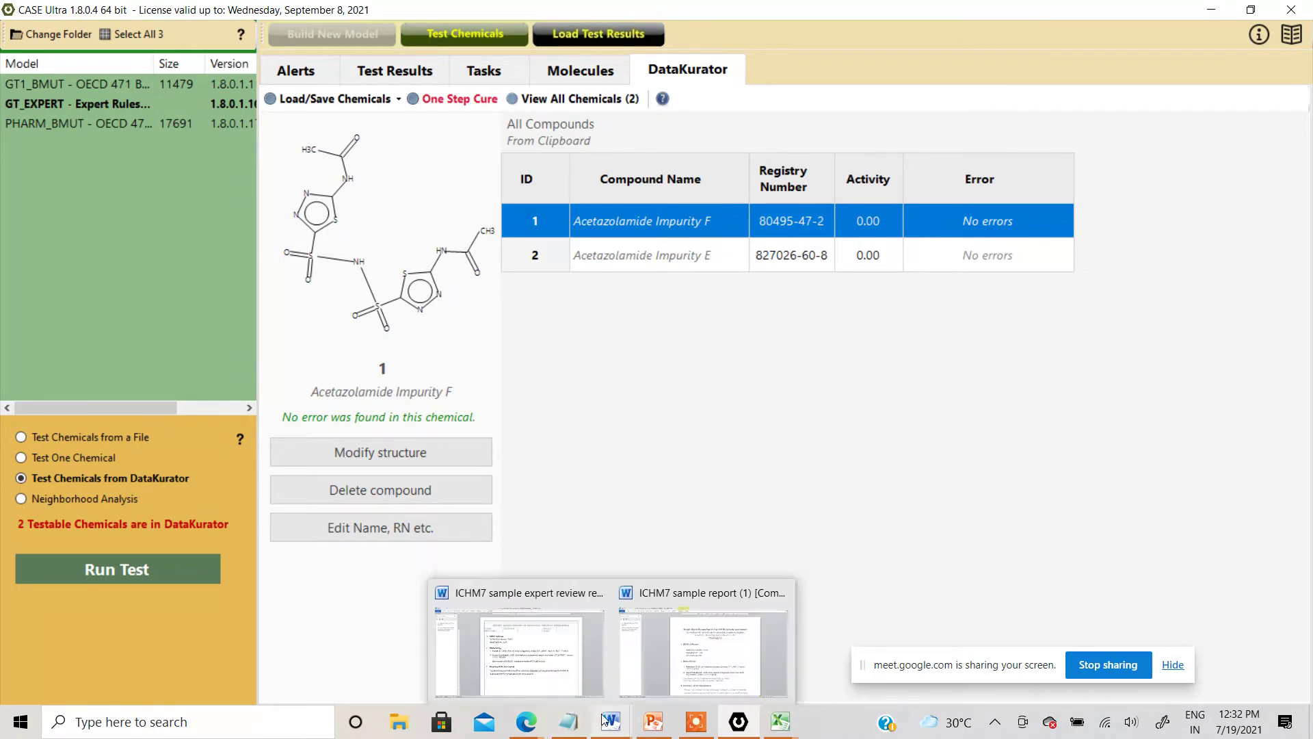
click(636, 650)
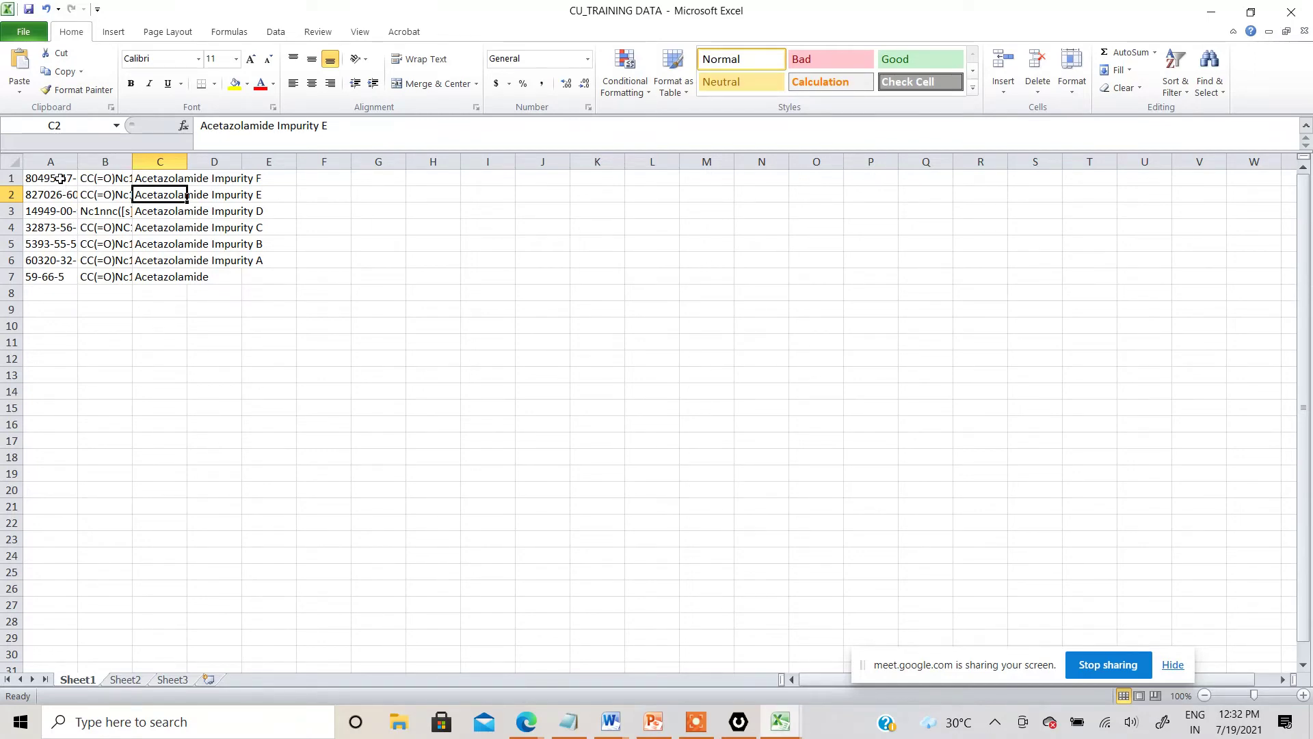
drag(60, 179, 52, 278)
key(ctrl+c)
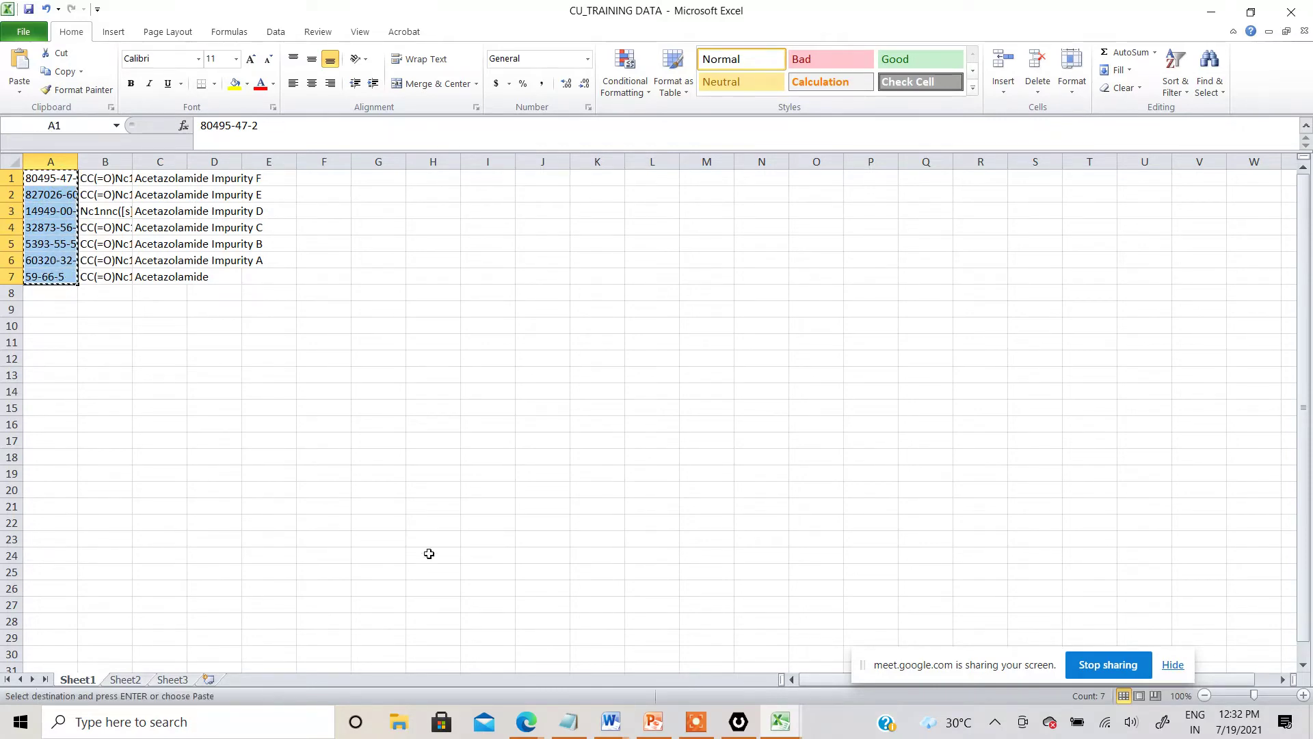
Step: Return to CASE Ultra and clear the two Acetazolamide impurity entries out of the DataKurator
click(739, 722)
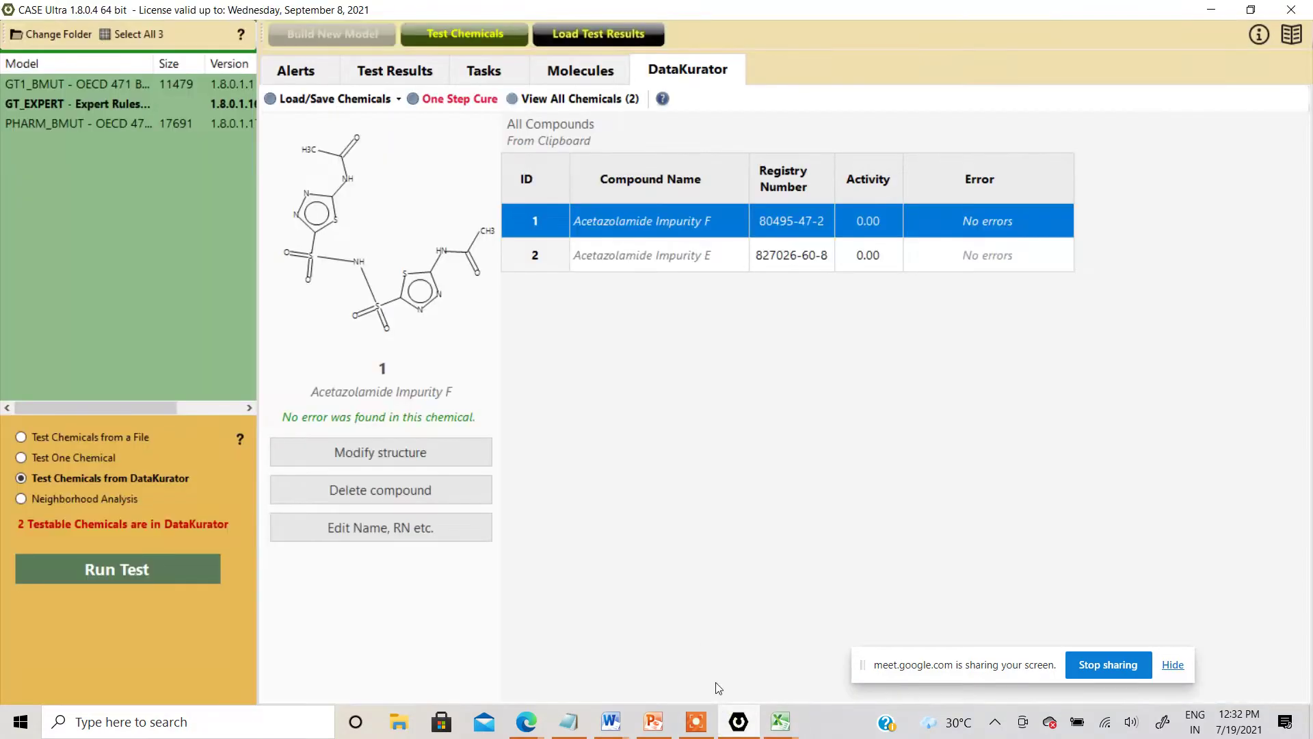
click(333, 99)
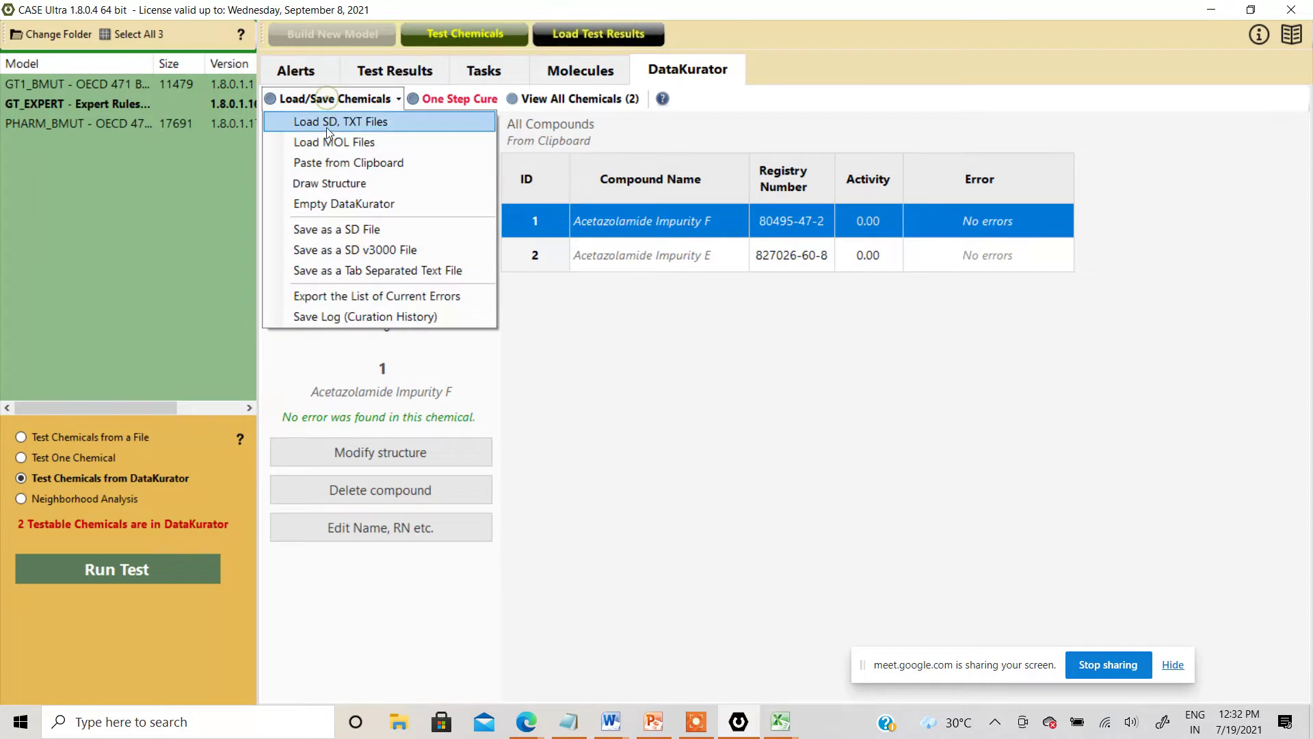
click(324, 203)
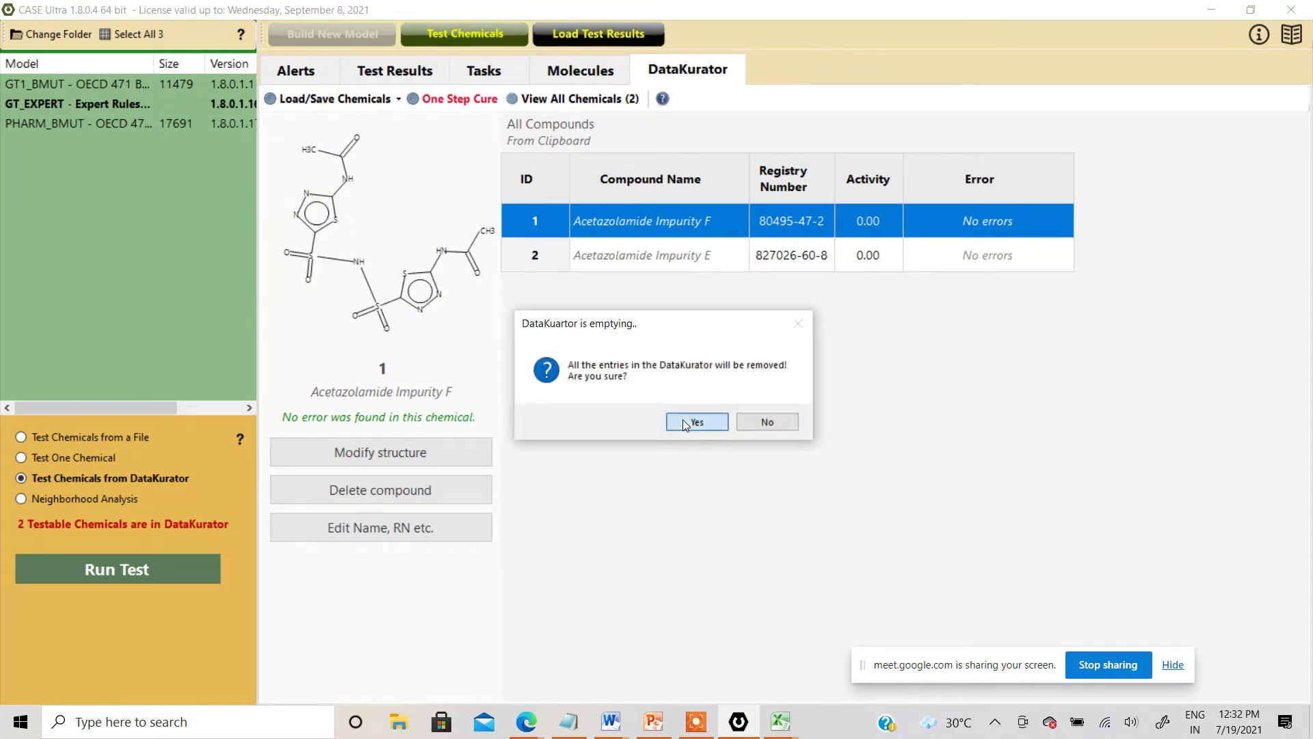
click(682, 420)
Step: Load the copied CAS numbers into the DataKurator from the clipboard
click(333, 102)
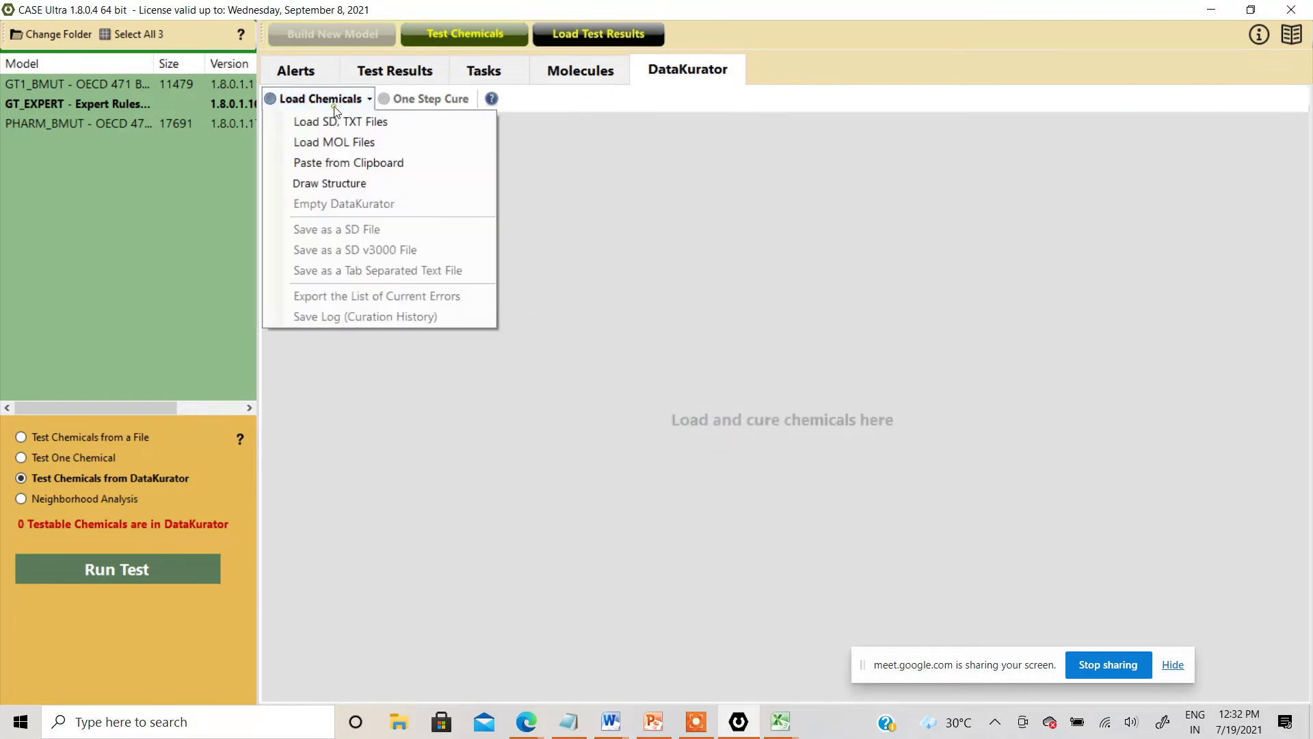
click(330, 164)
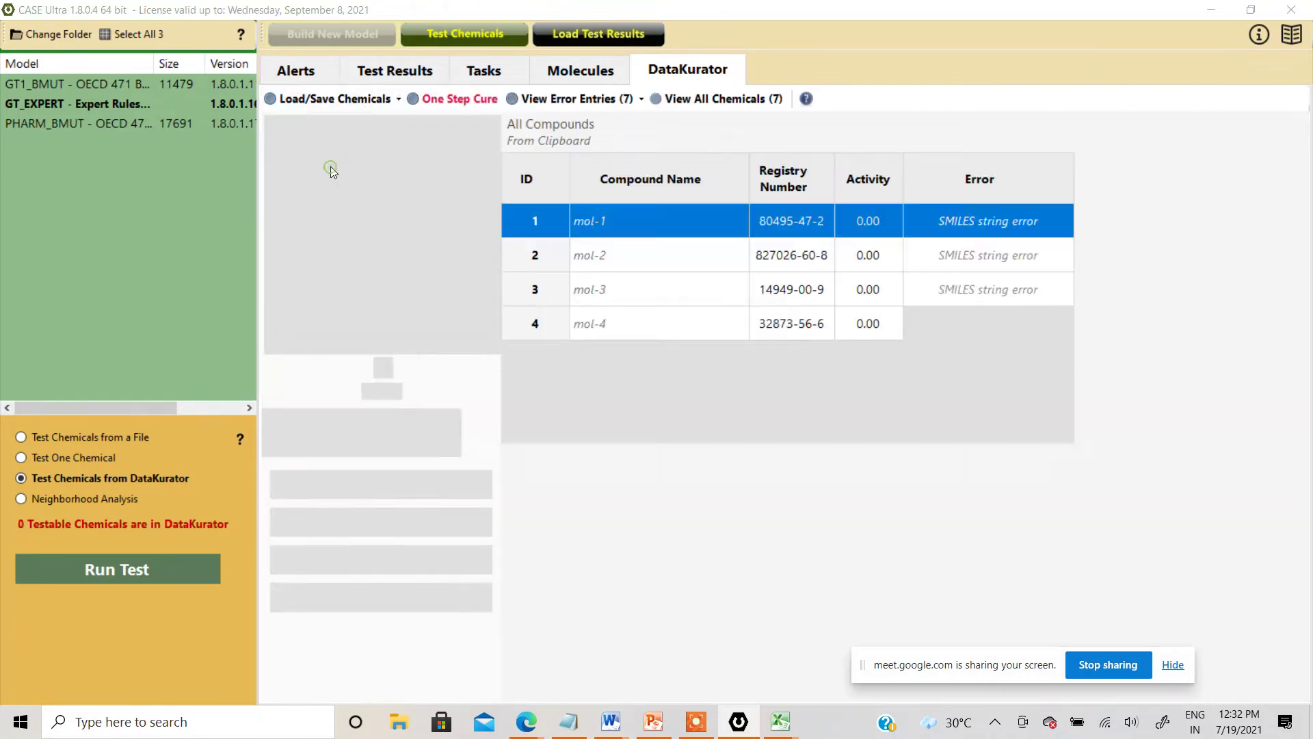
click(749, 435)
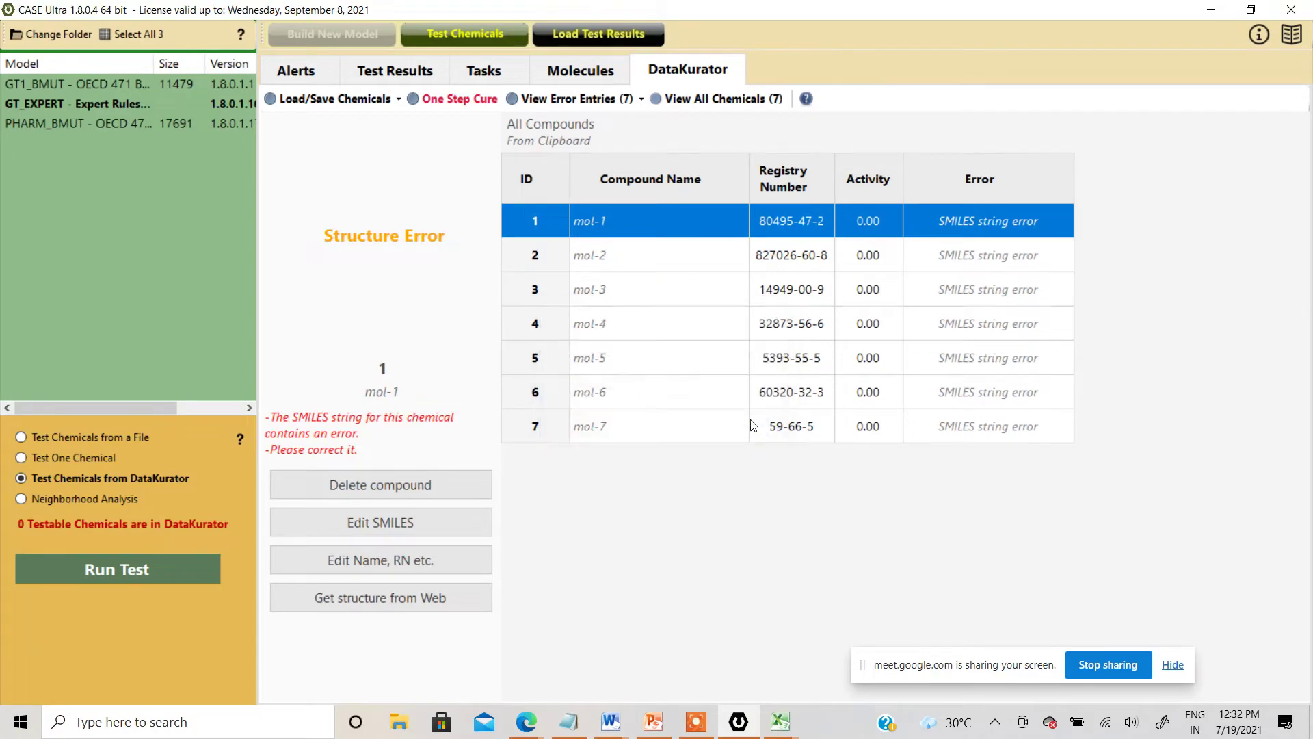
Step: Examine the structure and error status of entries mol-2 to mol-7
click(785, 265)
click(786, 294)
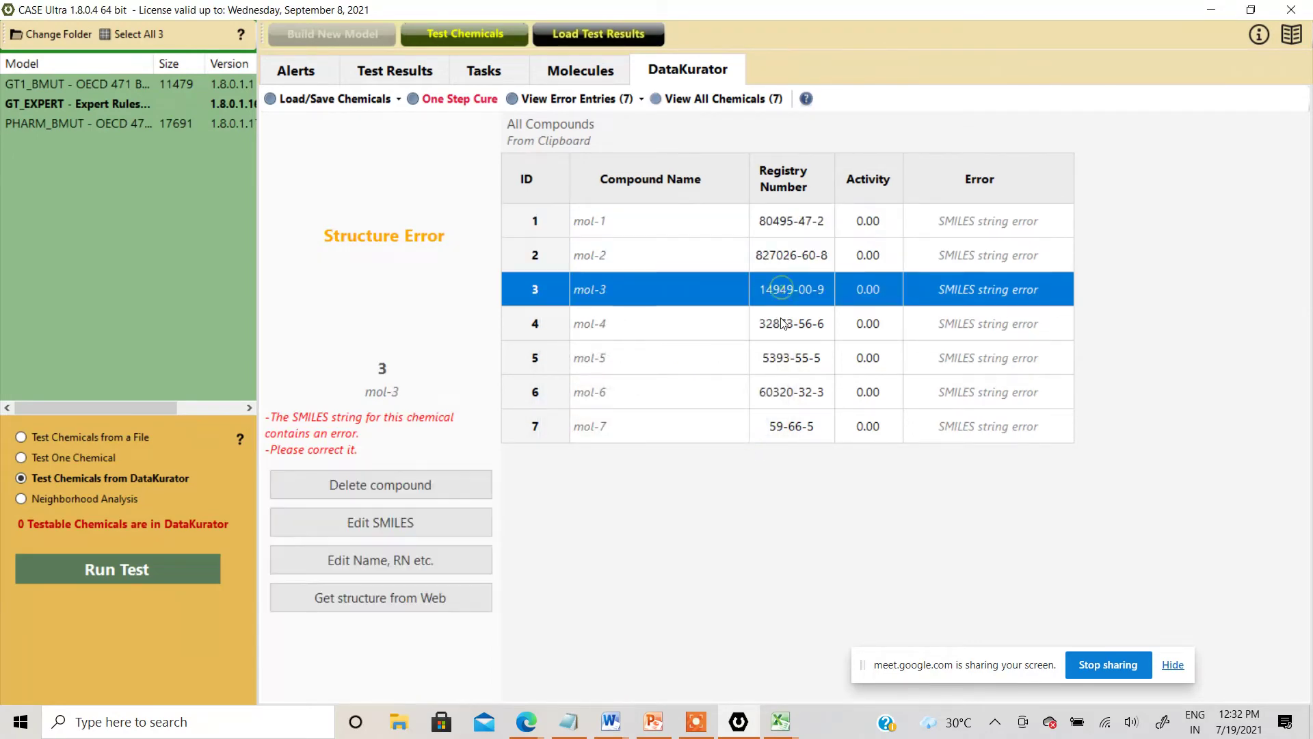
click(784, 323)
click(648, 356)
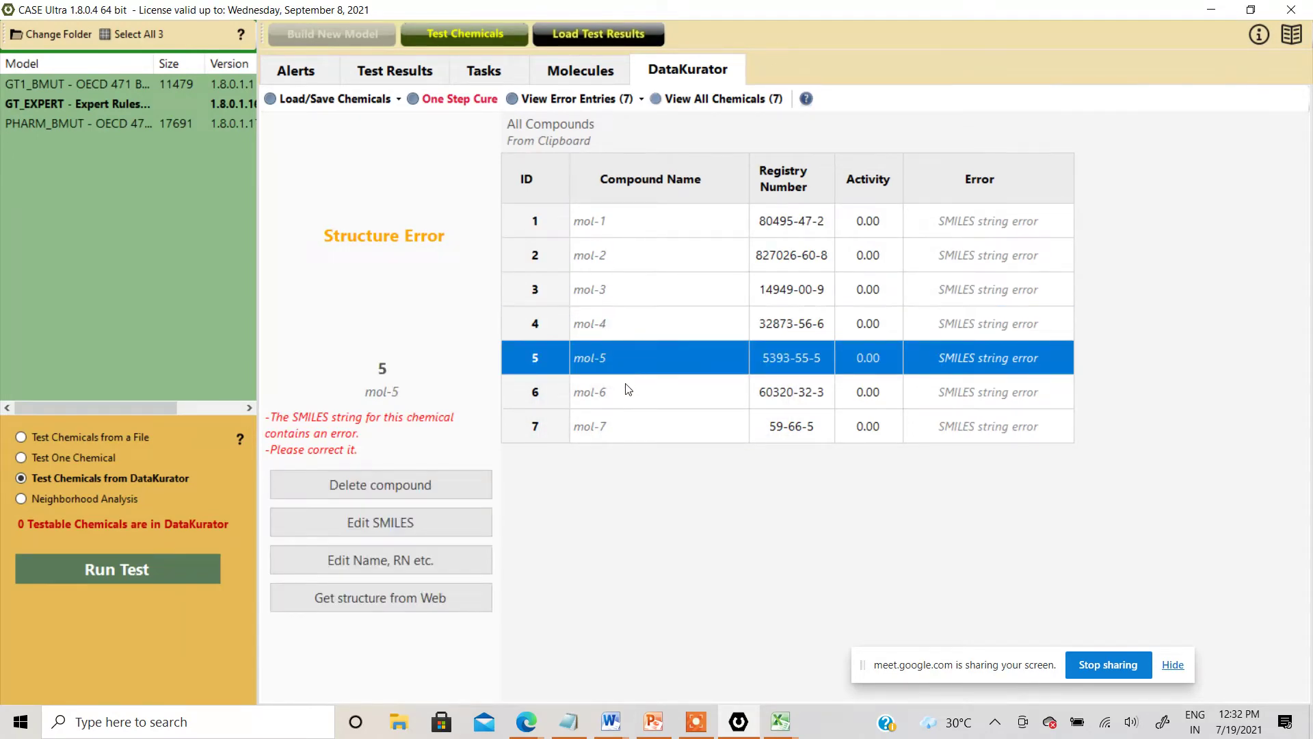
click(625, 390)
click(617, 424)
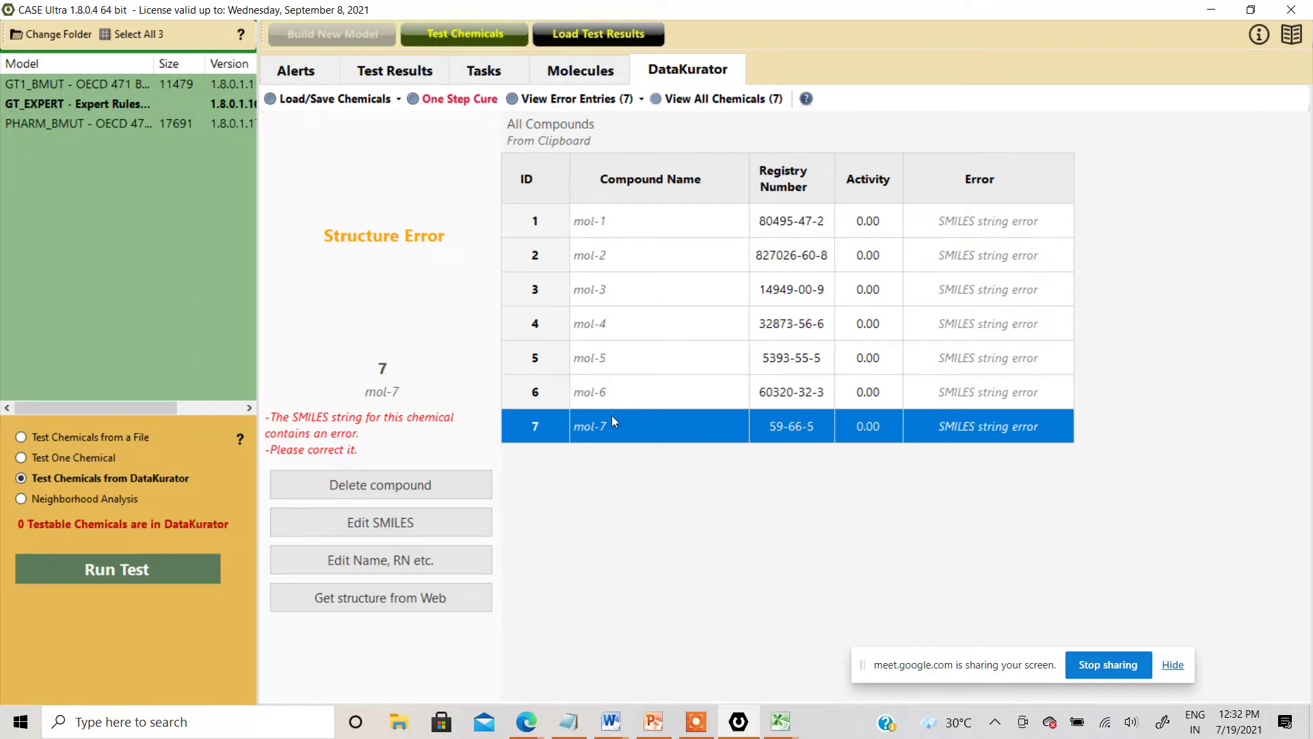
Step: Retrieve the structure of mol-1 from the web using its registry number
click(617, 227)
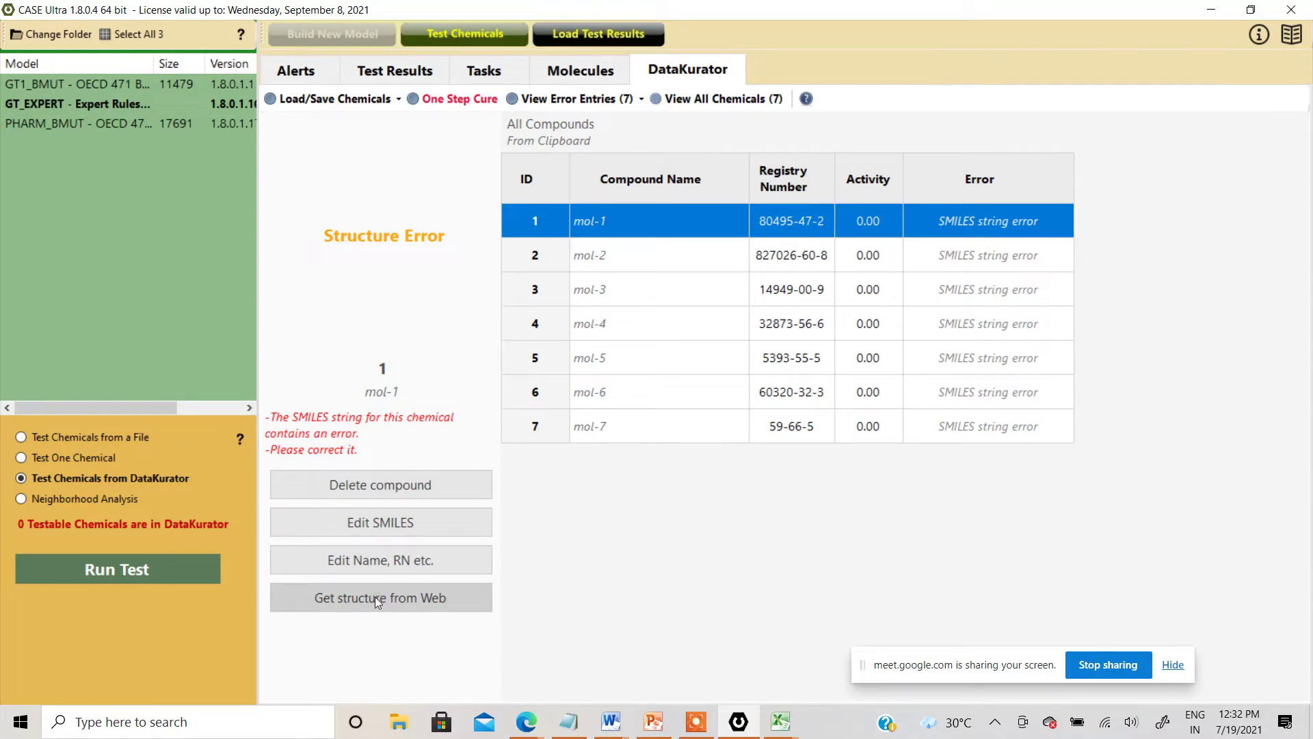
click(375, 597)
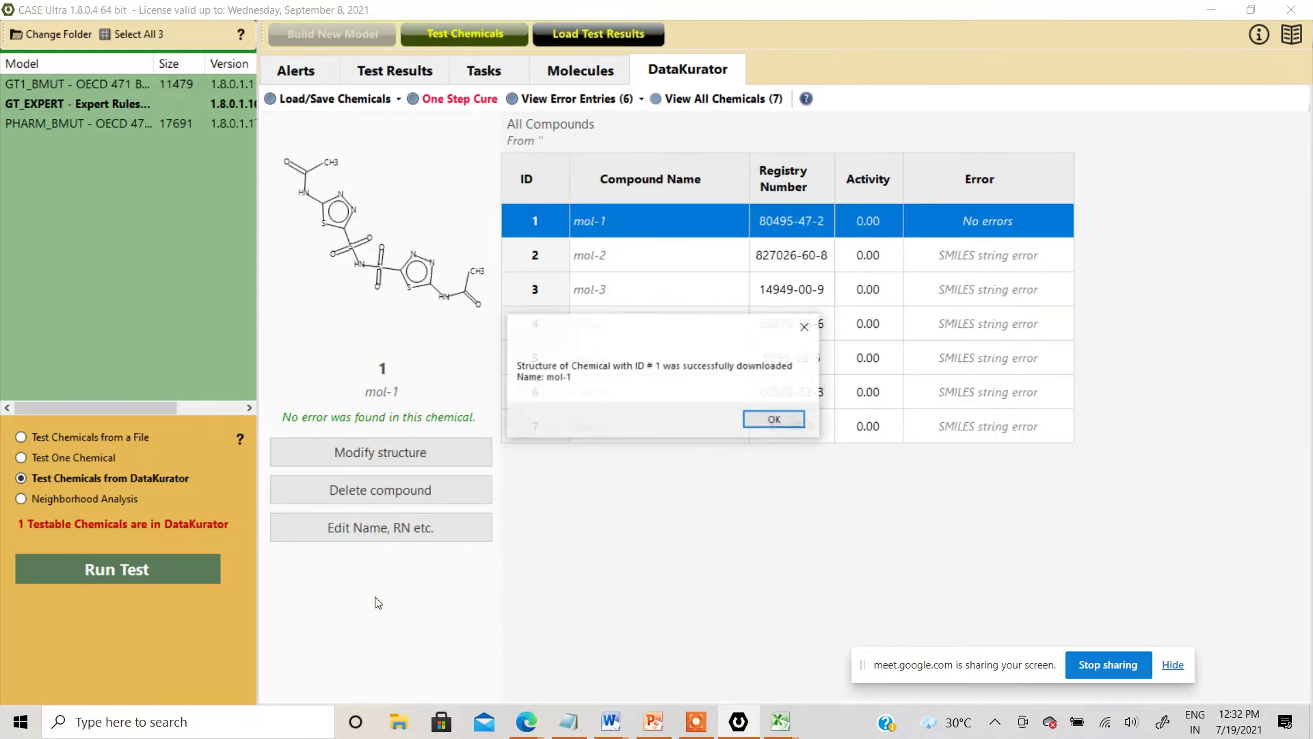
click(752, 421)
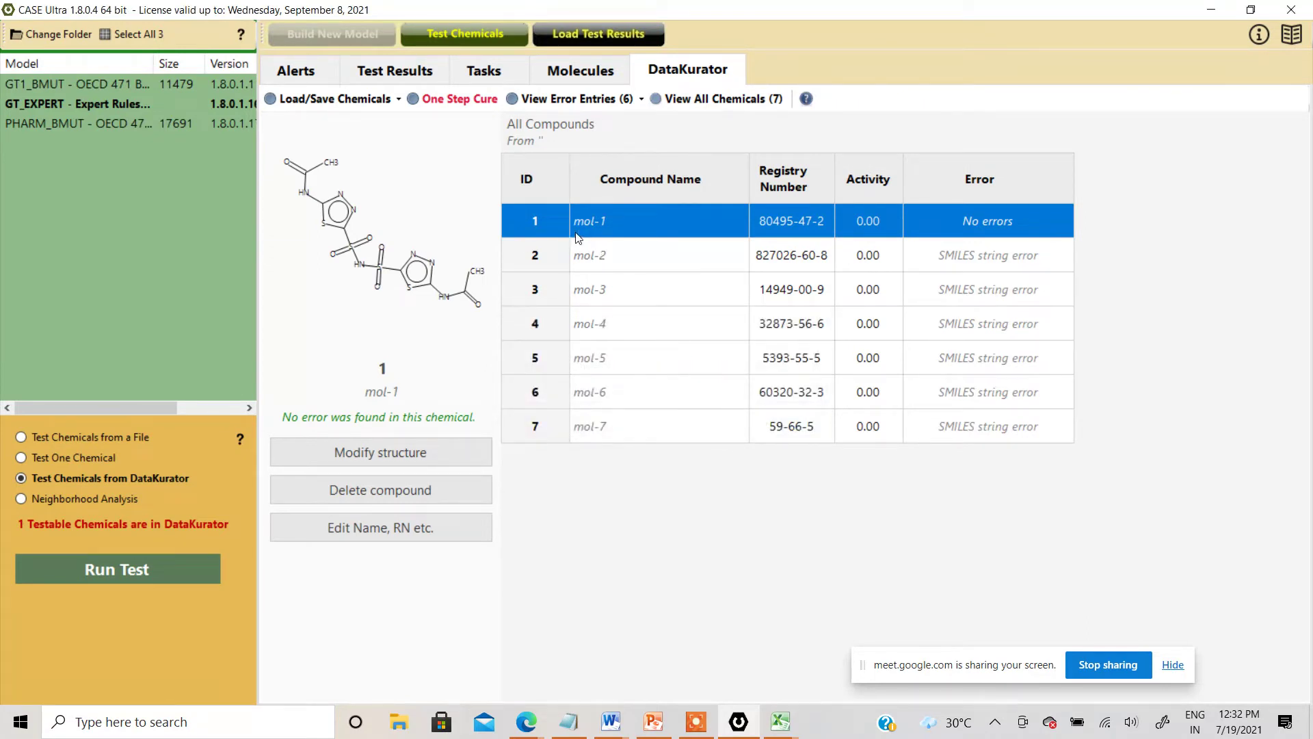
Step: Run One Step Cure on the entries with PubChem structure download and neutralization of negative charges and positive nitrogen charges enabled
click(601, 253)
click(589, 294)
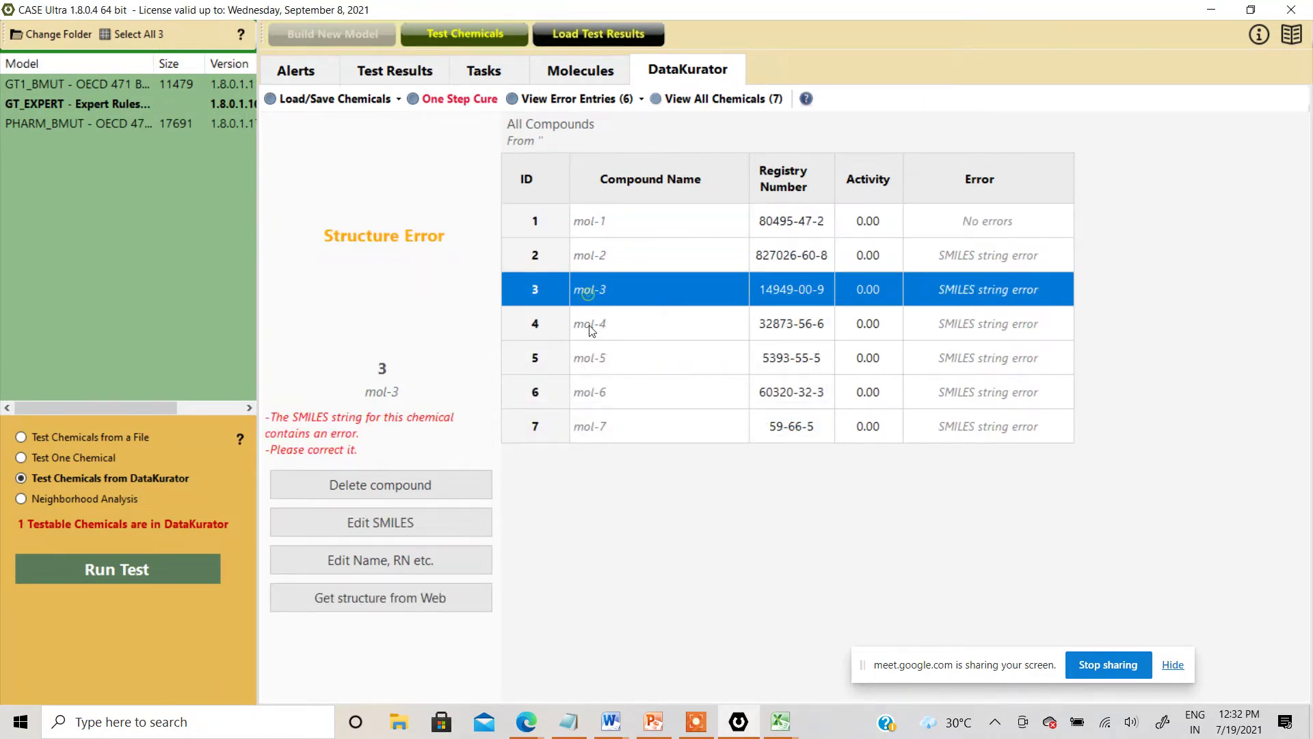
click(591, 327)
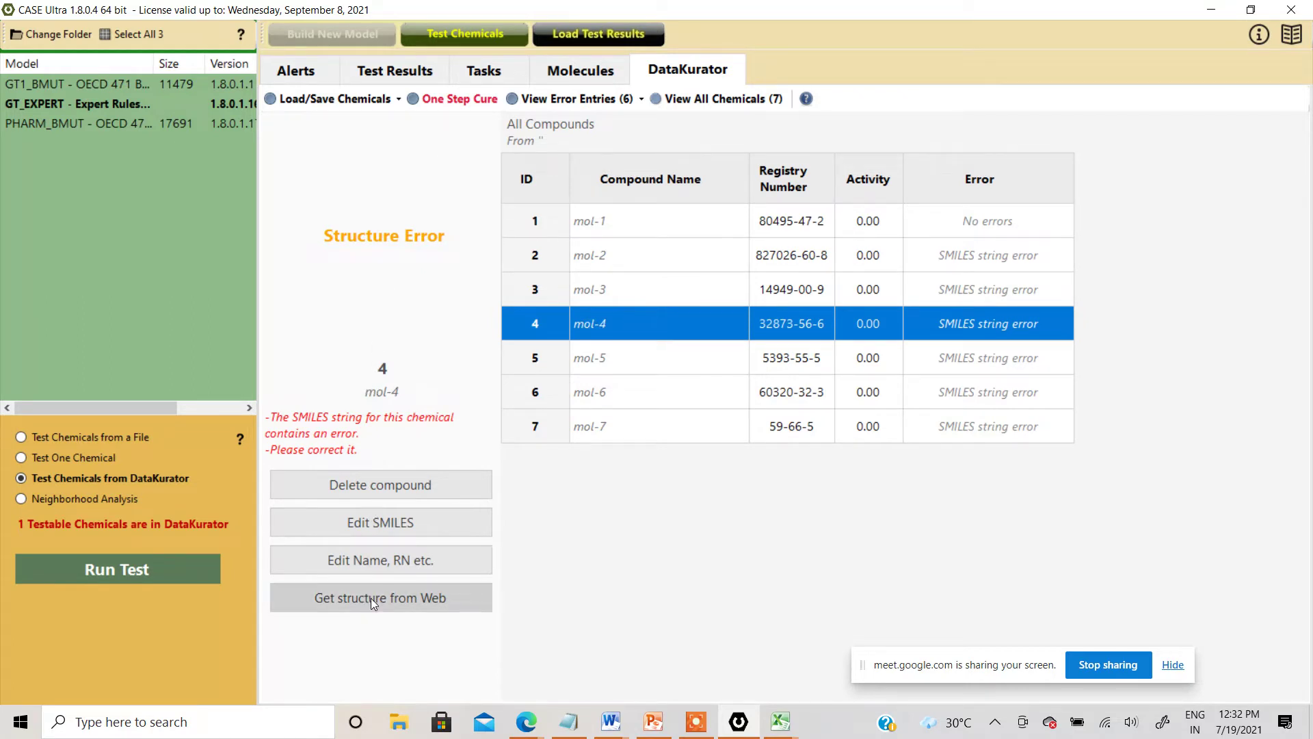
click(433, 105)
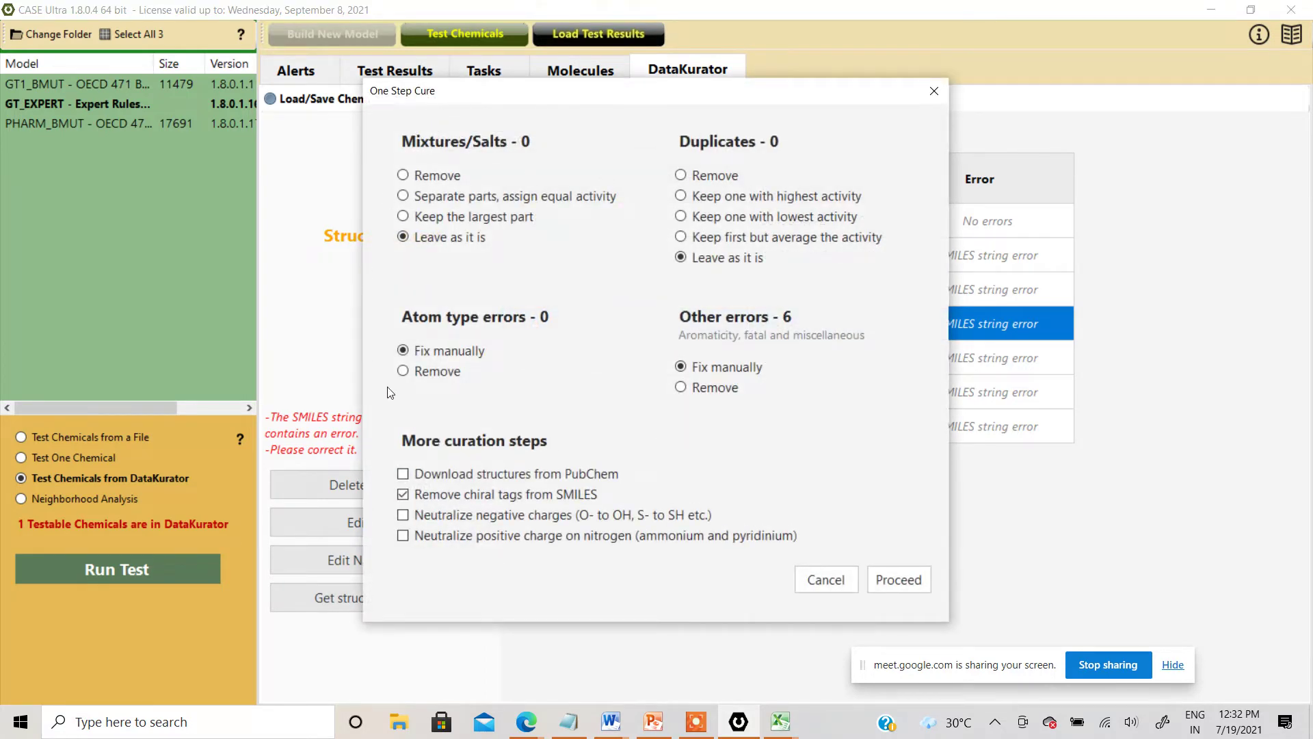
click(403, 476)
click(405, 515)
click(403, 537)
click(896, 587)
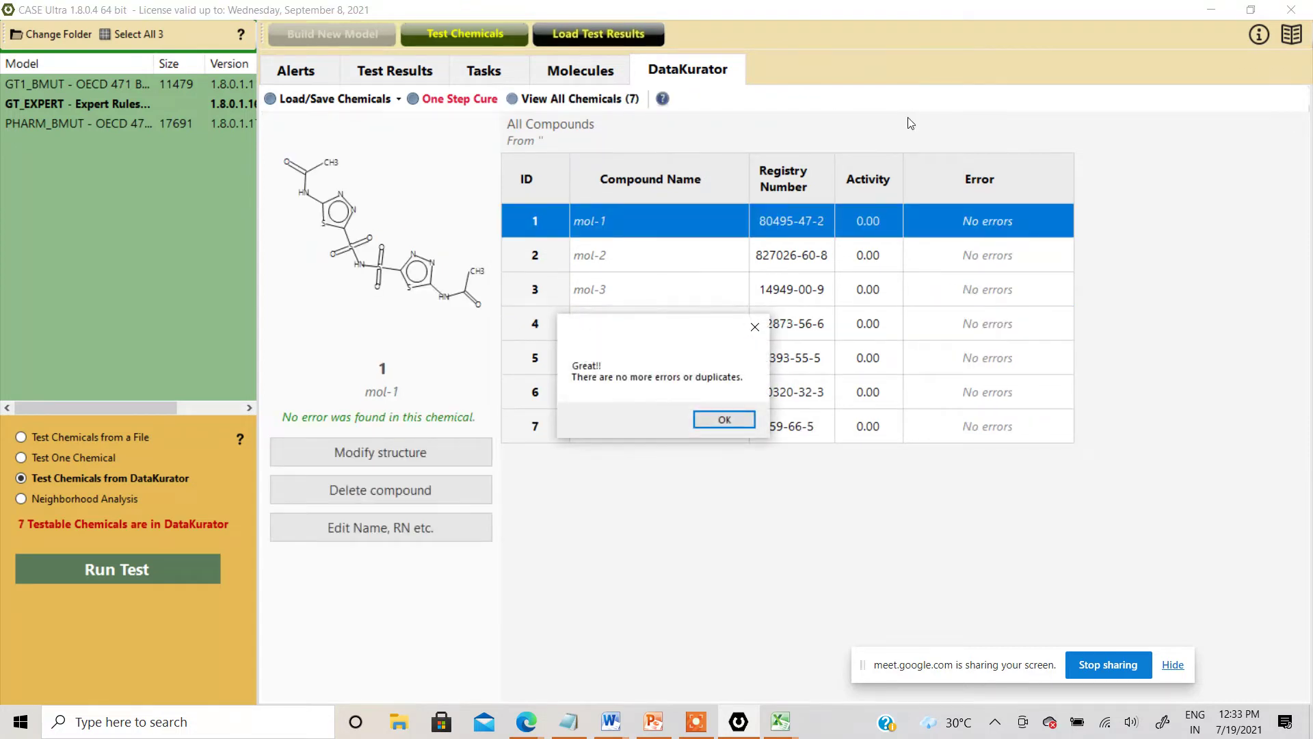
click(755, 327)
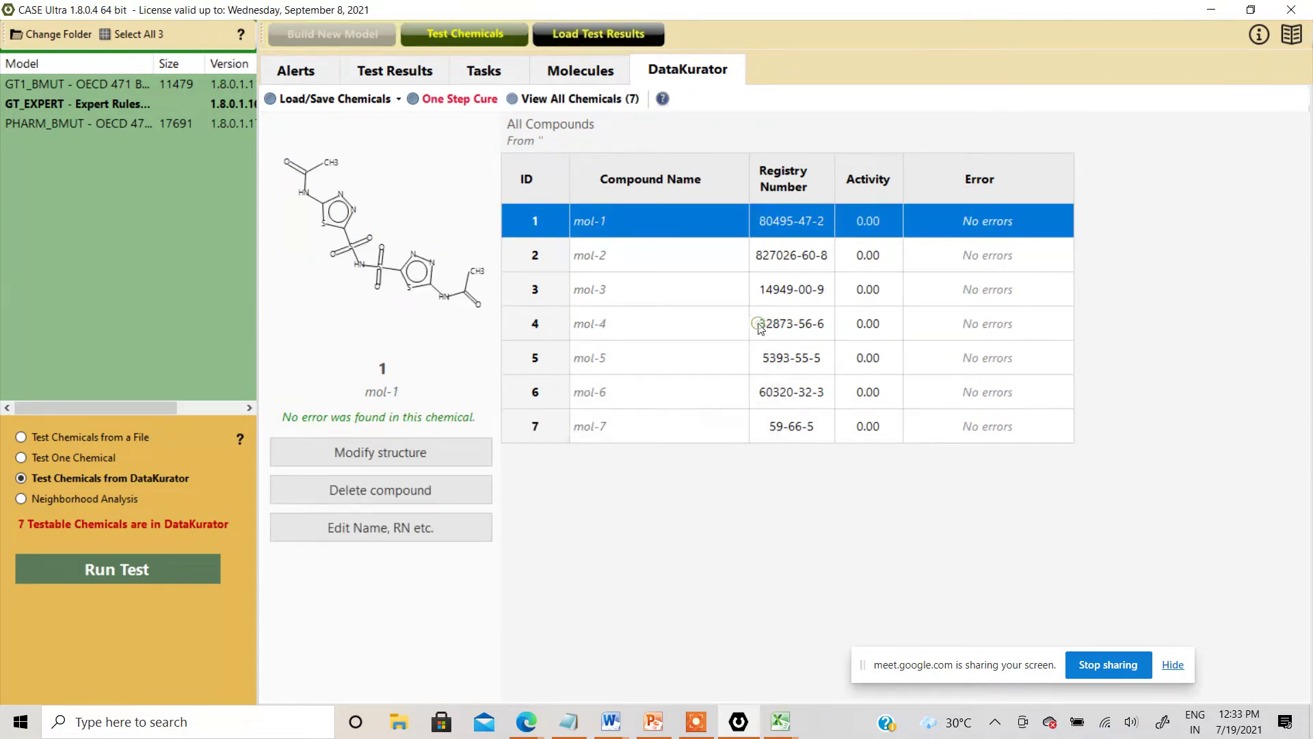
Step: Examine the downloaded structures of entries mol-3 to mol-7
click(674, 301)
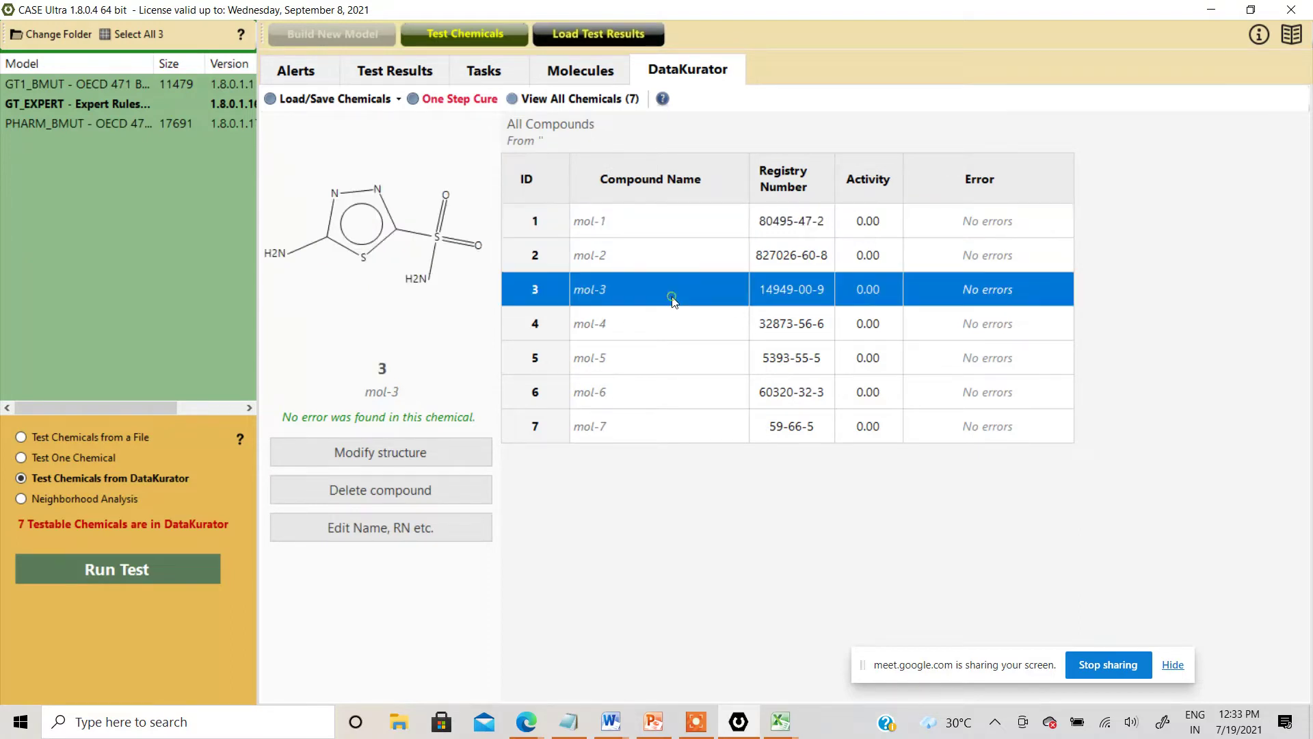
click(651, 325)
click(639, 360)
click(623, 401)
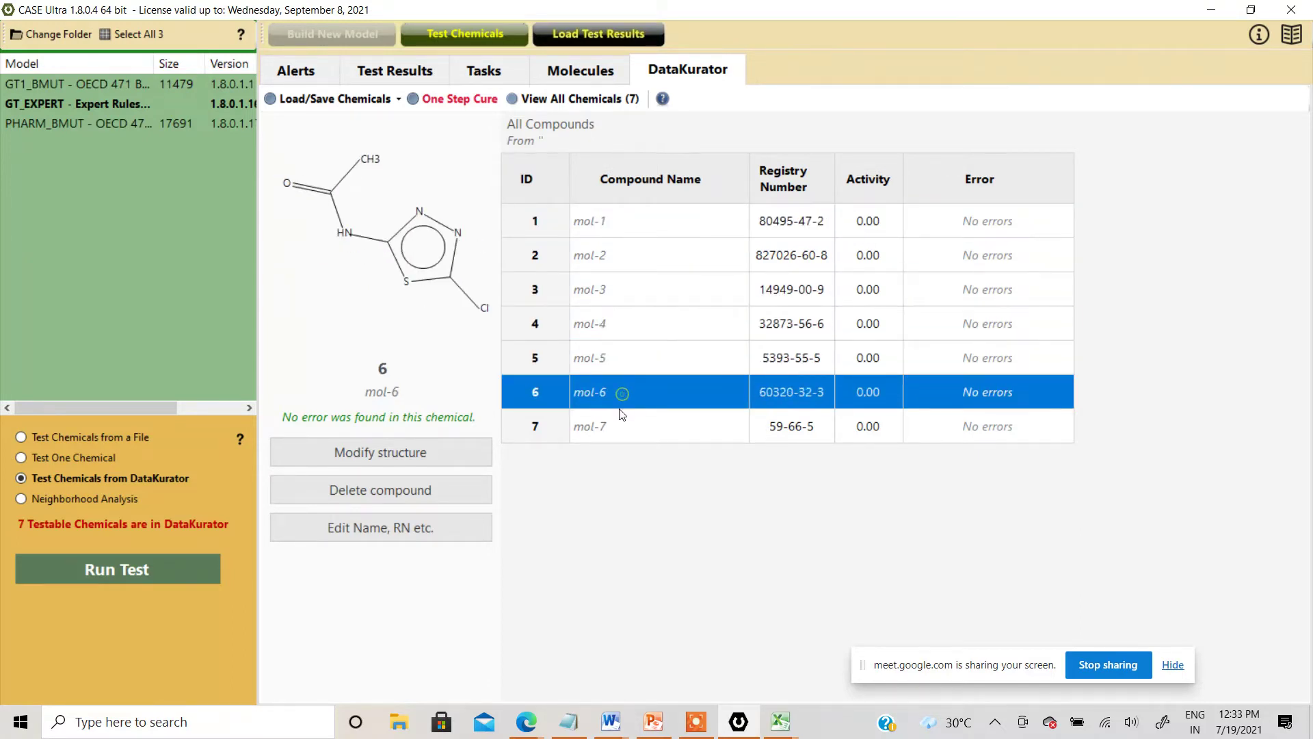
click(618, 416)
click(608, 320)
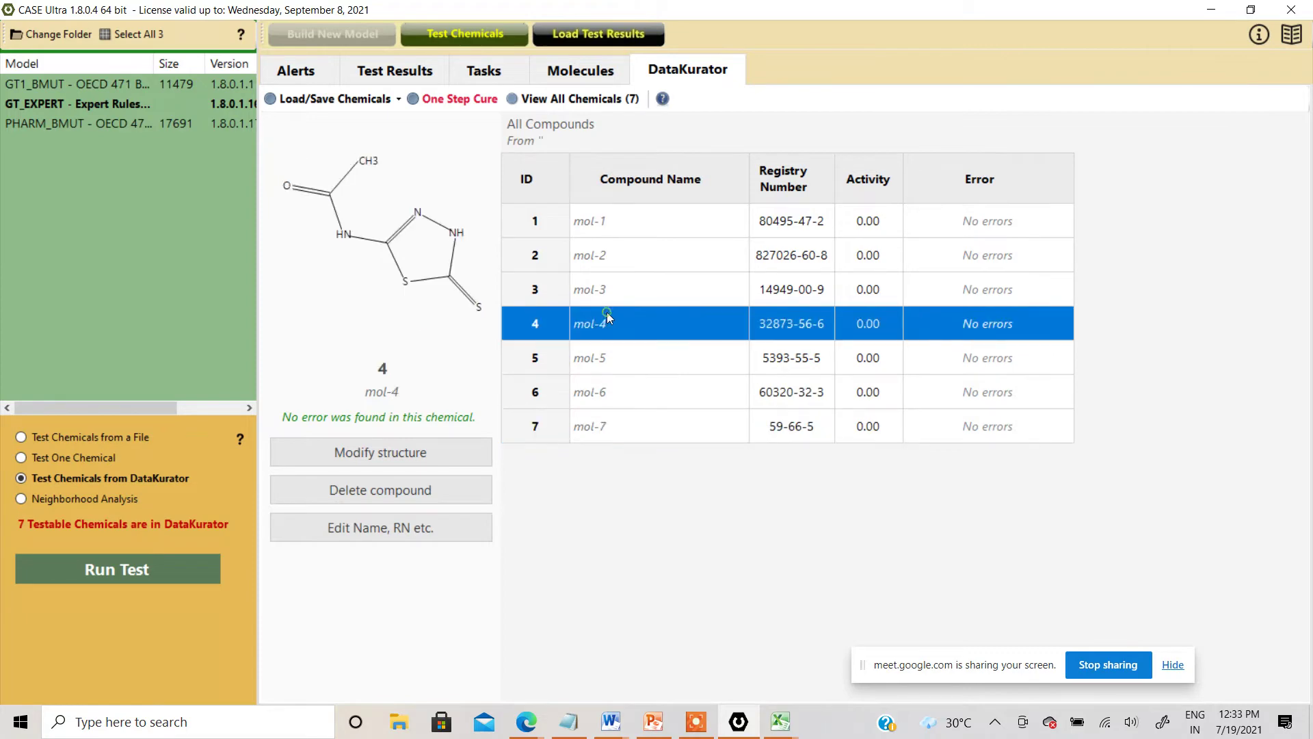
Step: Change the compound name of entry 1 (mol-1) to "Acetomaoide"
click(604, 222)
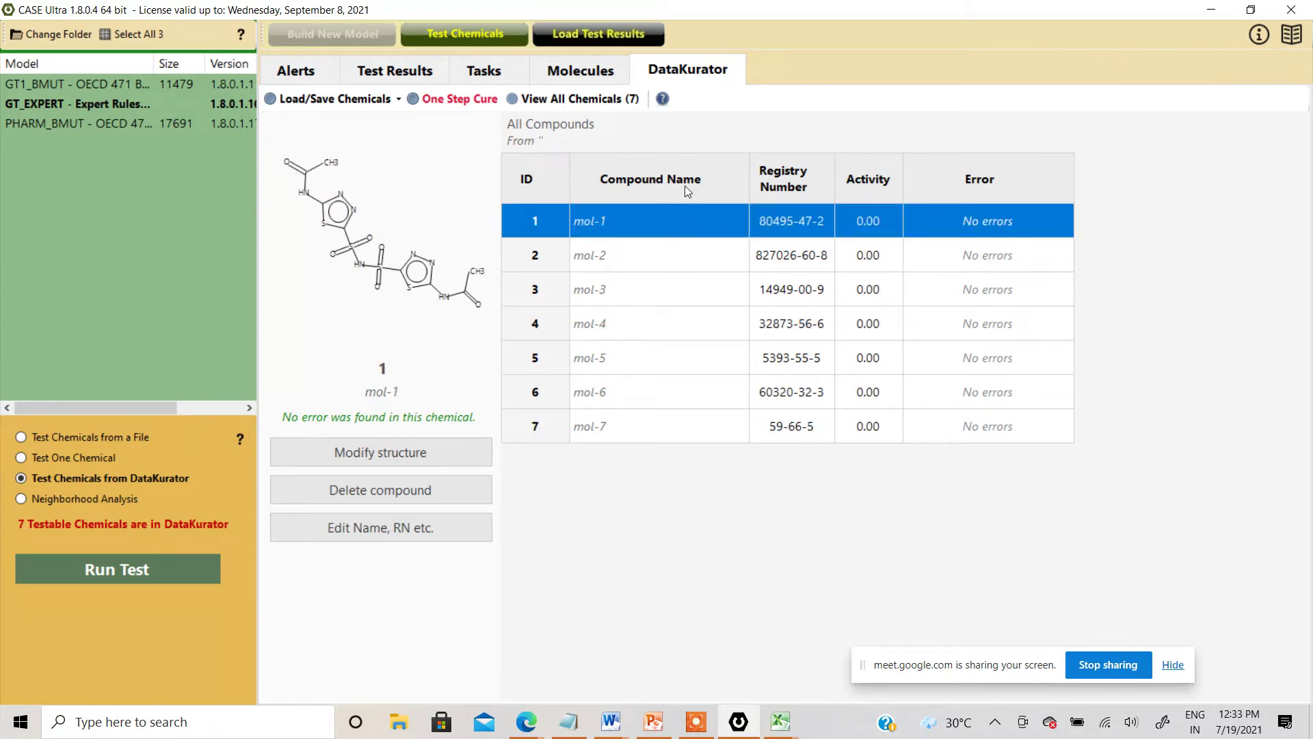
click(397, 527)
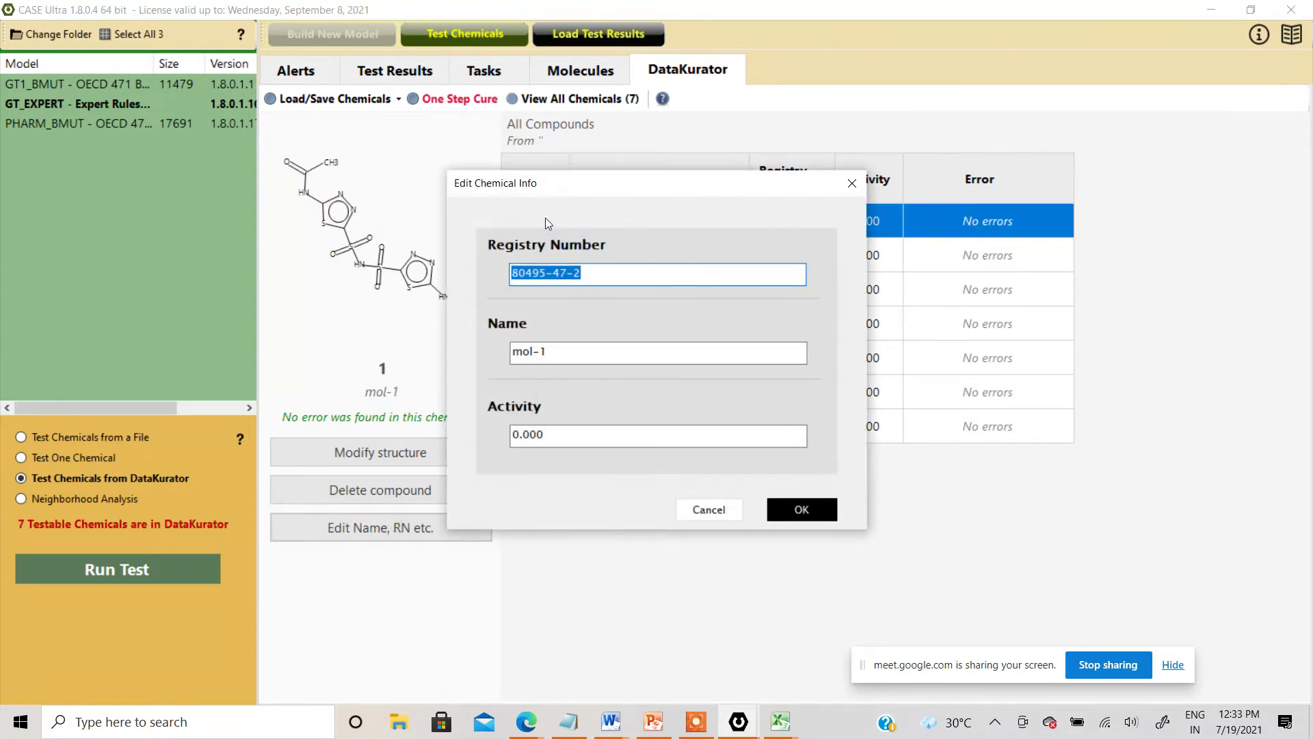
drag(577, 184, 927, 202)
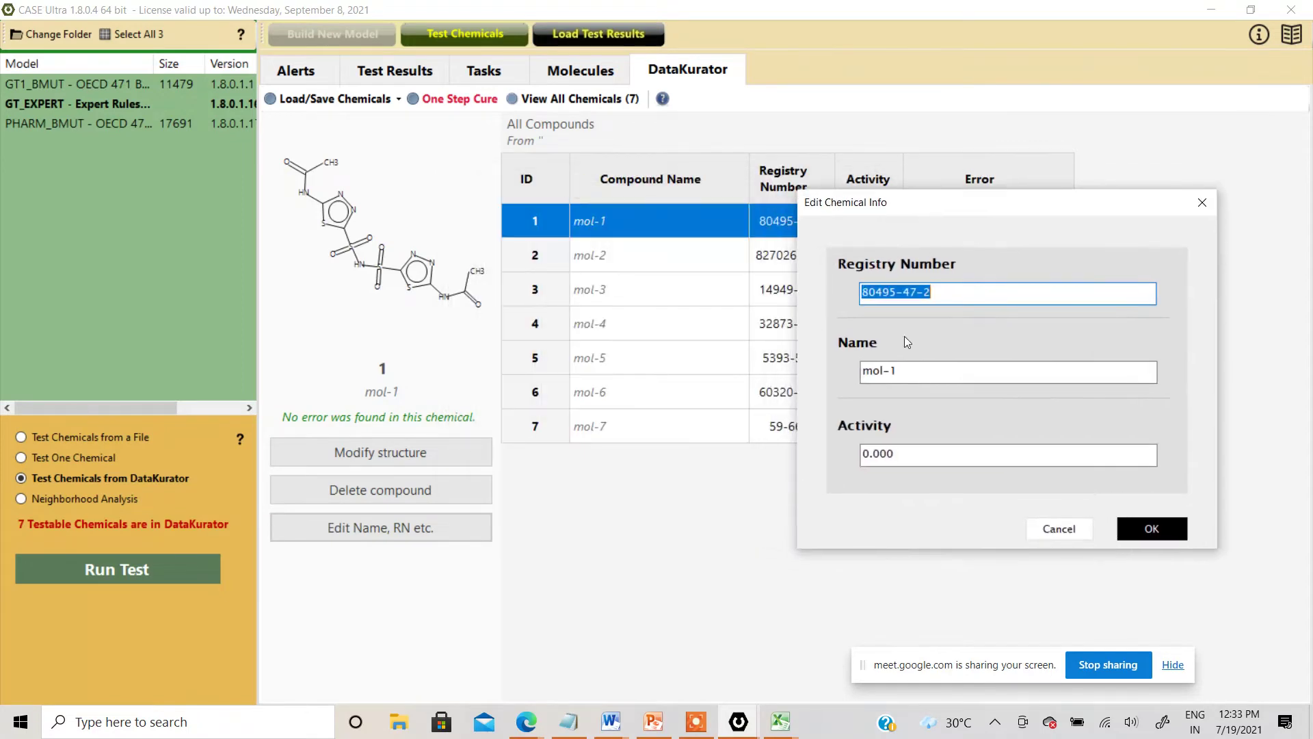
click(900, 374)
drag(900, 374, 859, 373)
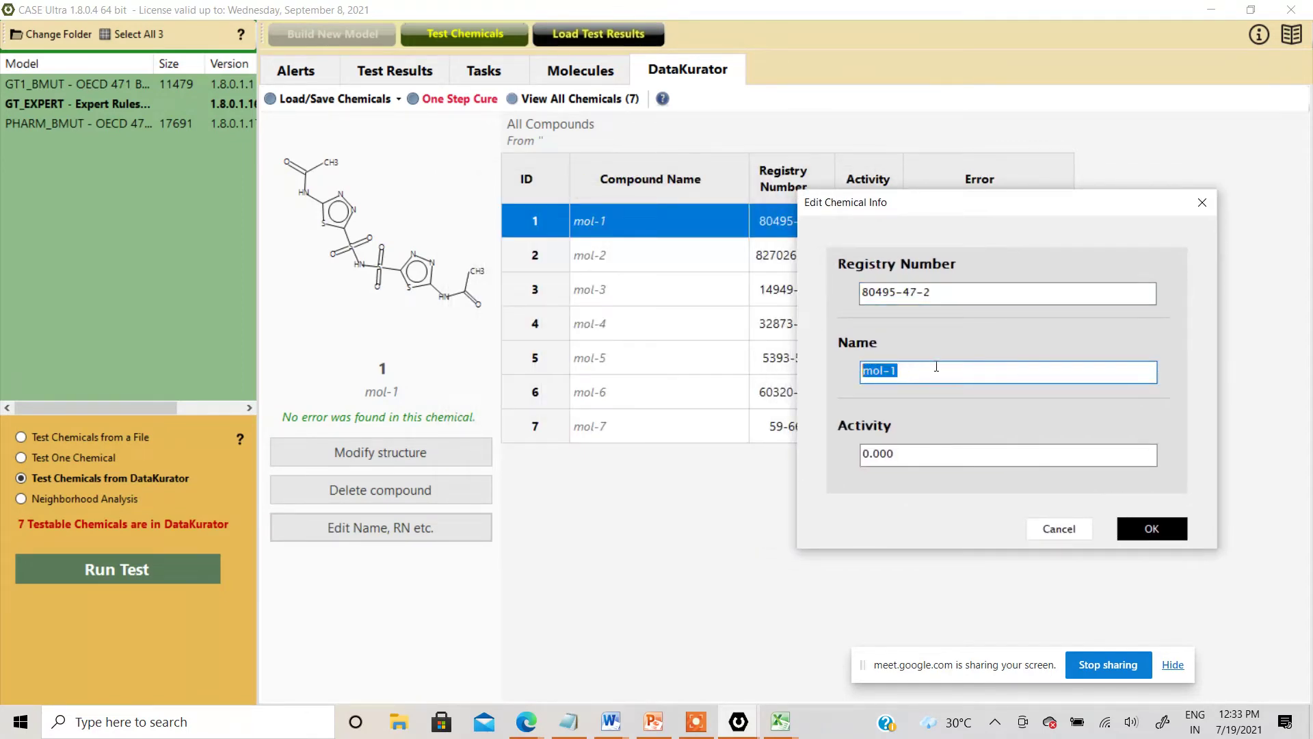
text(Acetomaoide)
click(1155, 528)
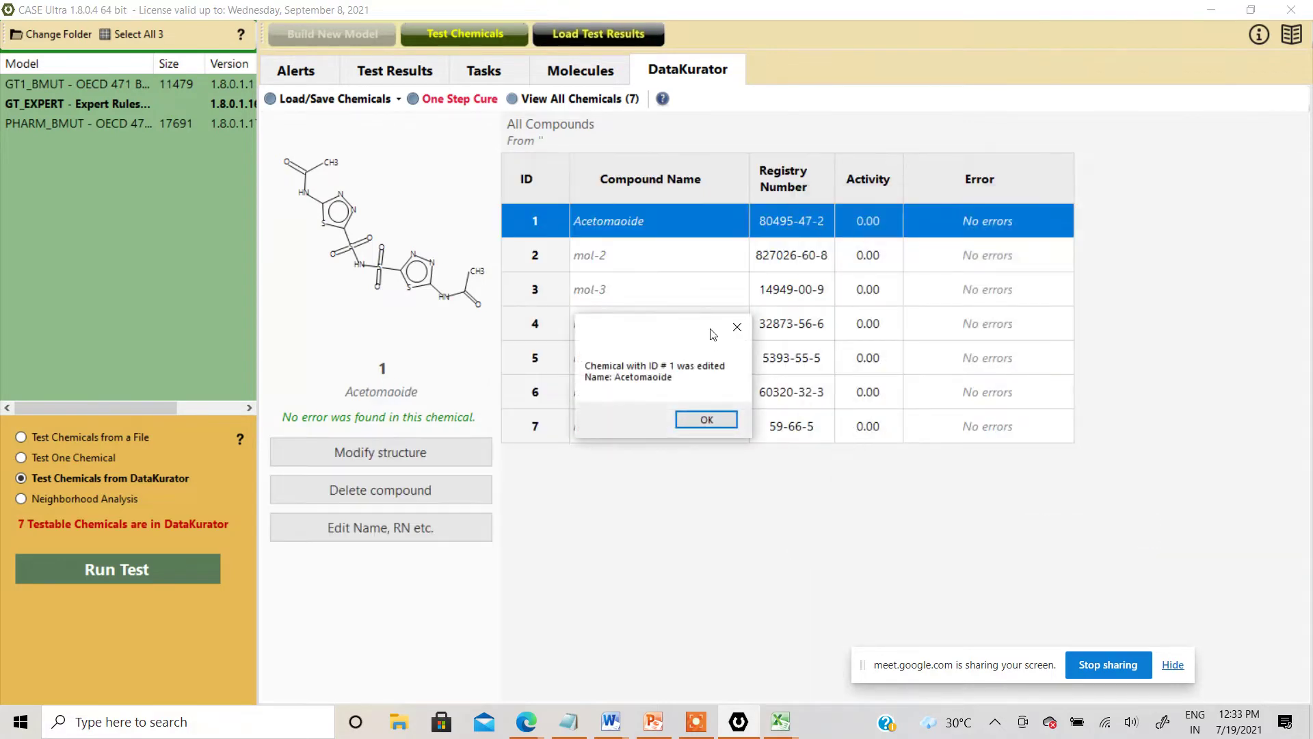
Step: Finish the name edit and examine the structures of entries 2 to 7
click(707, 419)
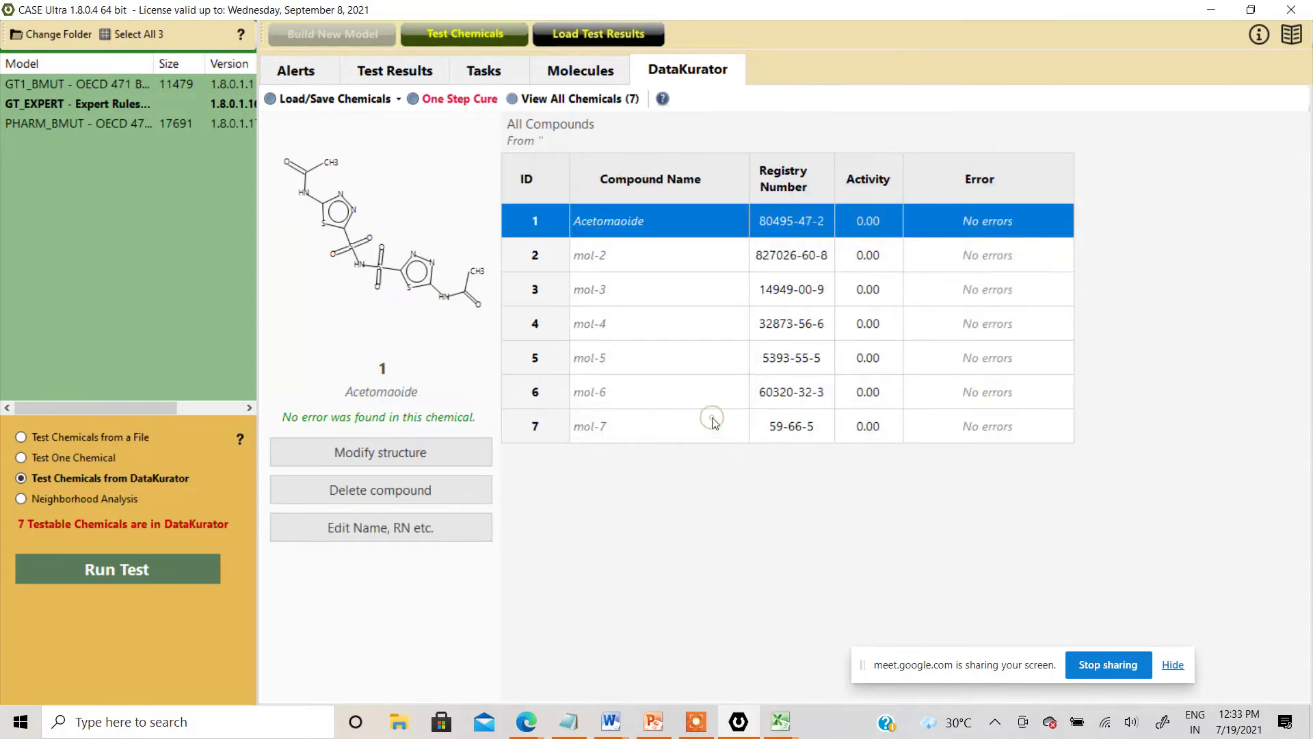
click(645, 265)
click(643, 288)
click(641, 322)
click(638, 356)
click(638, 391)
click(635, 417)
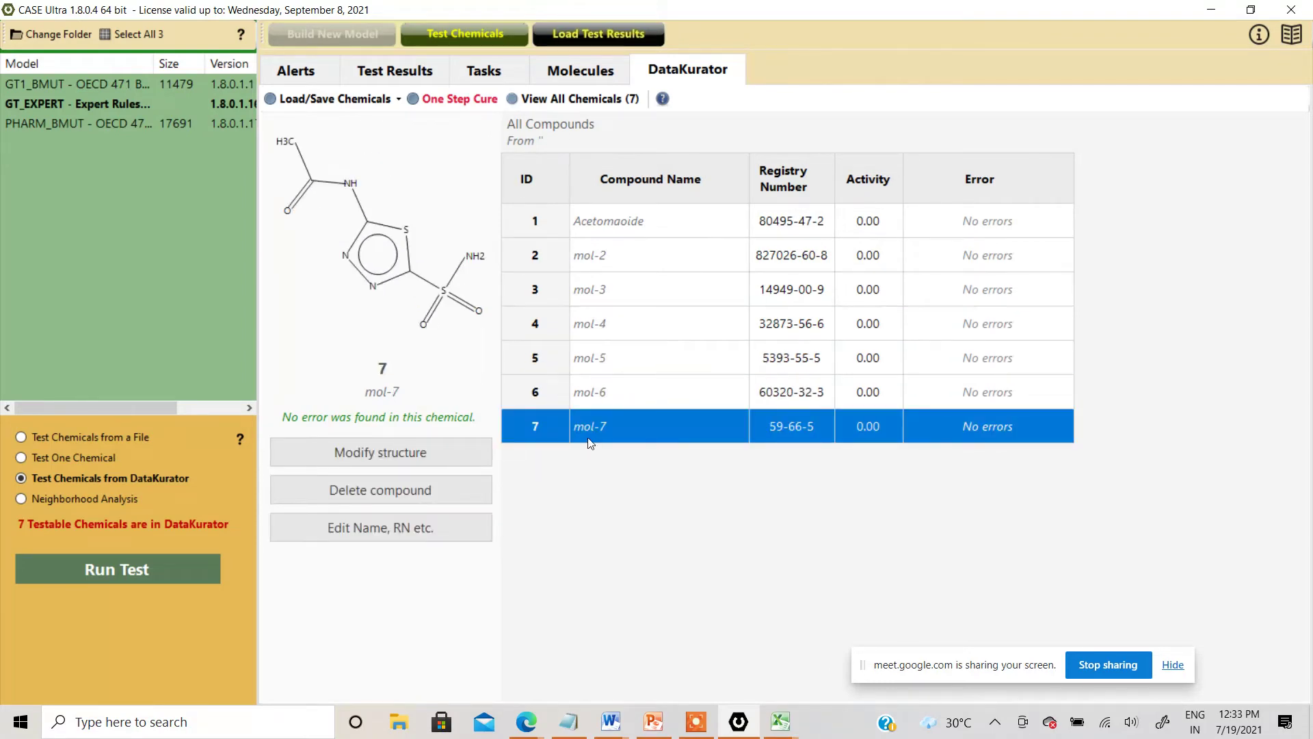
Step: Empty the DataKurator of all its entries
click(297, 100)
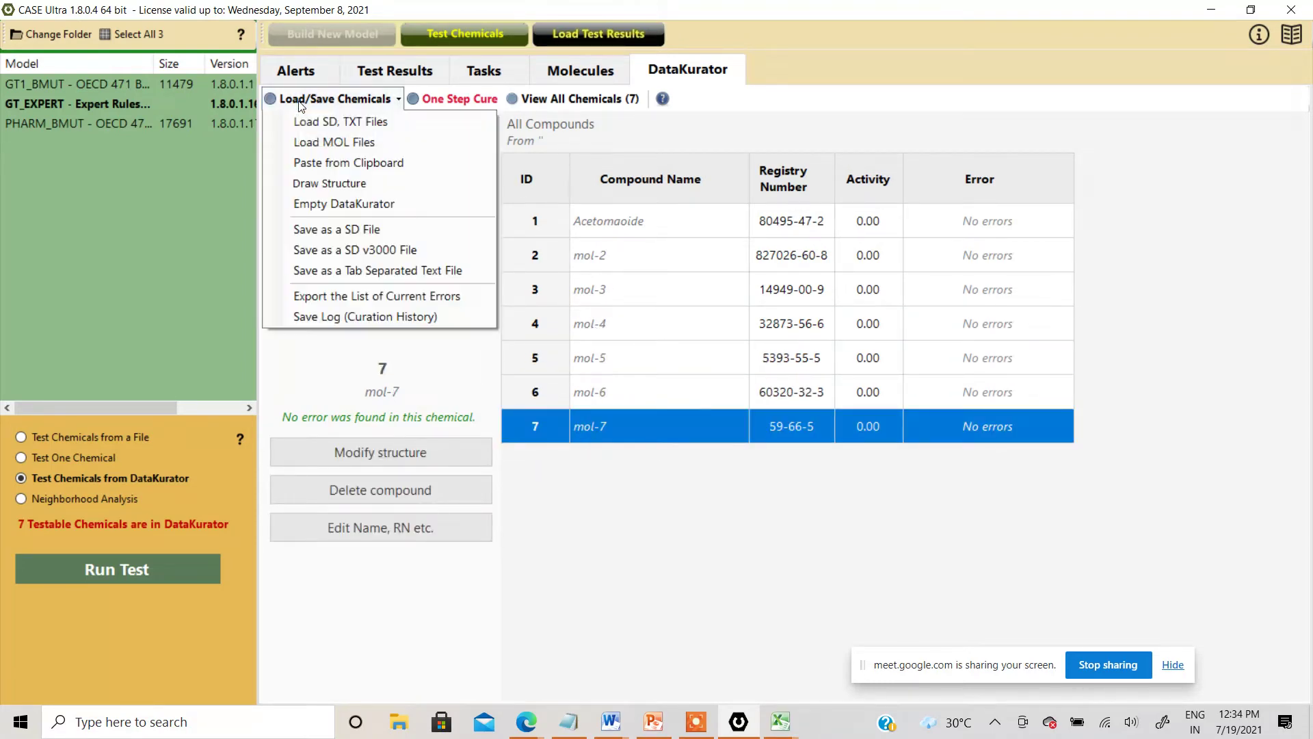
click(323, 204)
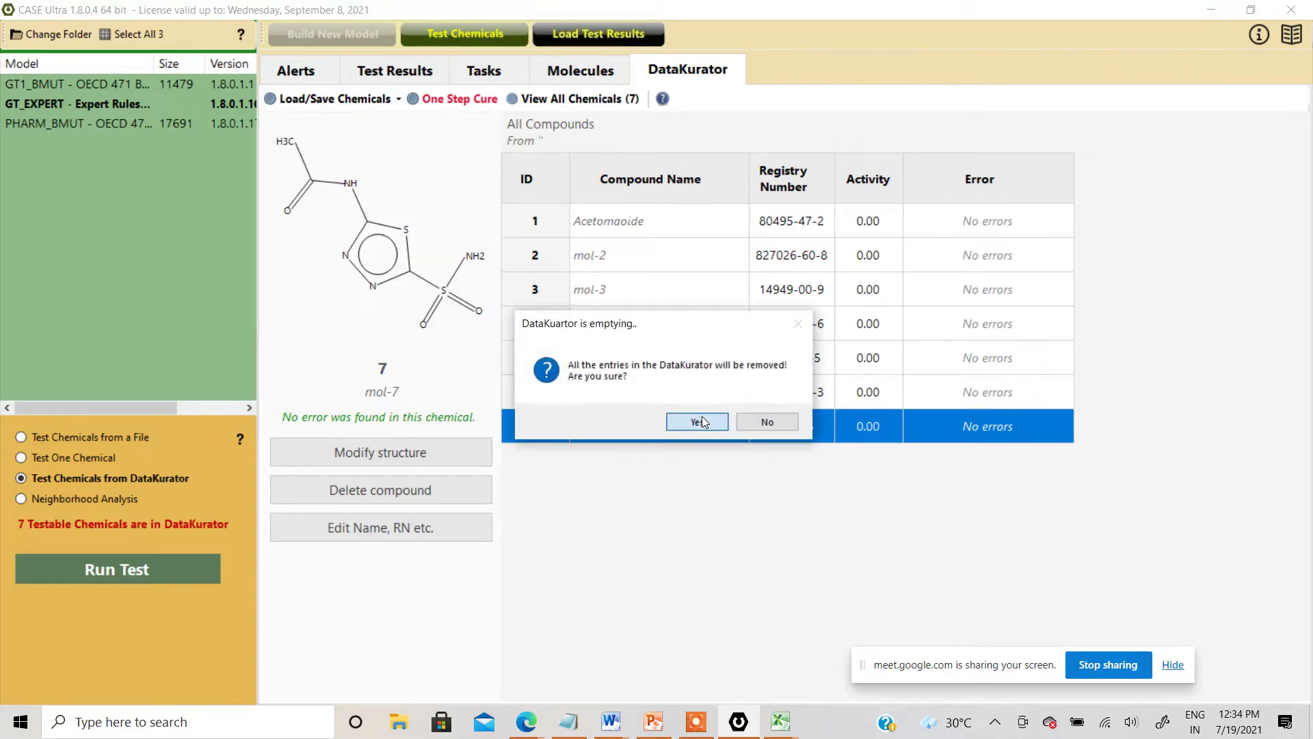
click(703, 419)
Step: Switch to the CU_TRAINING DATA workbook in Excel and copy the registry numbers, SMILES and names in A1:C7
click(780, 721)
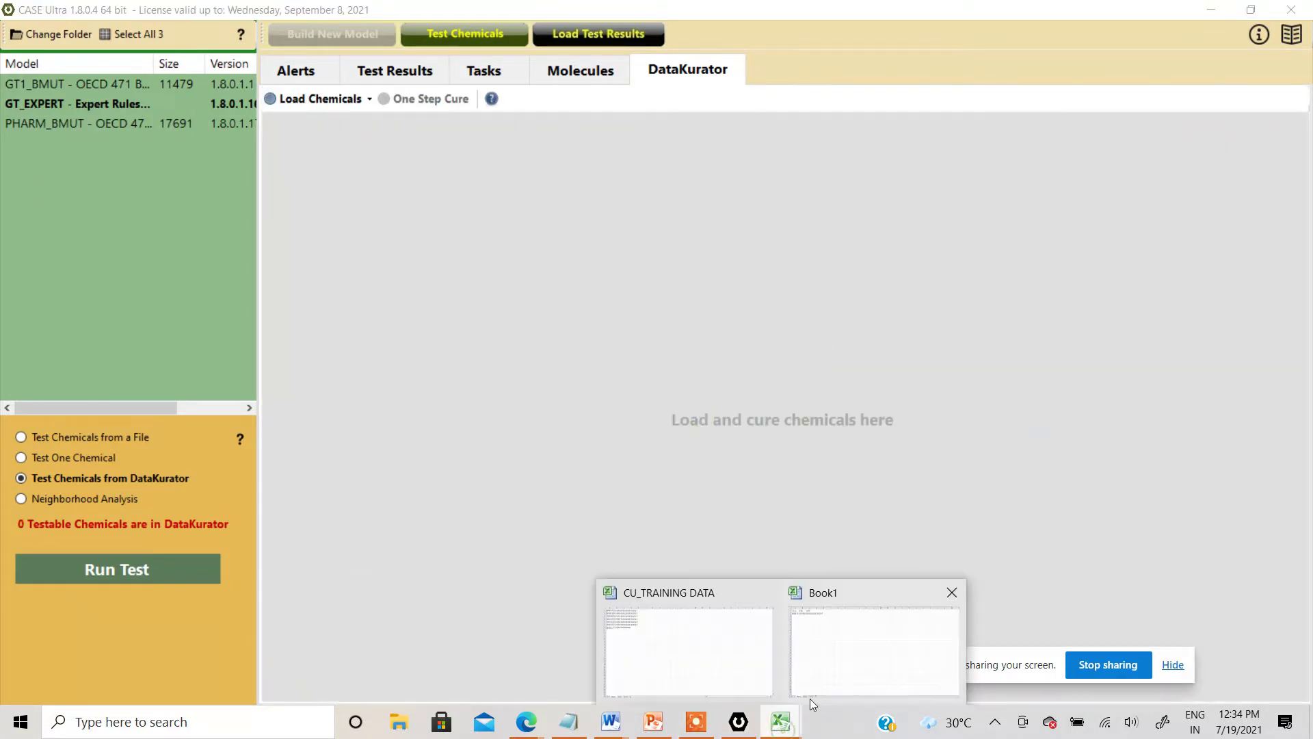
click(731, 677)
key(ctrl+c)
drag(34, 178, 151, 270)
key(ctrl+c)
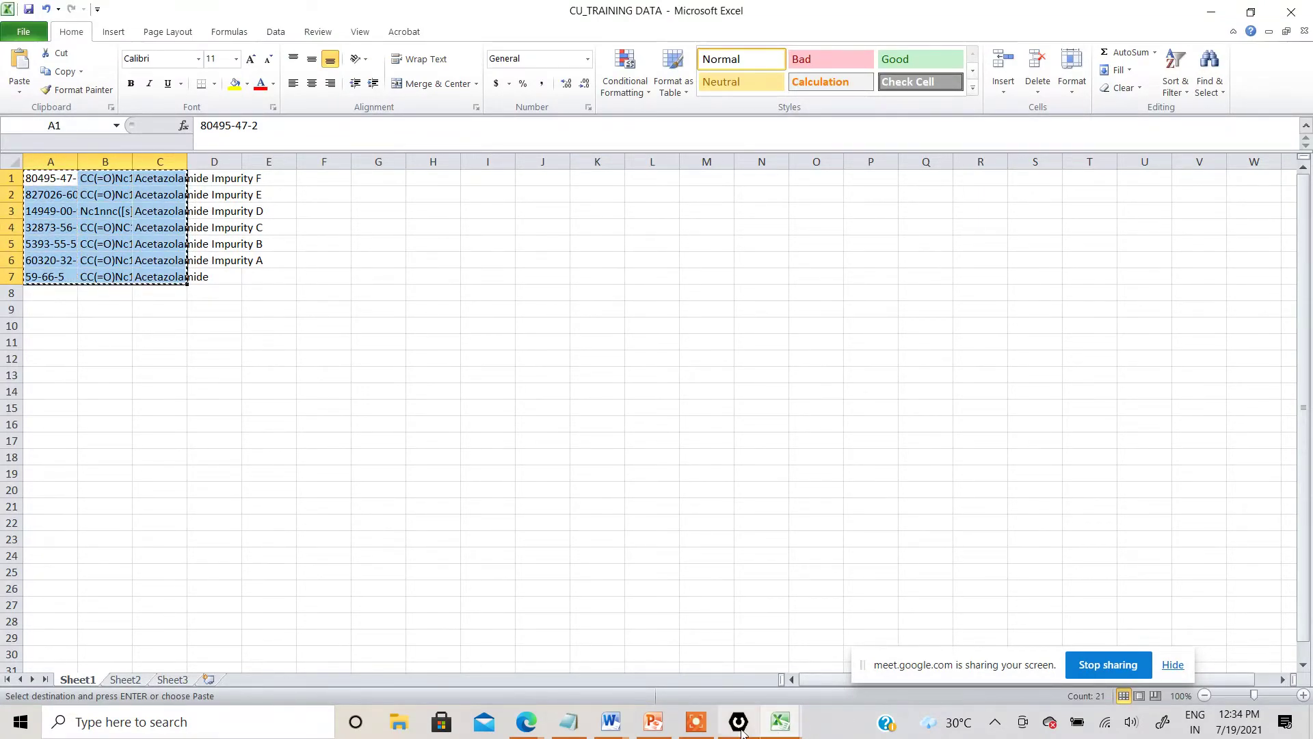
Step: Switch back to CASE Ultra and load the copied chemicals into the DataKurator from the clipboard
click(739, 722)
click(339, 104)
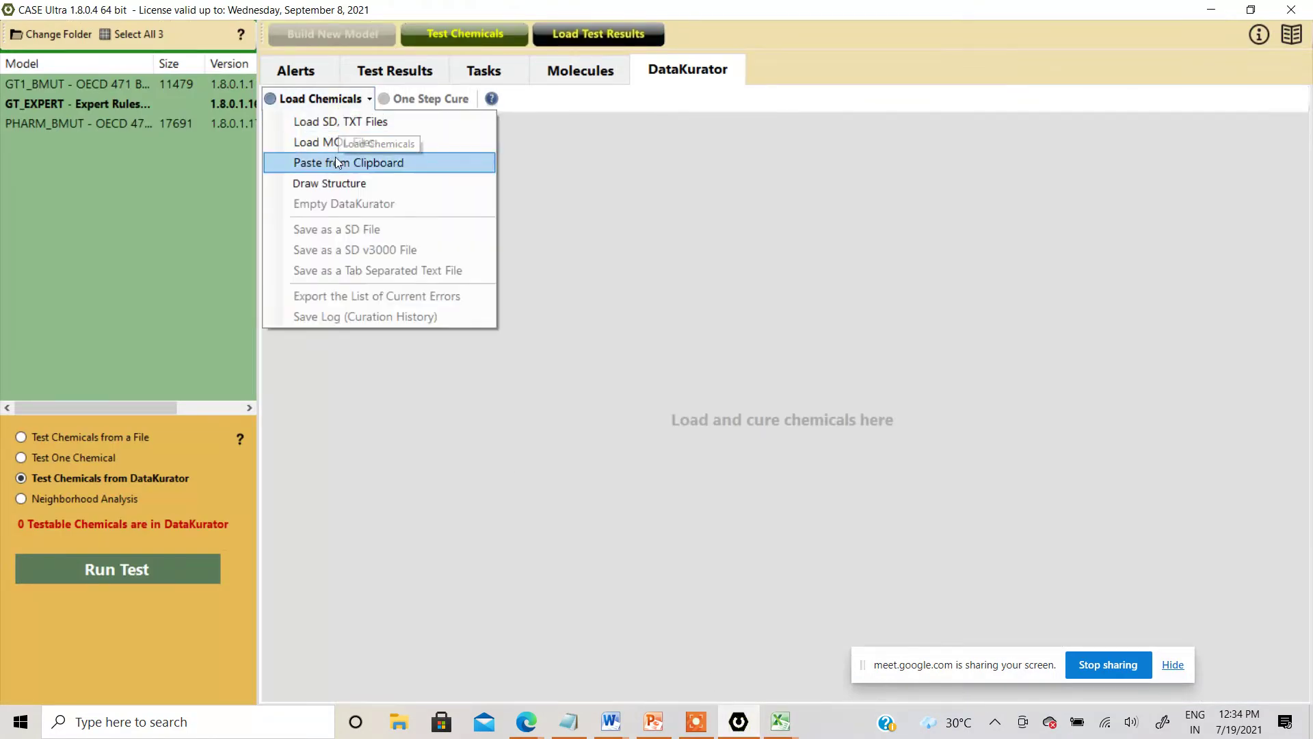
click(335, 164)
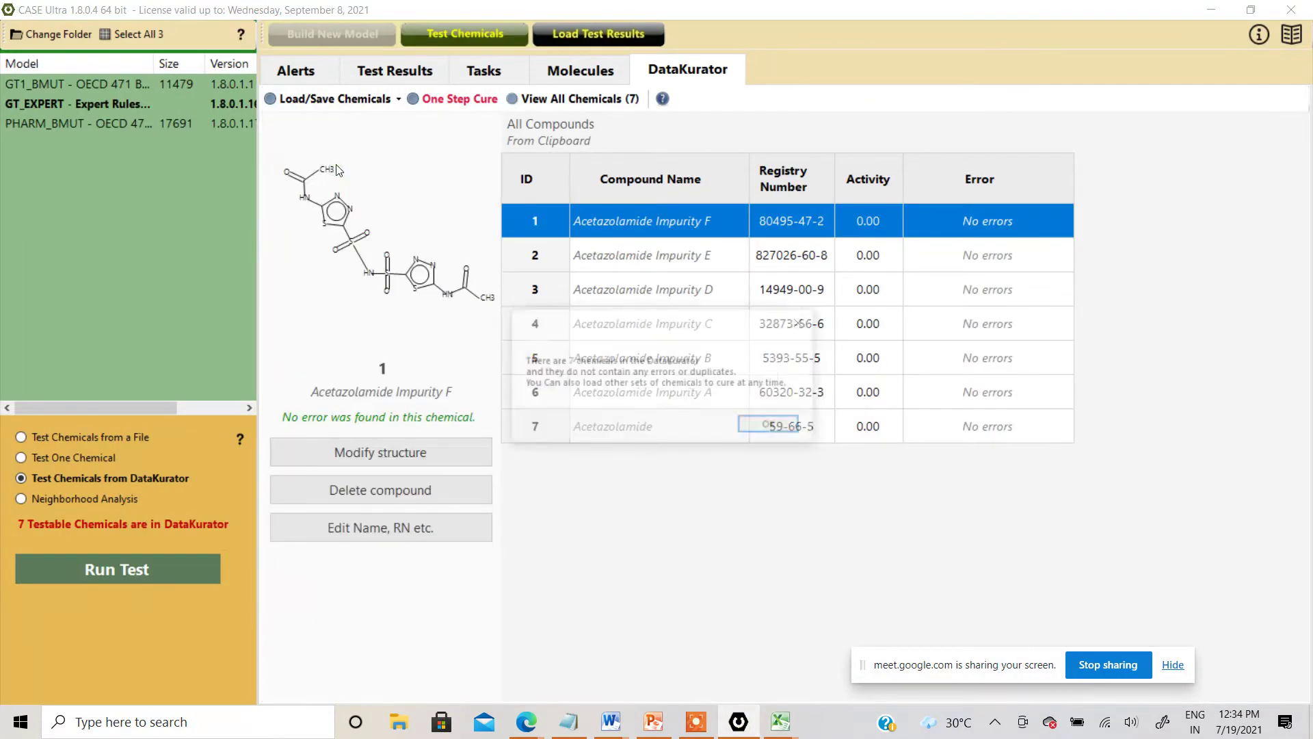
click(762, 429)
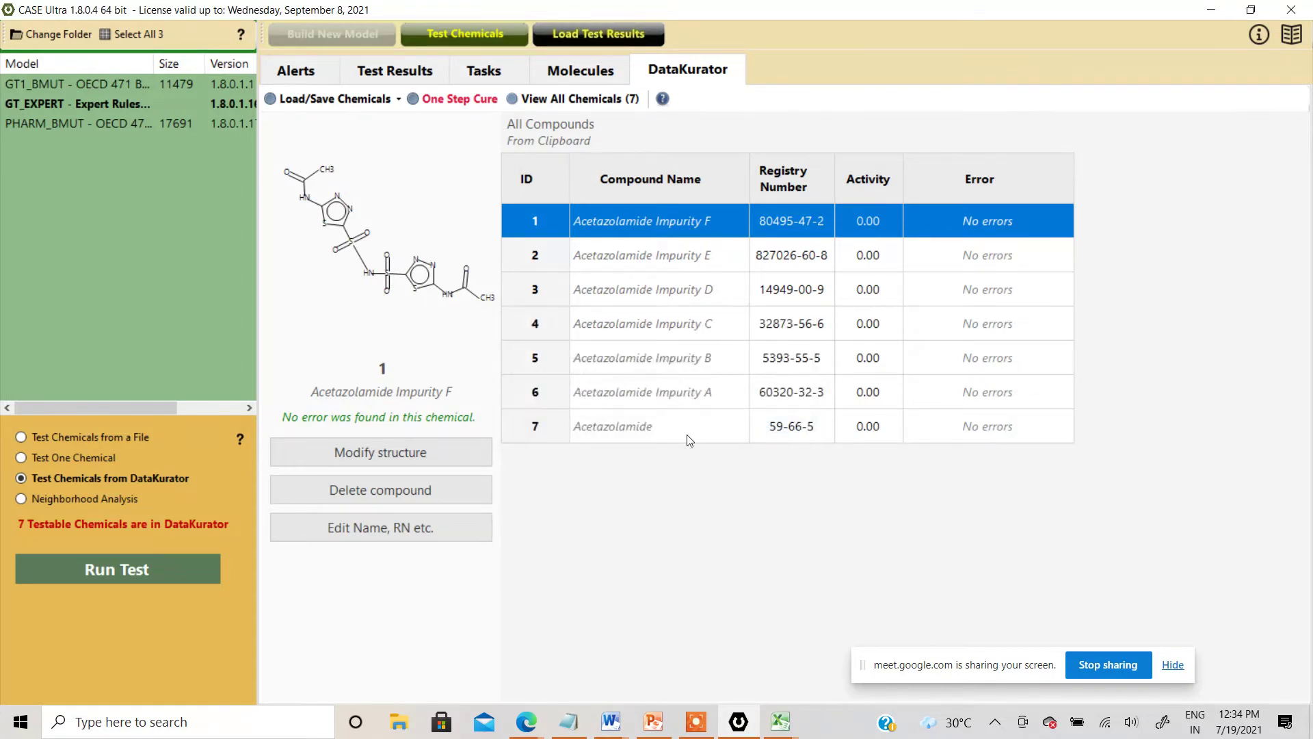
Step: Run the test on the DataKurator chemicals with the GT1_BMUT and GT_EXPERT models
click(93, 82)
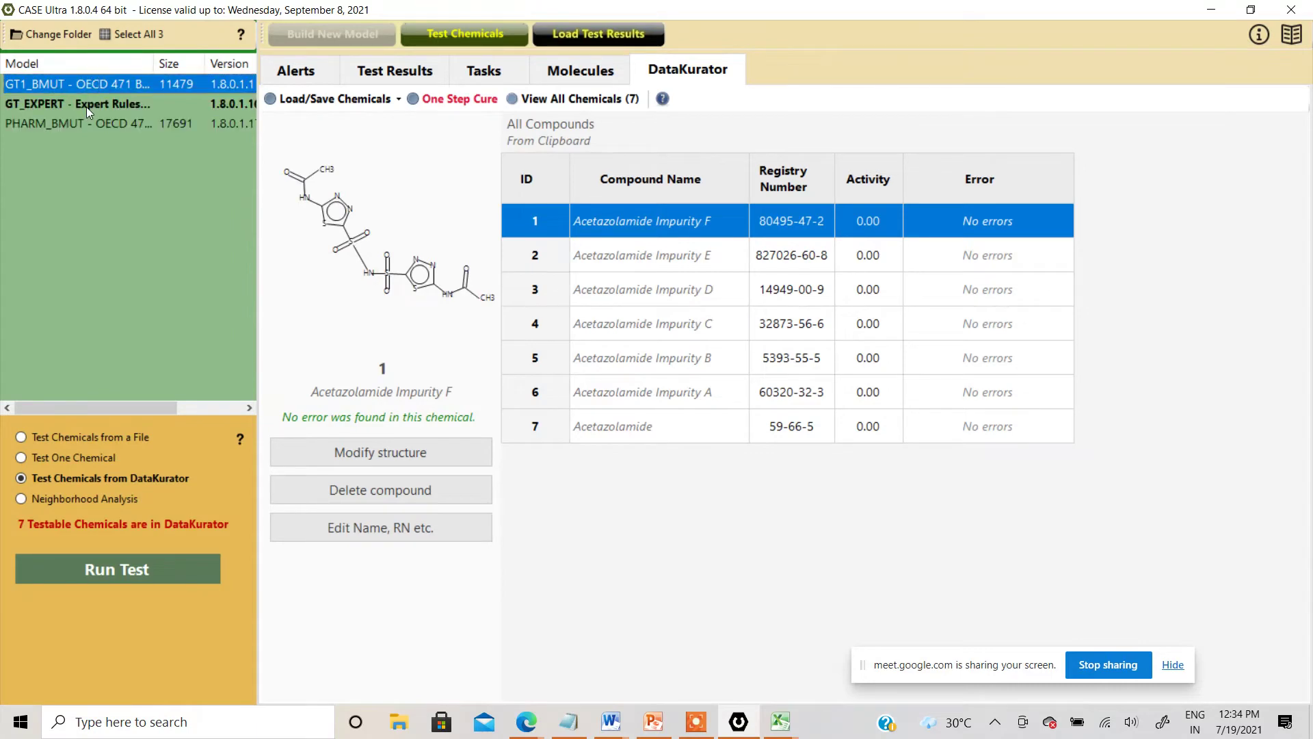
click(86, 107)
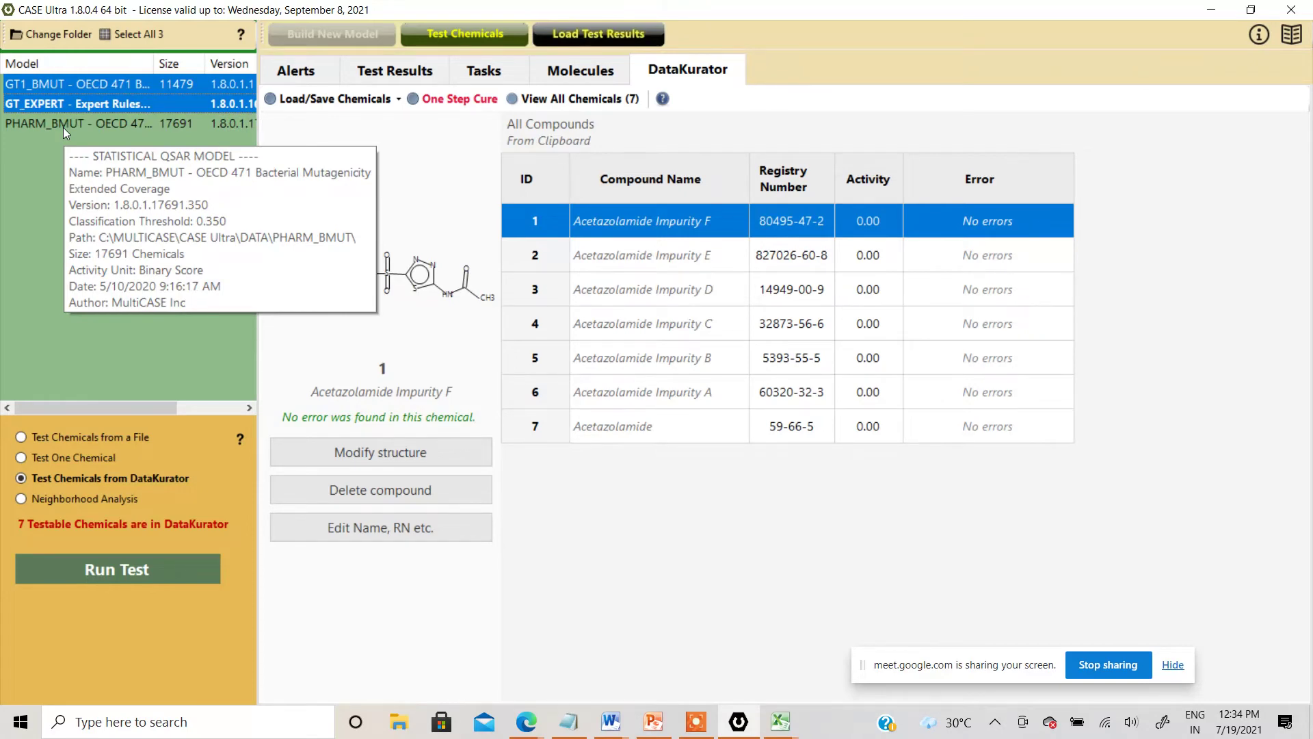
click(134, 569)
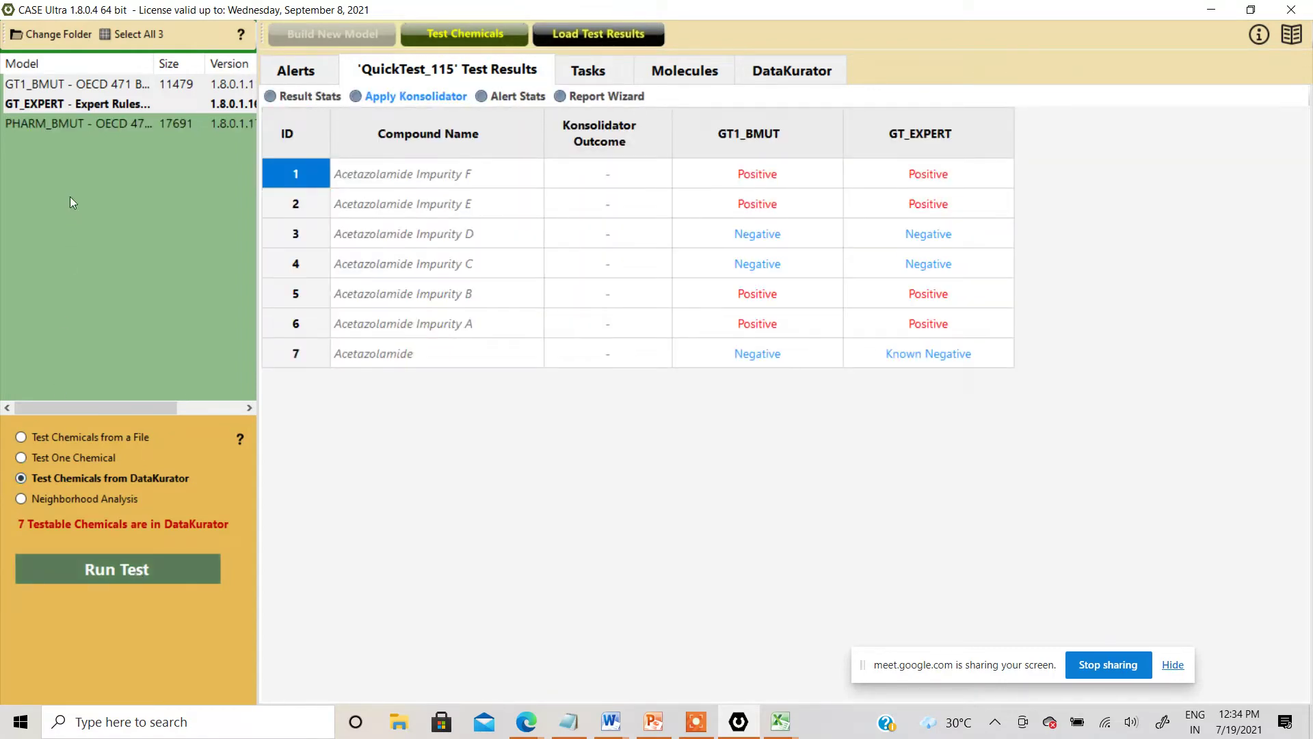
Step: Display the training set chemicals of the PHARM_BMUT model
mouse_move(56, 131)
mouse_move(56, 81)
click(74, 125)
right_click(74, 126)
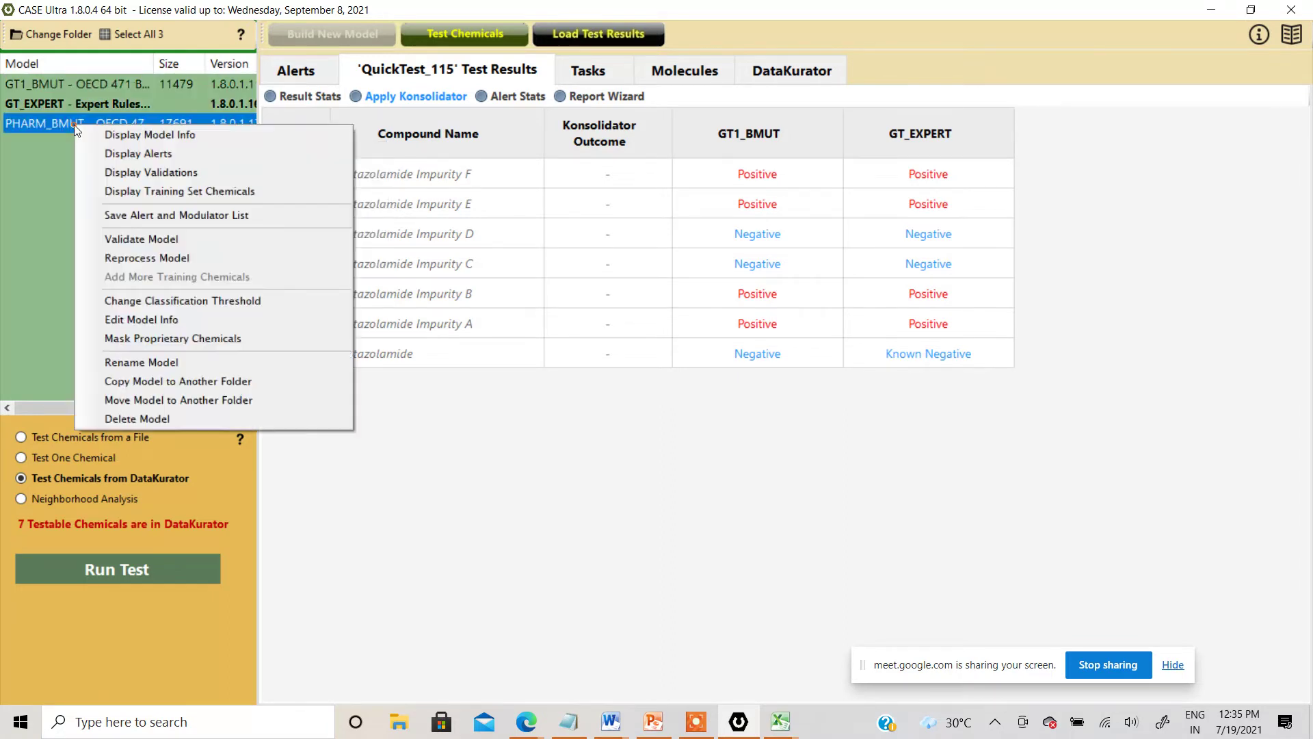
click(169, 191)
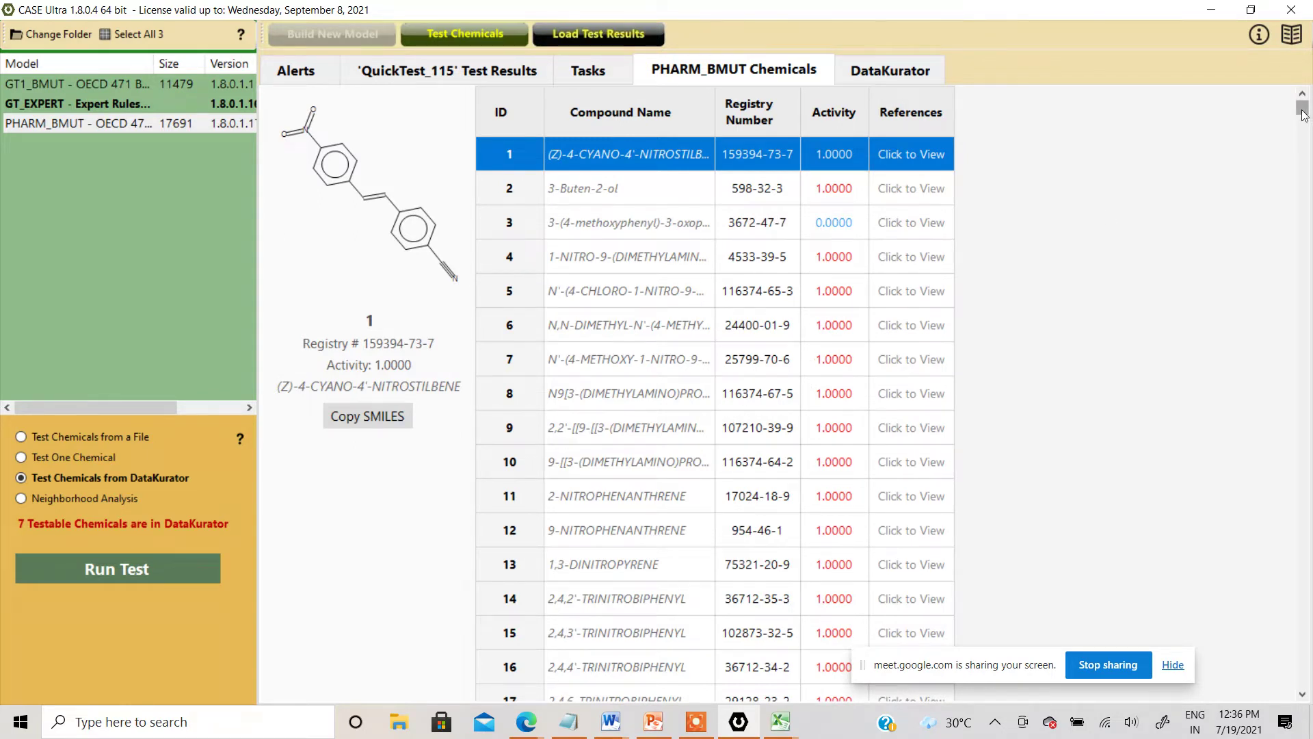
Step: Examine the proprietary chemical entries between IDs 9143 and 9147 in the PHARM_BMUT training set
drag(1303, 115, 1310, 410)
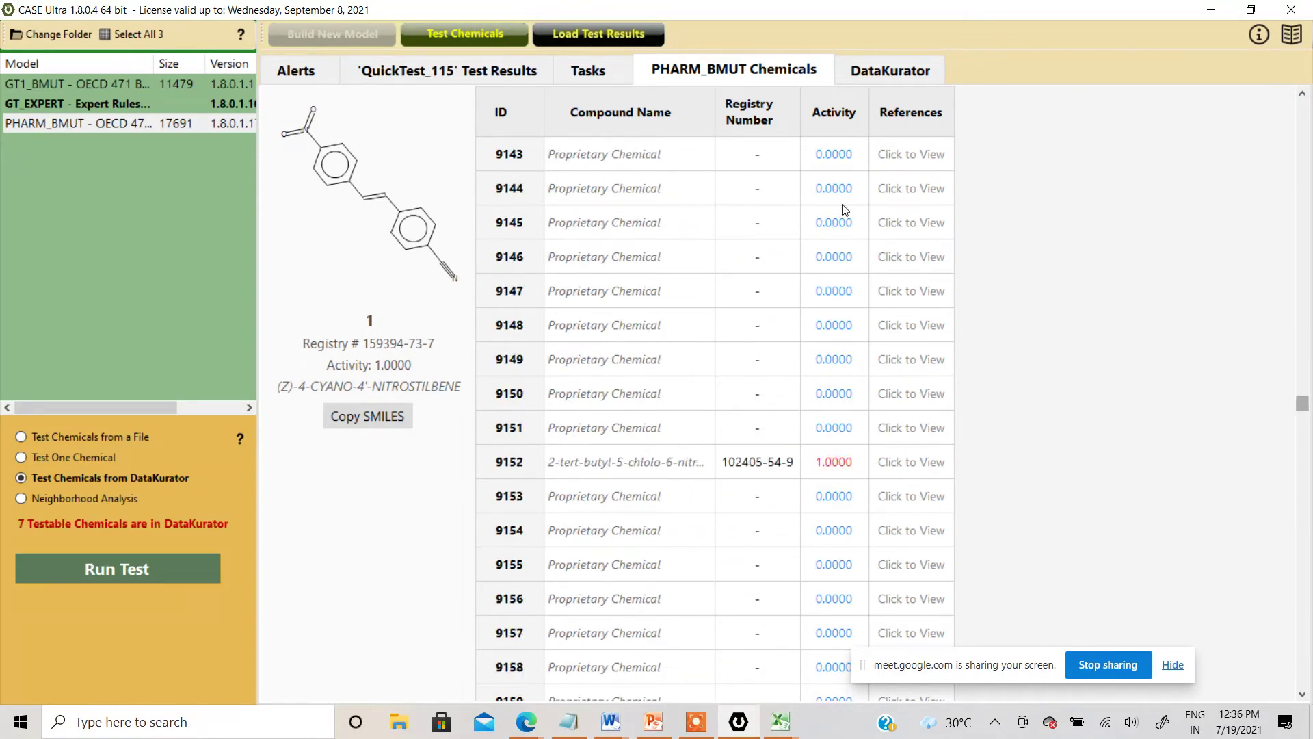
click(593, 223)
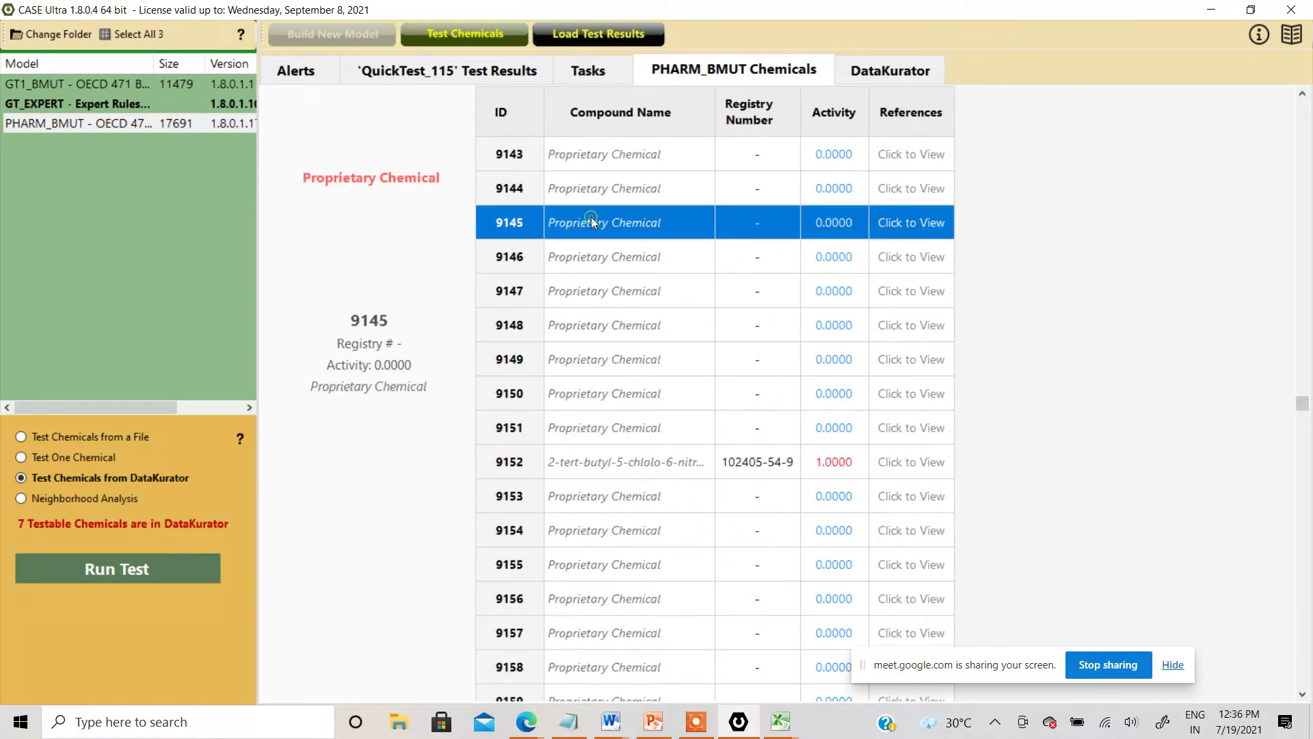
click(595, 263)
click(594, 293)
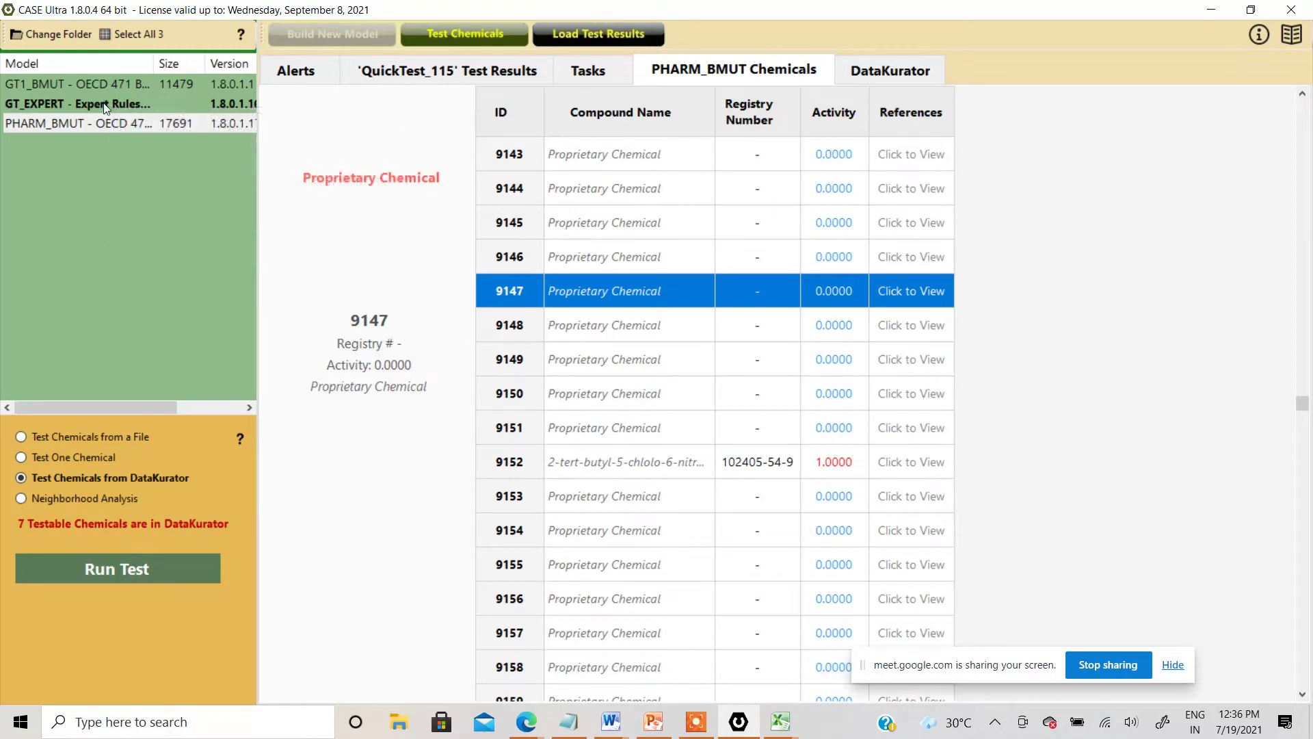
mouse_move(104, 104)
click(80, 83)
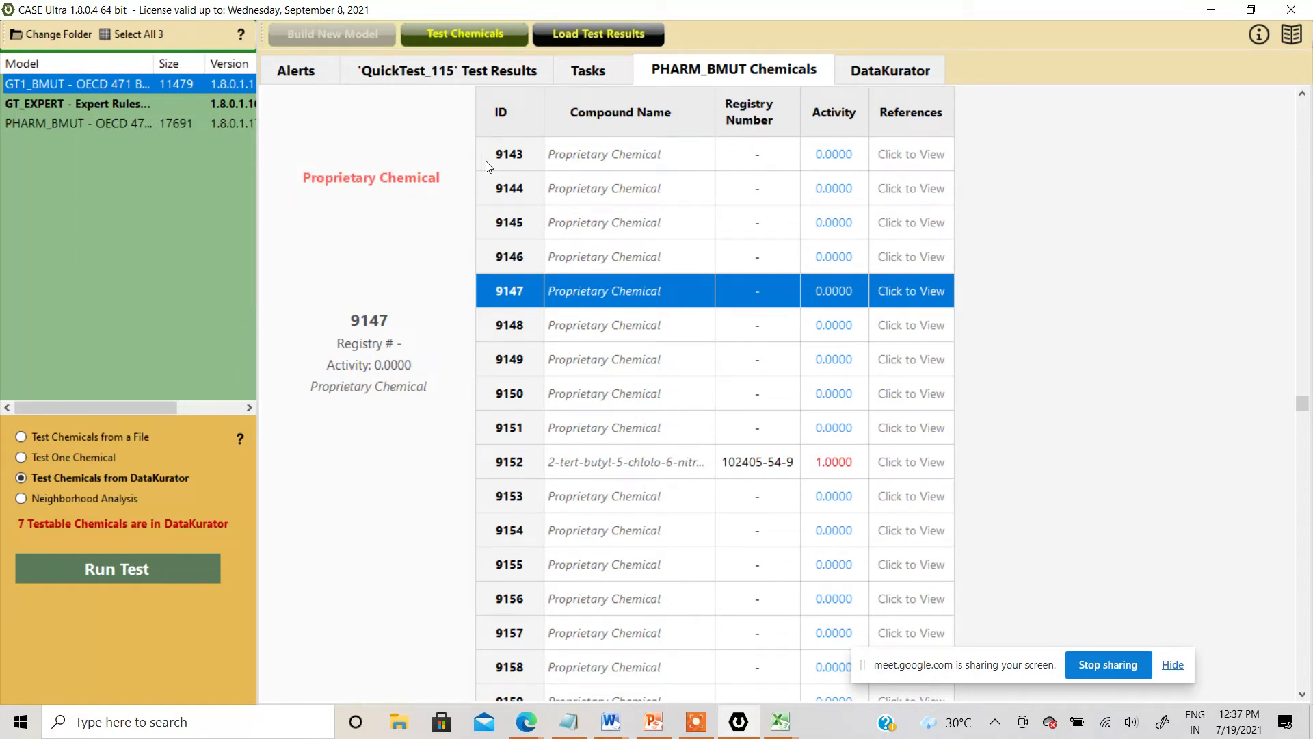
click(573, 157)
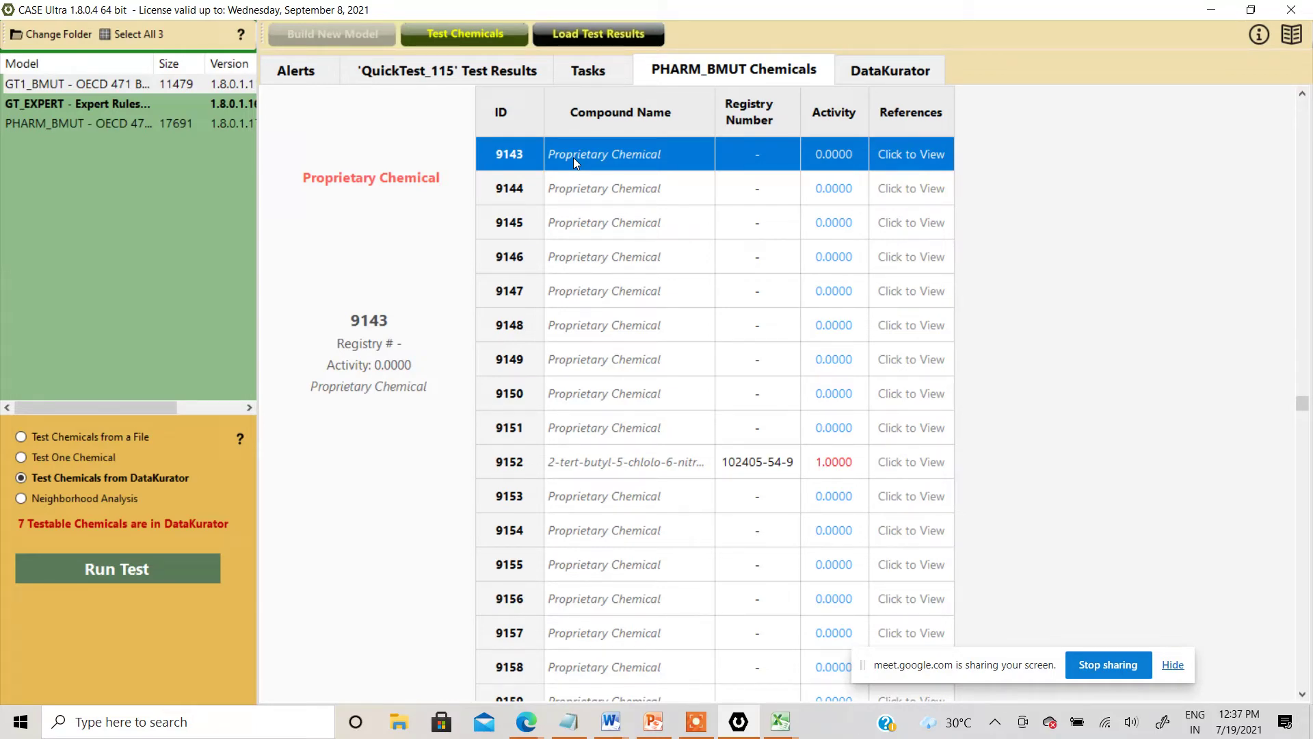
click(575, 190)
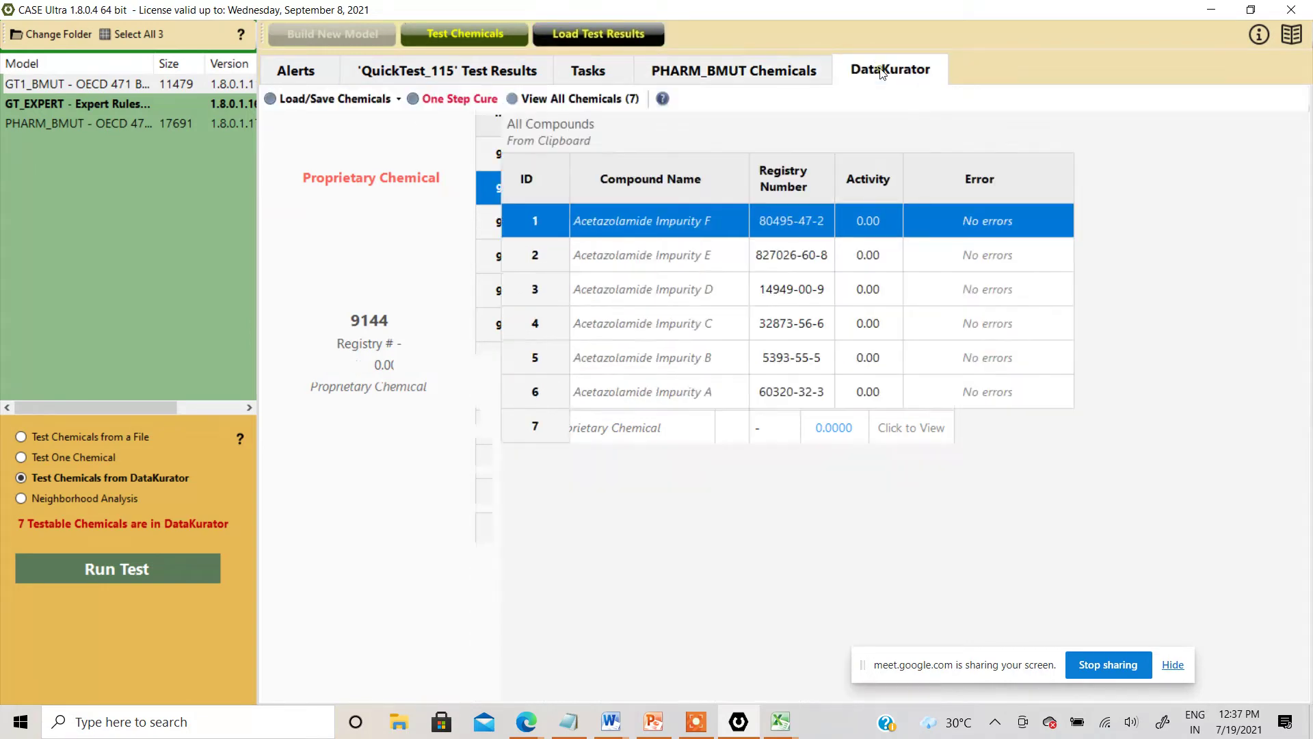
Step: Return to the QuickTest_115 test results and highlight the GT1_BMUT and GT_EXPERT models
click(883, 71)
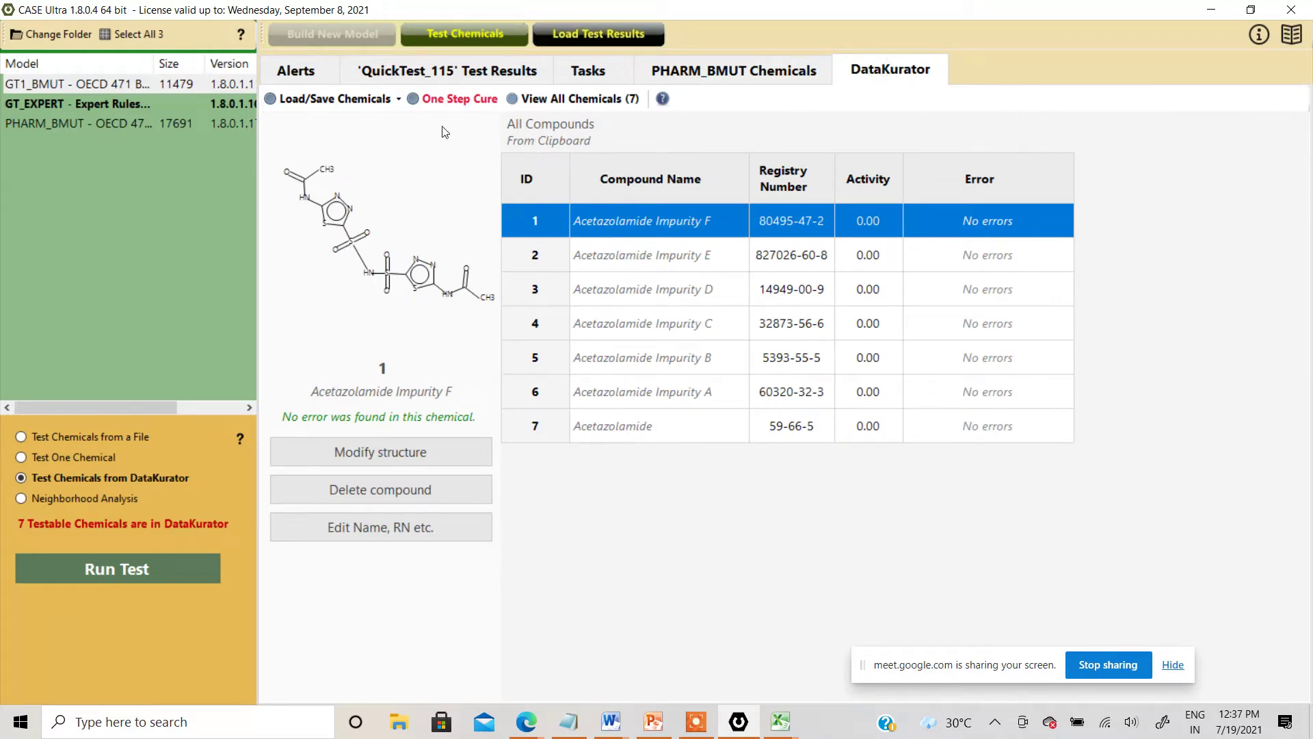
click(611, 78)
click(691, 77)
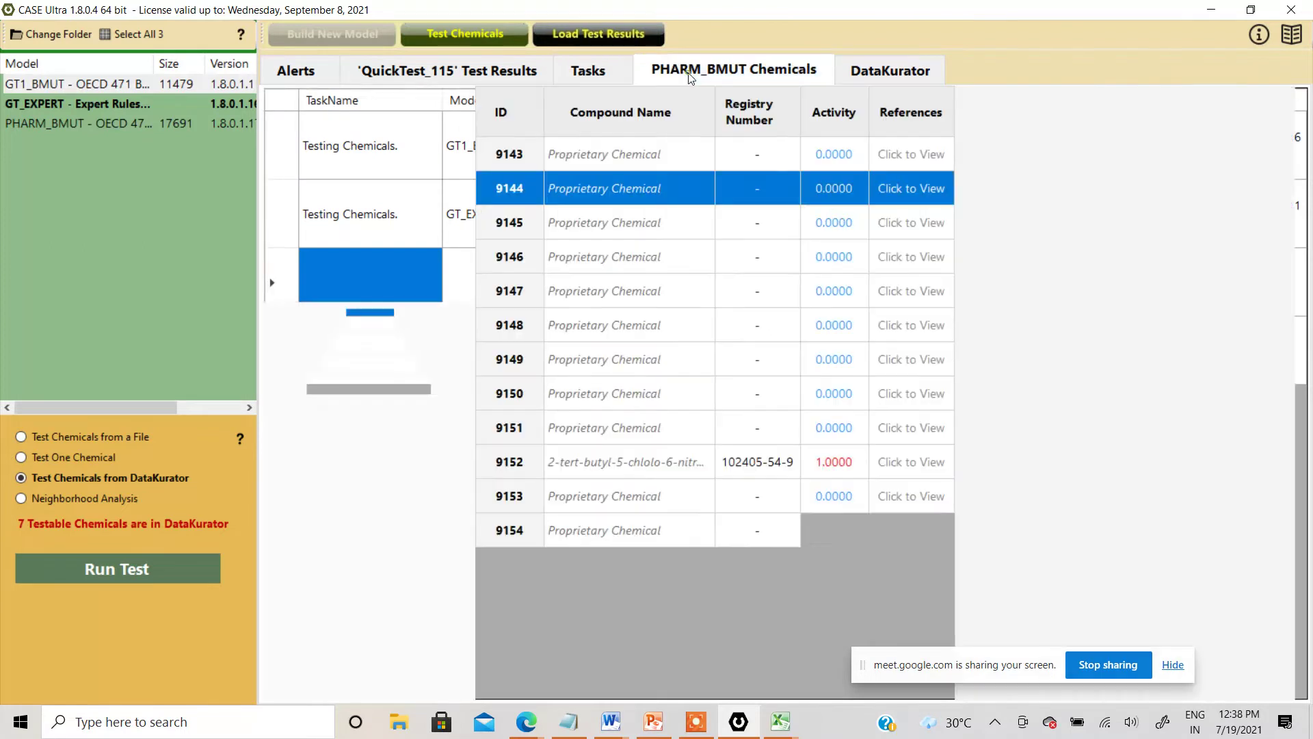
click(323, 81)
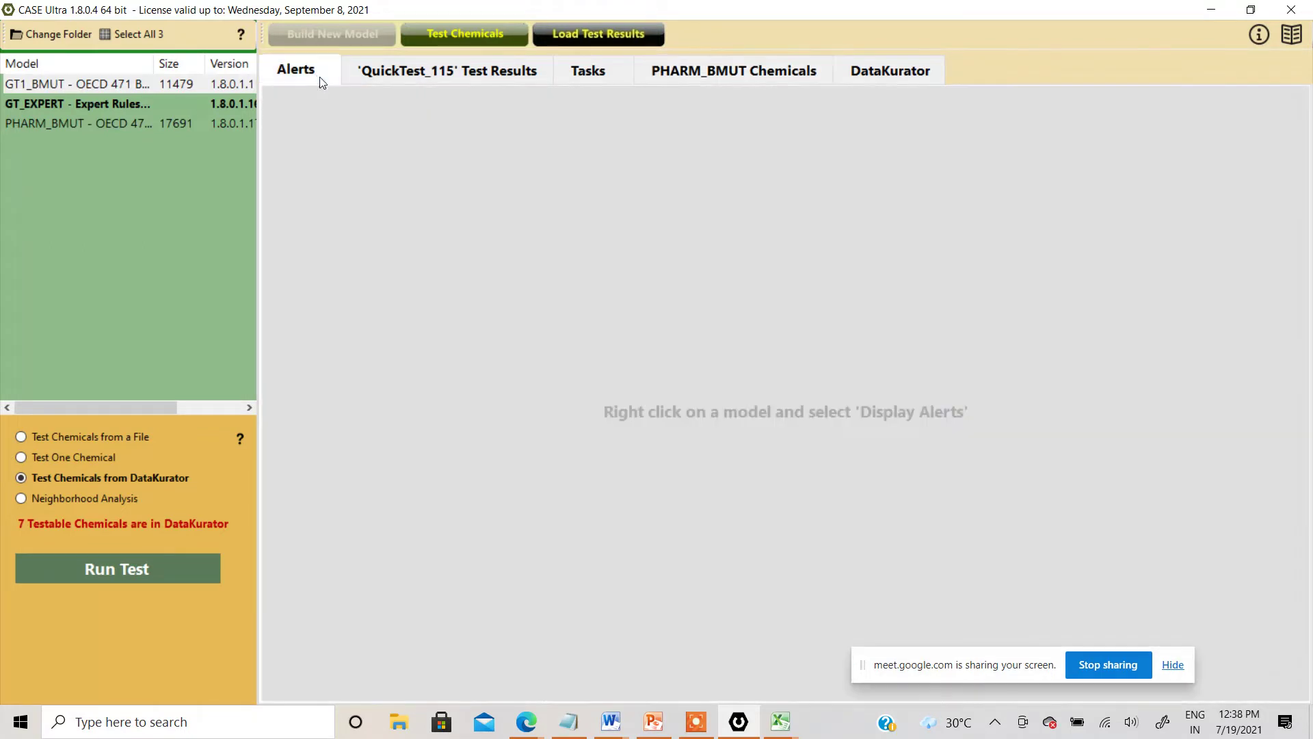
click(431, 86)
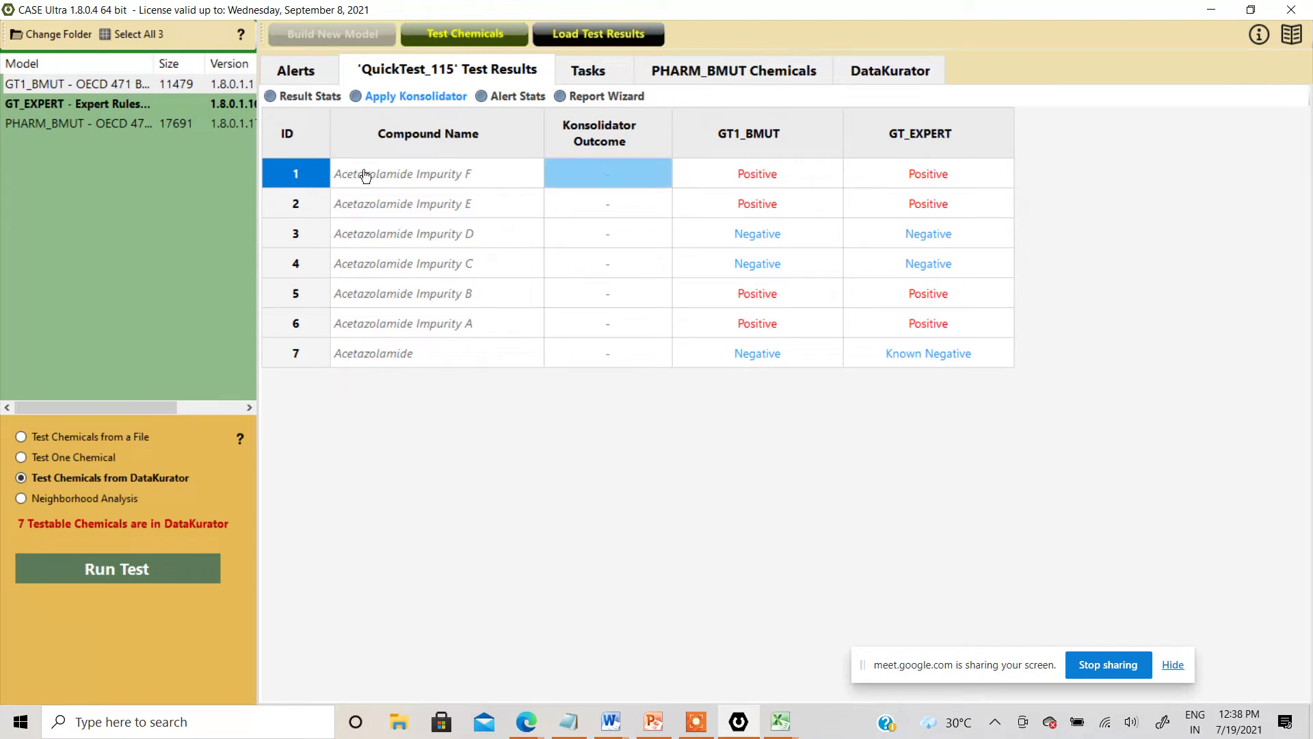
click(96, 105)
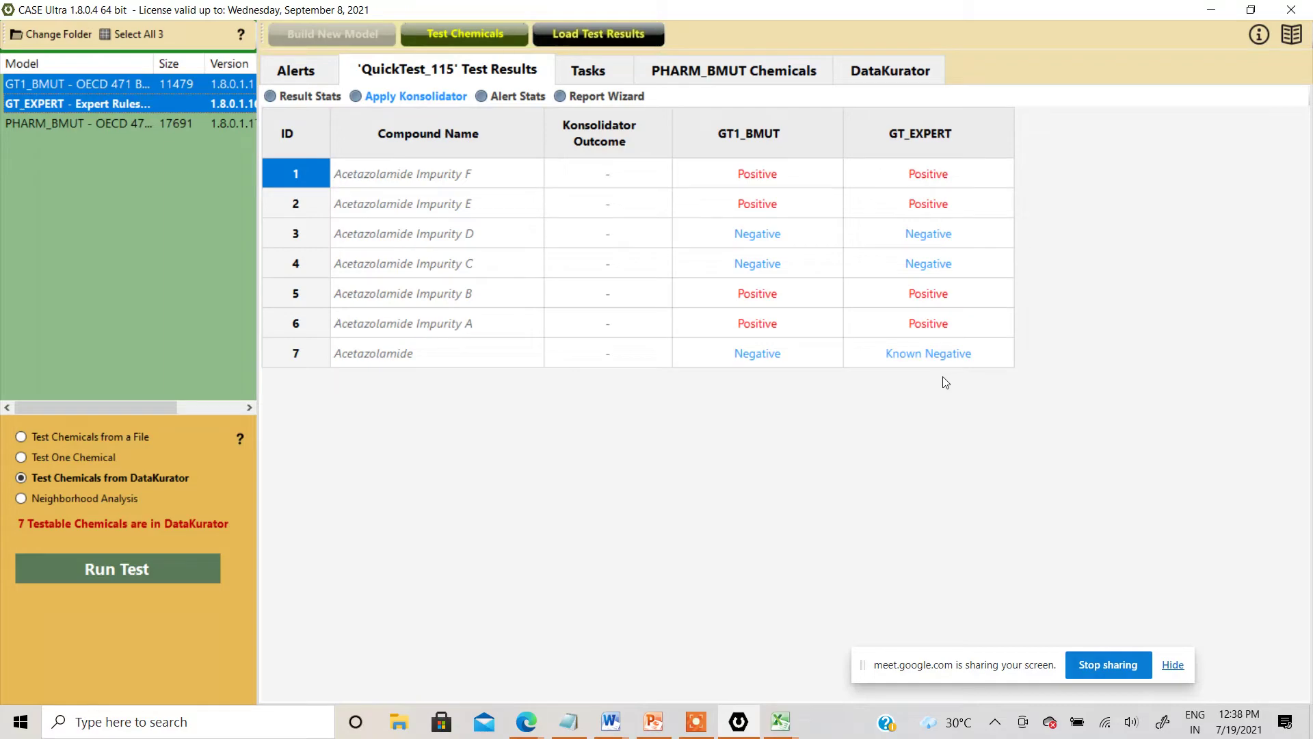
Step: Review the GT_EXPERT report for Acetazolamide through its alerts, conclusions and experimental data references, and go back to the result table
double_click(901, 364)
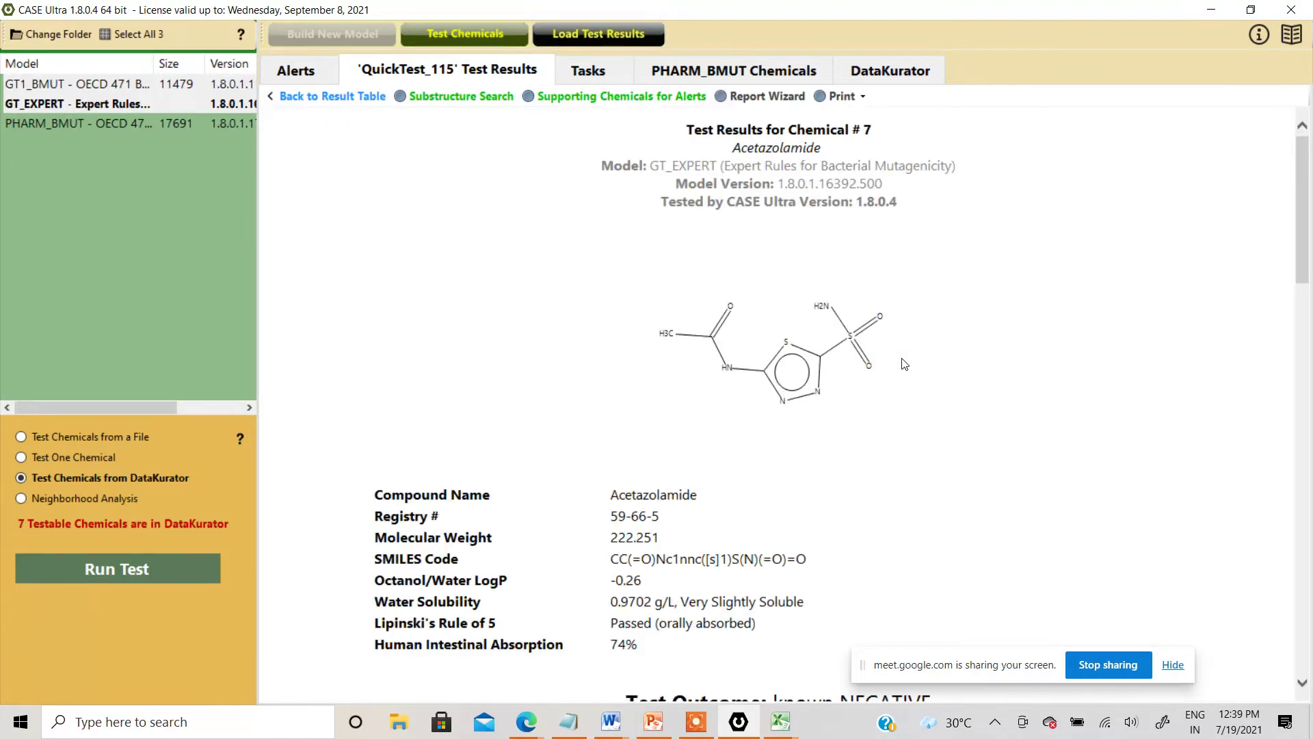
scroll(798, 432, down, 5)
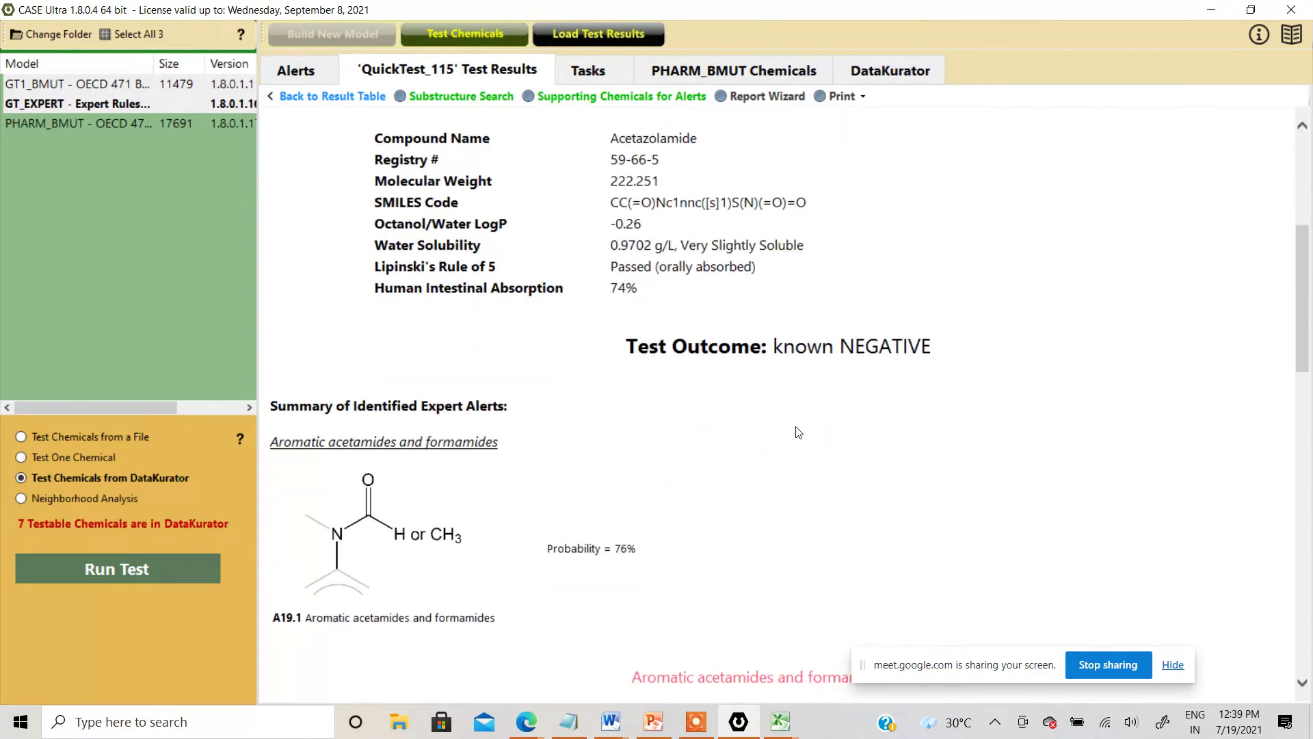
scroll(798, 432, down, 5)
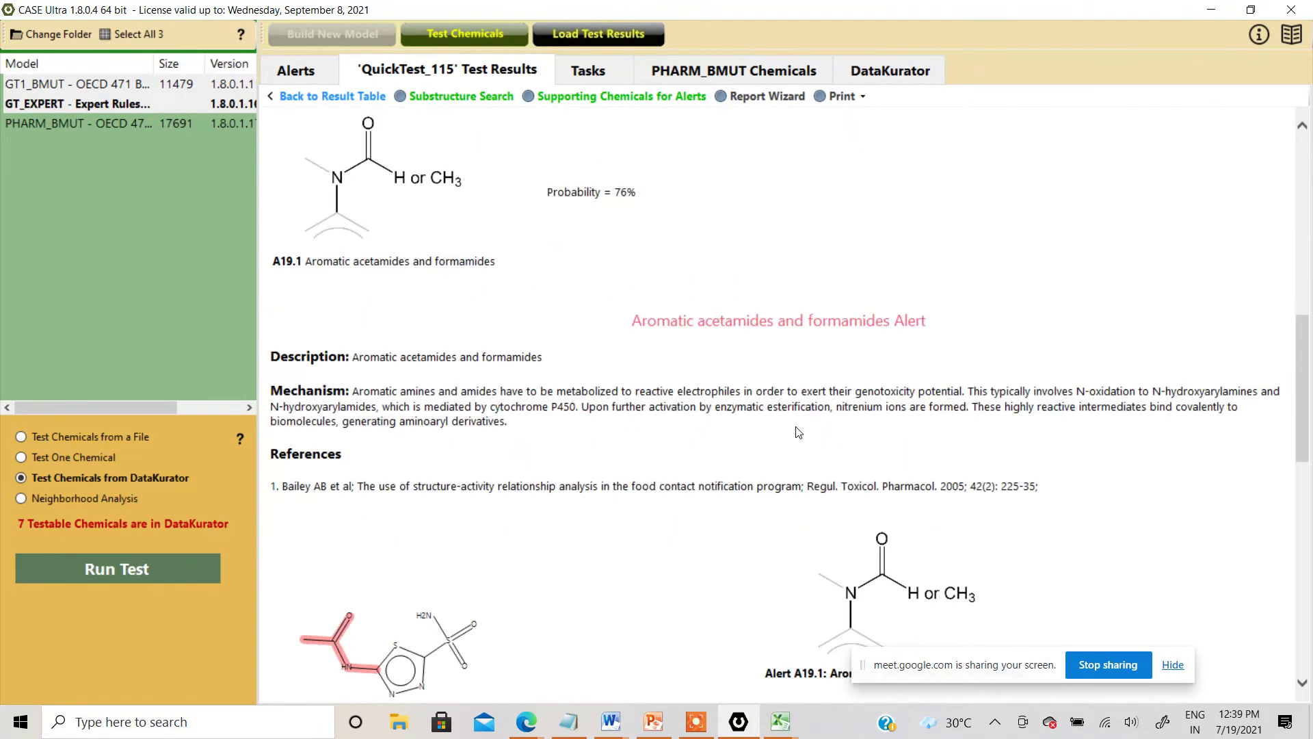
scroll(798, 432, down, 8)
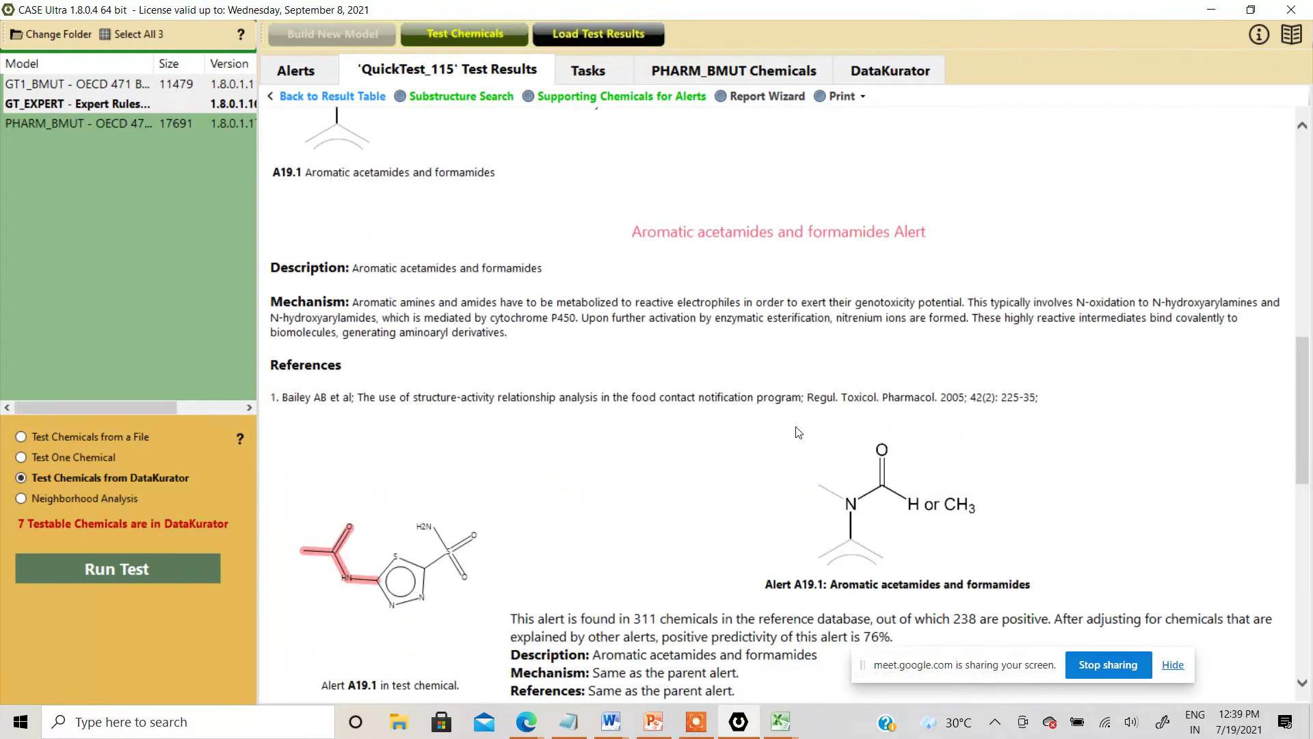
scroll(798, 432, down, 3)
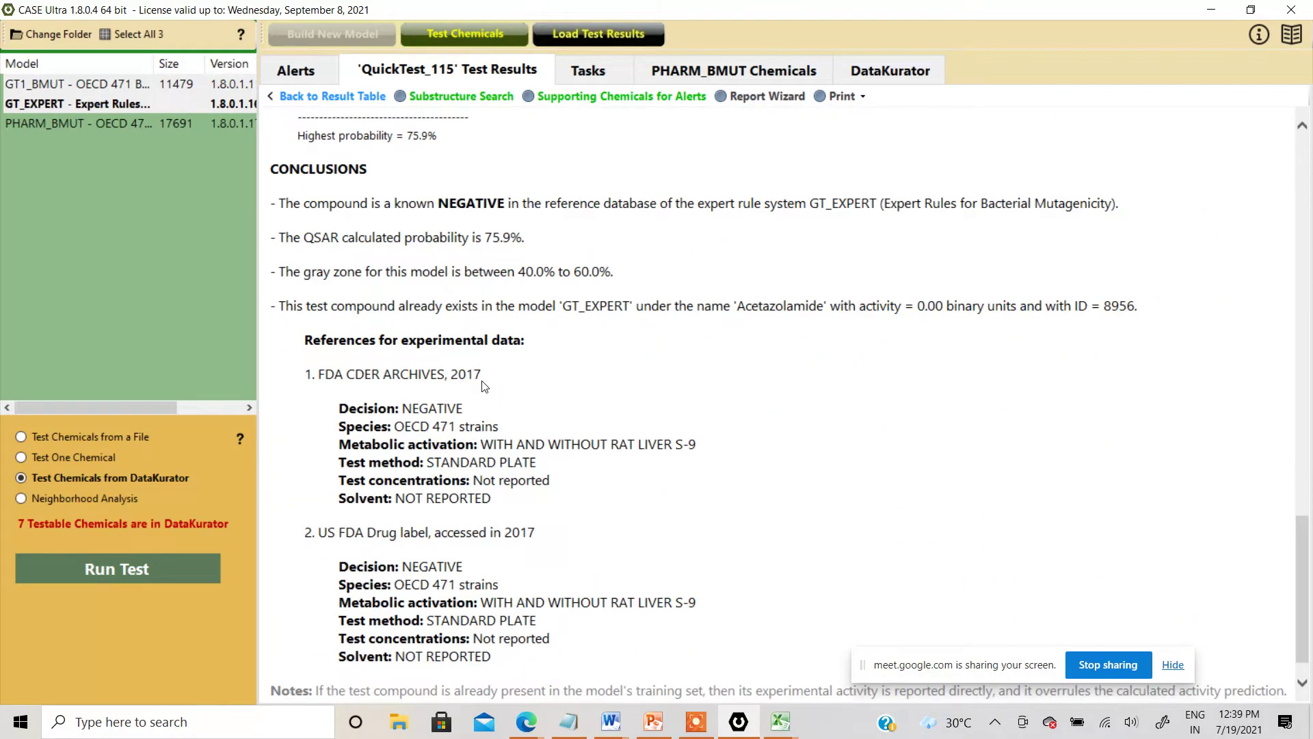
scroll(490, 388, up, 1)
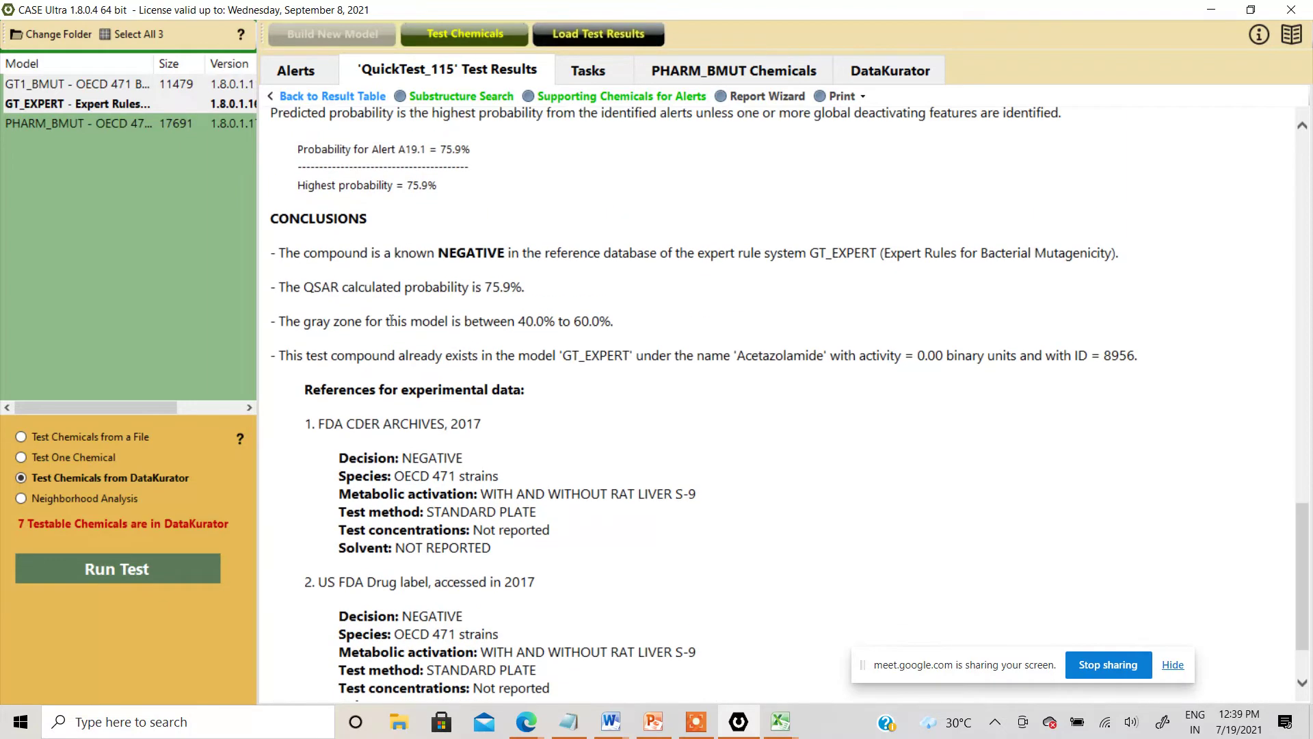
click(358, 97)
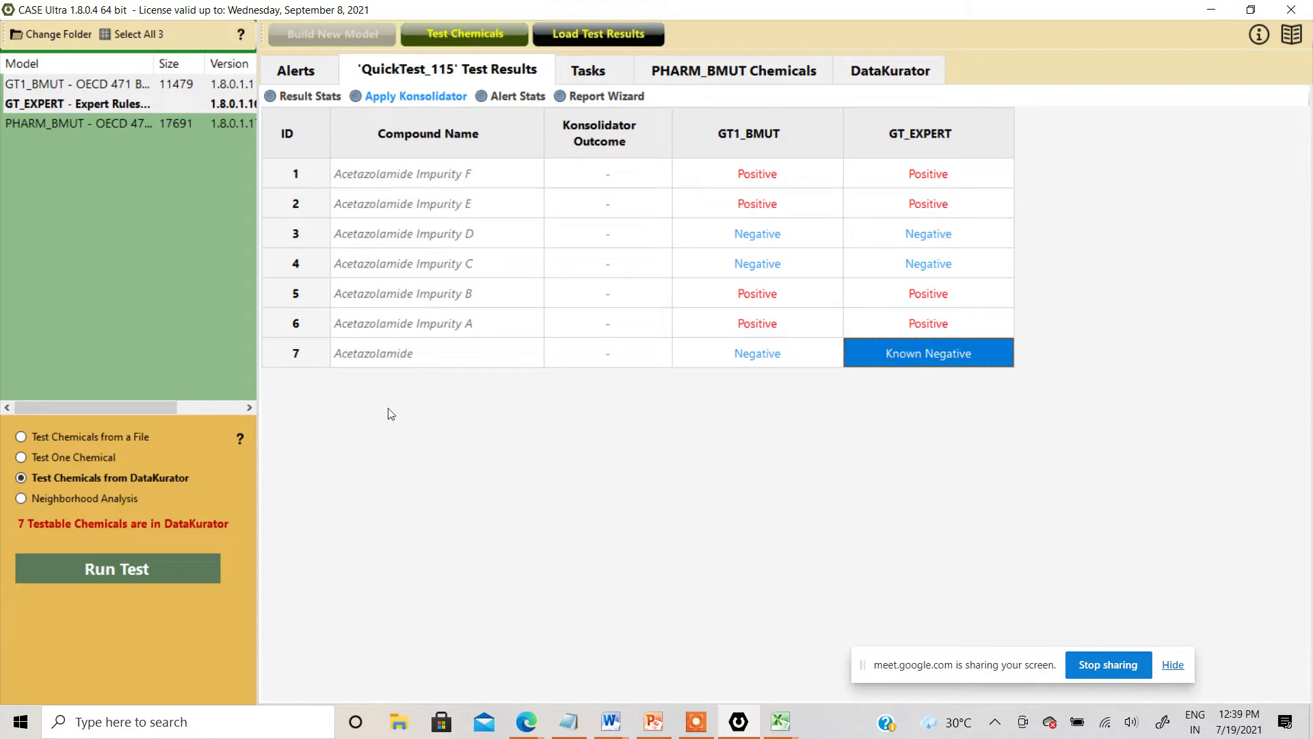
Step: Apply the Konsolidator to the test results with 5 analogs and Alert Environment Similarity, leaving the inert substance IDs blank
click(405, 355)
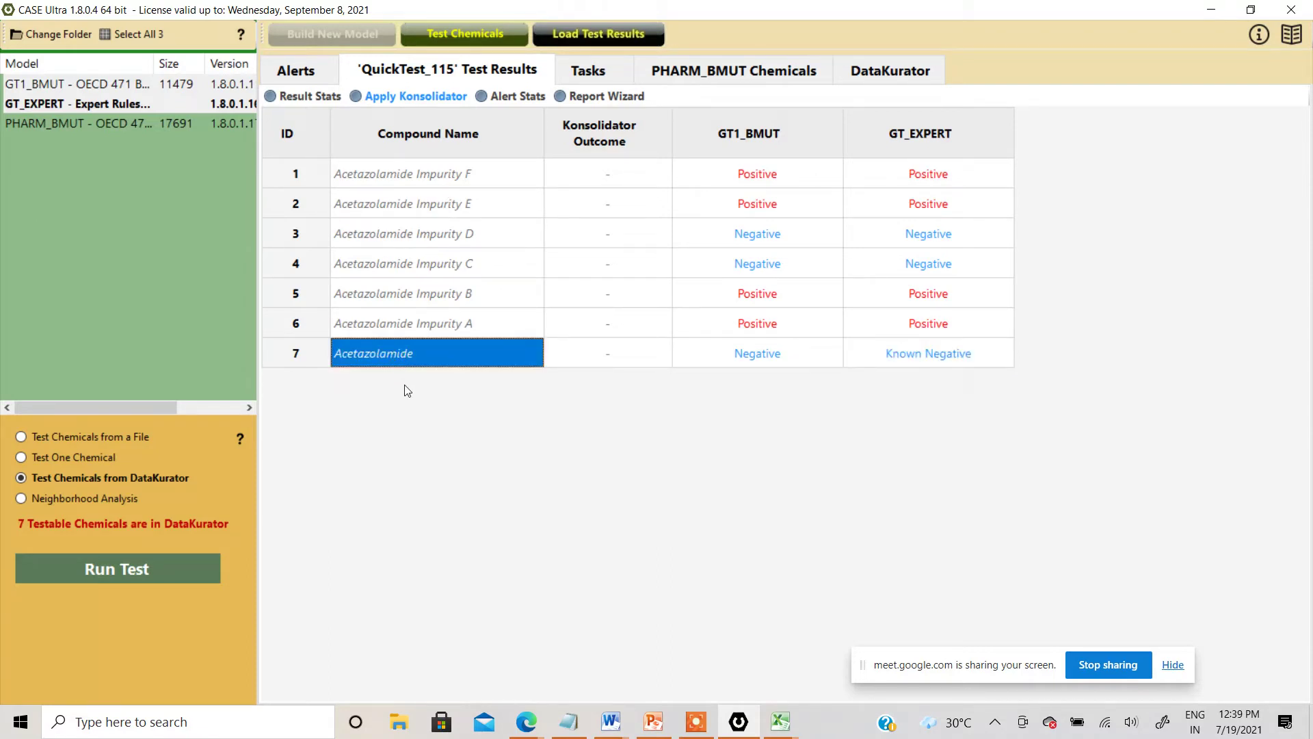
click(430, 96)
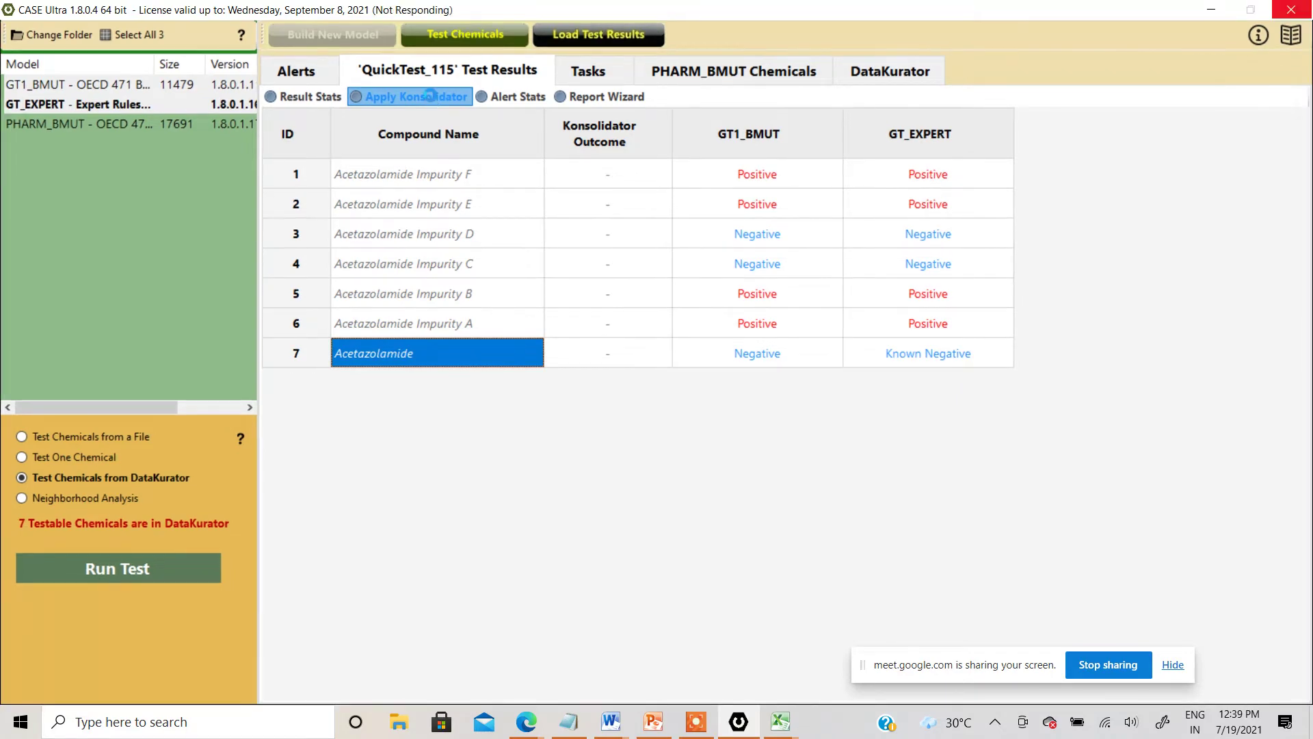
drag(571, 91, 926, 122)
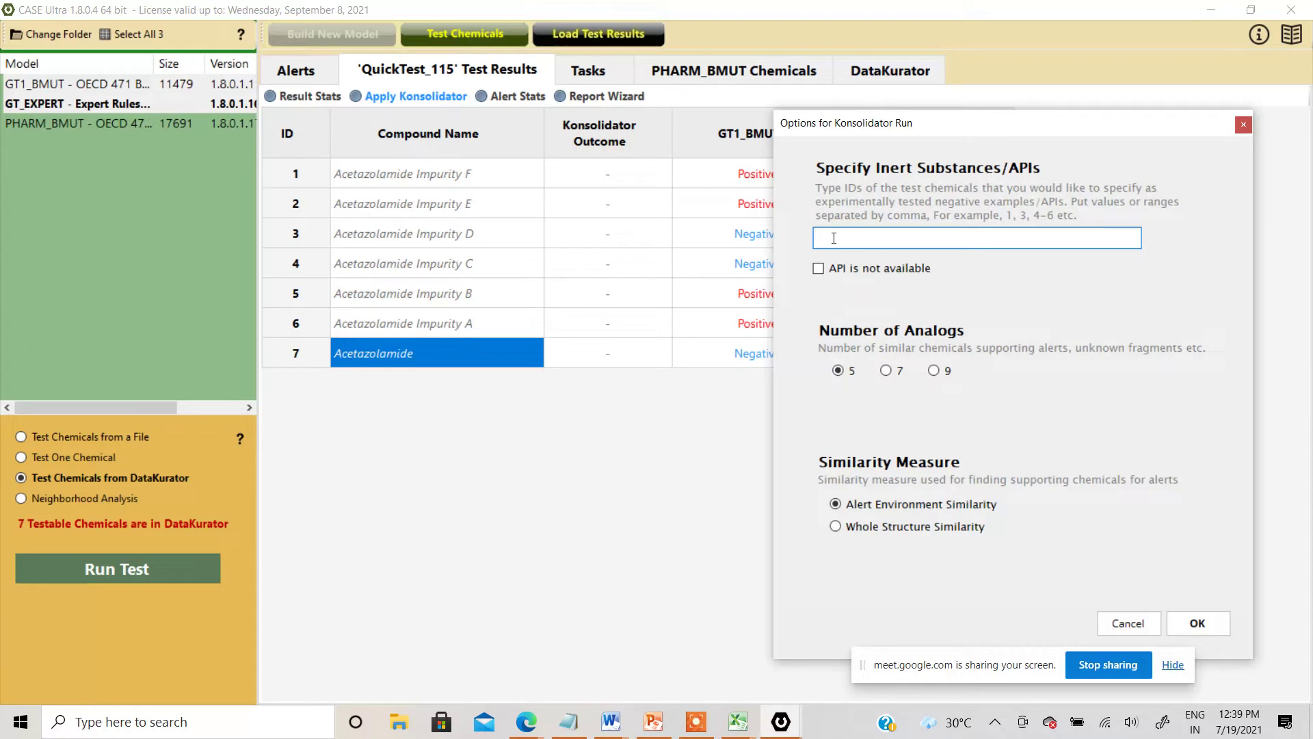
text(7)
key(BackSpace)
drag(860, 127, 759, 86)
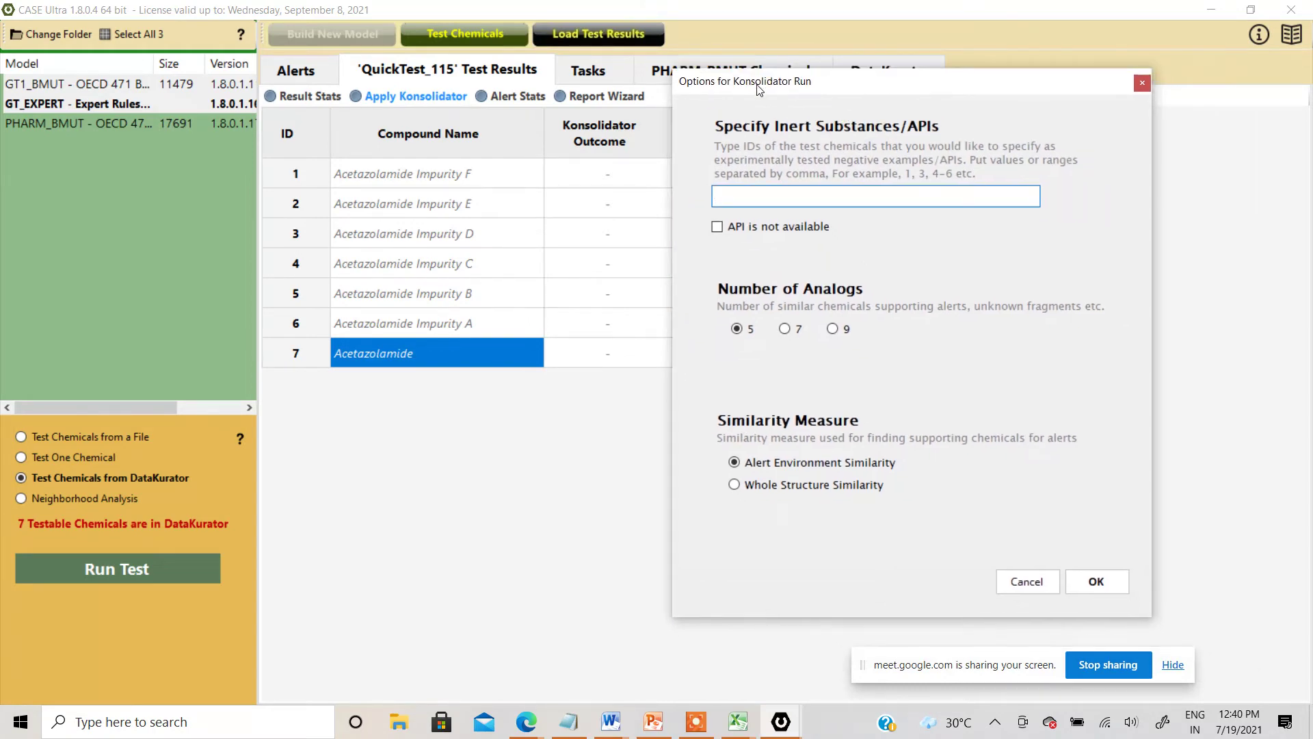
click(1097, 583)
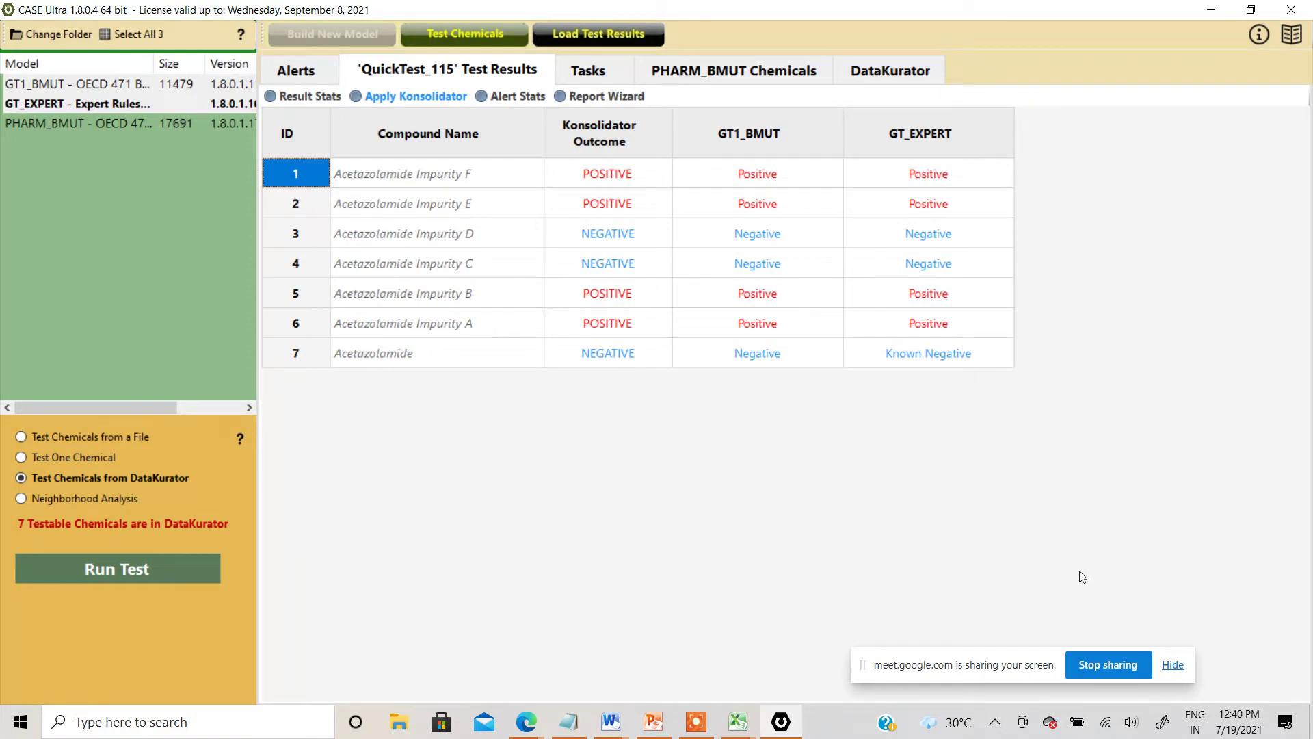
Step: Apply the Konsolidator again with test chemical 7 as the inert substance/API, using 5 analogs and Alert Environment Similarity
click(443, 101)
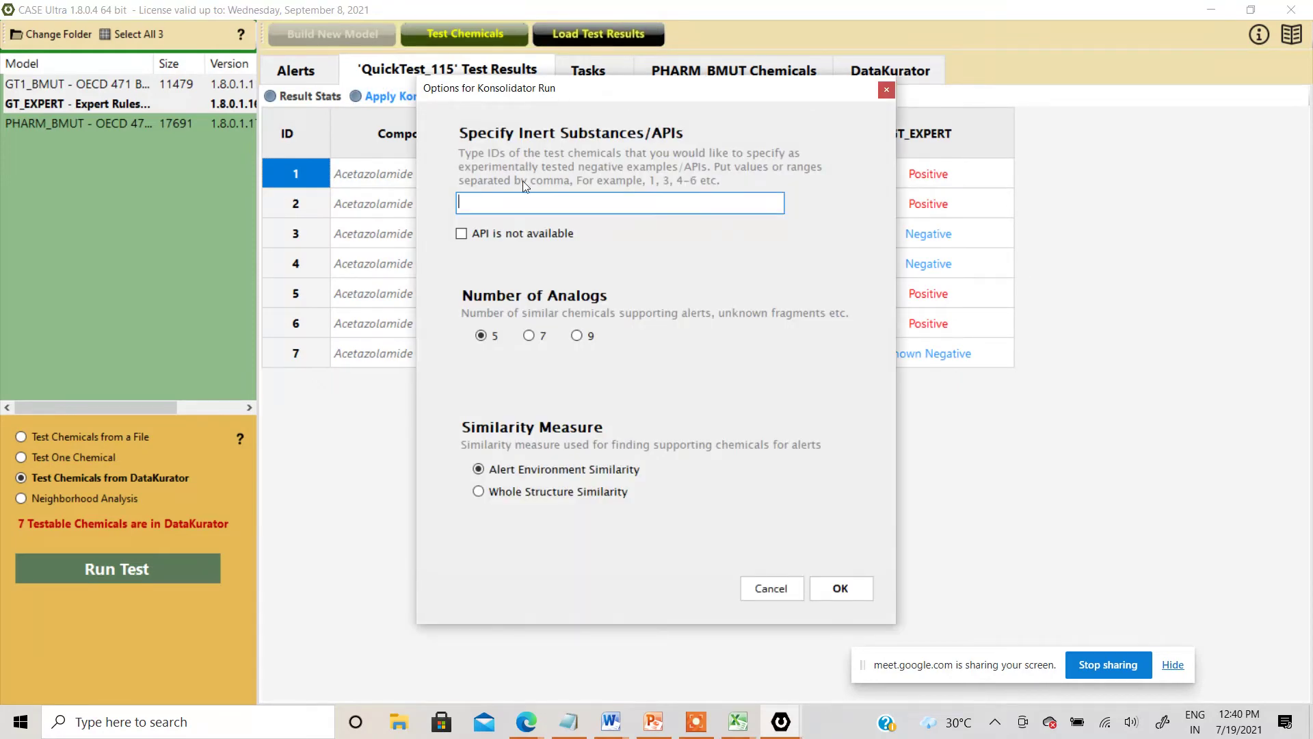
text(7)
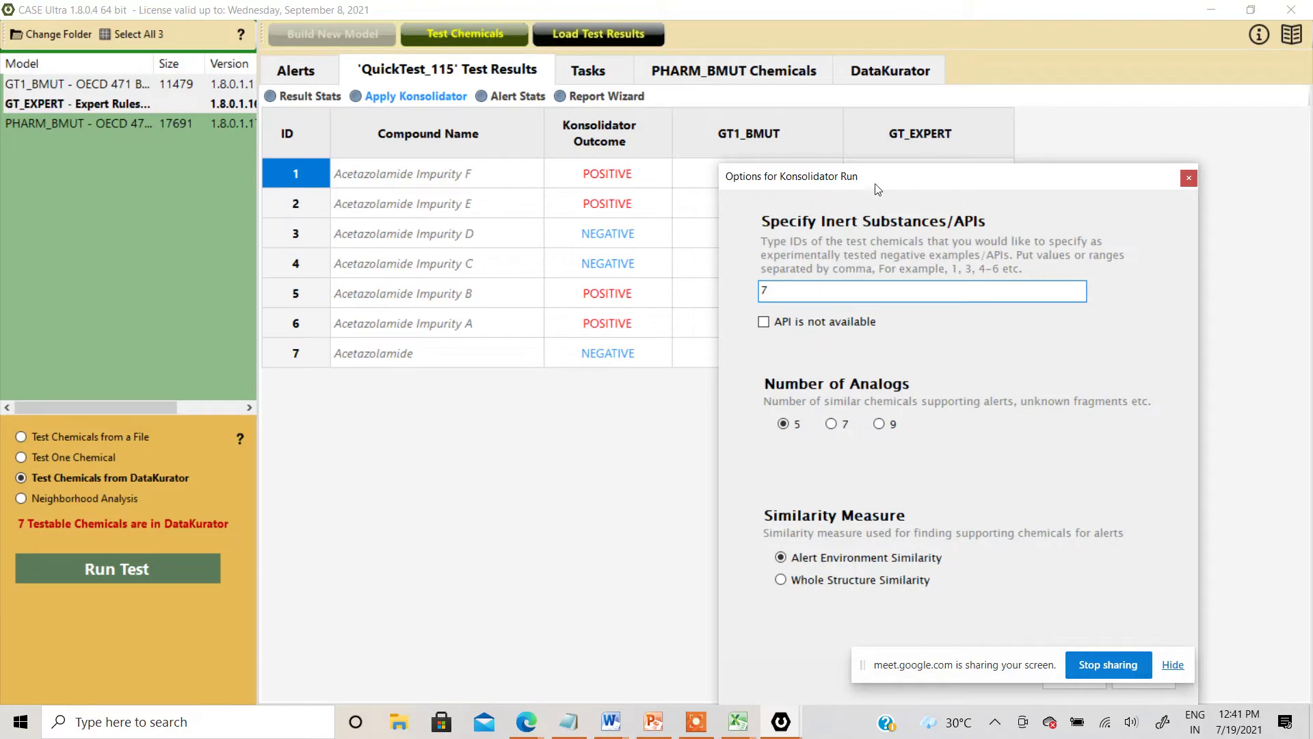
drag(875, 184, 936, 115)
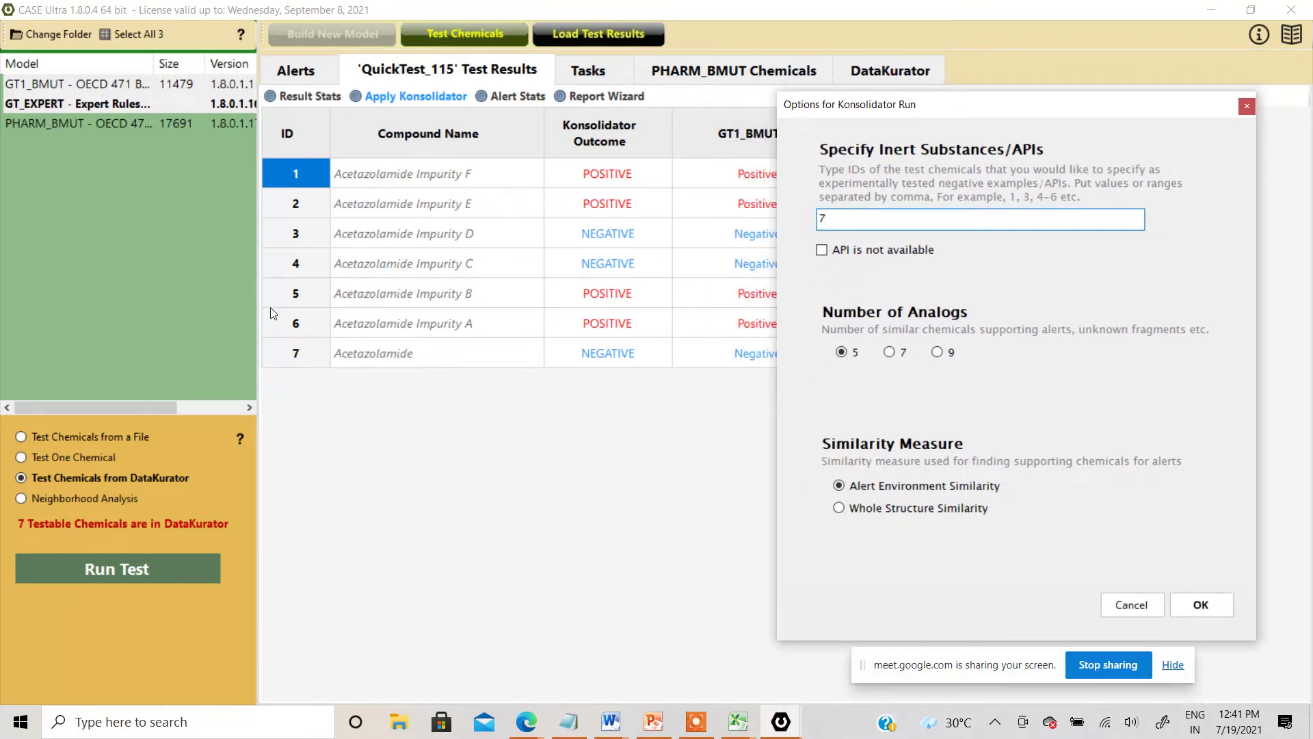
click(1182, 603)
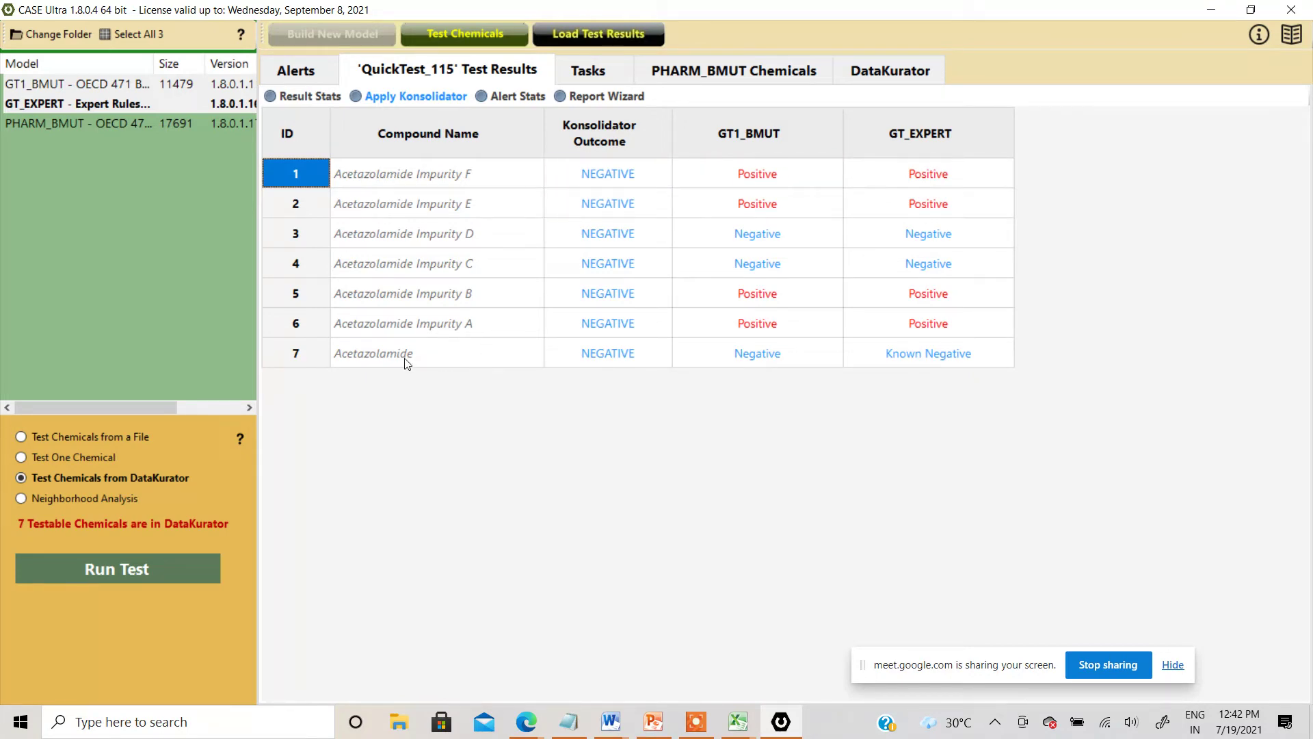
Step: Open the Konsolidator report for Acetazolamide Impurity F and review its suggested outcome, call confidence and expert review tips
click(587, 181)
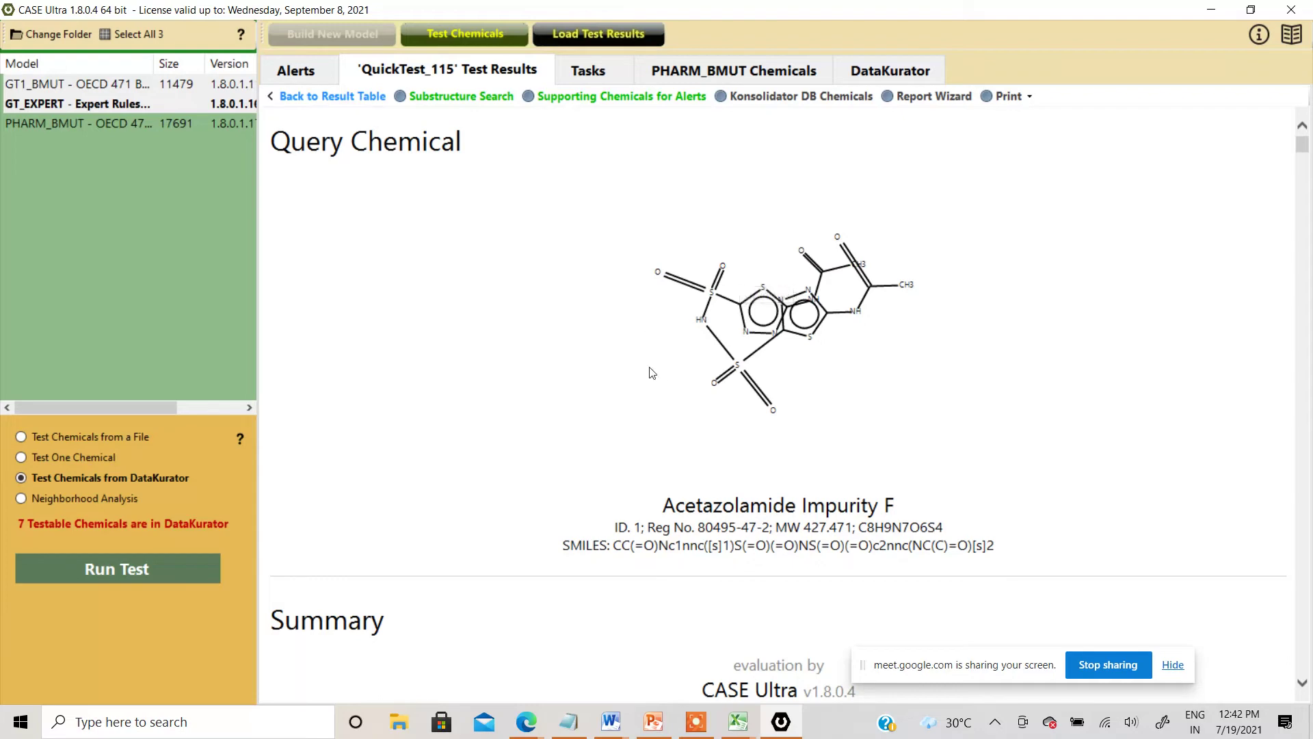
scroll(988, 343, down, 3)
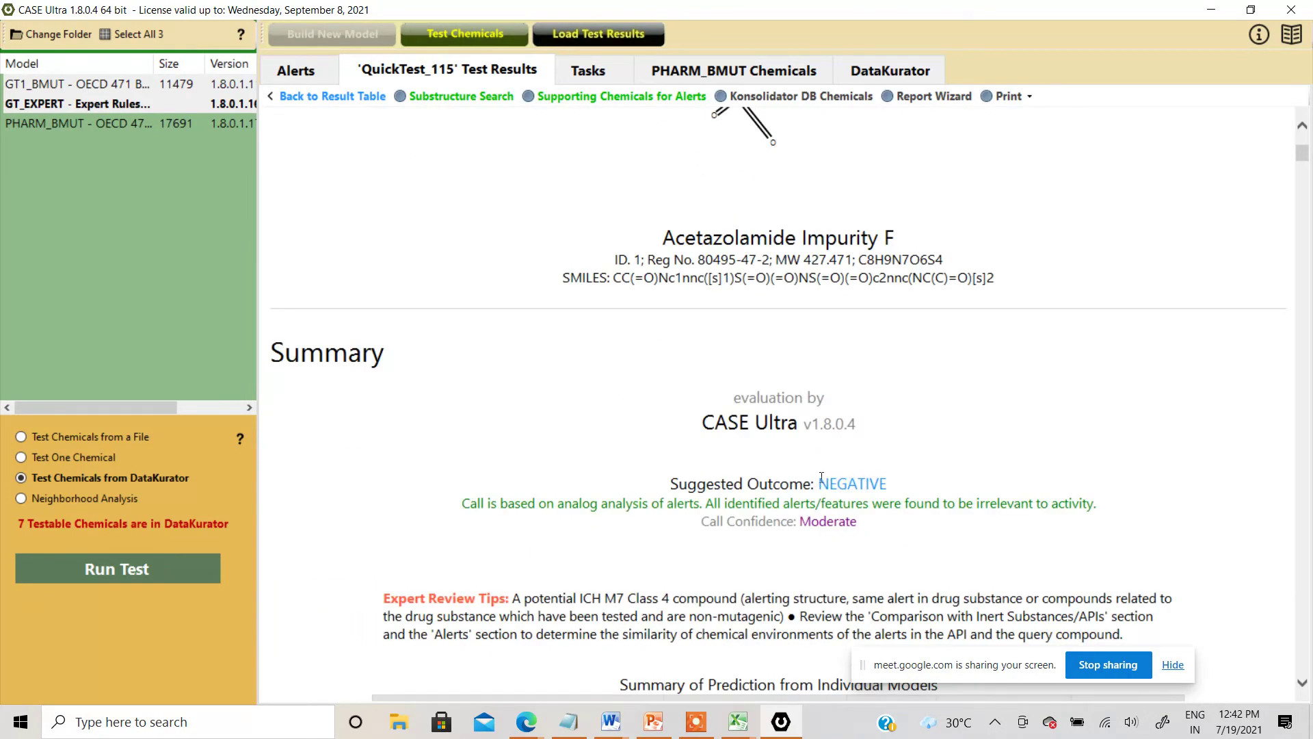
drag(821, 483, 890, 484)
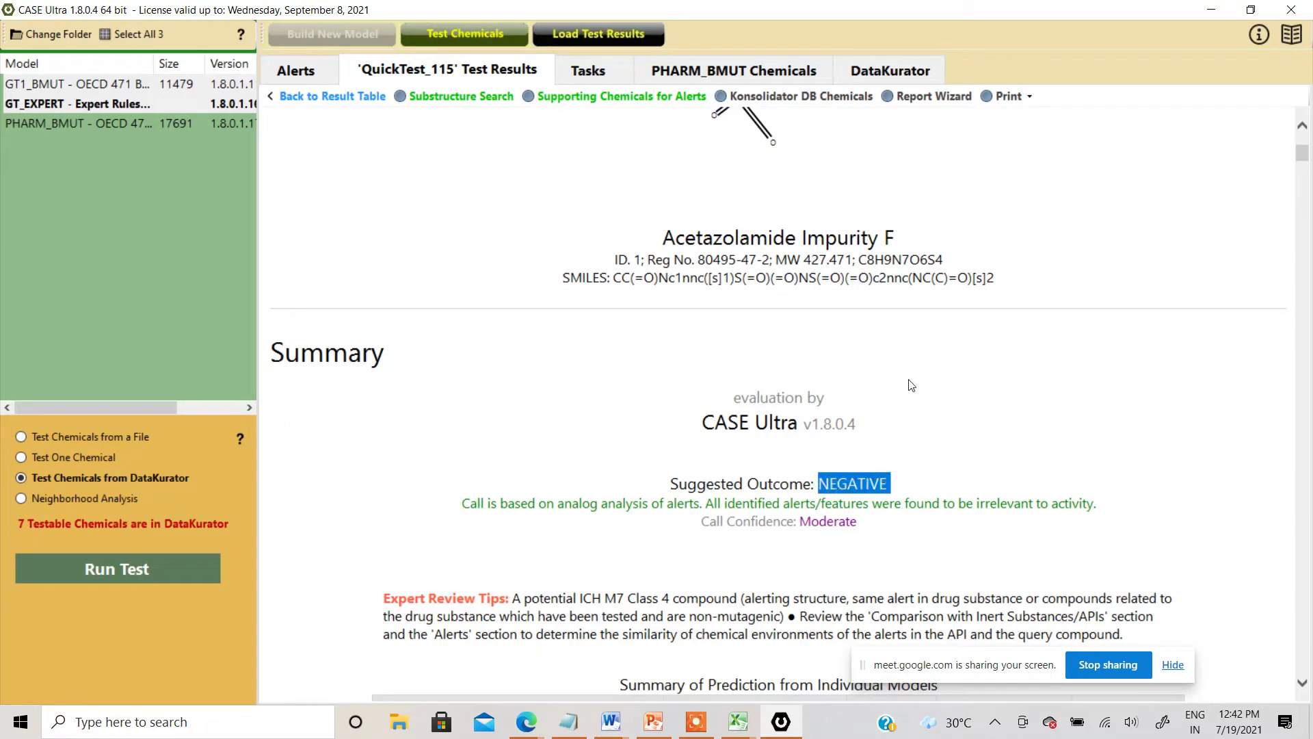
scroll(912, 385, down, 2)
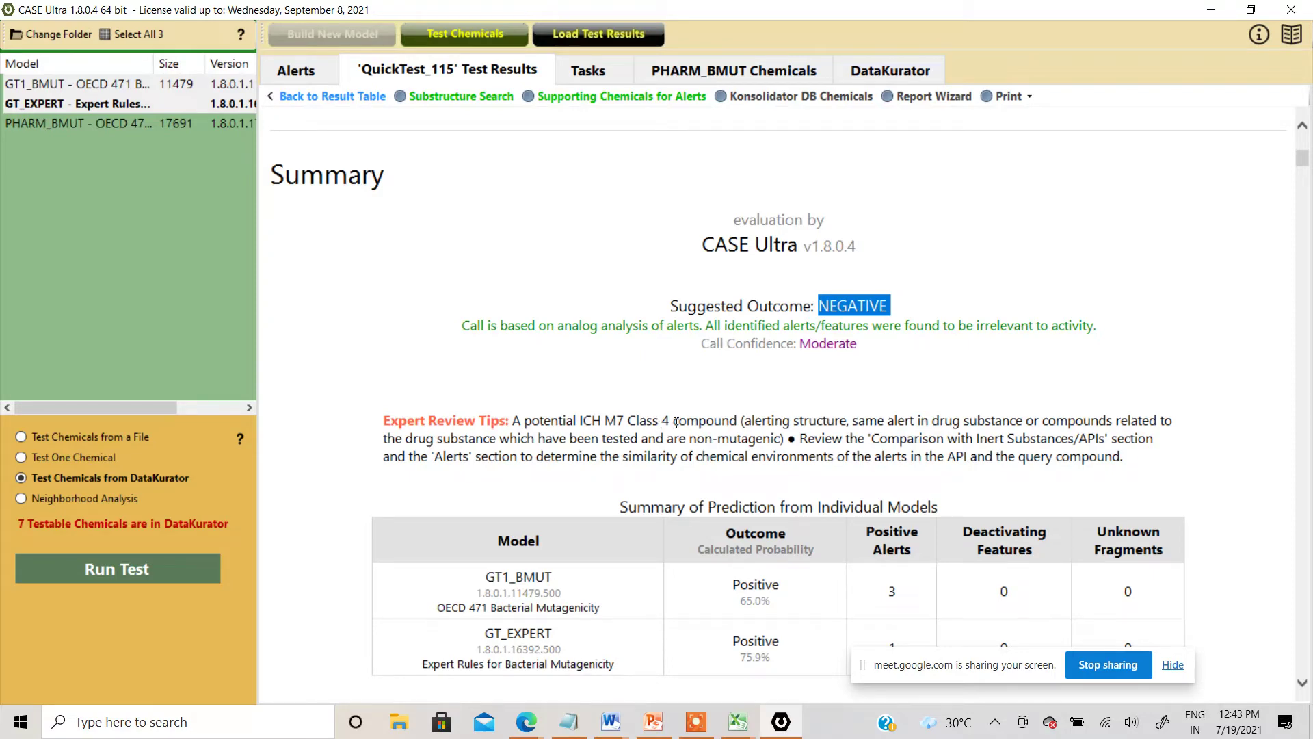
drag(628, 420, 698, 416)
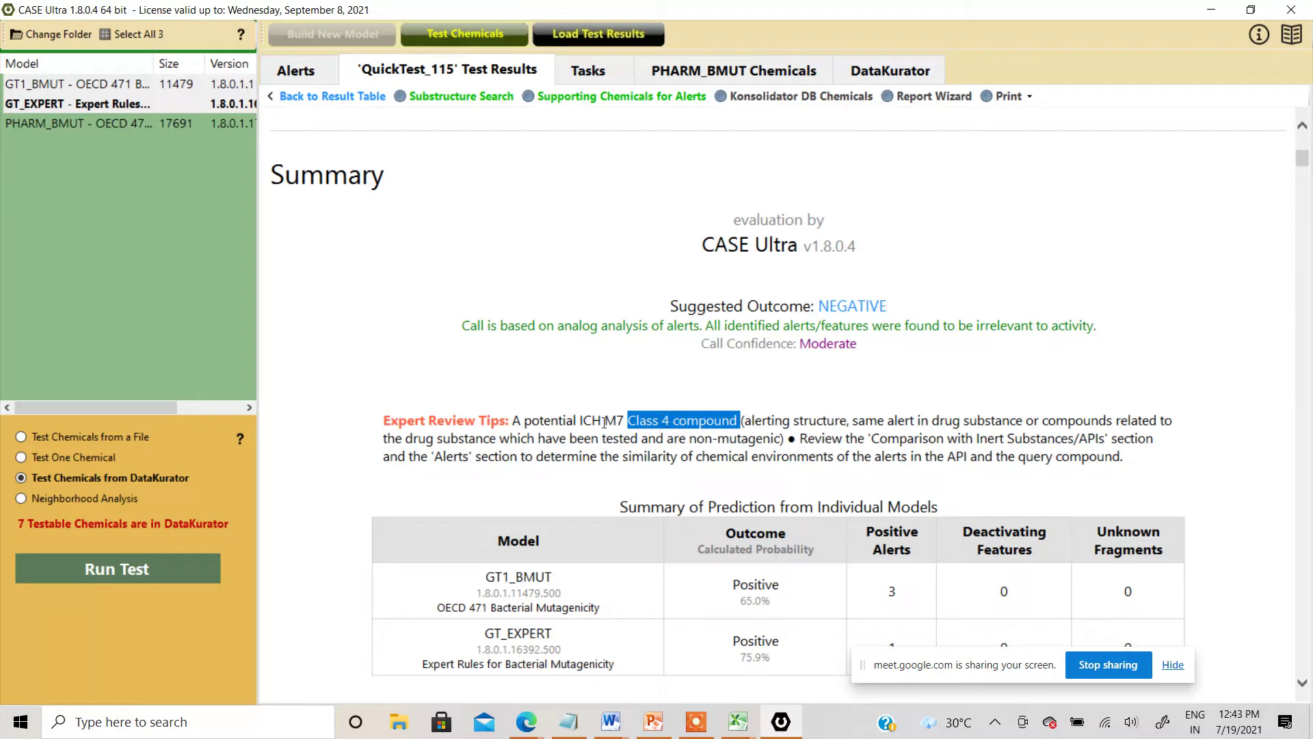
click(577, 384)
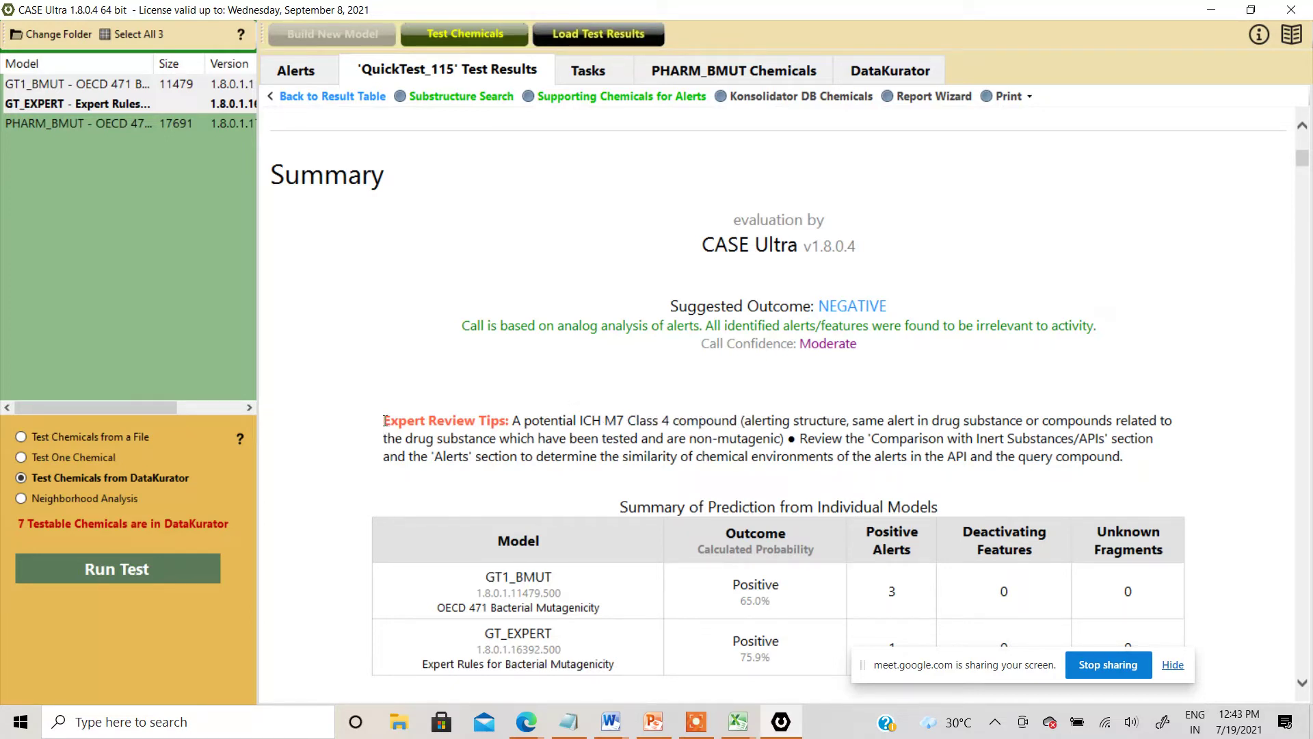
drag(386, 420, 498, 419)
drag(799, 344, 858, 344)
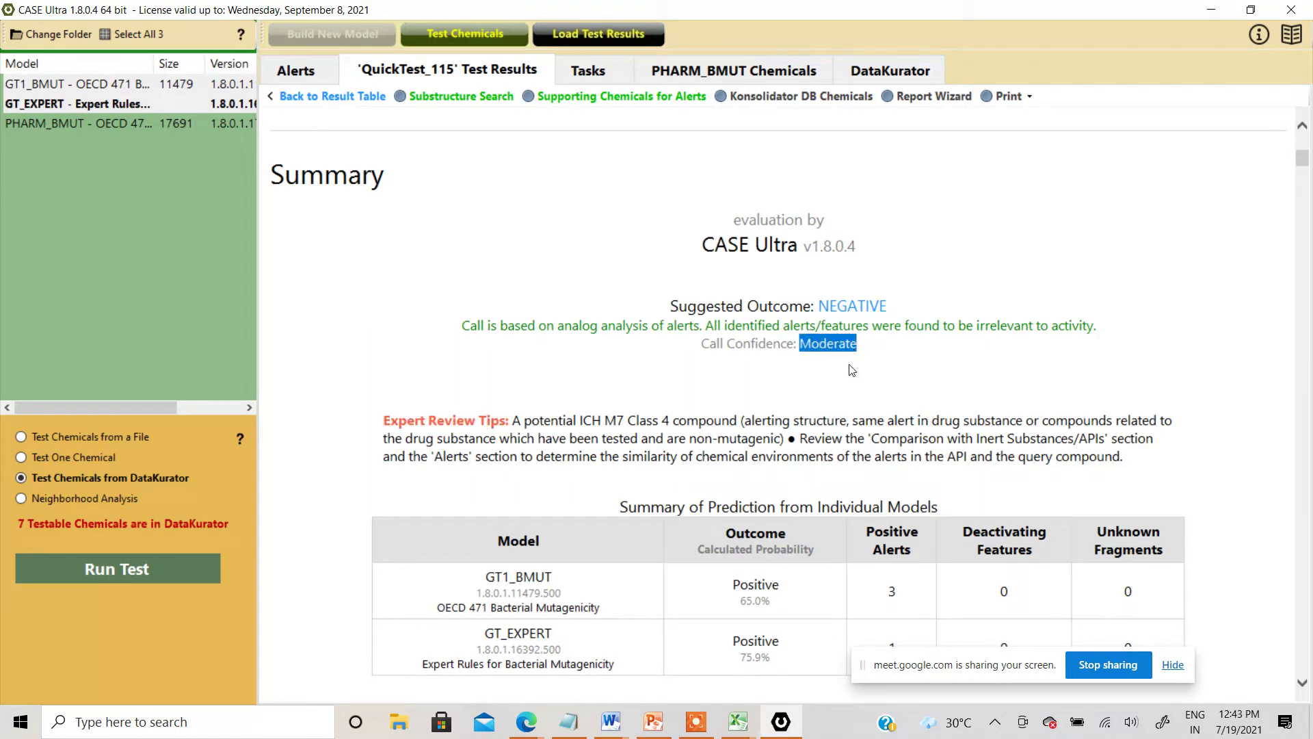
drag(820, 307, 883, 308)
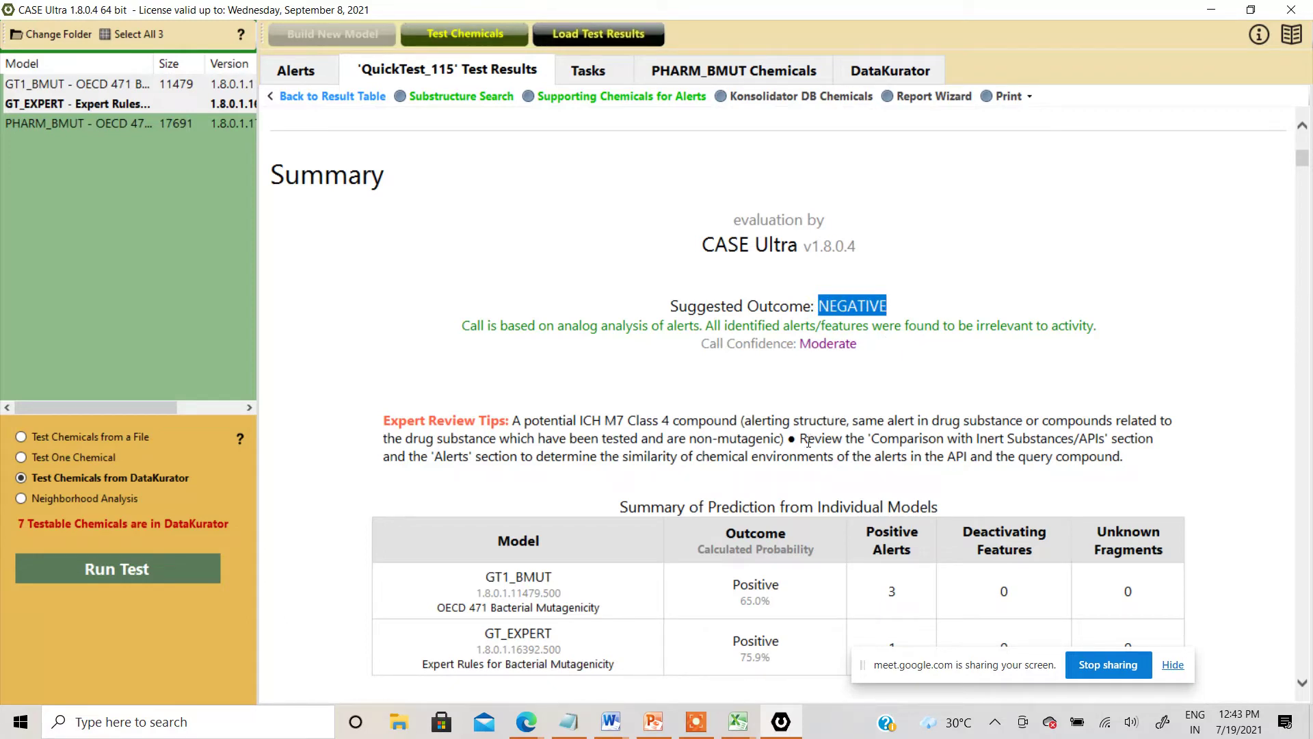
drag(802, 439, 1130, 441)
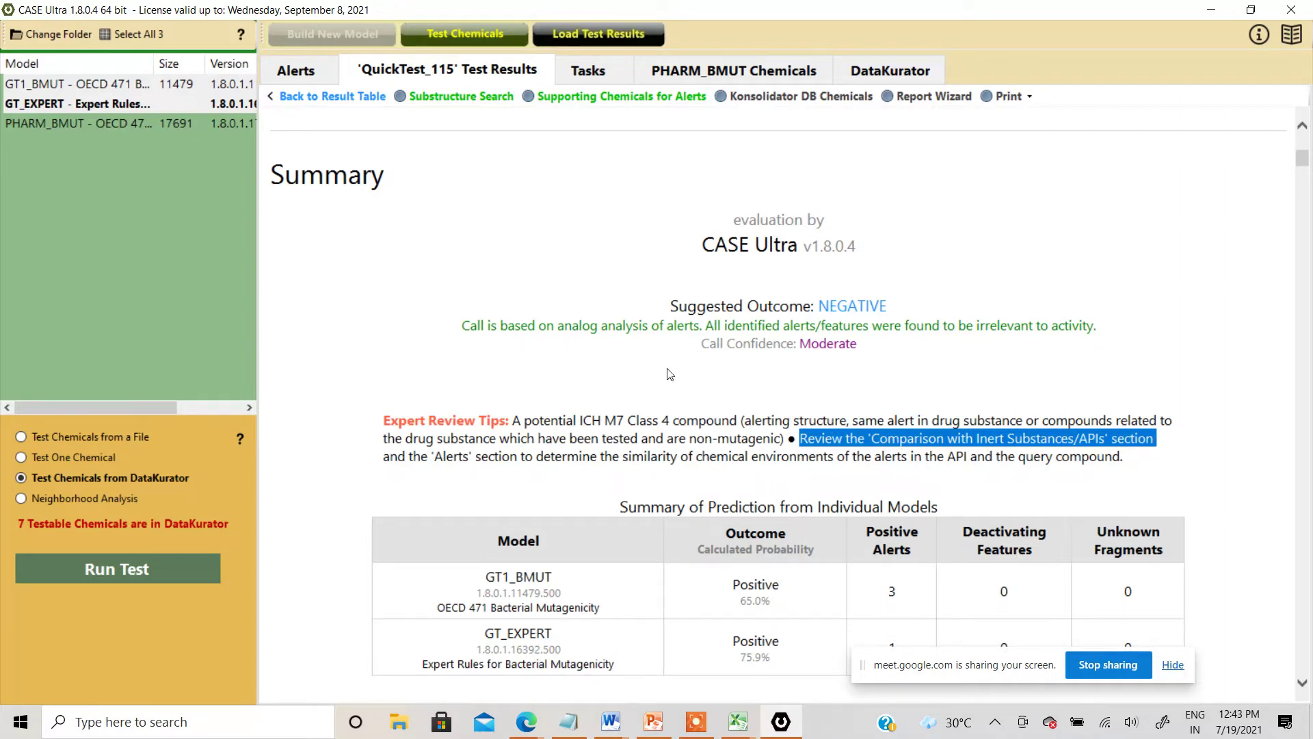
Step: Review the outcomes and positive alerts of GT1_BMUT and GT_EXPERT in the summary of predictions from individual models
scroll(657, 359, down, 3)
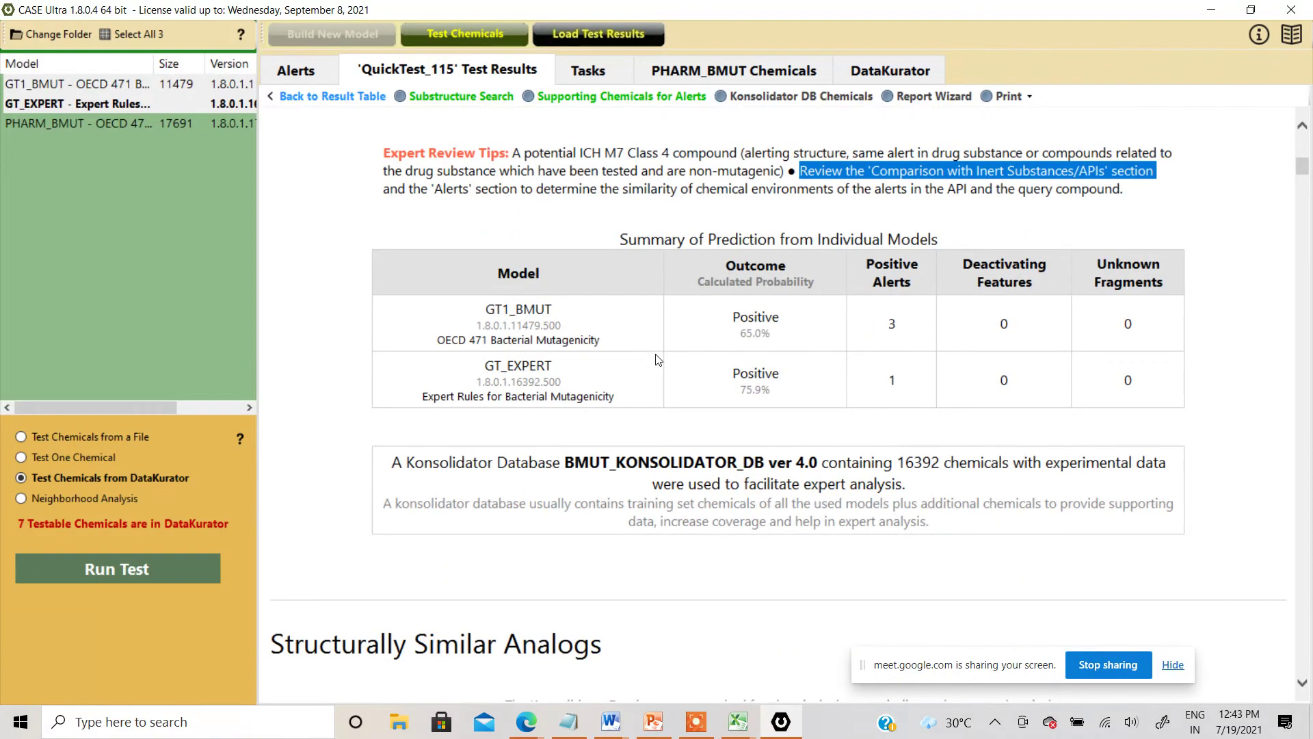
drag(488, 310, 546, 314)
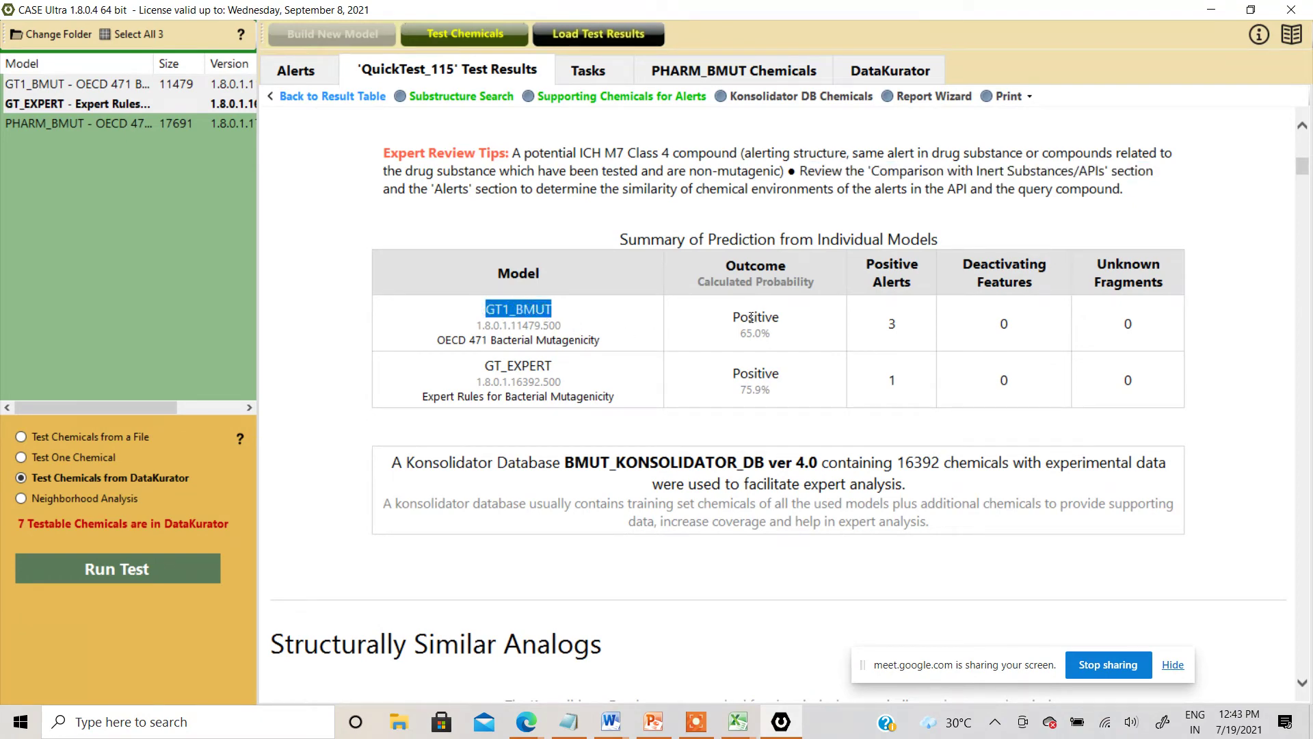
drag(731, 318, 781, 320)
click(889, 327)
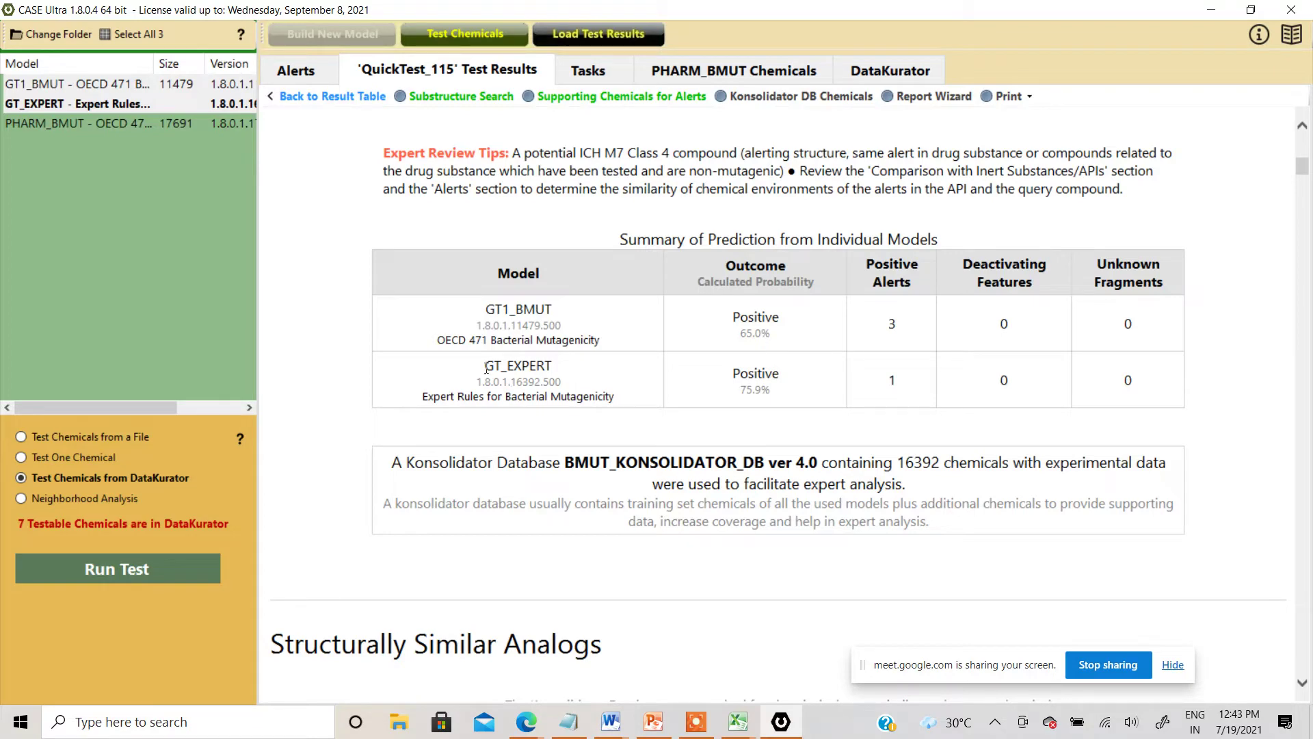
drag(486, 367, 532, 366)
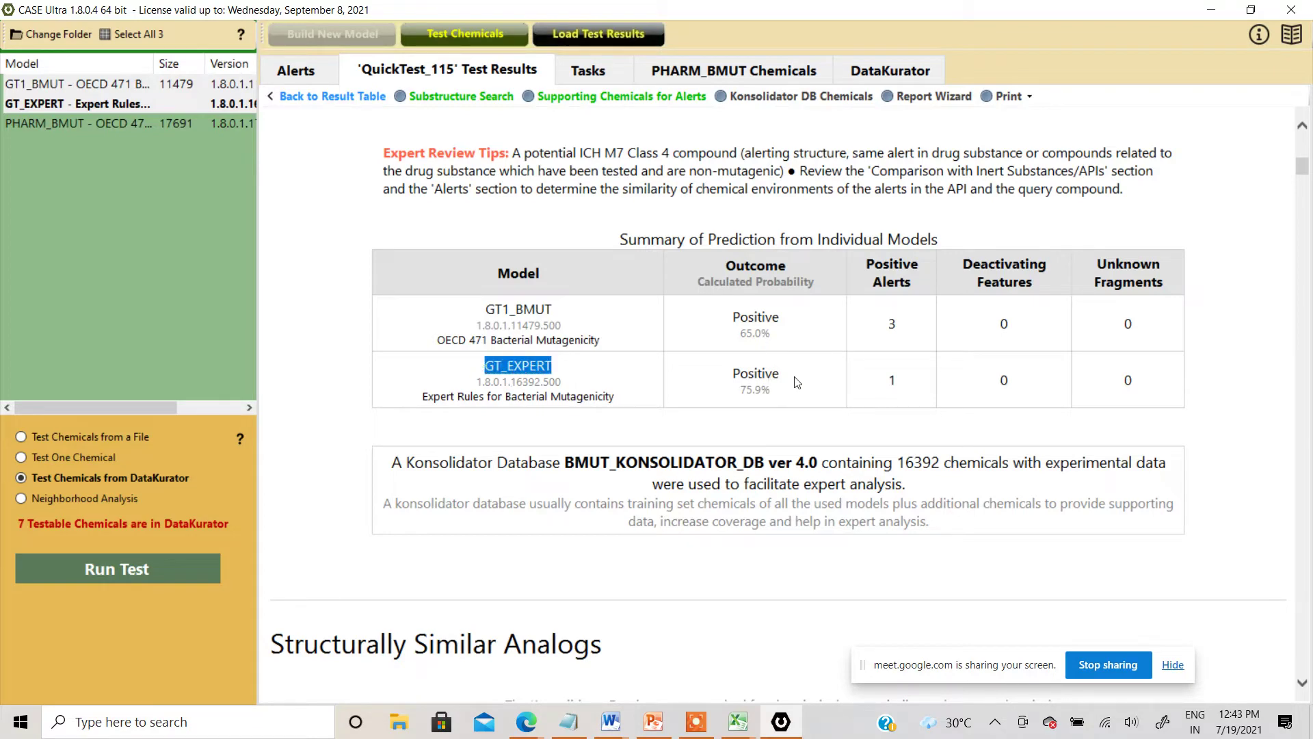
double_click(891, 380)
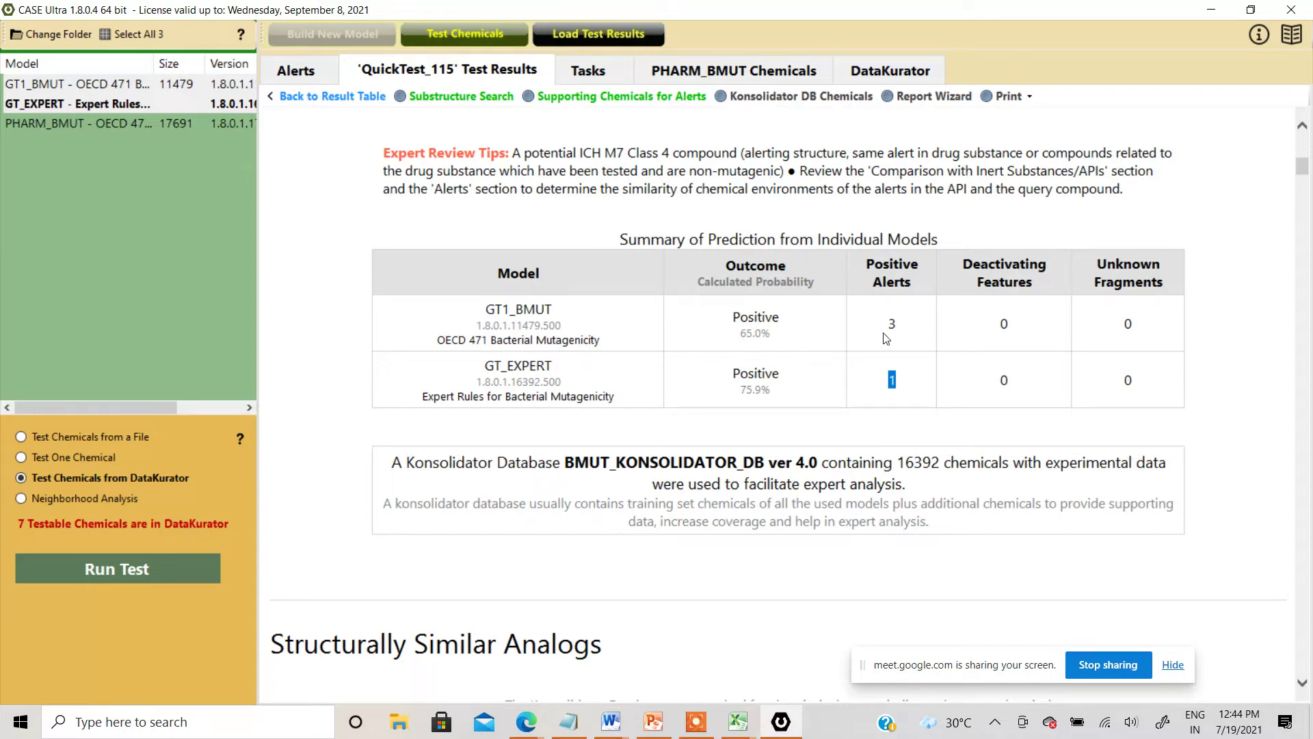
Step: Examine the closest analog statement and the query chemical structure in the Structurally Similar Analogs section
scroll(885, 342, down, 5)
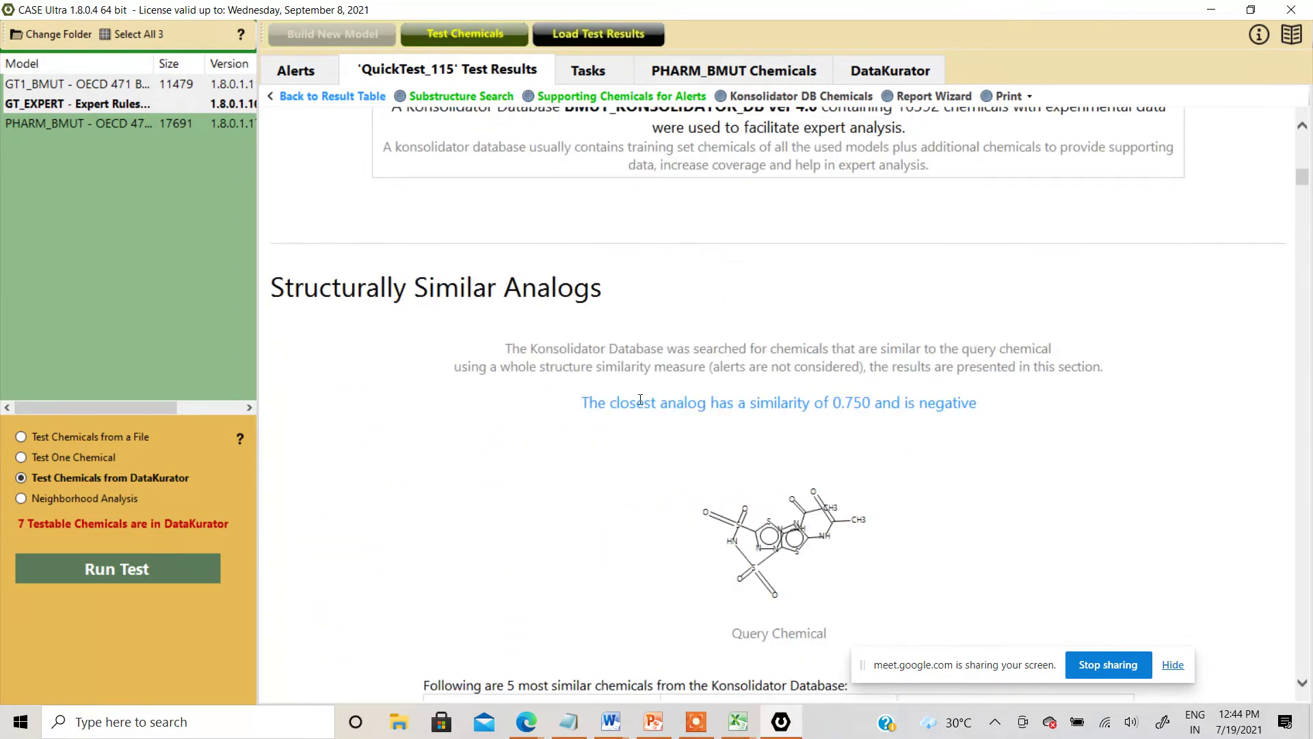
drag(585, 405, 895, 417)
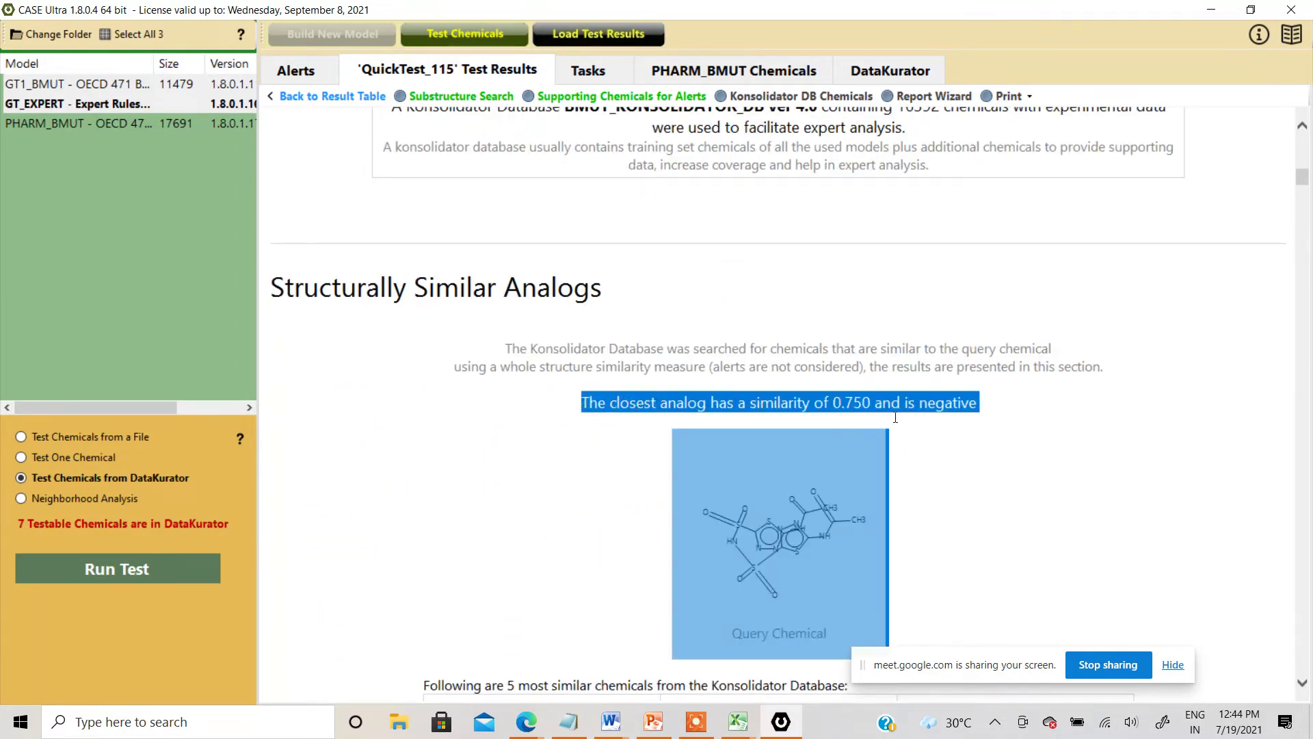
scroll(1033, 425, down, 3)
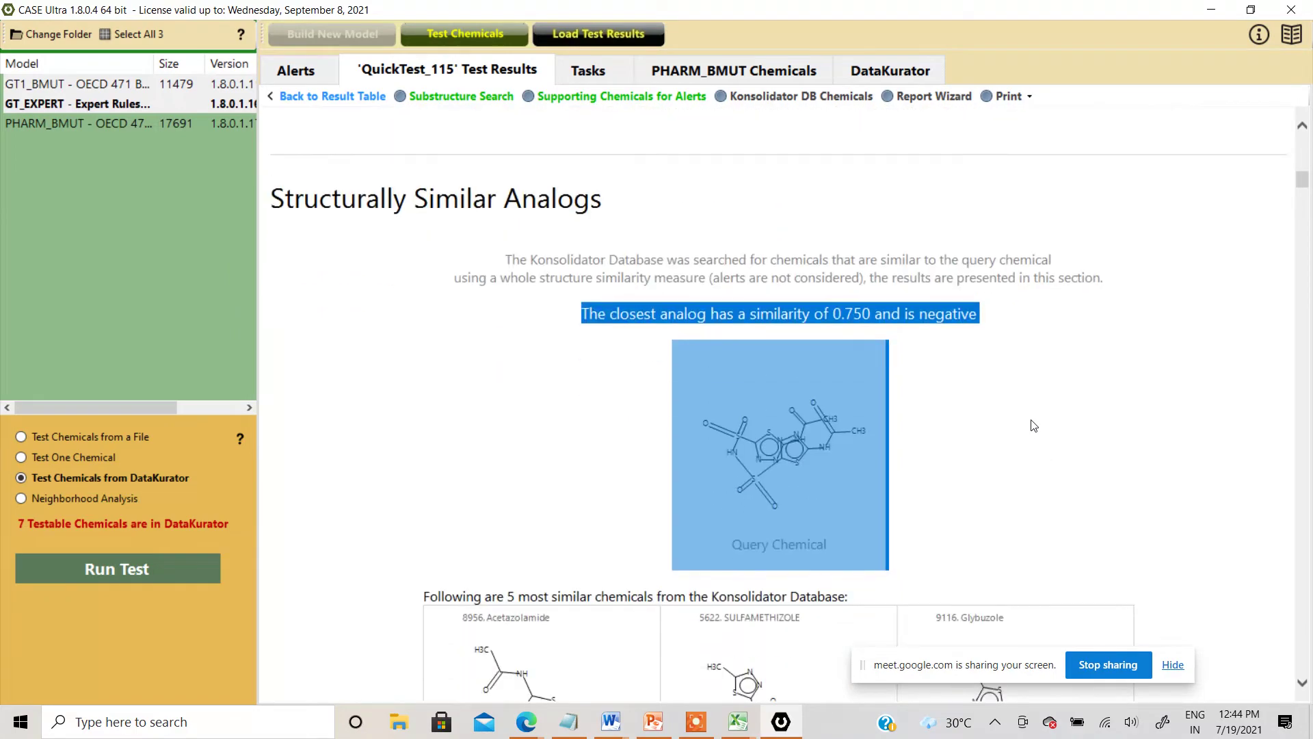
scroll(1033, 426, down, 5)
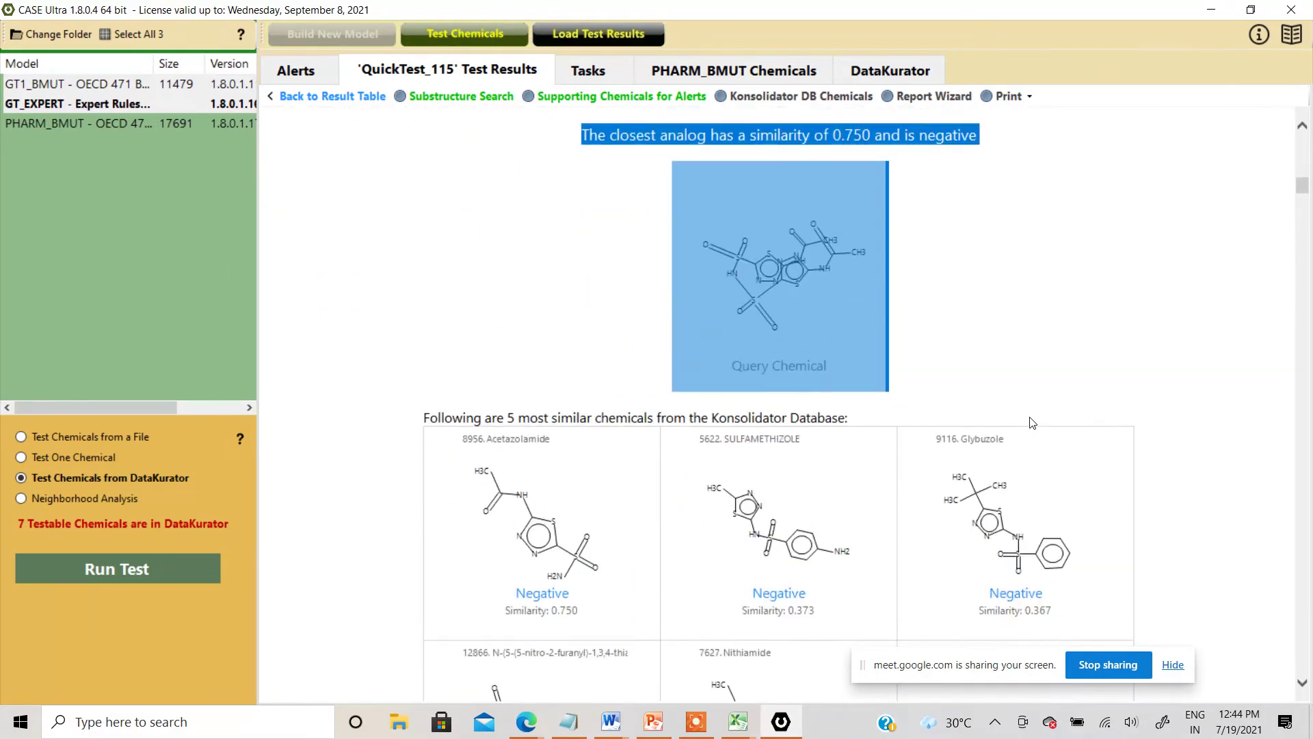
scroll(1032, 421, down, 2)
scroll(1030, 419, up, 1)
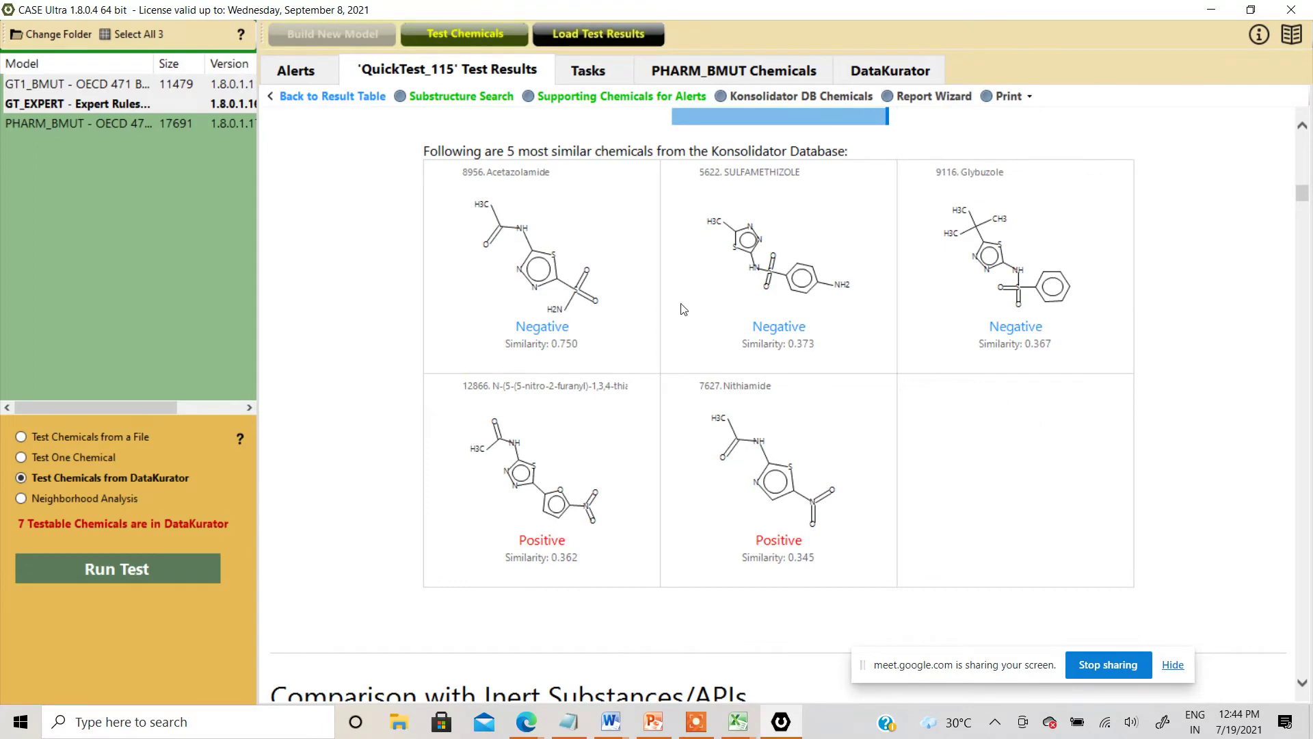
click(1302, 193)
drag(1302, 193, 1302, 183)
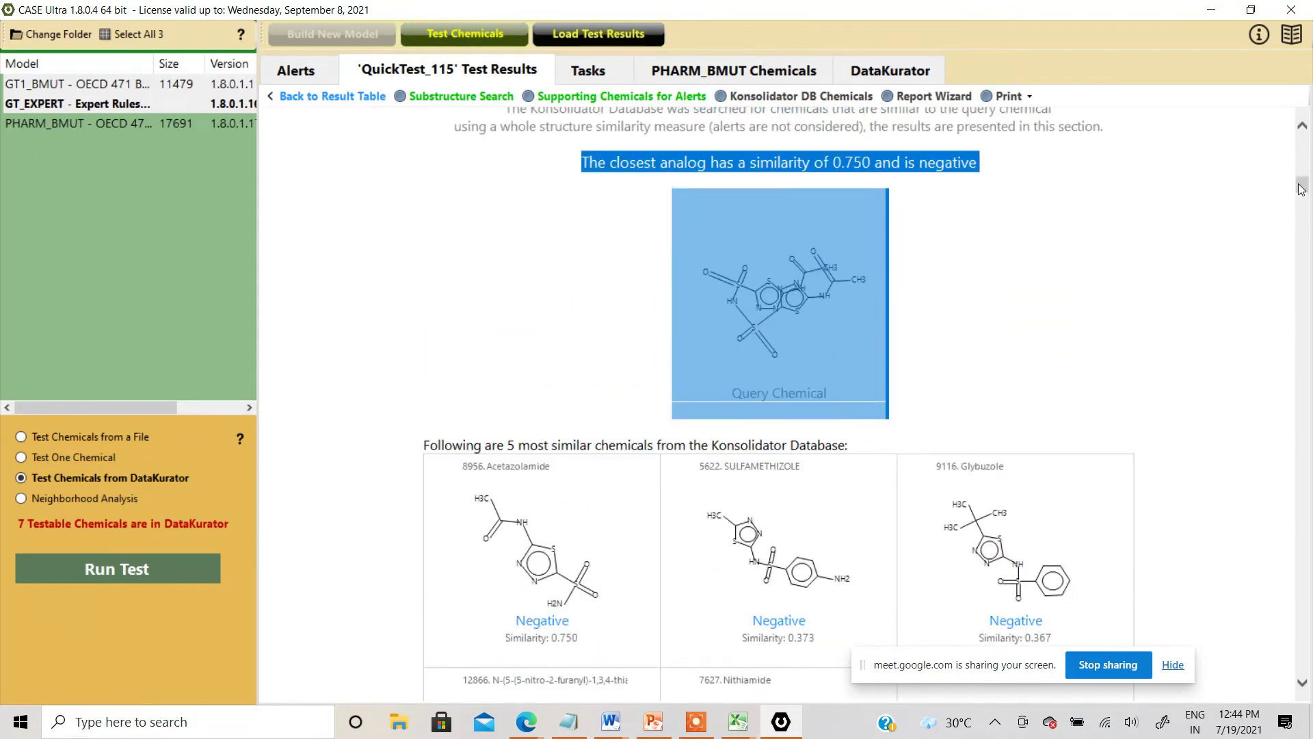
click(1153, 217)
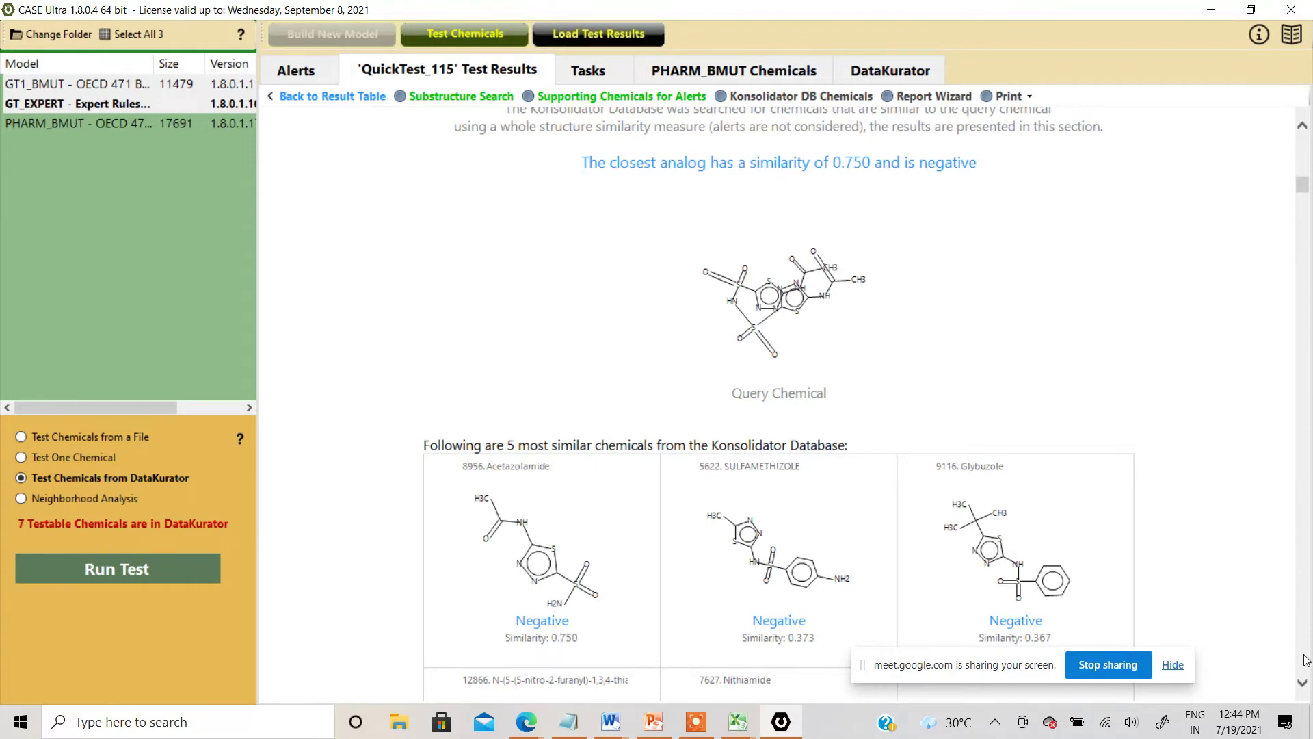
Step: Compare the query chemical with its most similar Konsolidator Database chemicals and continue to the Comparison with Inert Substances/APIs section
scroll(1304, 683, down, 3)
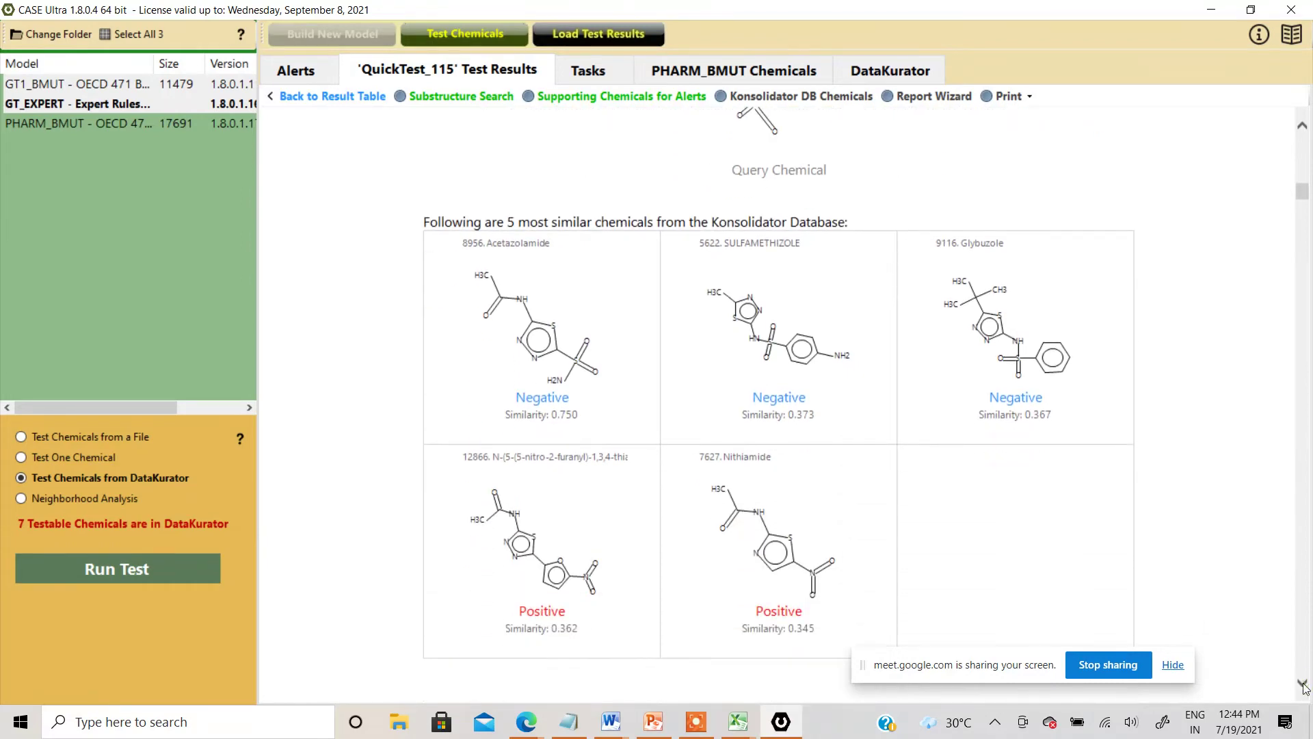
scroll(982, 368, up, 1)
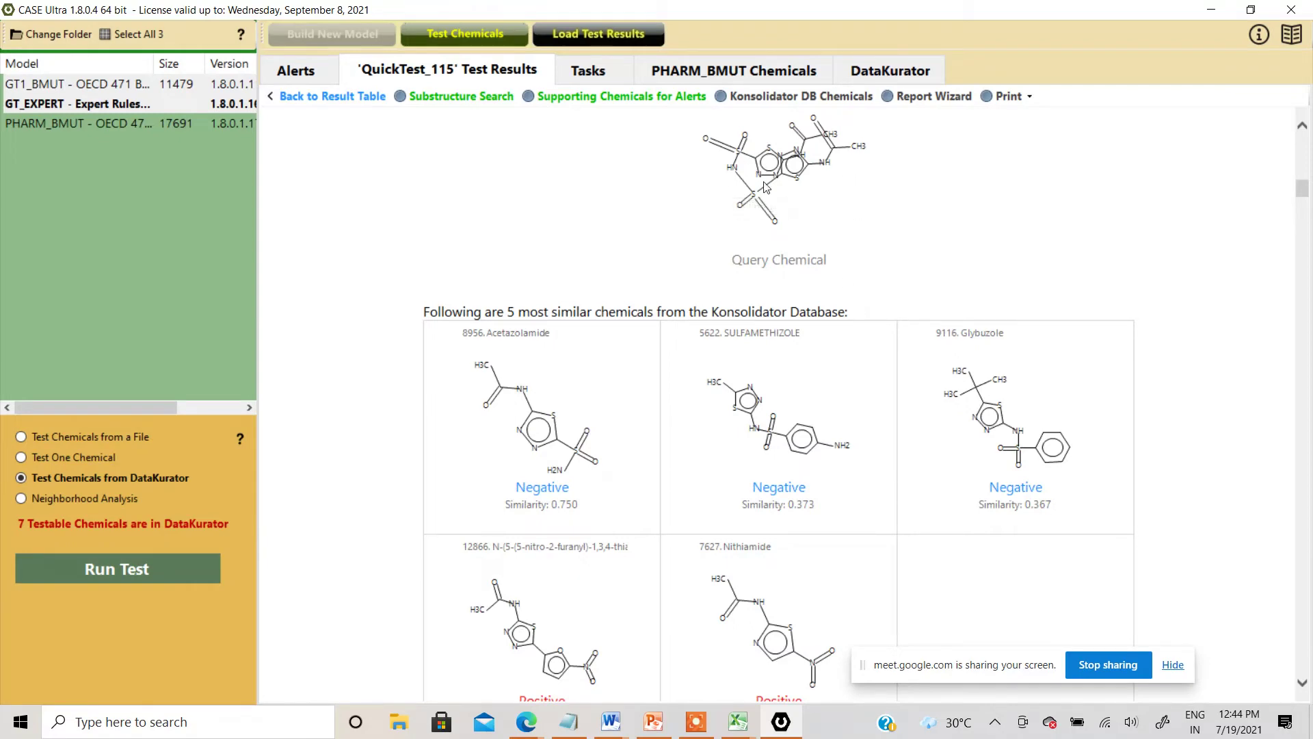
click(1302, 682)
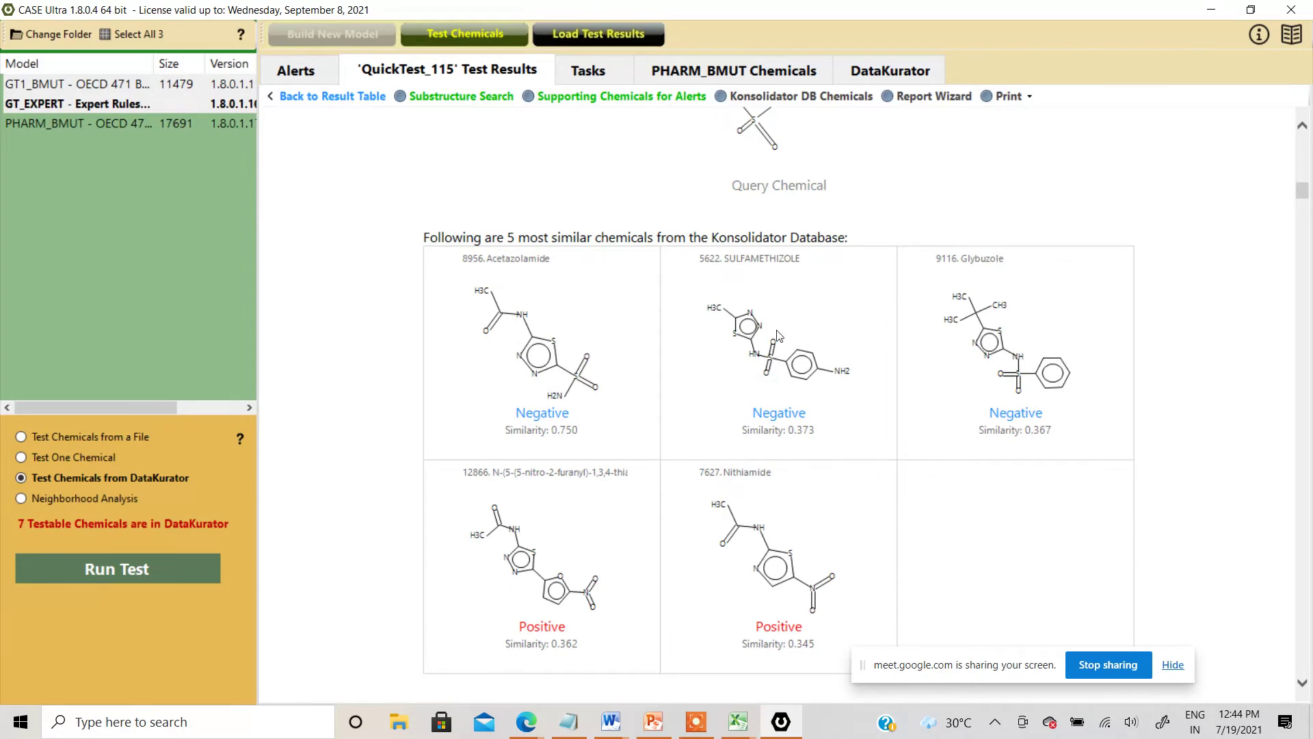
scroll(779, 328, up, 1)
scroll(773, 319, down, 2)
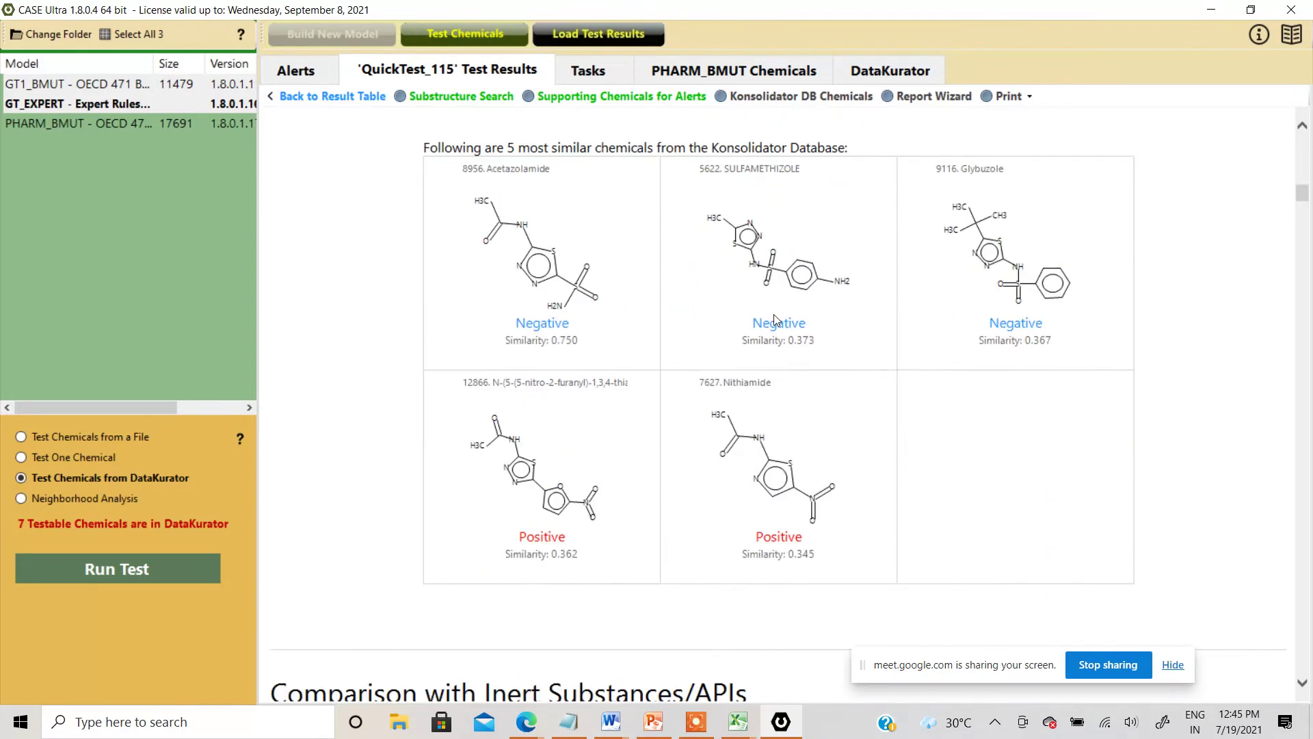
scroll(774, 314, down, 5)
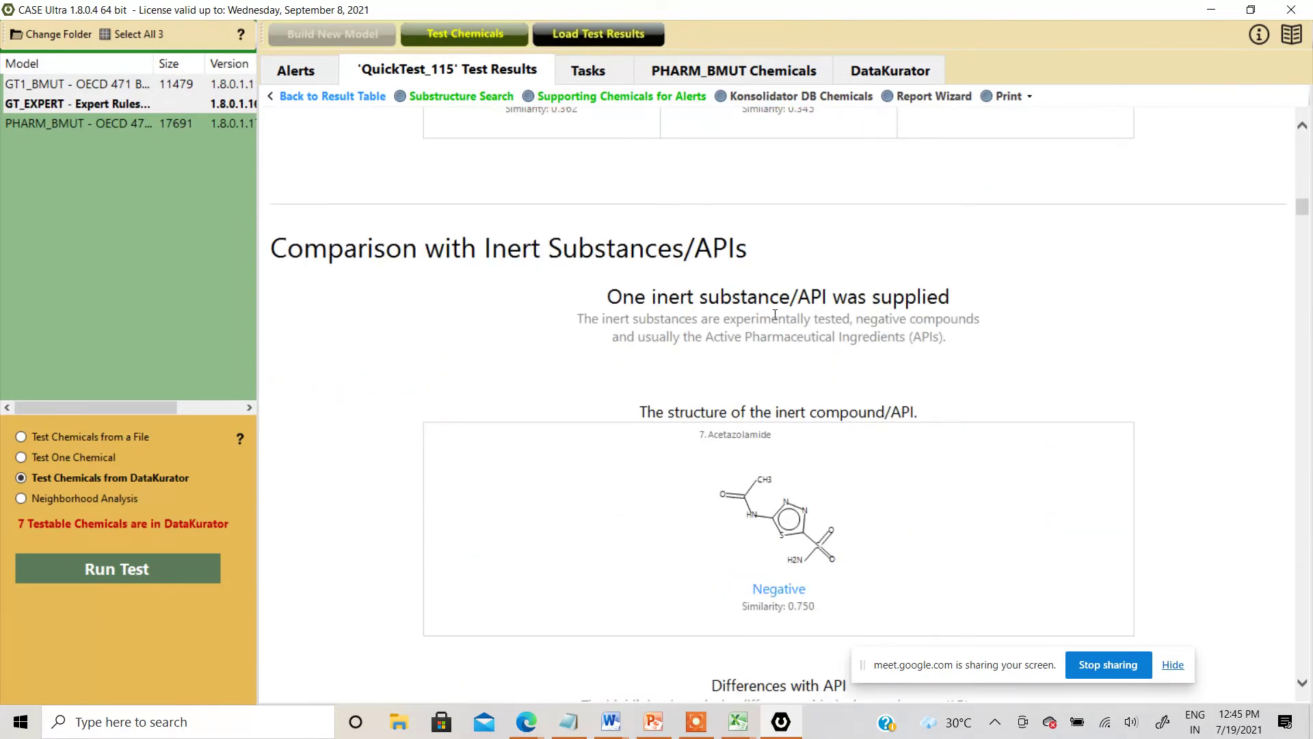
Step: Review the supplied Acetazolamide API structure, the query chemical's highlighted differences from it, and the alerts shared with it
scroll(782, 486, down, 1)
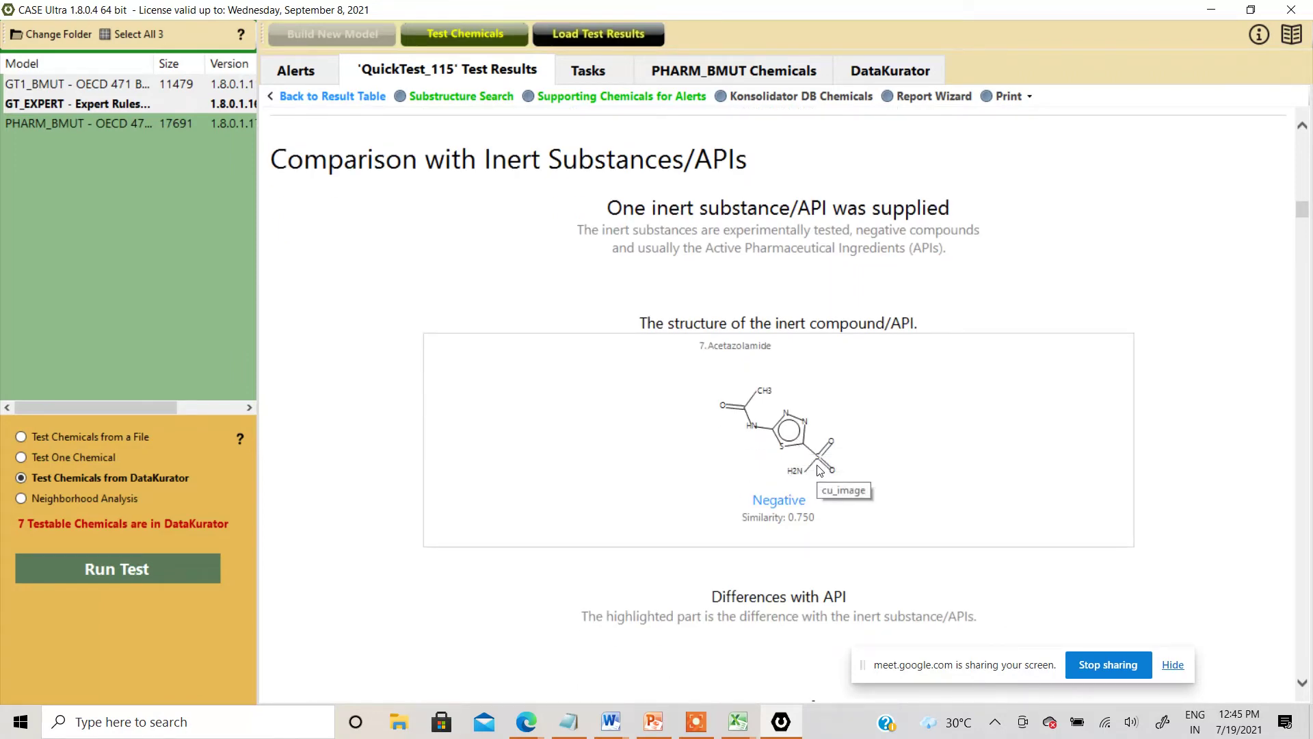
scroll(819, 470, down, 2)
scroll(820, 469, down, 1)
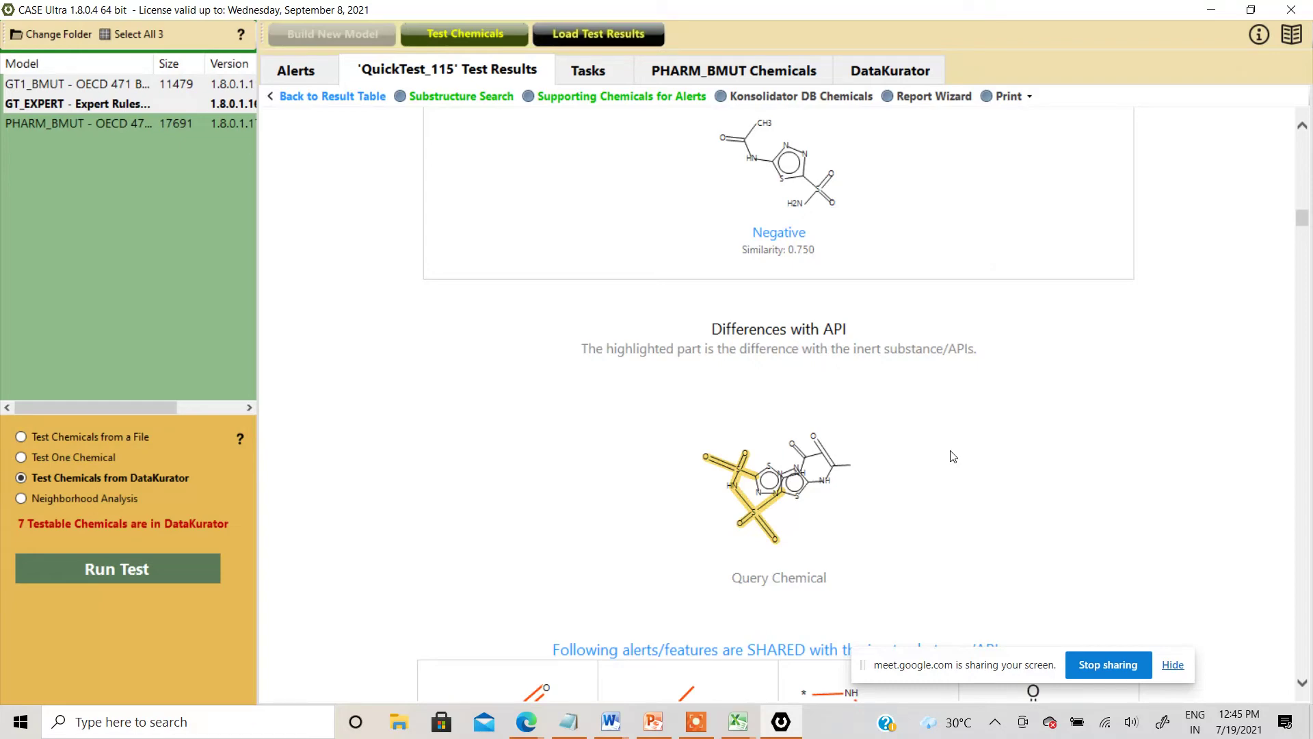
scroll(953, 456, down, 4)
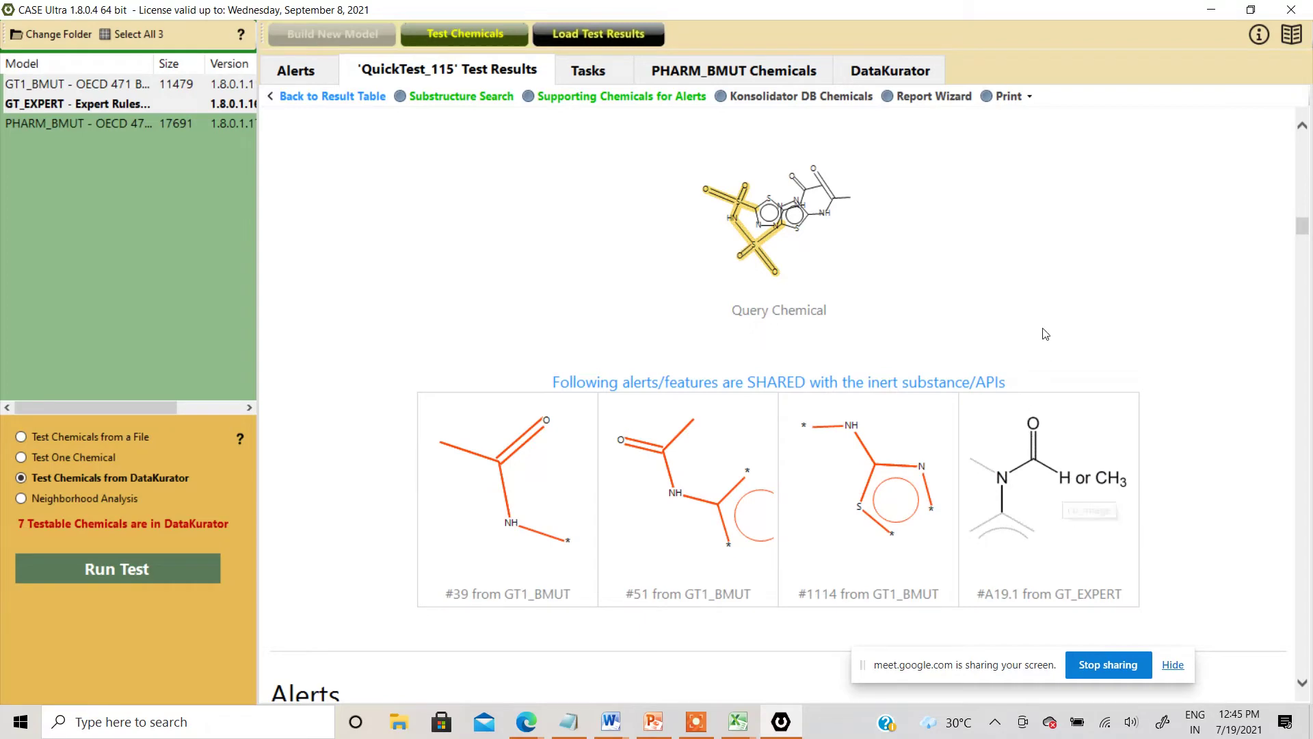
scroll(1046, 334, down, 3)
scroll(1045, 333, up, 3)
scroll(1046, 334, down, 3)
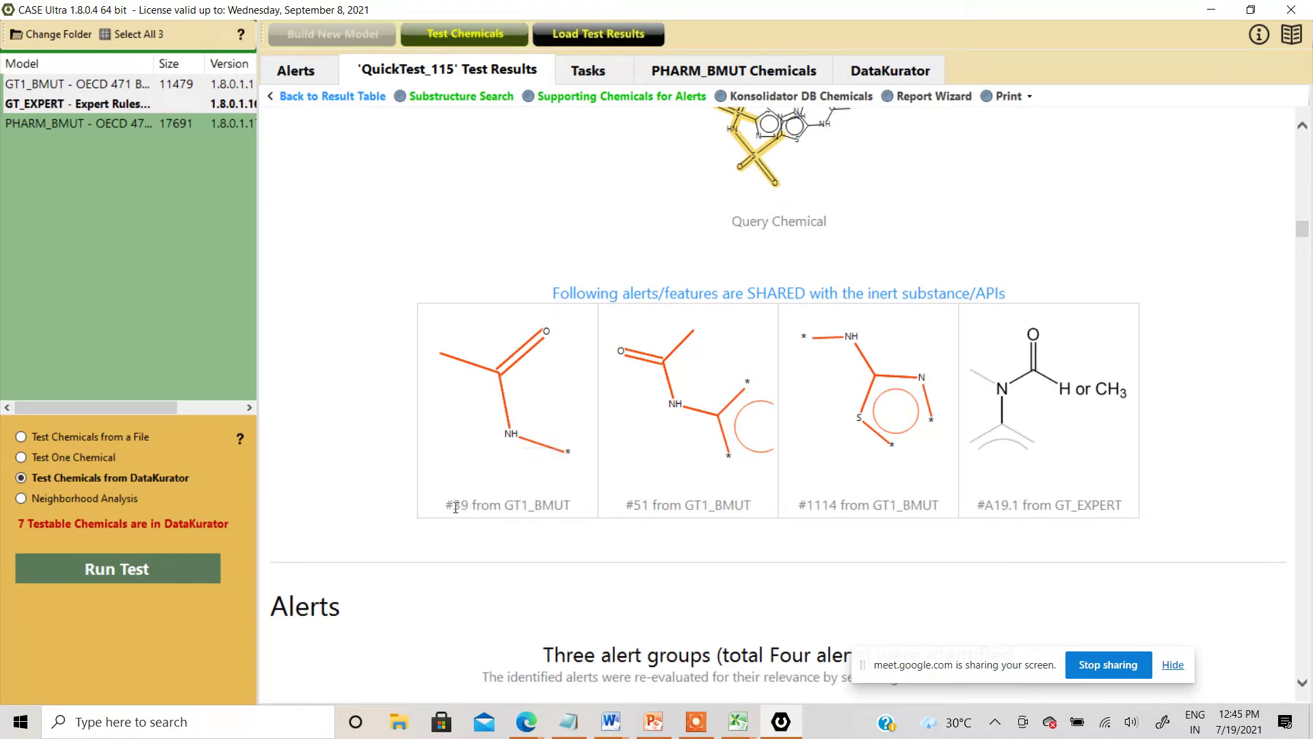
Step: Match Statistical Alert #39 with the shared alerts list and highlight the reason given for its dismissal
scroll(698, 419, down, 10)
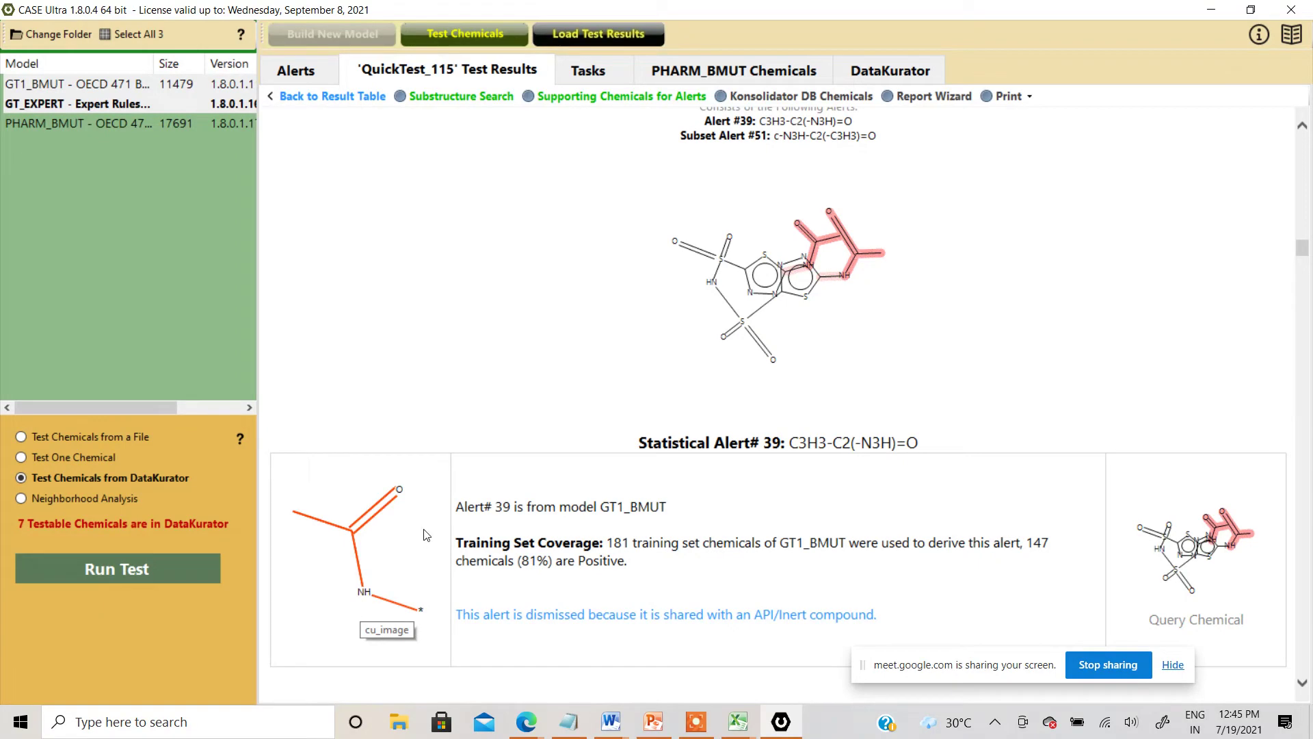
drag(456, 507, 505, 507)
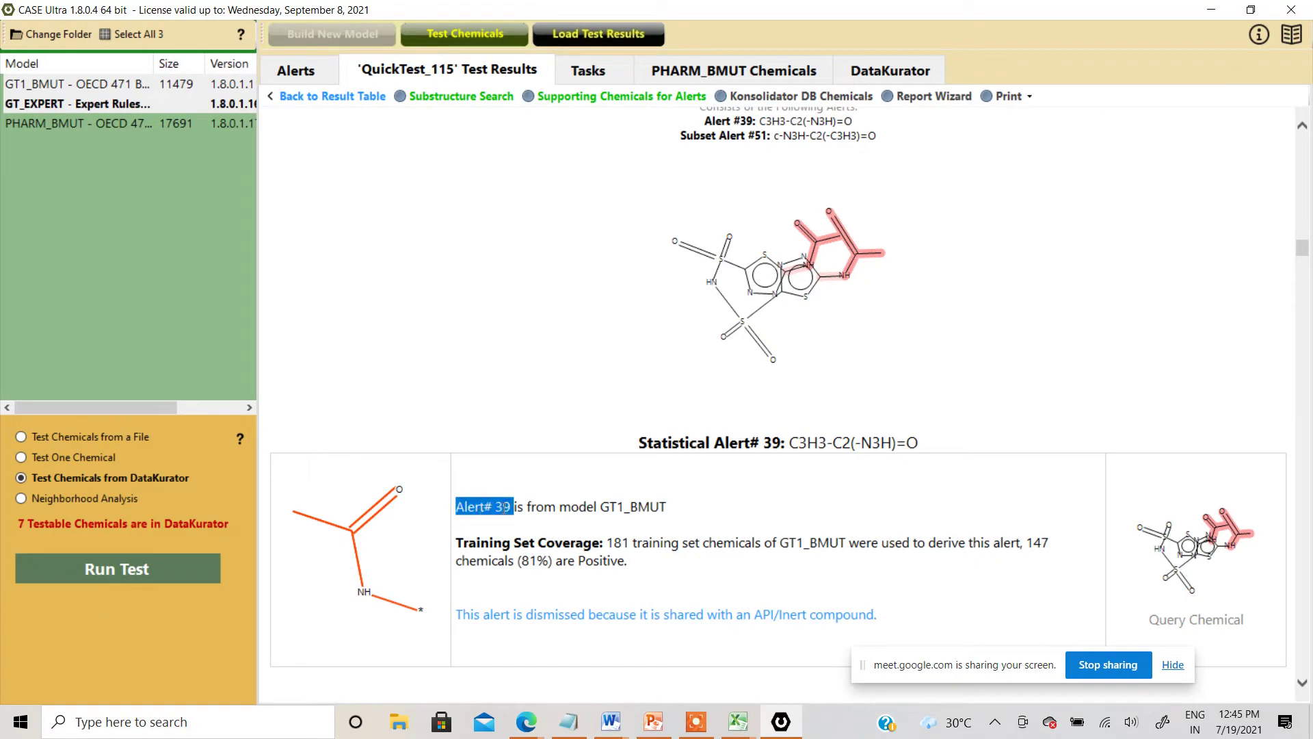
scroll(654, 435, up, 5)
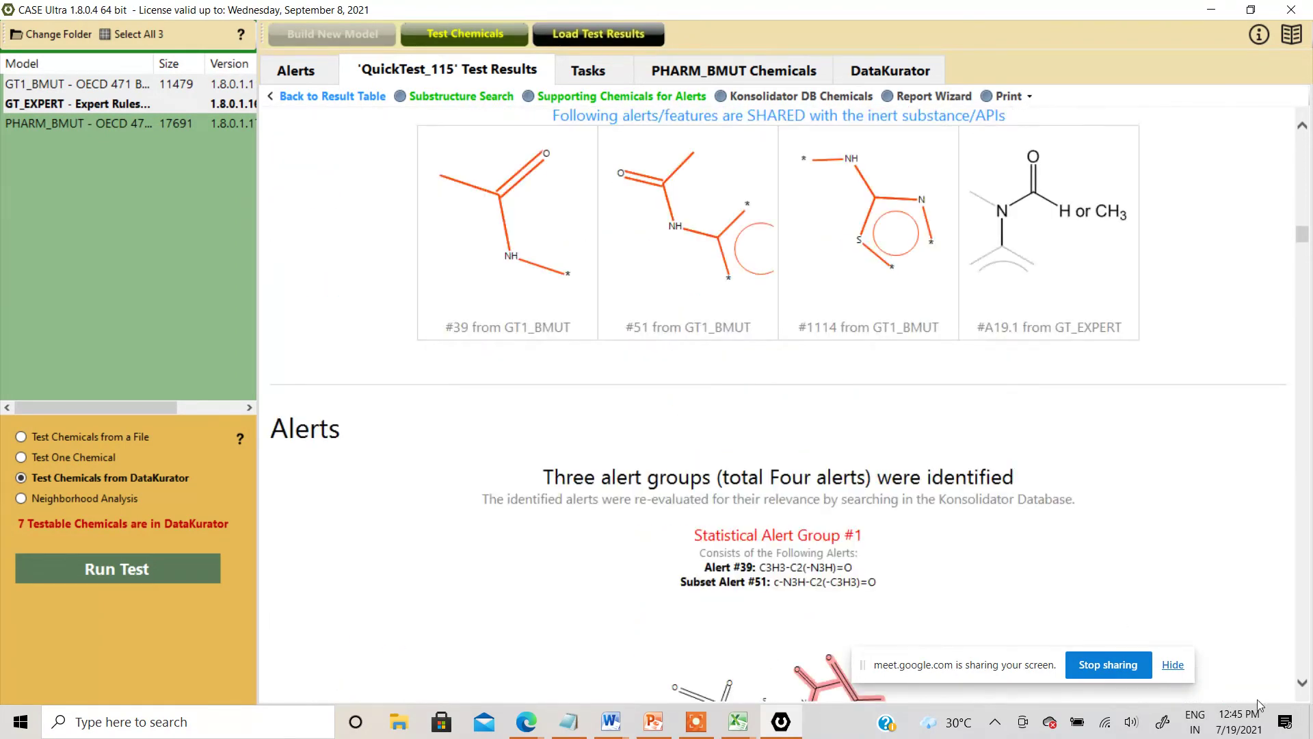
click(1301, 684)
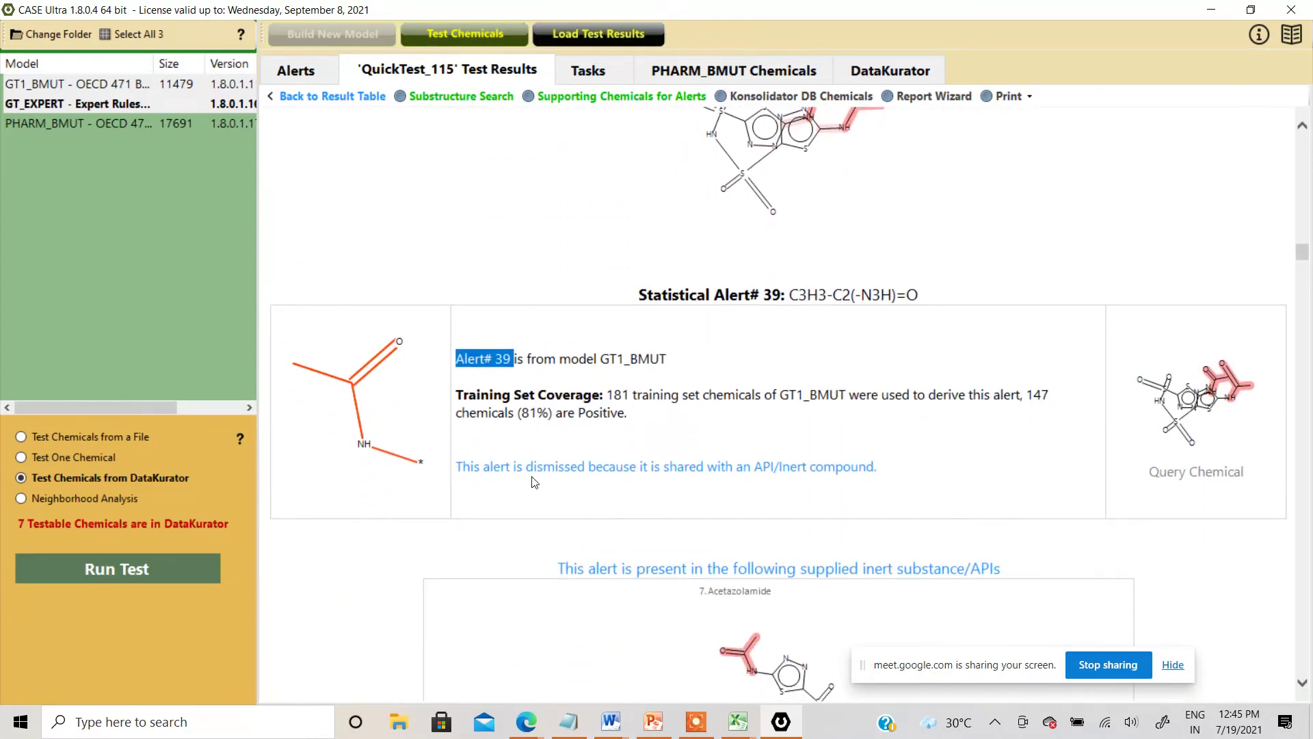
drag(585, 472, 839, 469)
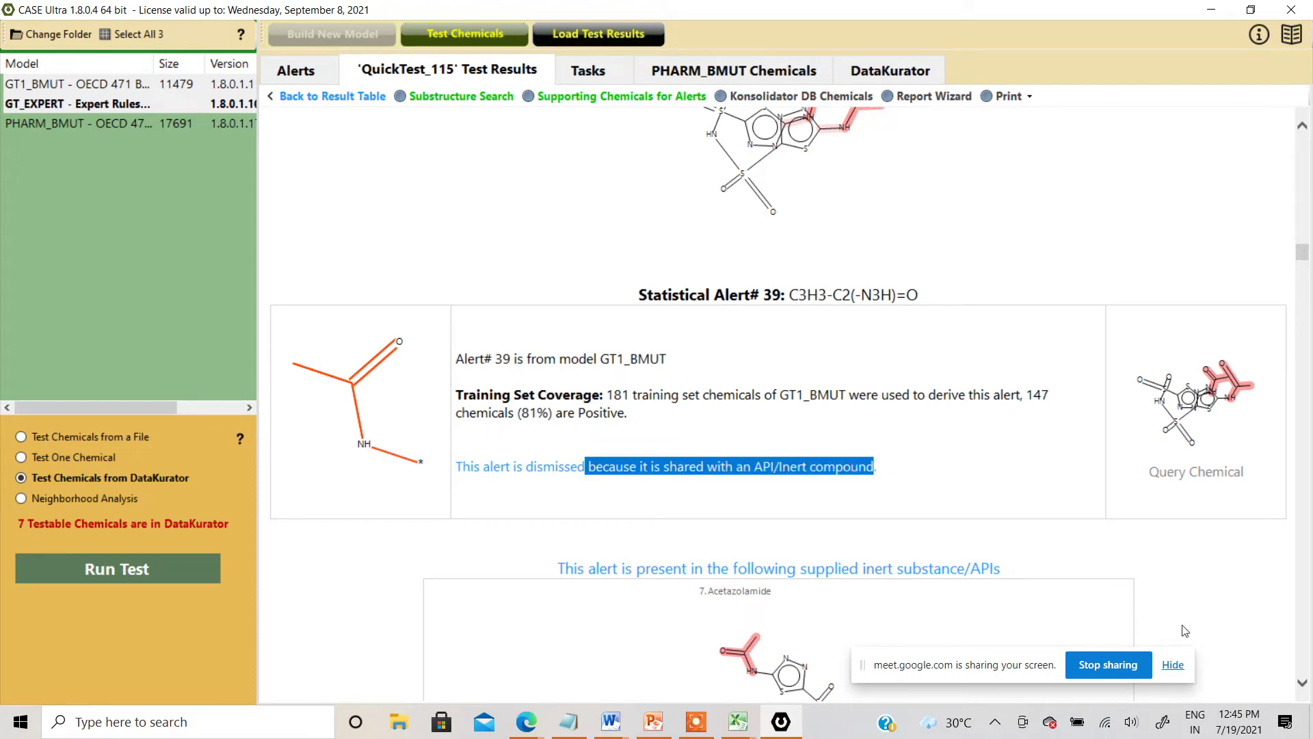
Step: Examine Alert #39 in the supplied API and in the Konsolidator Database analogs with the most similar alert environment
click(1301, 683)
click(1301, 683)
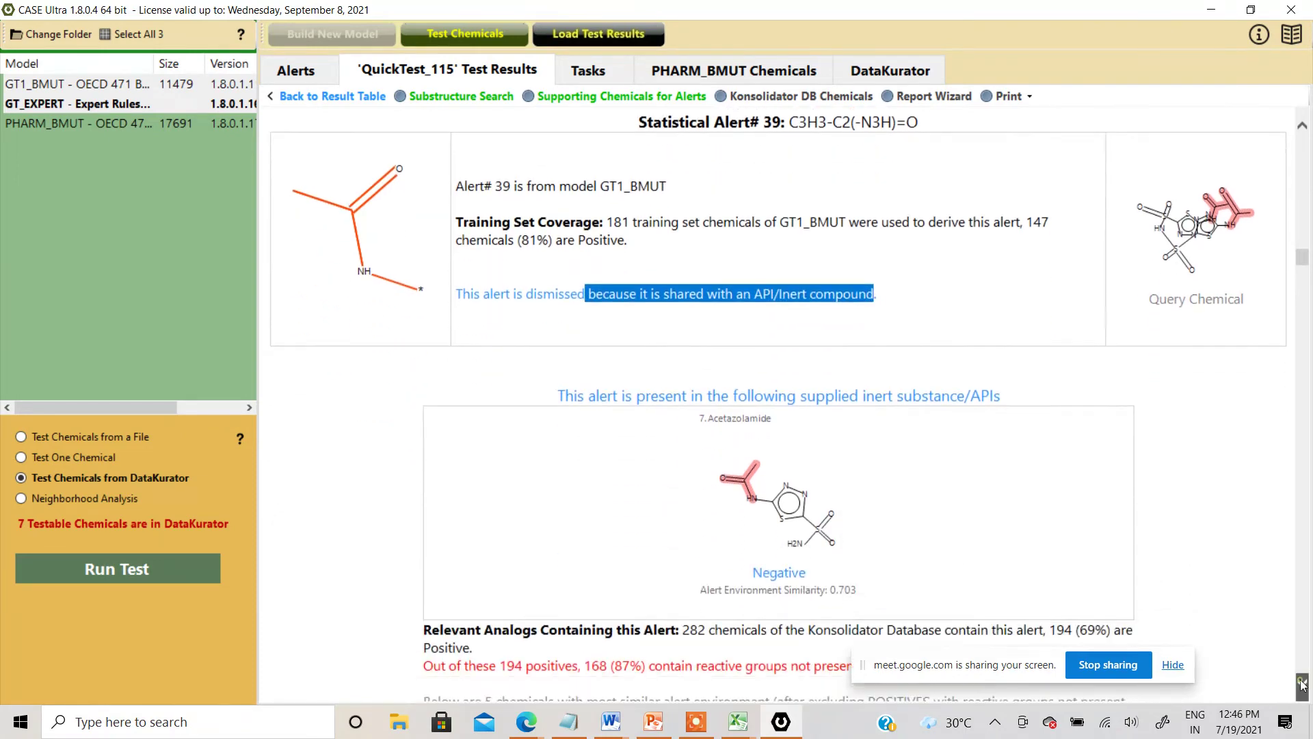
click(1301, 684)
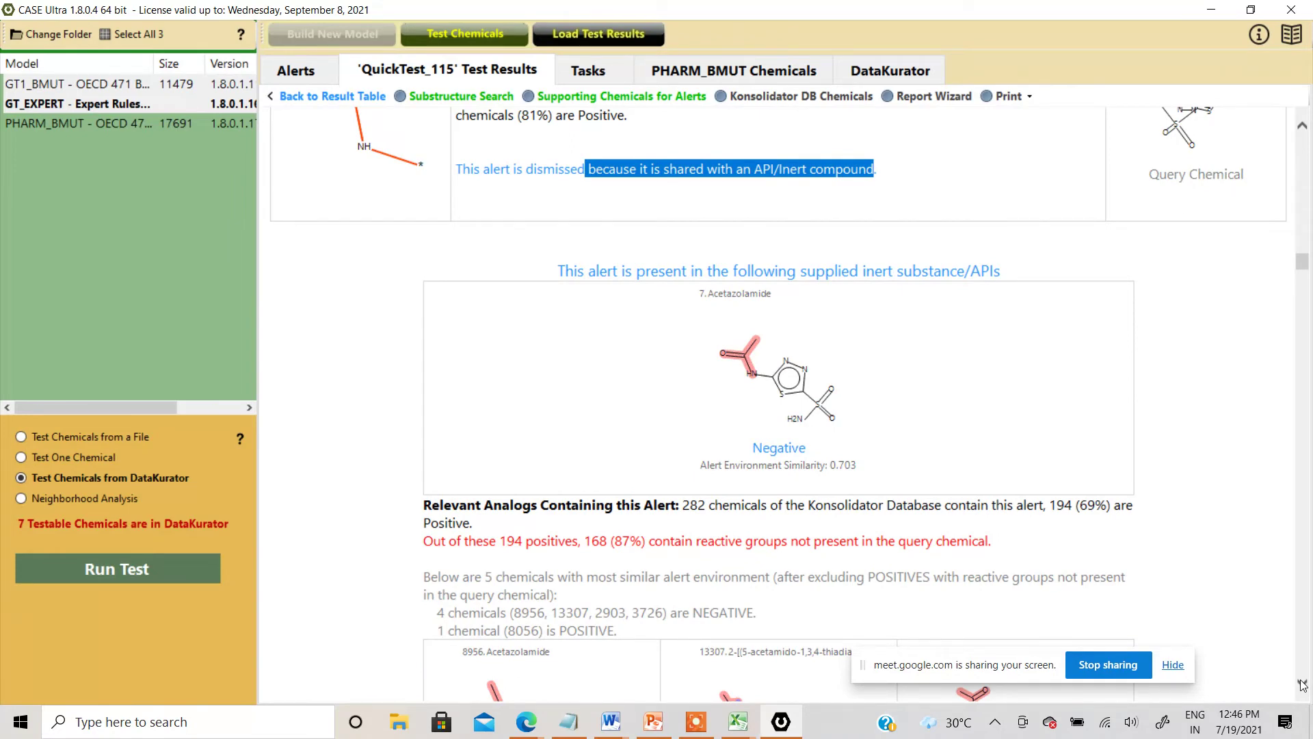
click(1302, 683)
click(1302, 684)
click(1301, 684)
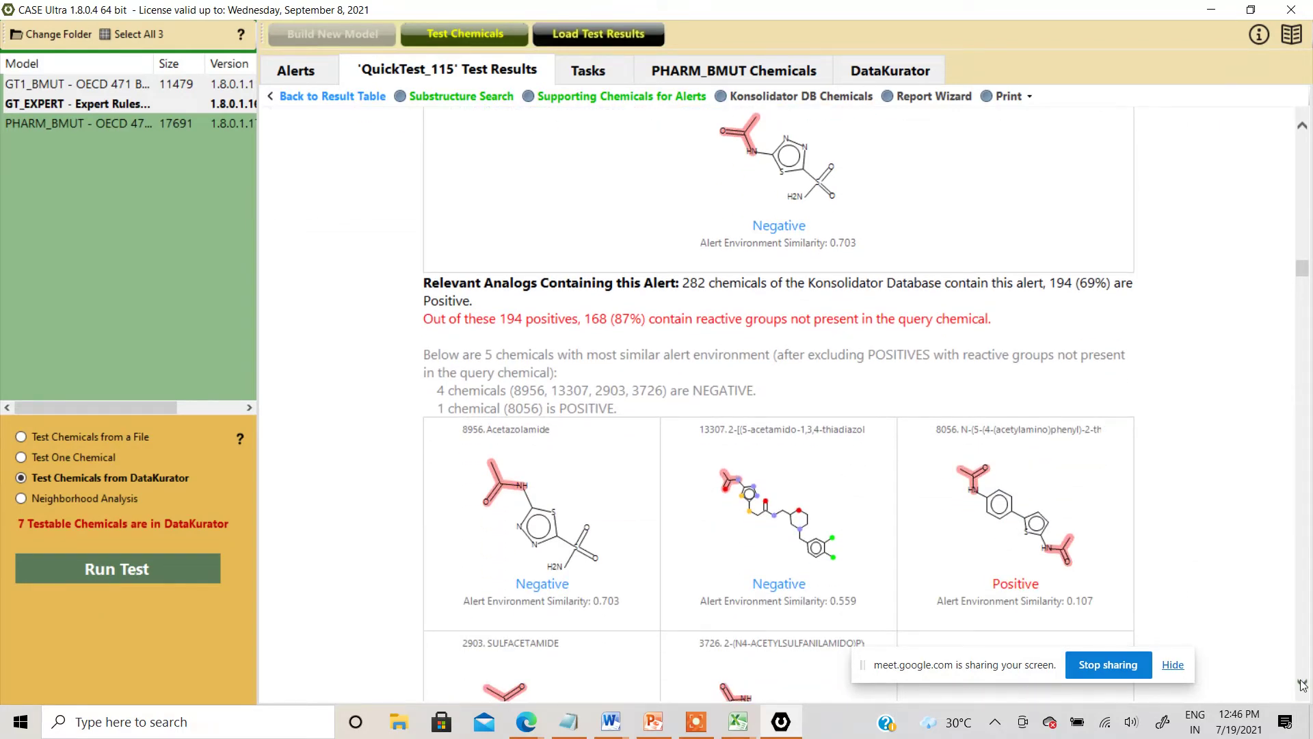
click(1302, 684)
click(1302, 683)
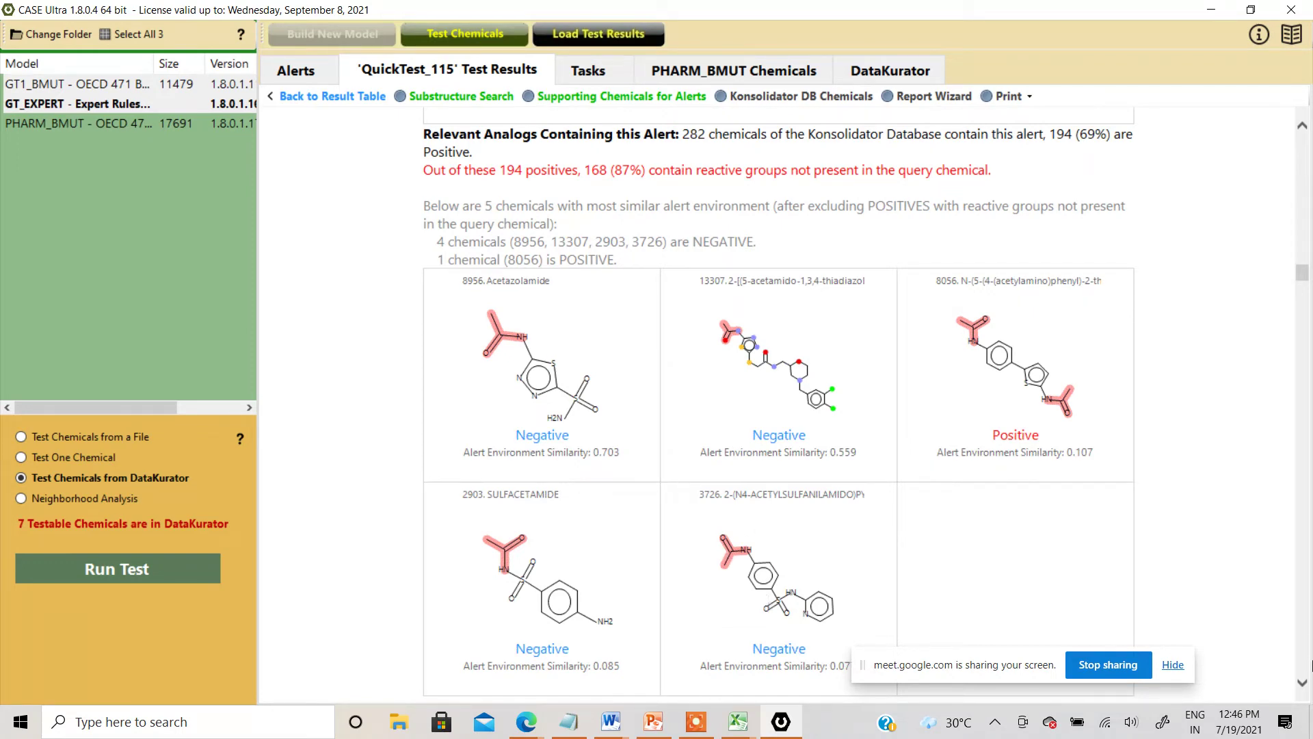
click(1302, 684)
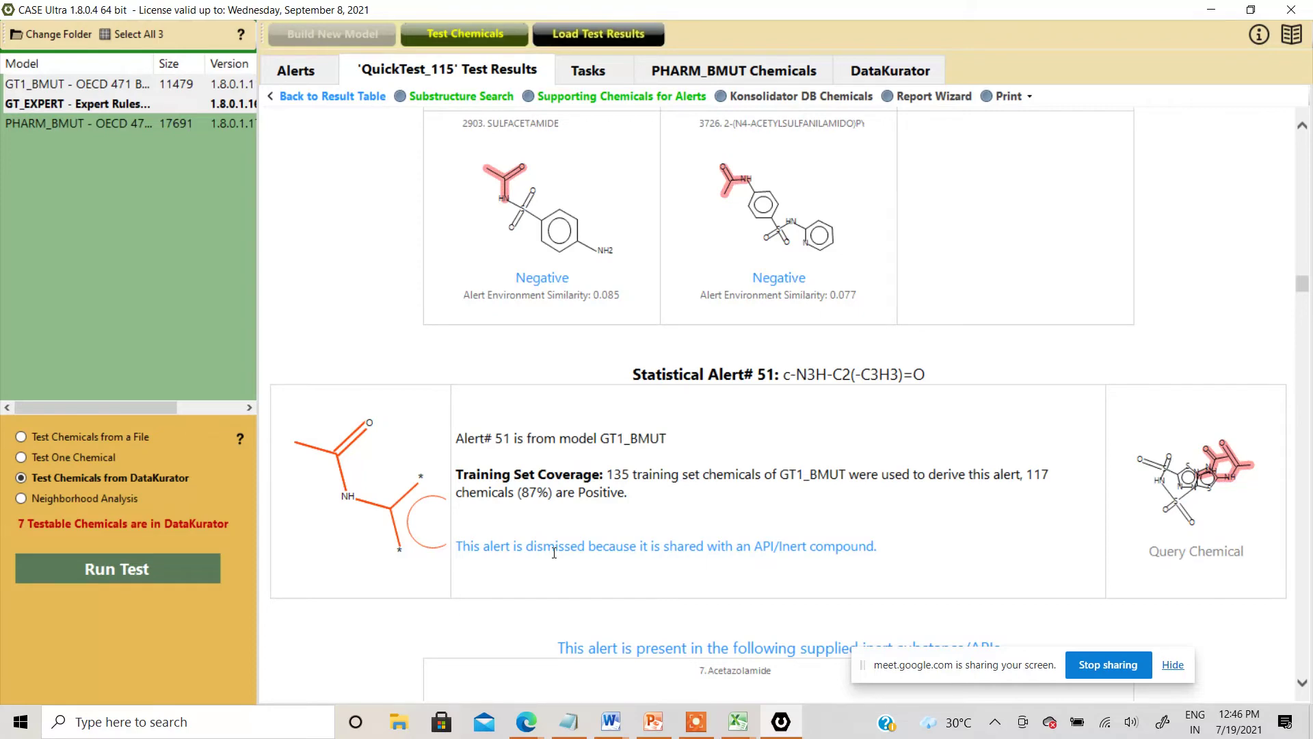
Step: Compare Alert #39's environment in Acetazolamide with its negative analogs and the positive analog 8056
scroll(827, 397, up, 2)
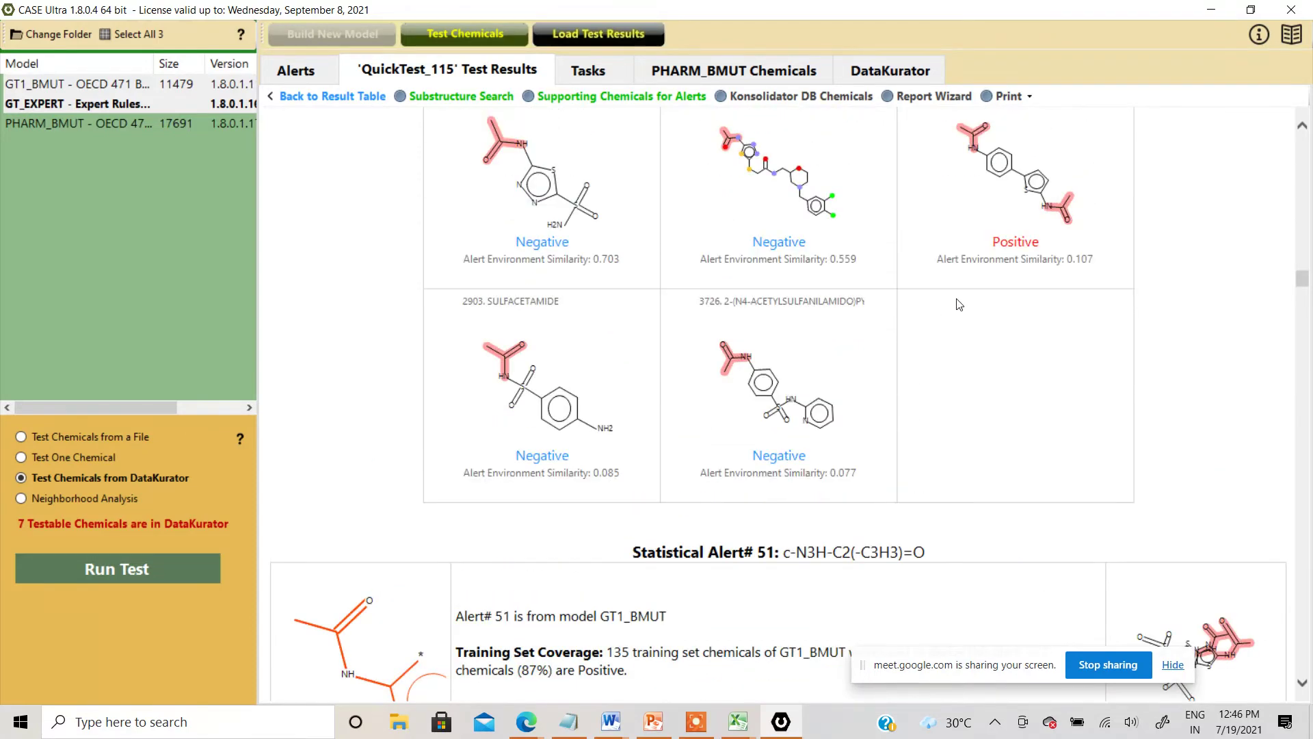
scroll(961, 301, down, 3)
drag(1304, 289, 1299, 269)
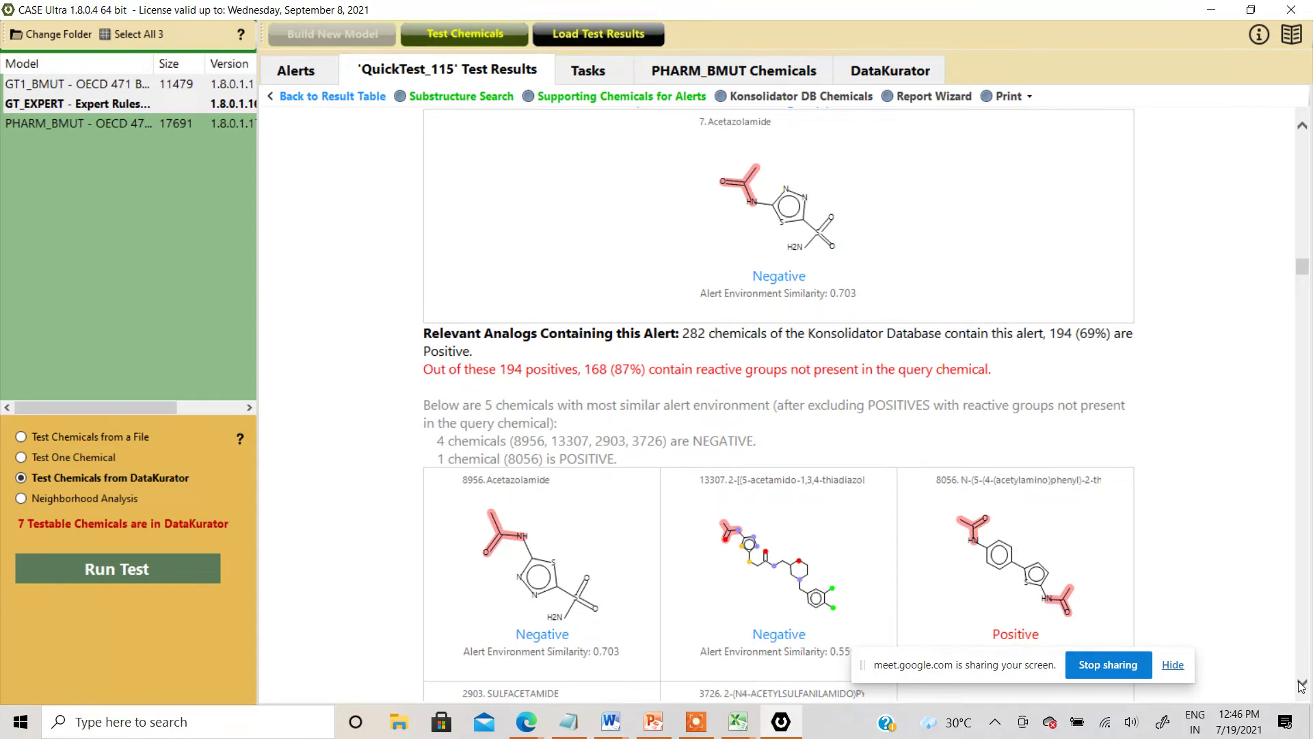
scroll(1299, 684, down, 2)
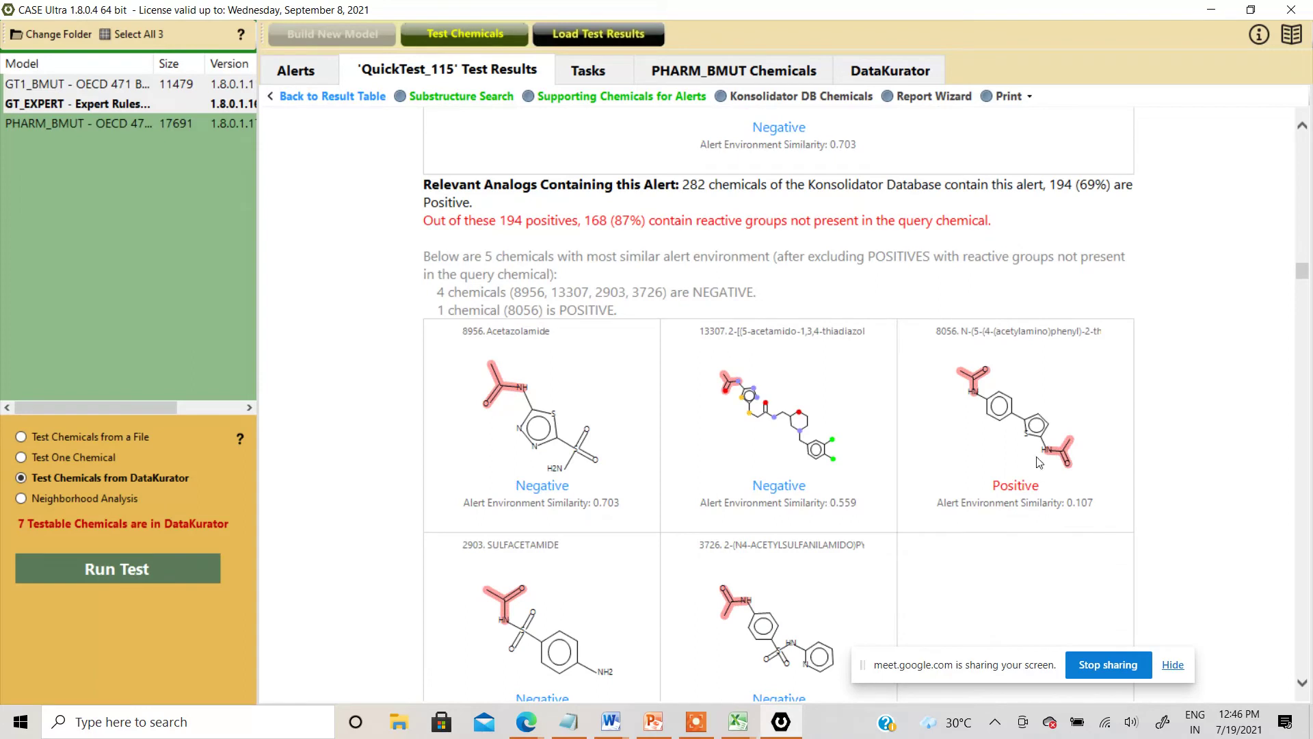
click(1302, 128)
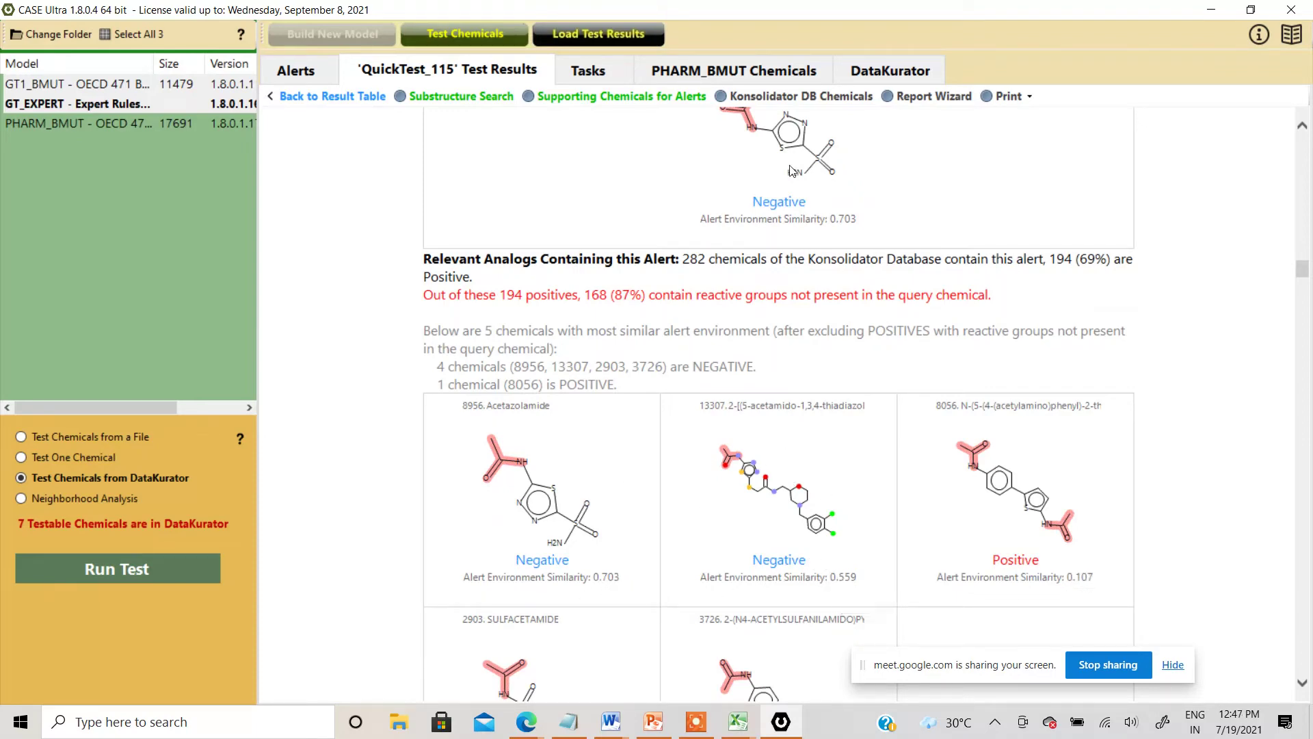
click(1303, 127)
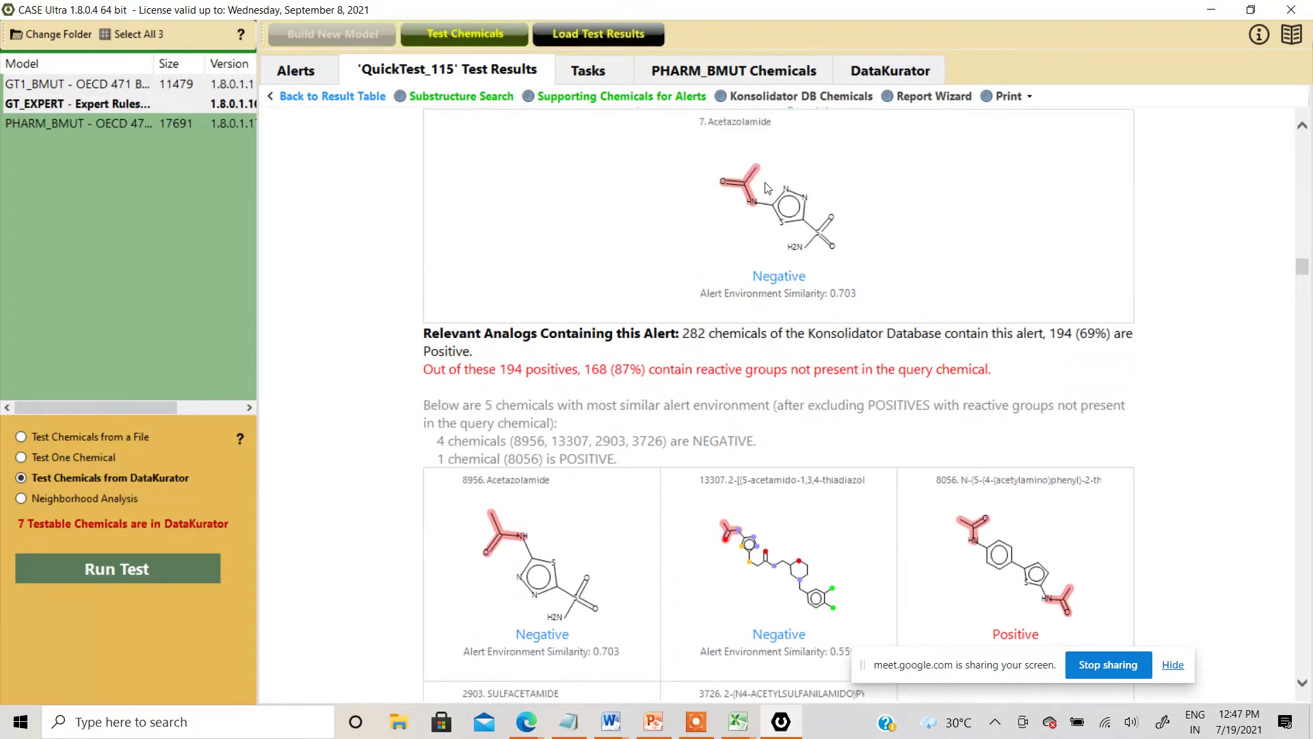
click(1302, 684)
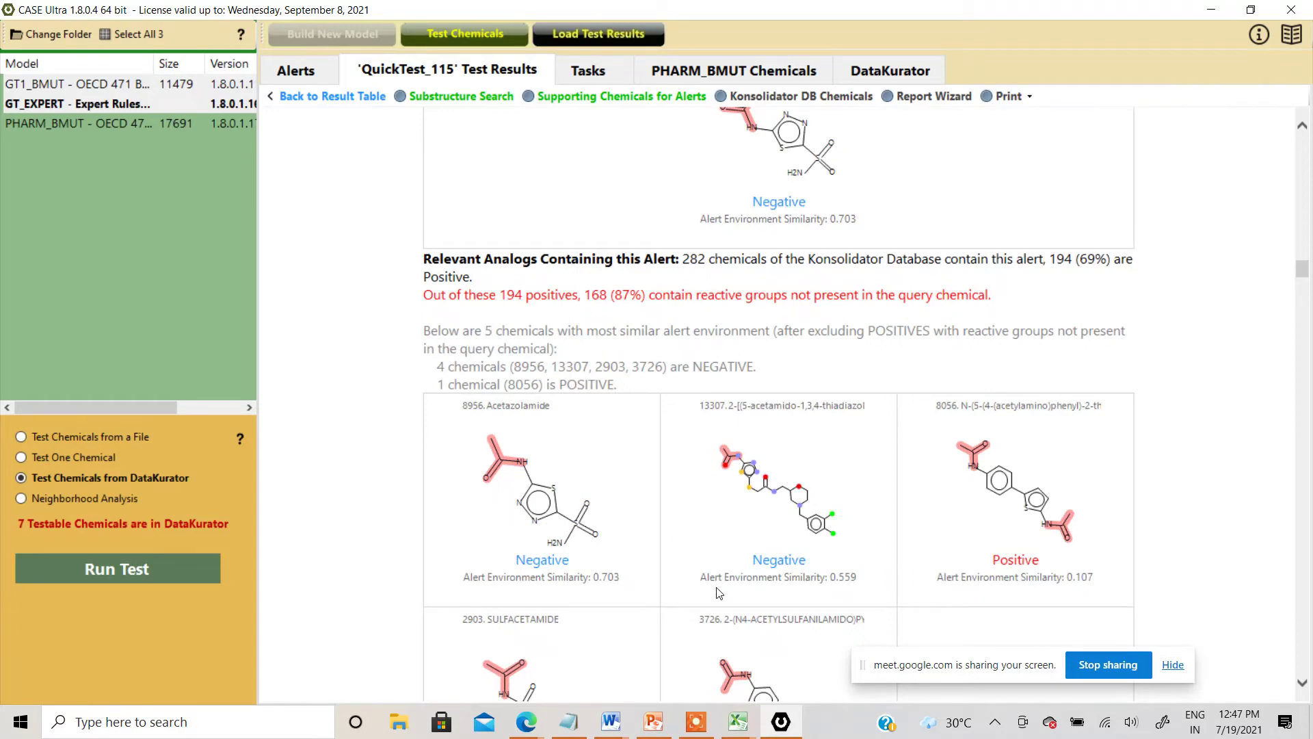
click(1301, 683)
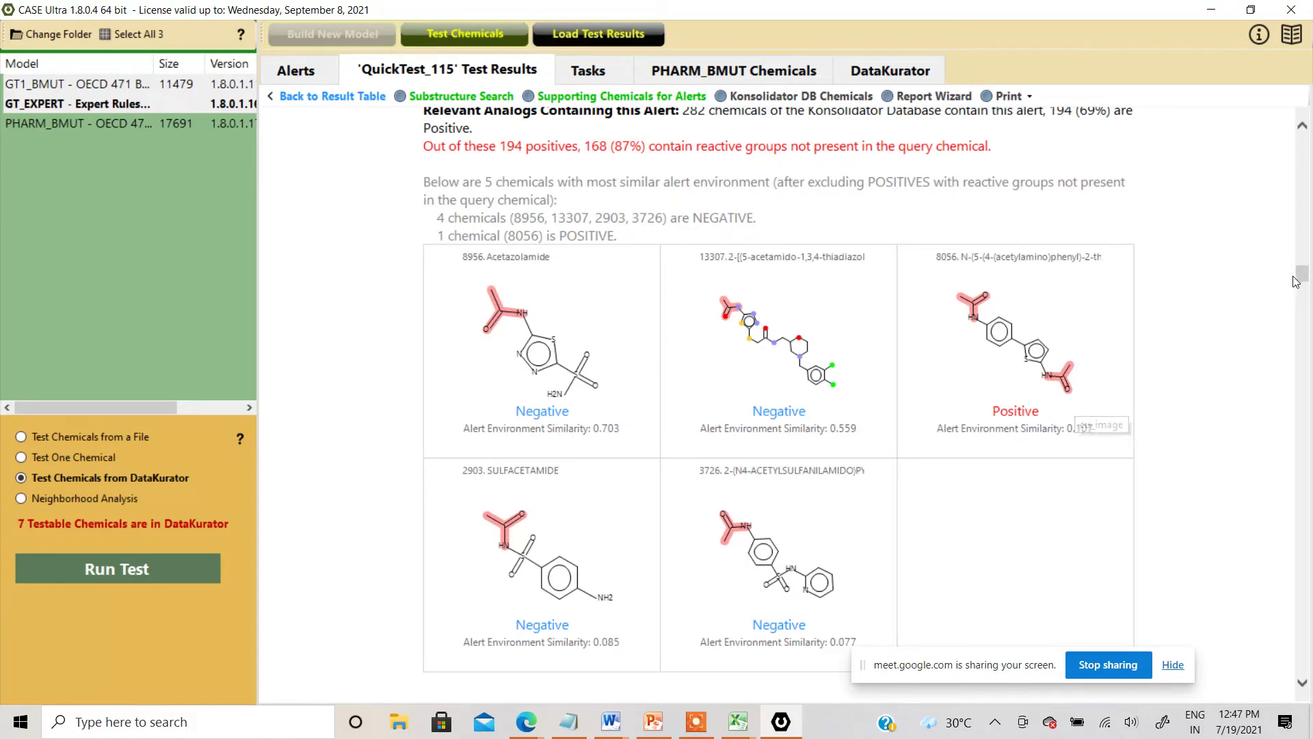
scroll(1302, 276, up, 4)
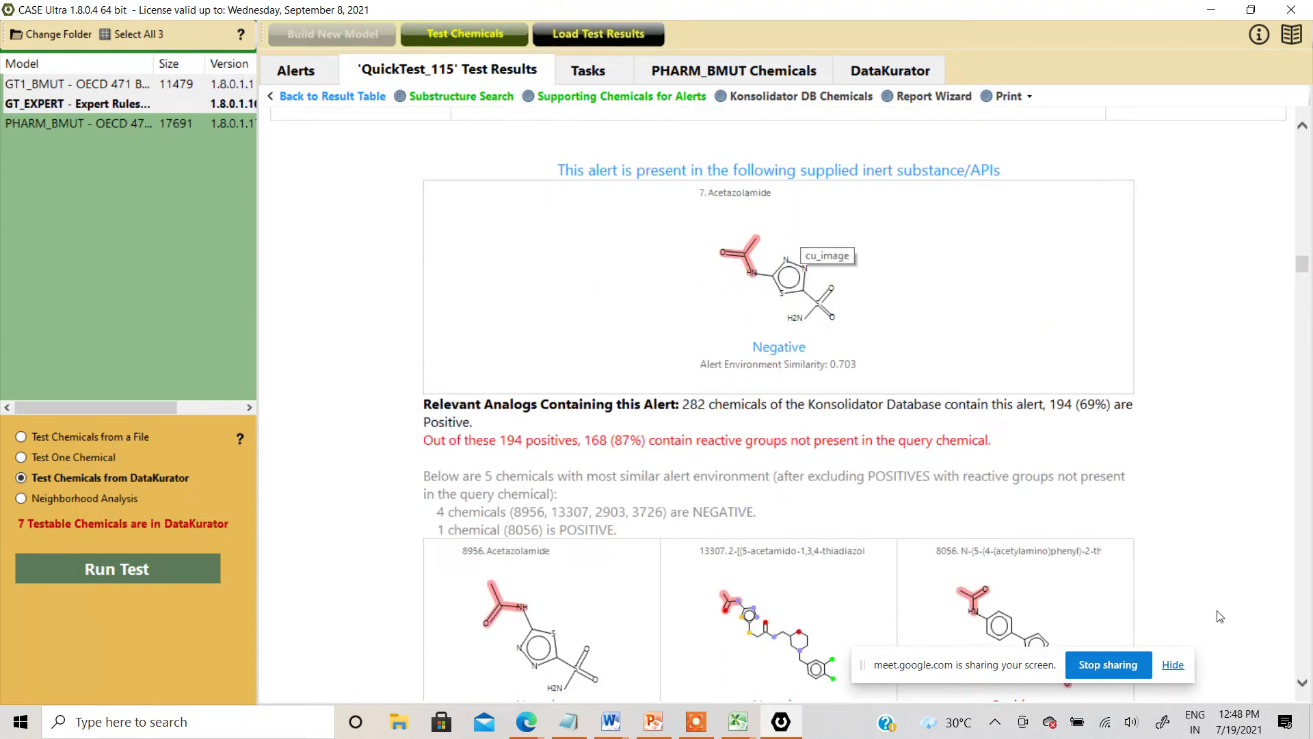
click(1303, 683)
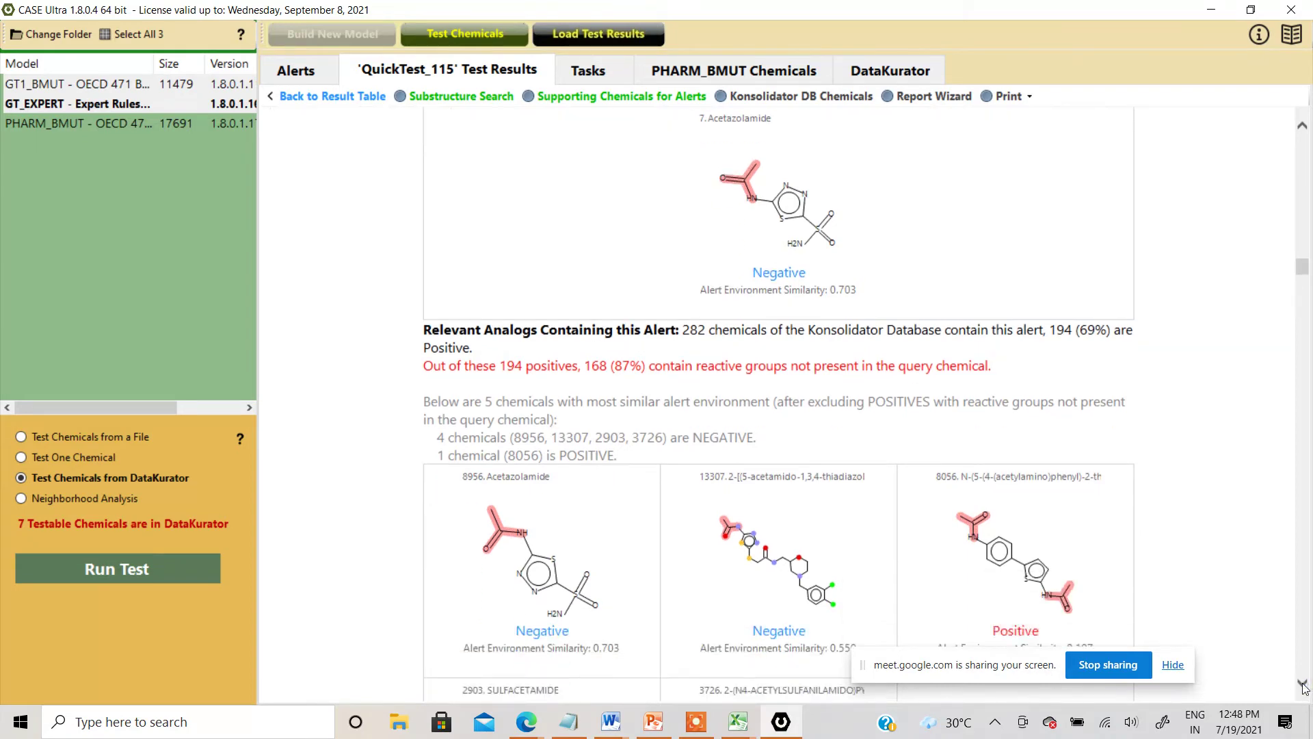
click(1303, 683)
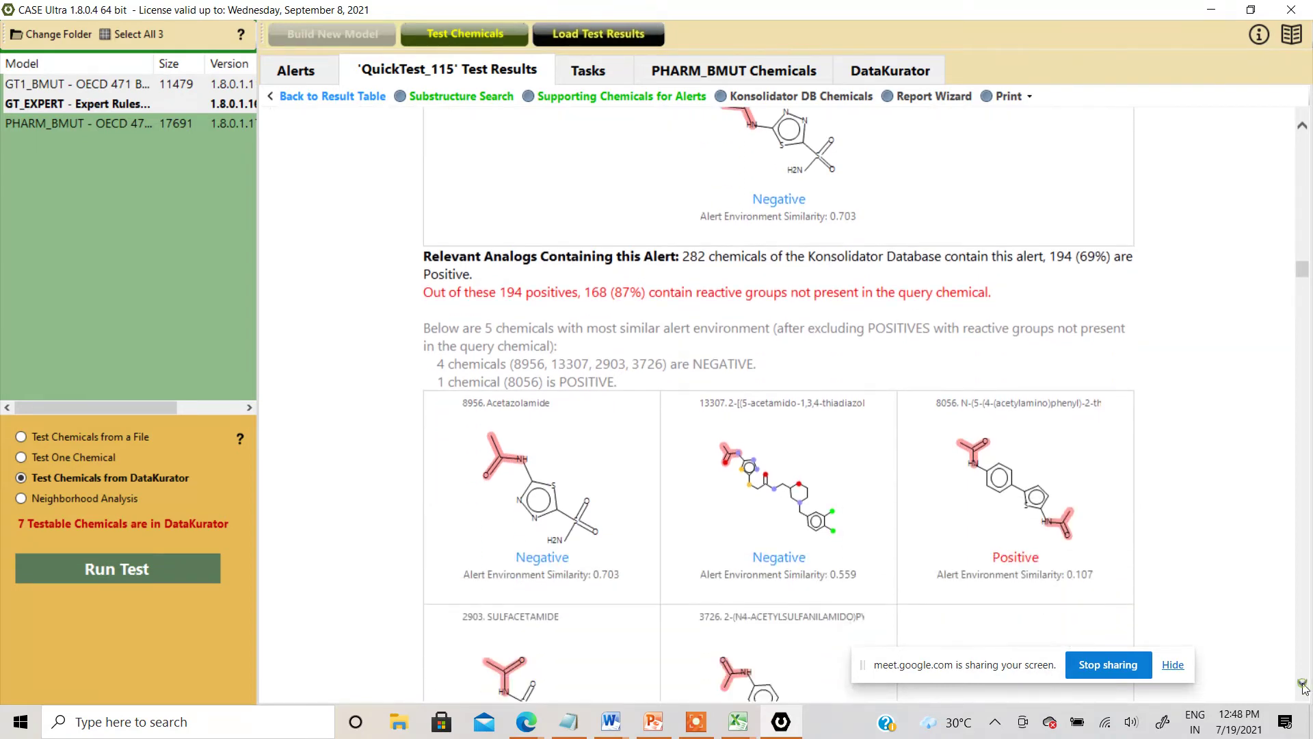
Step: Review Statistical Alerts #51 and #1114, including their dismissal statements and most similar analogs
click(1303, 682)
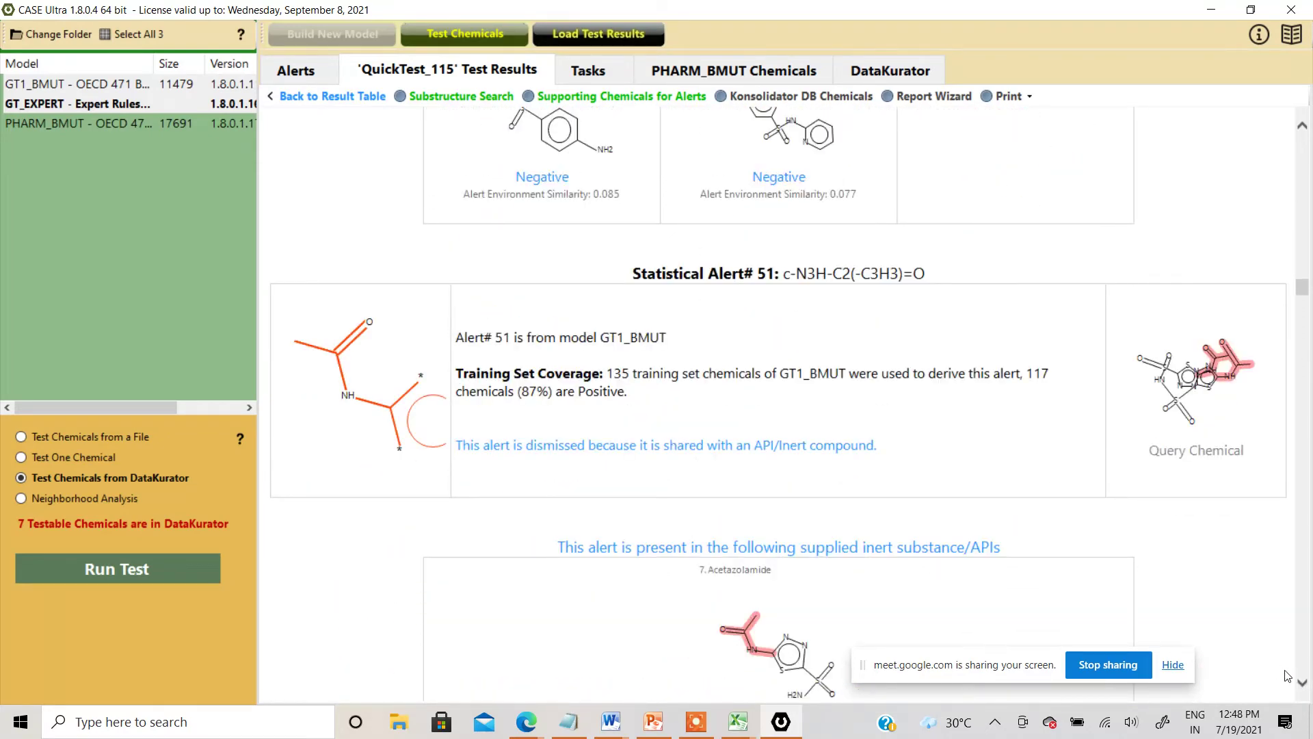
click(1304, 684)
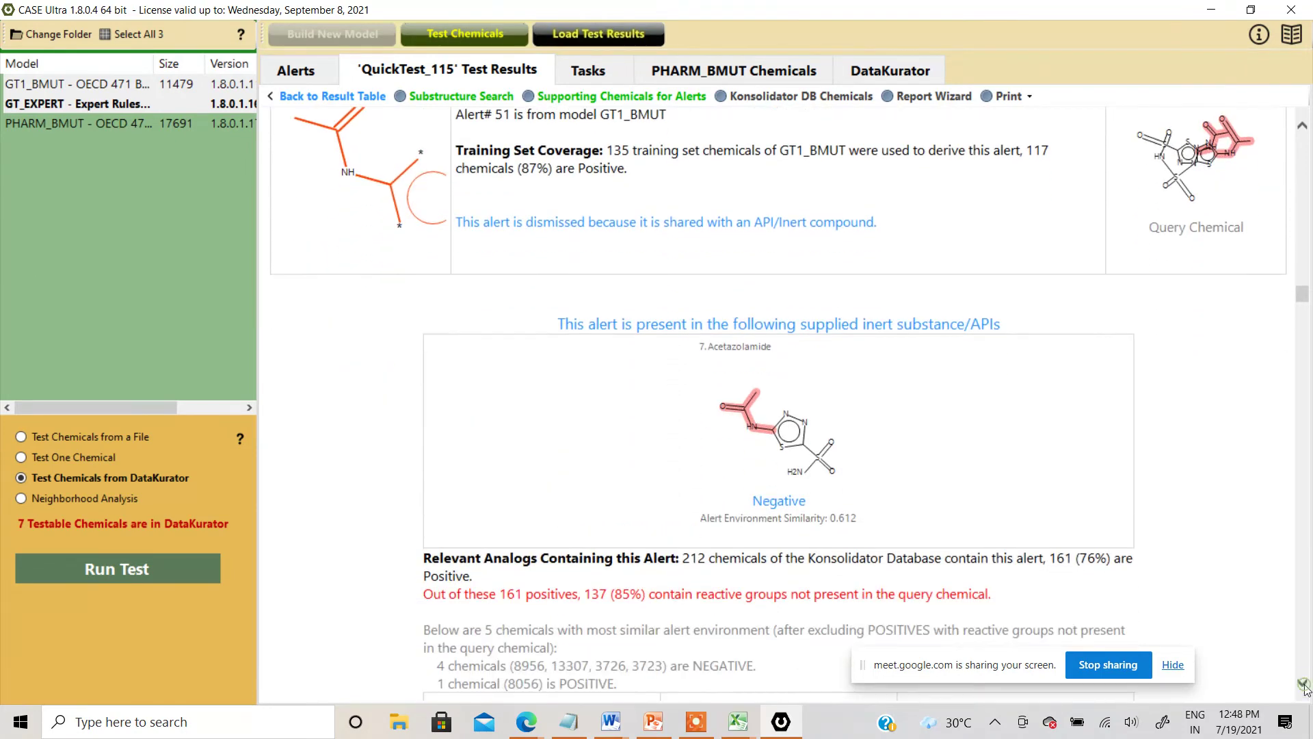
click(1304, 684)
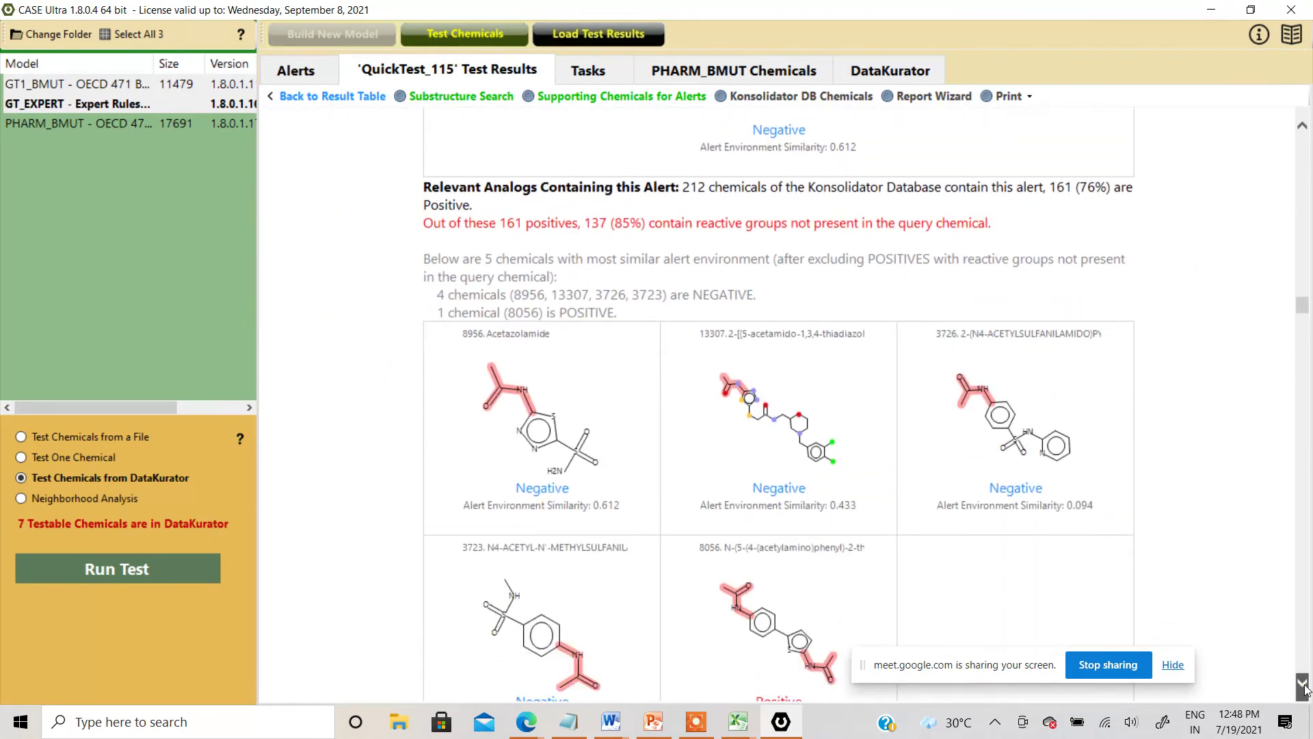
click(1303, 684)
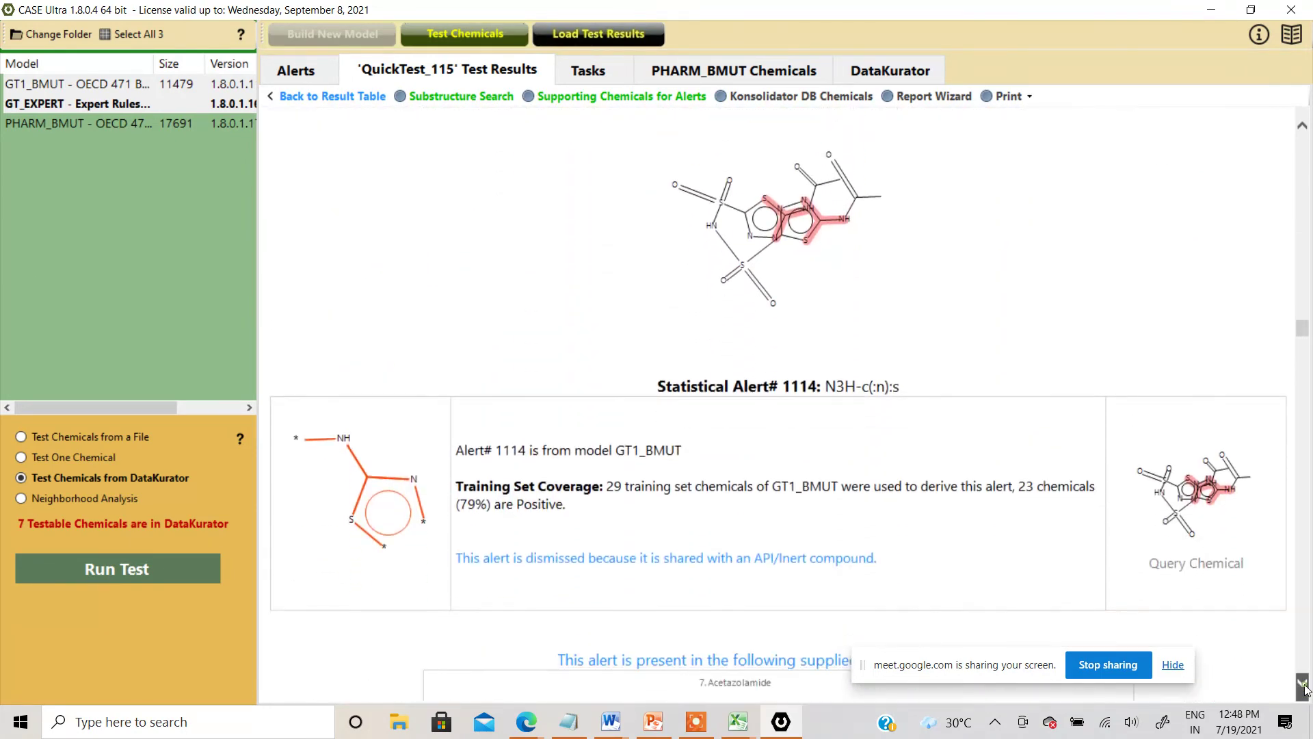
click(1304, 684)
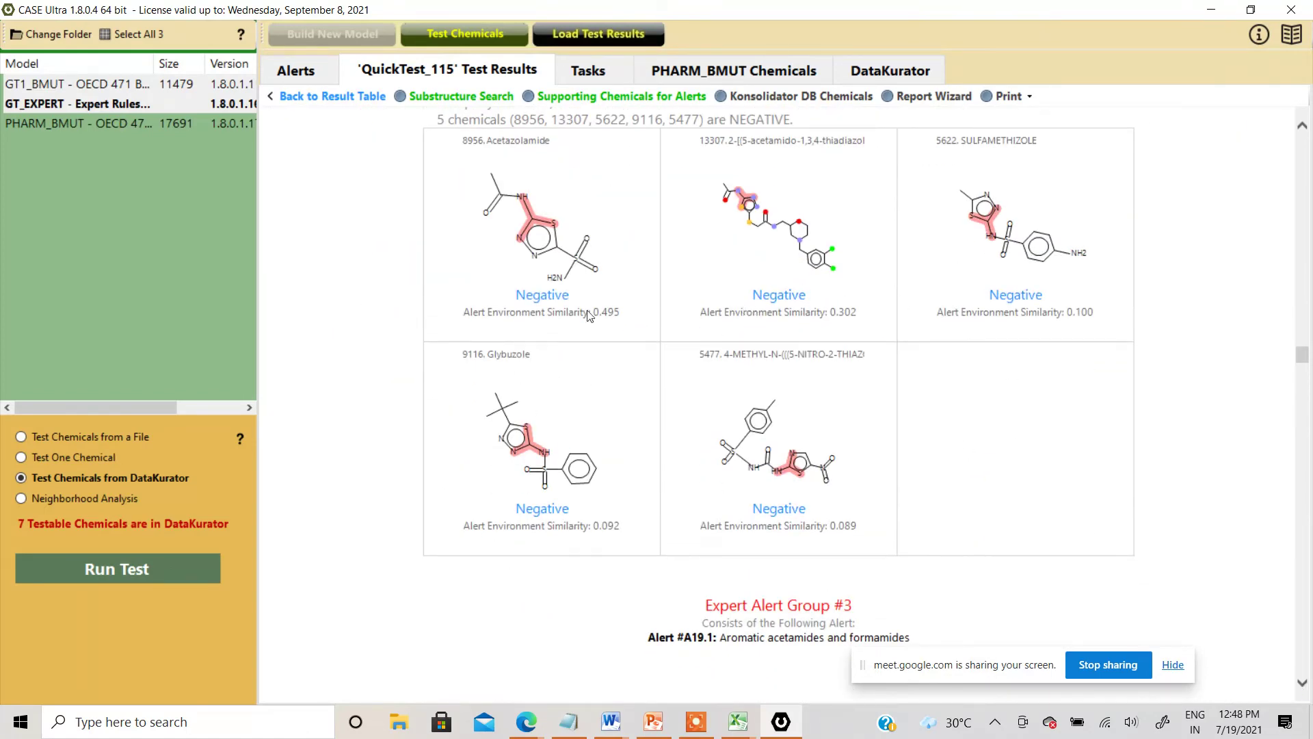
Step: Review Expert Alert #A19.1 for aromatic acetamides and formamides and highlight its plausible mechanism text
click(1302, 685)
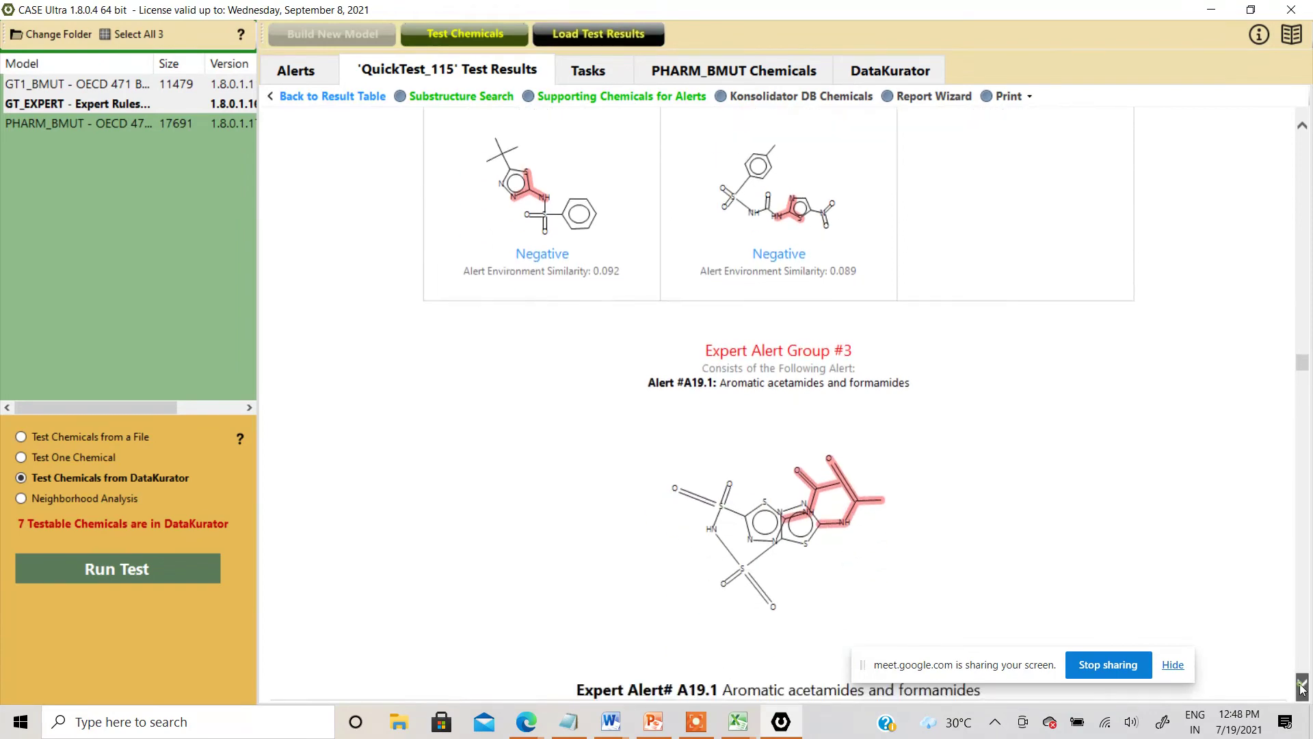
click(1303, 685)
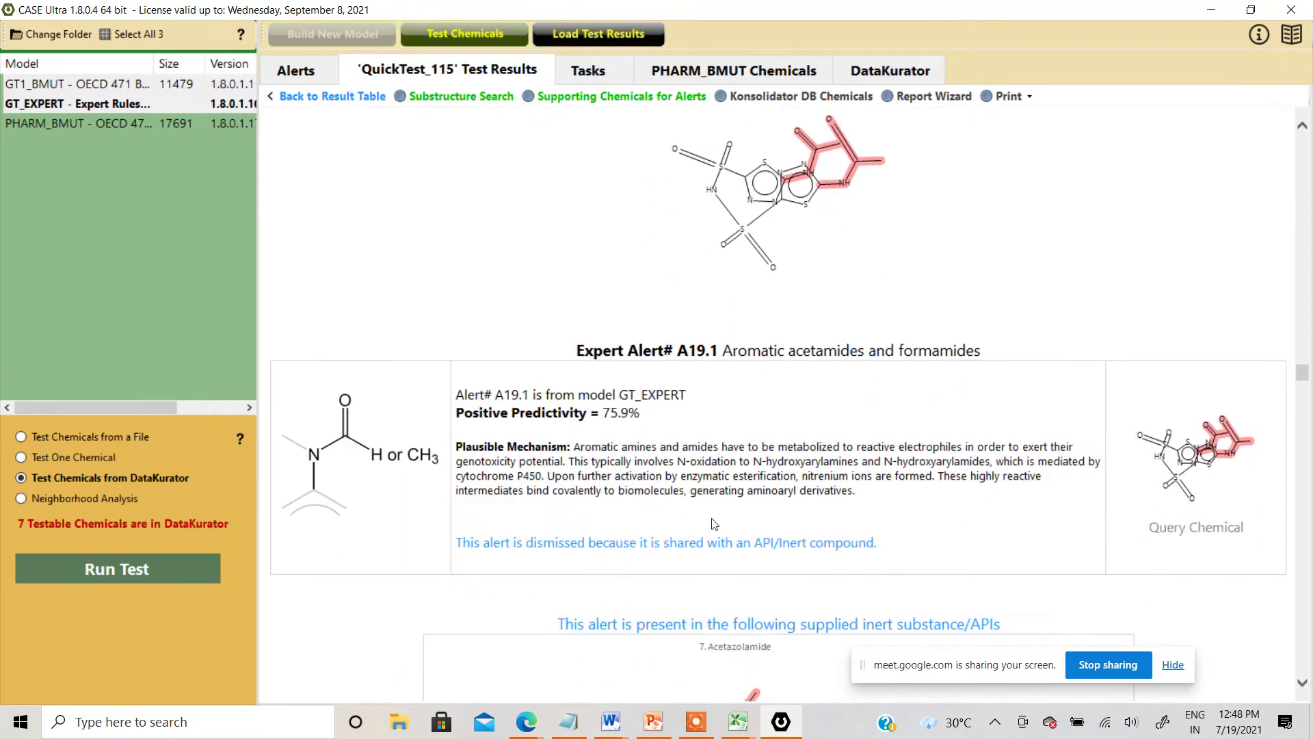
drag(571, 447, 855, 490)
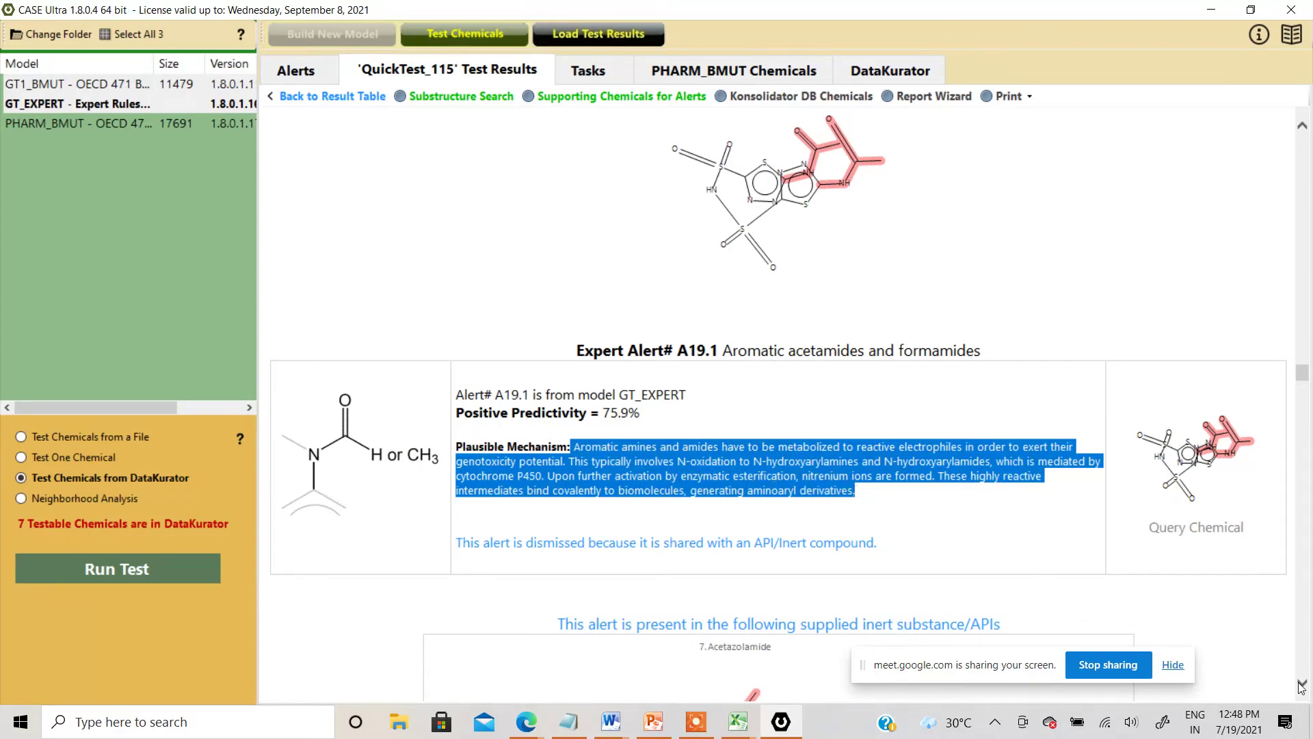
Step: Check the API match and analogs for Expert Alert #A19.1, and read the Deactivating/Mitigating and Unknown Features sections
scroll(1302, 684, down, 6)
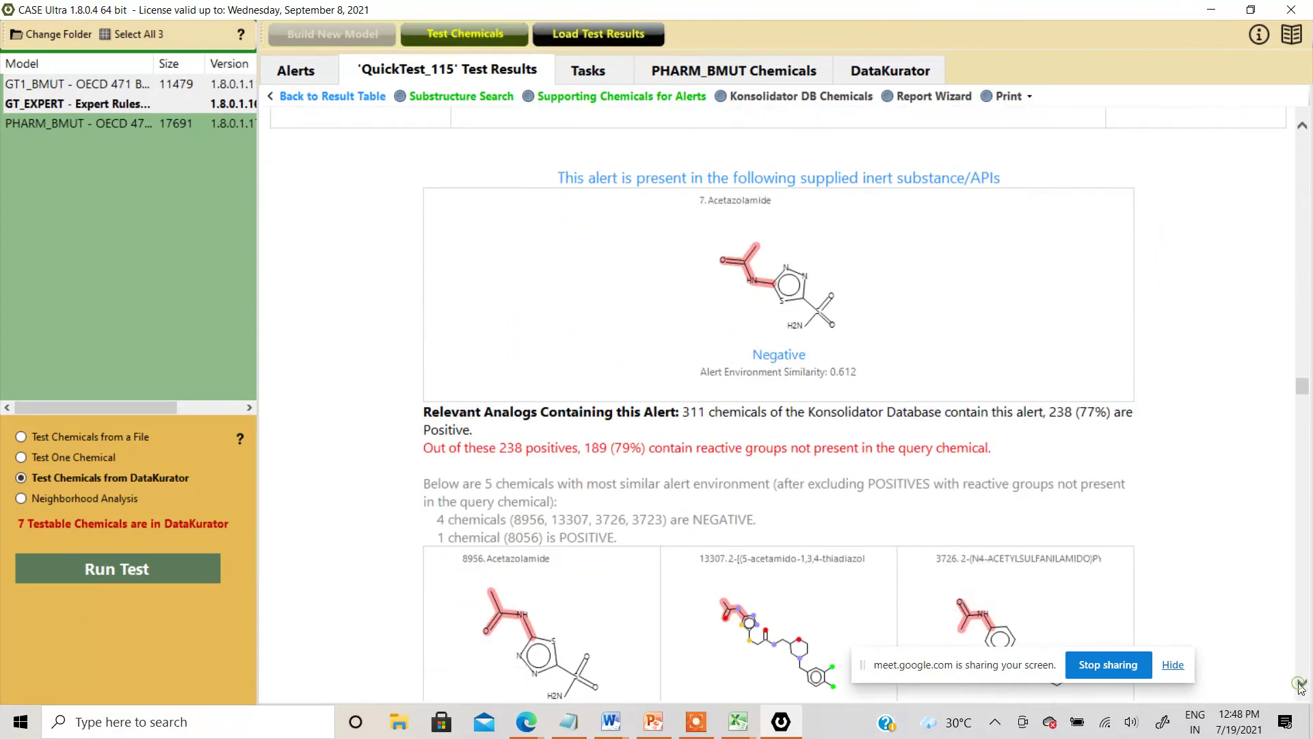
scroll(1303, 685, down, 9)
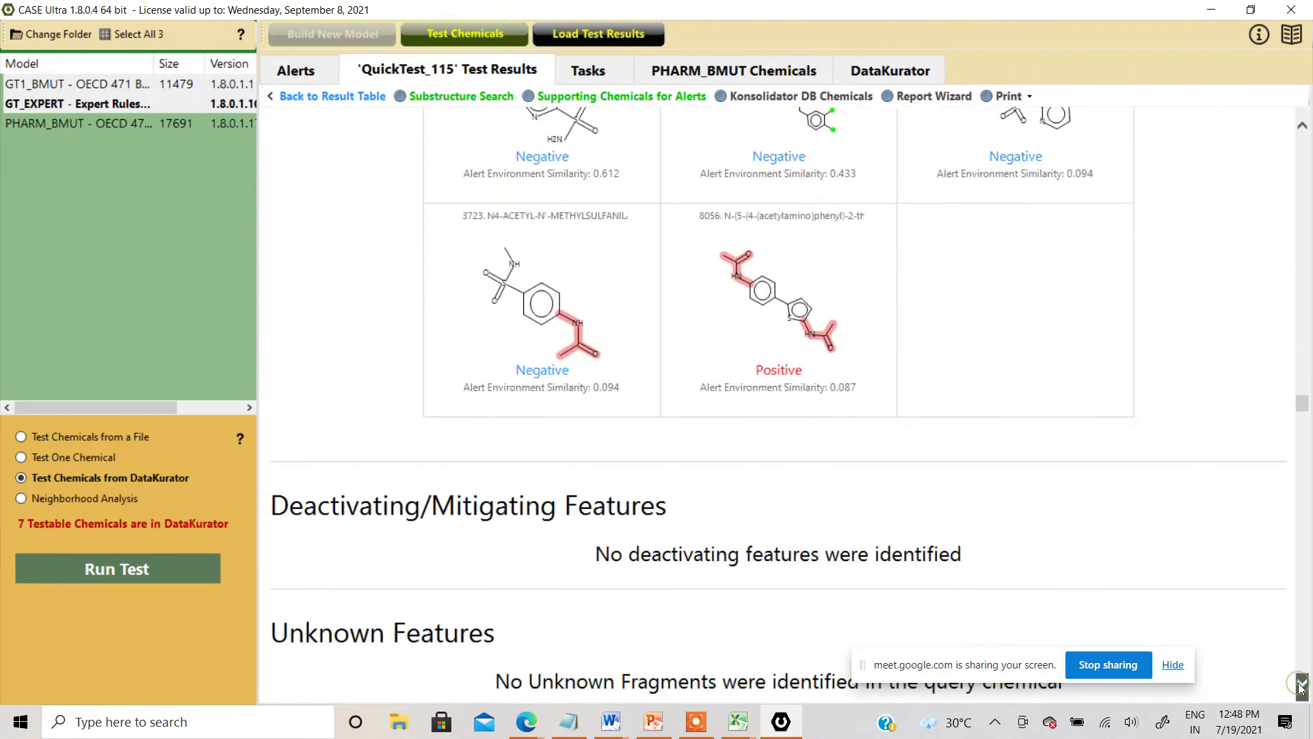
scroll(1301, 686, down, 1)
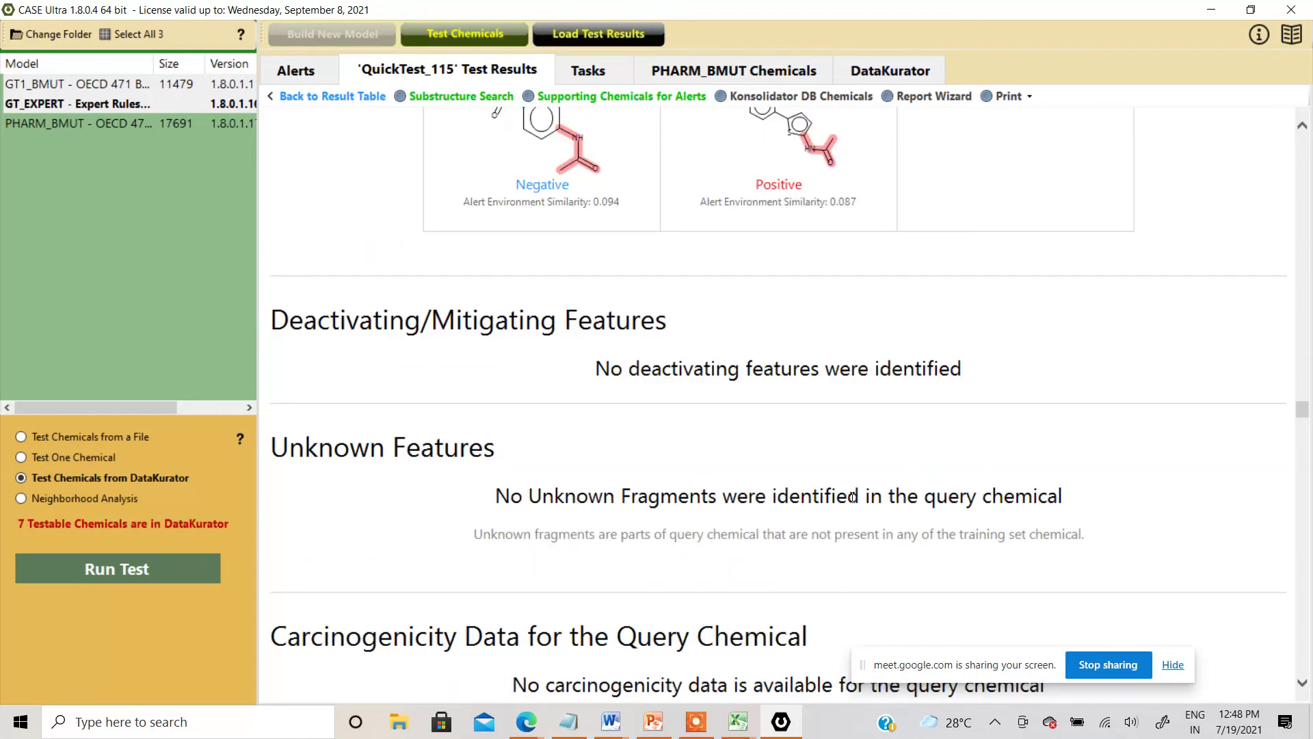
Step: Read the query chemical's carcinogenicity data section and the overview of experimental data for the analogs, including Acetazolamide (8956)
scroll(1026, 588, down, 2)
scroll(1304, 686, down, 2)
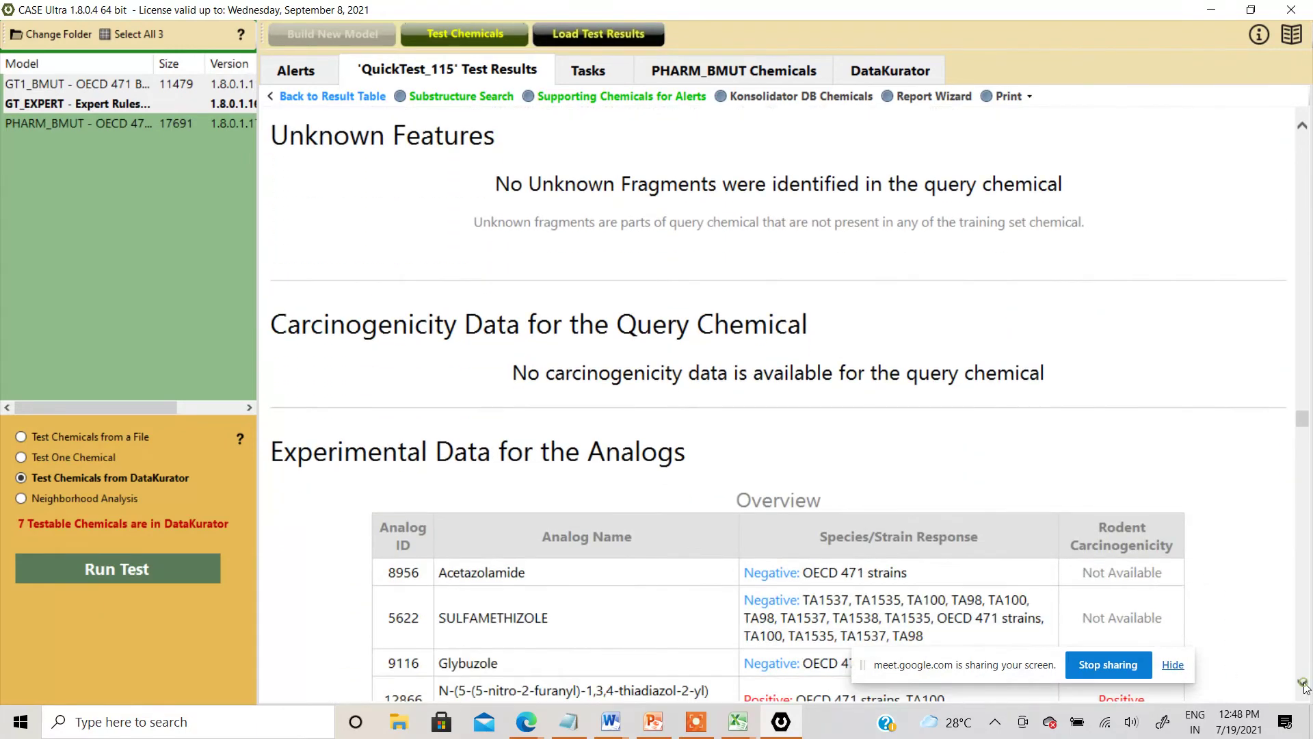
drag(512, 373, 998, 363)
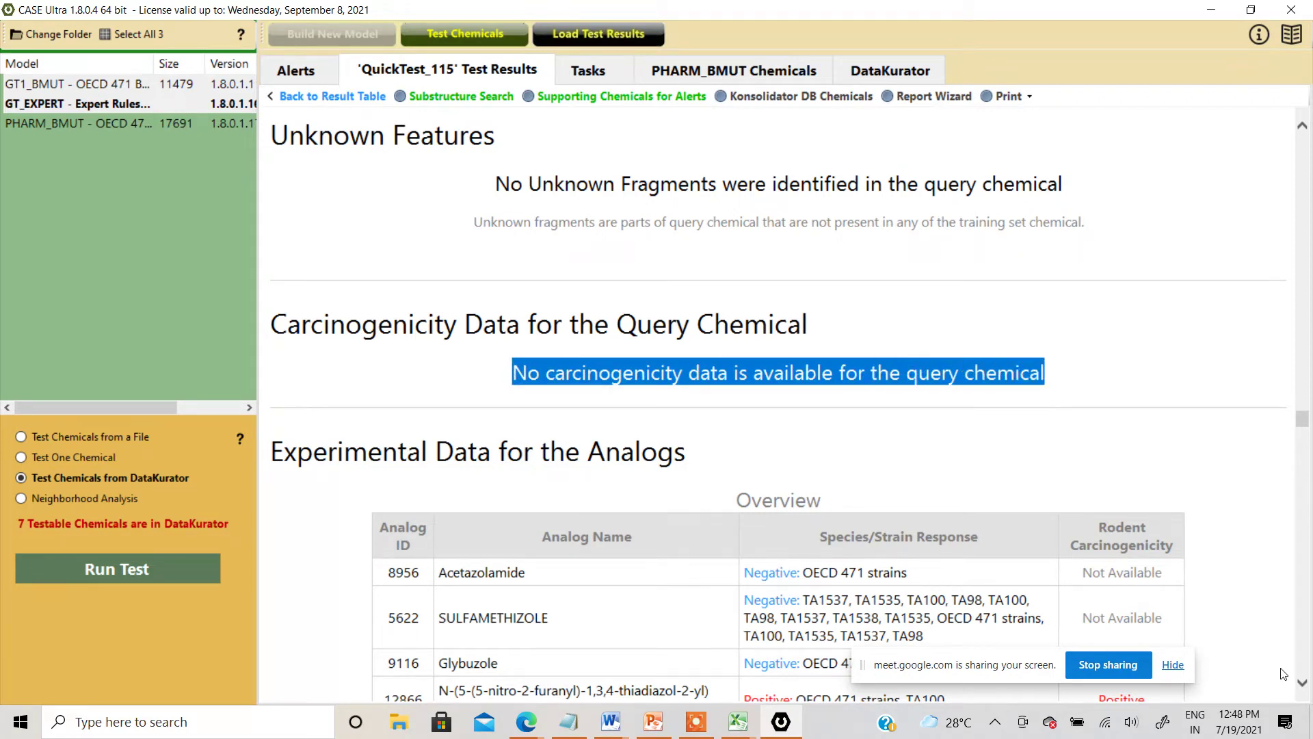
click(1303, 683)
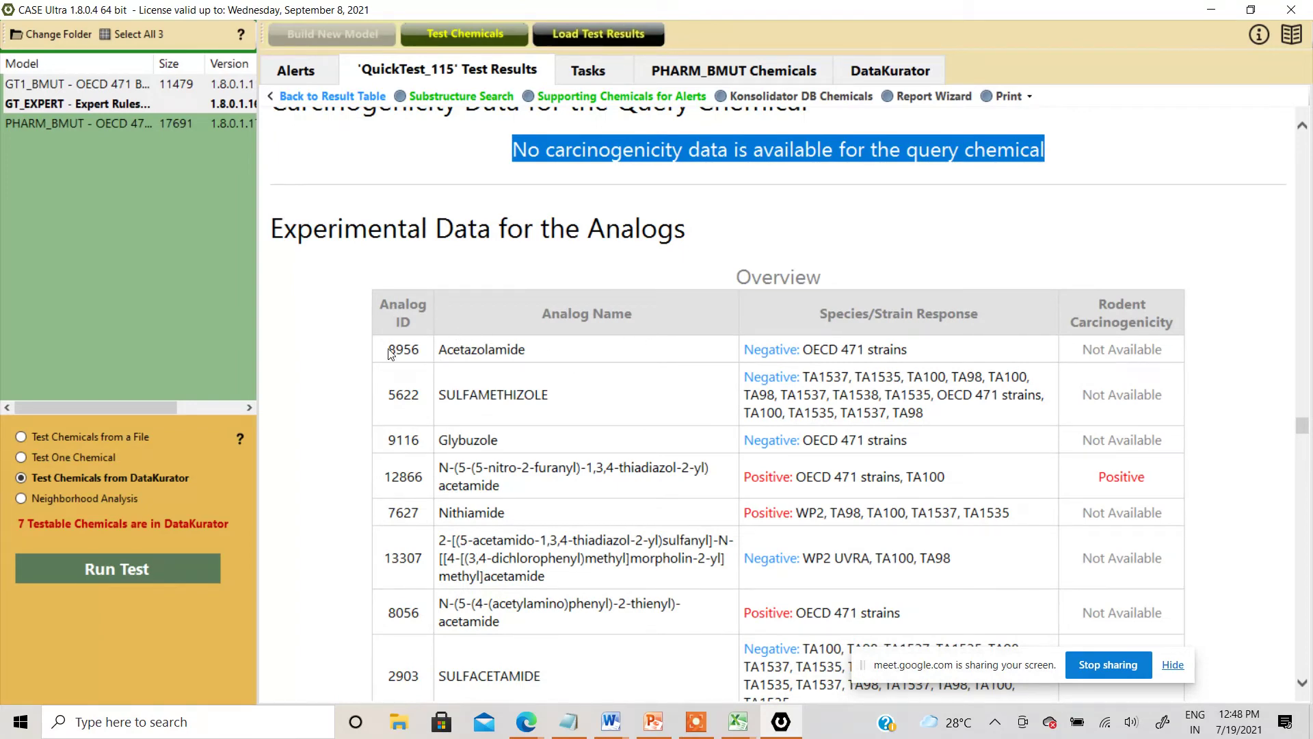
drag(419, 351, 400, 354)
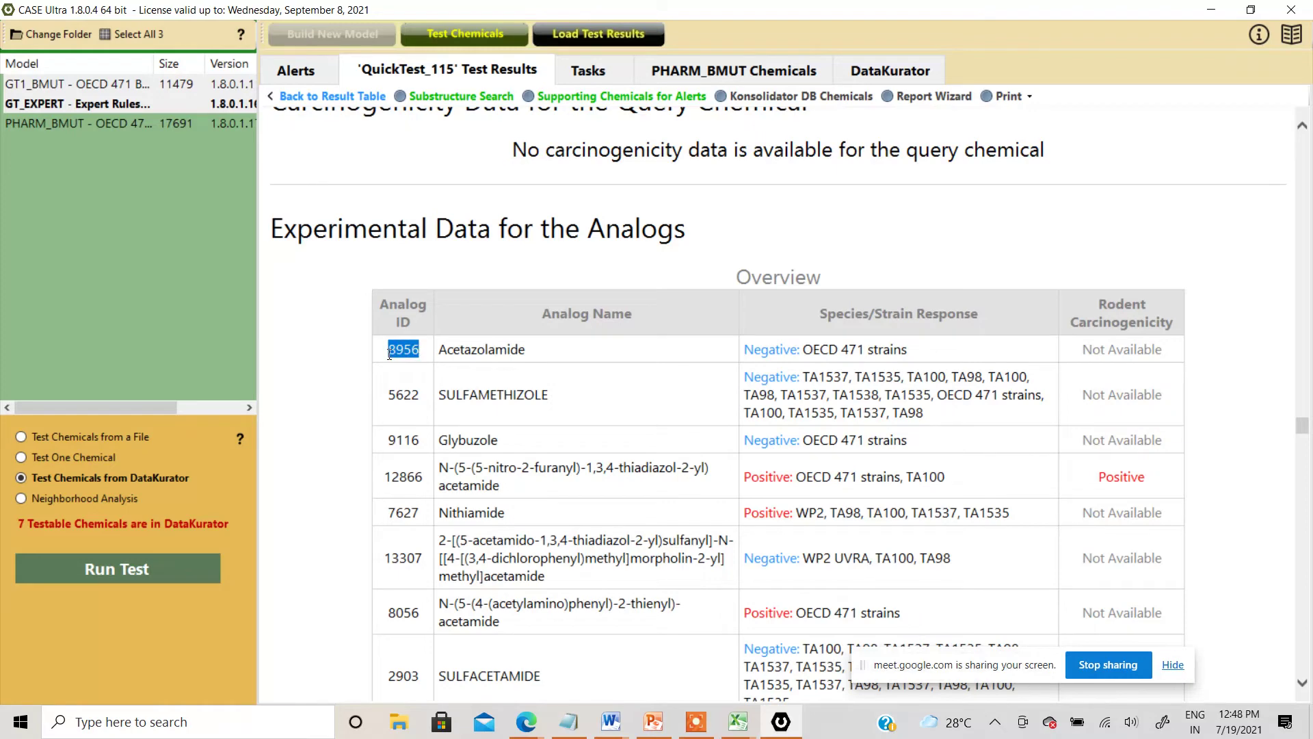
Step: Review the analogs' experiment details, the Literature References and the individual model reports in the Appendix through the GT_EXPERT conclusions
drag(1303, 436, 1303, 454)
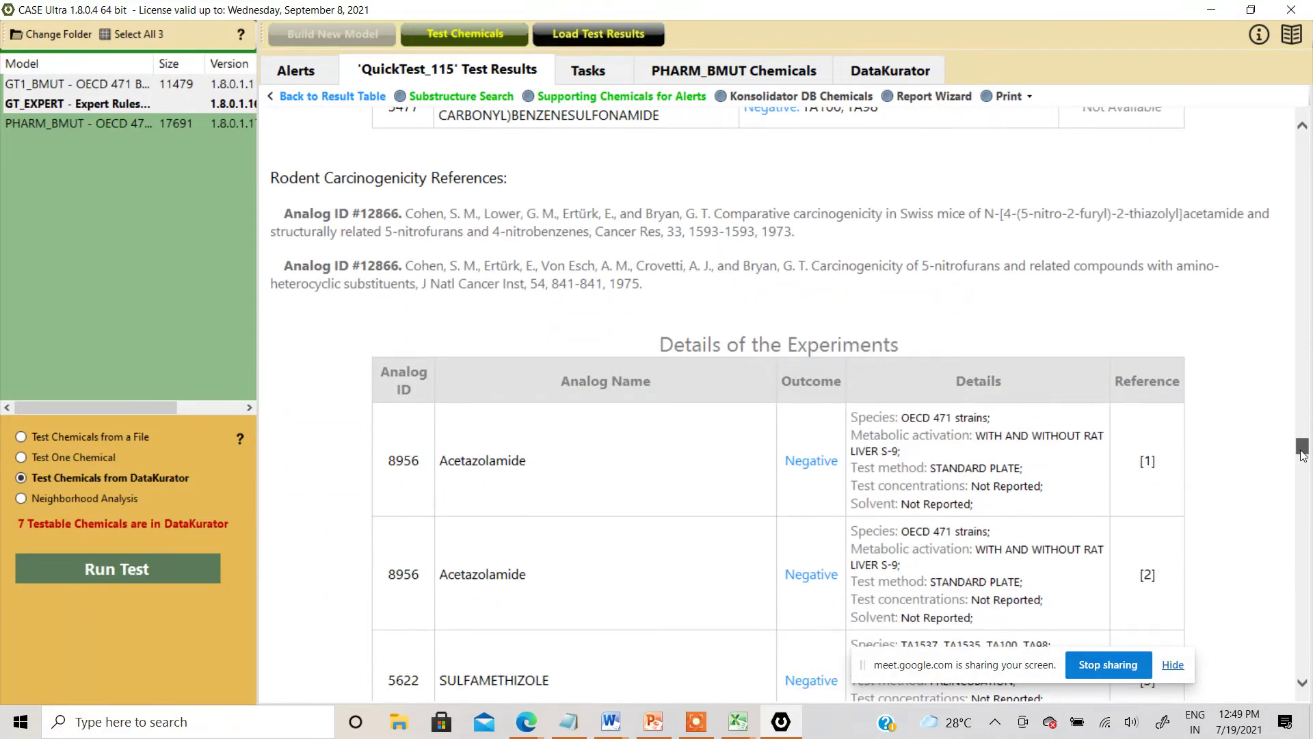
drag(1303, 454, 1308, 530)
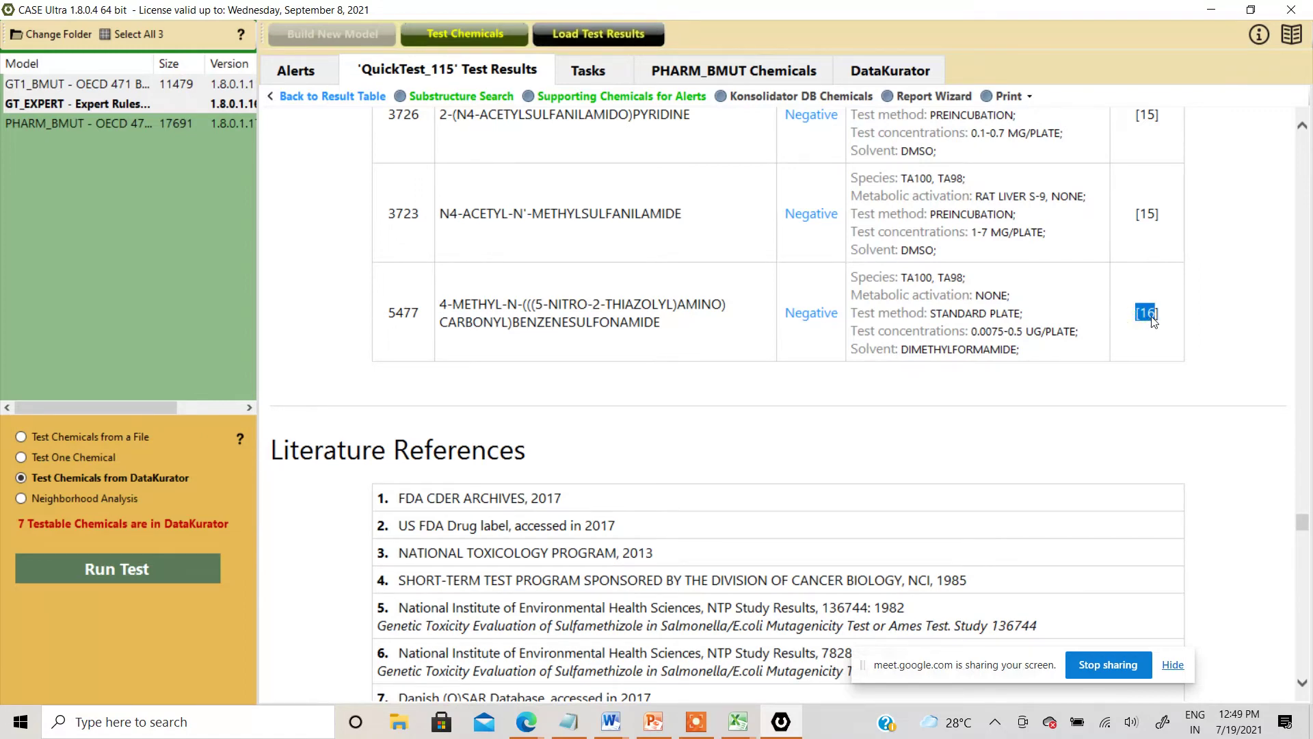
drag(1308, 524, 1309, 585)
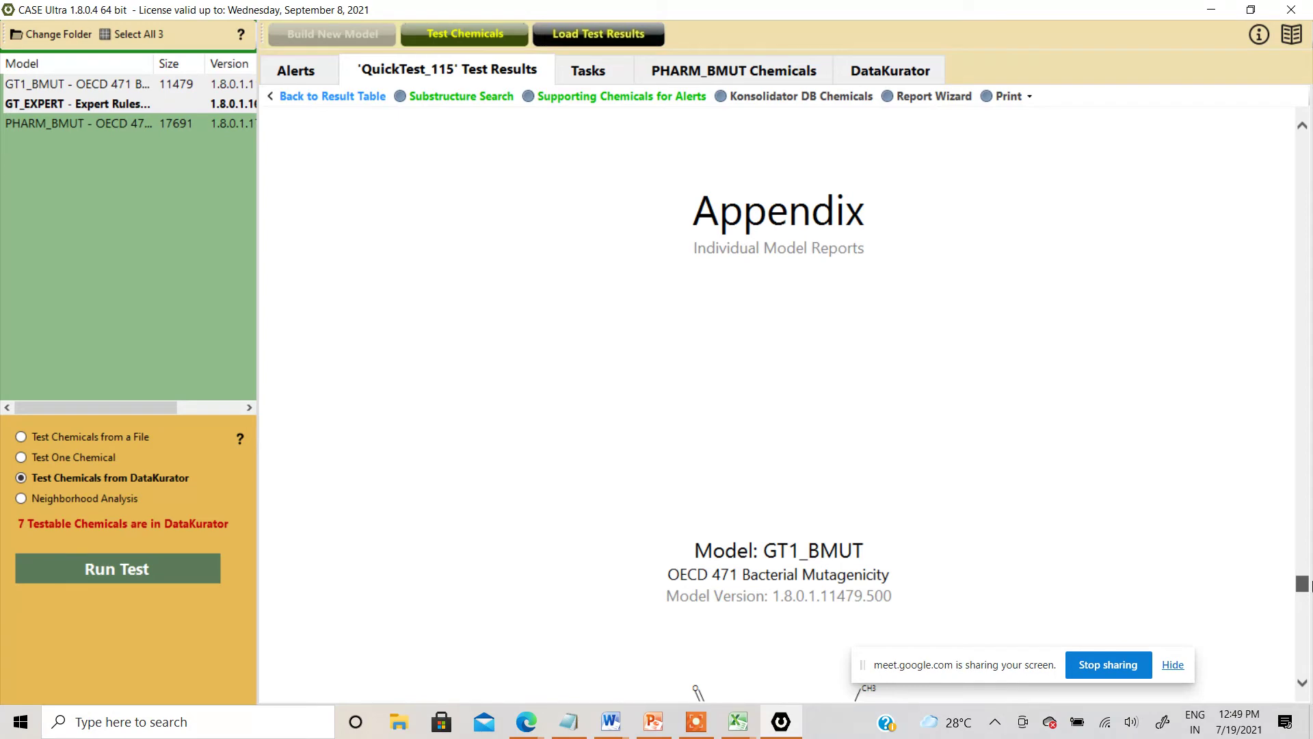
drag(1309, 586, 1311, 666)
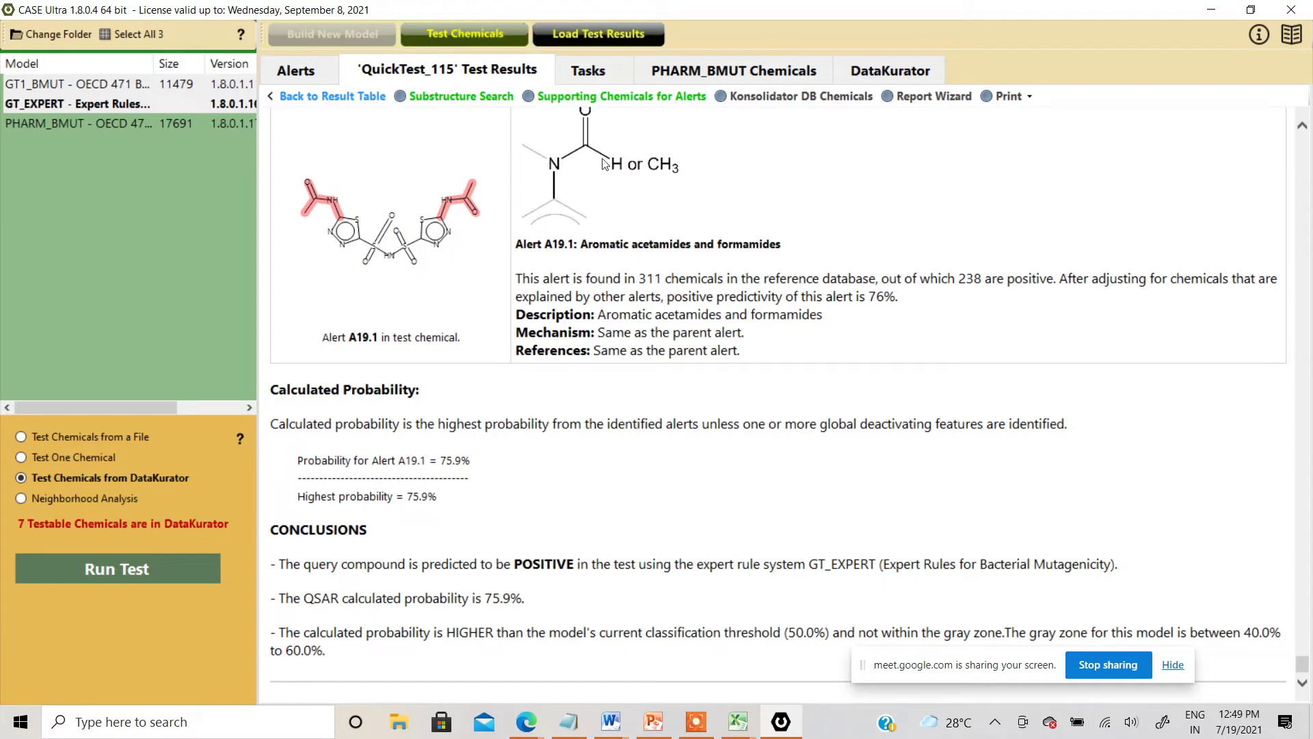
Step: Return to the QuickTest_115 result table and open the Report Wizard for all the tested chemicals
click(356, 104)
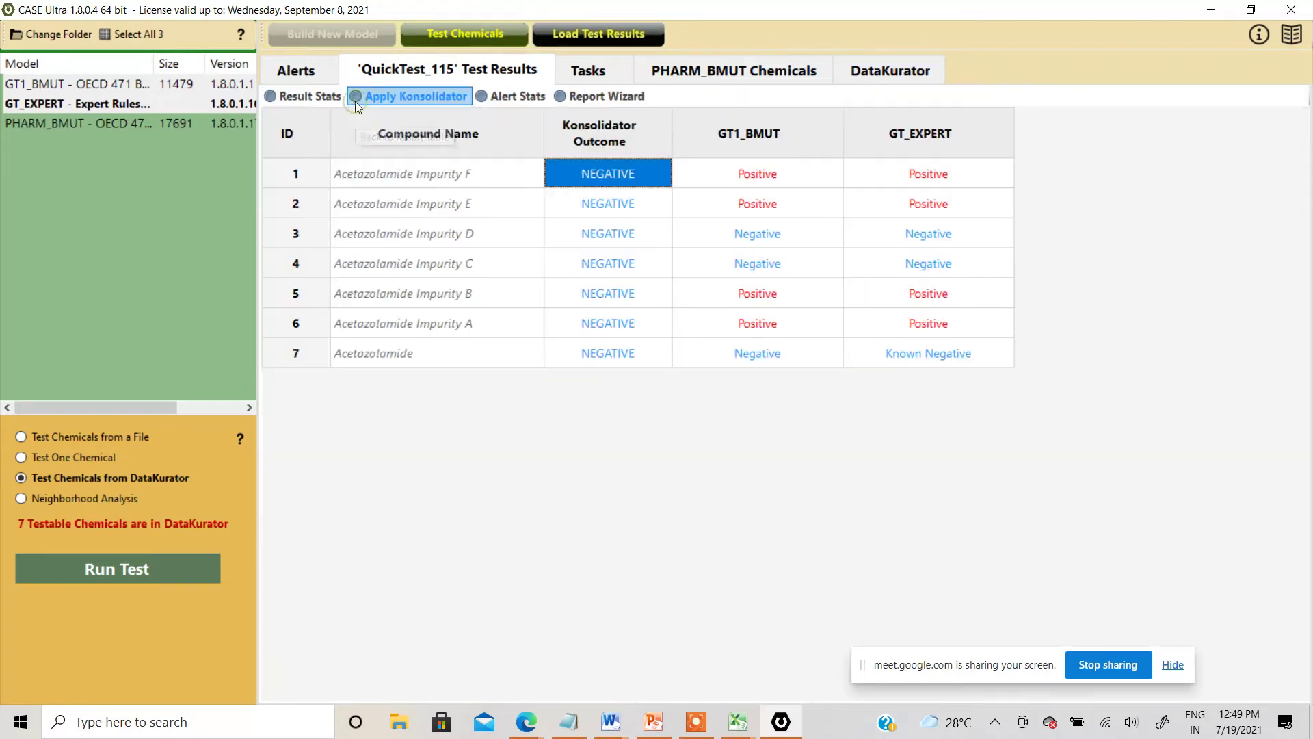
click(560, 97)
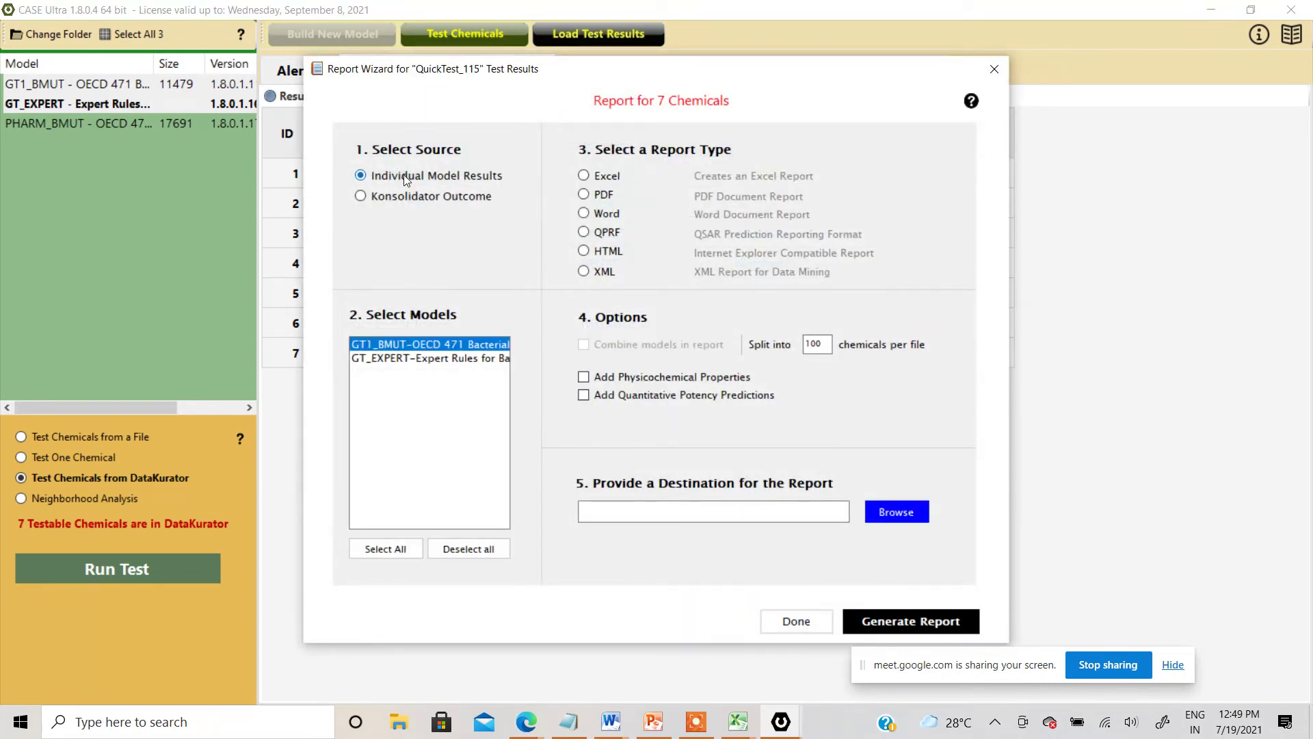
click(392, 360)
click(388, 345)
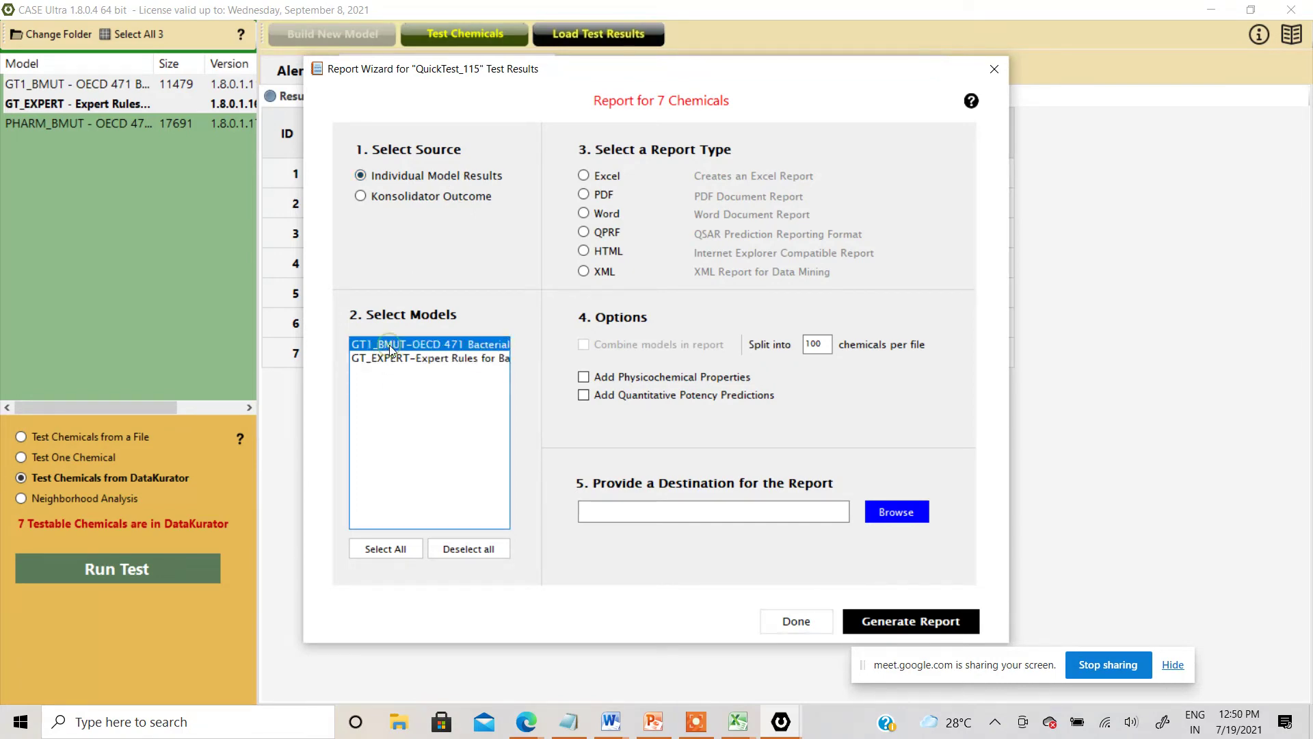
click(584, 176)
click(583, 195)
click(584, 213)
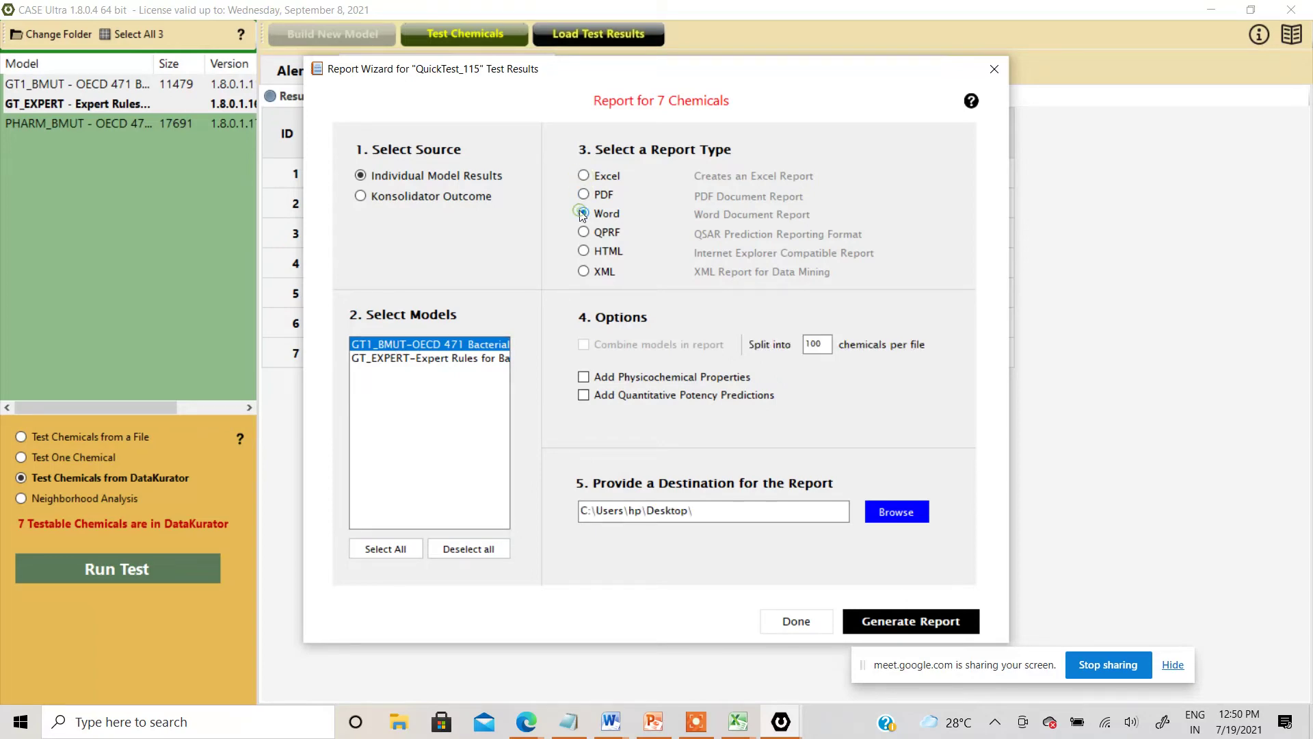
Step: Generate an Excel report of the Konsolidator Outcome in the Desktop folder
click(362, 197)
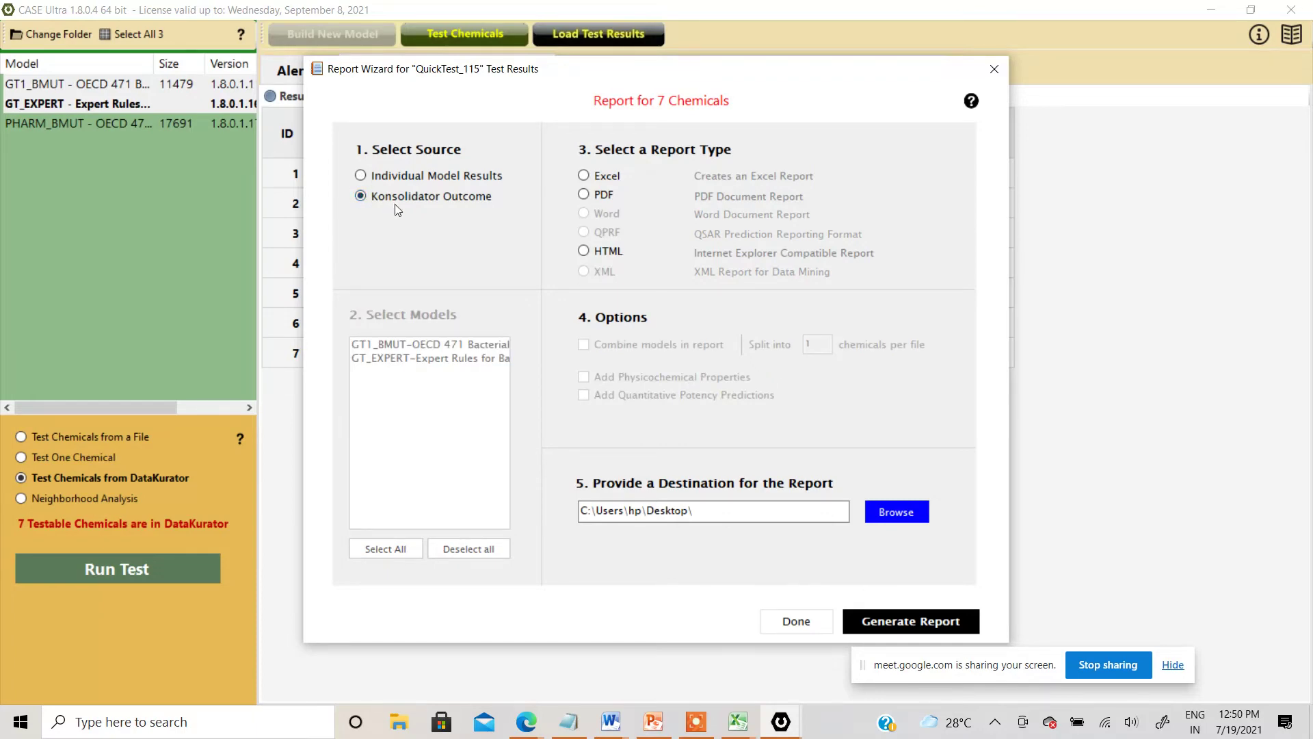
click(584, 176)
click(893, 623)
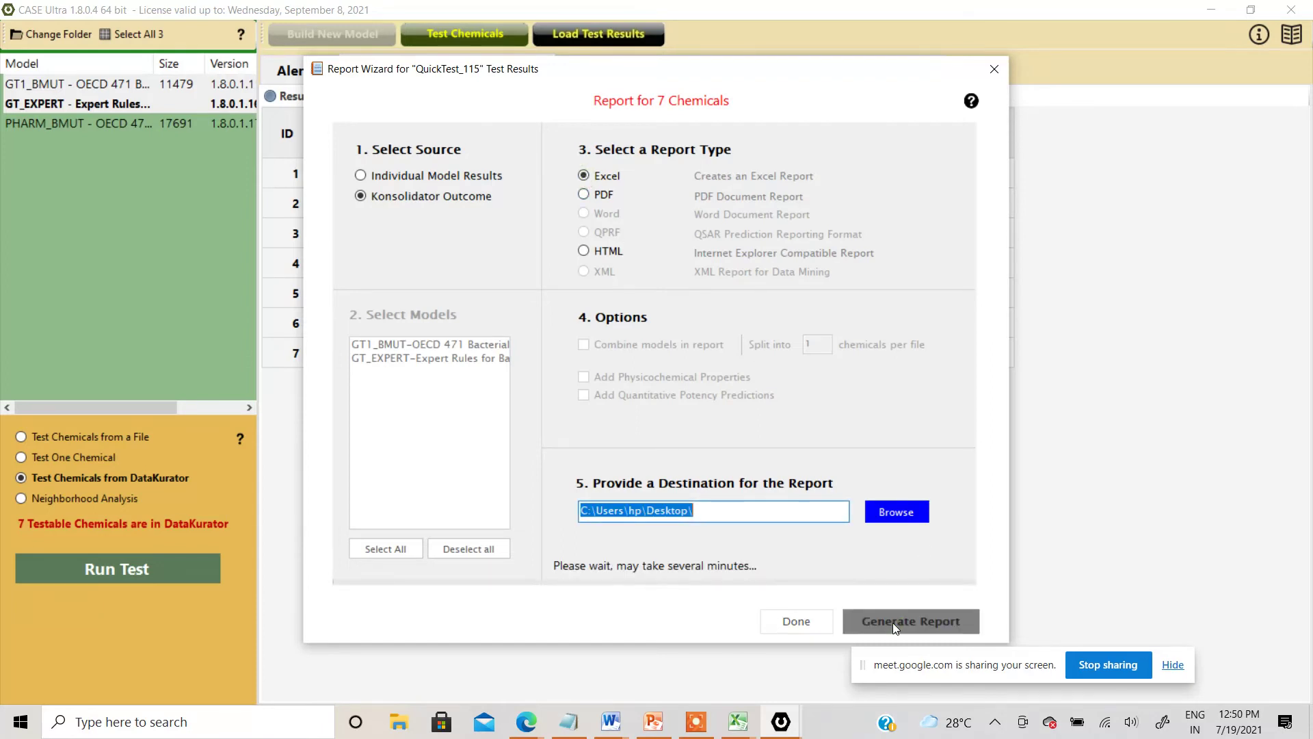
Step: Review the compound names, Konsolidator outcomes and GT1_BMUT and GT_EXPERT calls in the generated Excel report, and close it
click(417, 631)
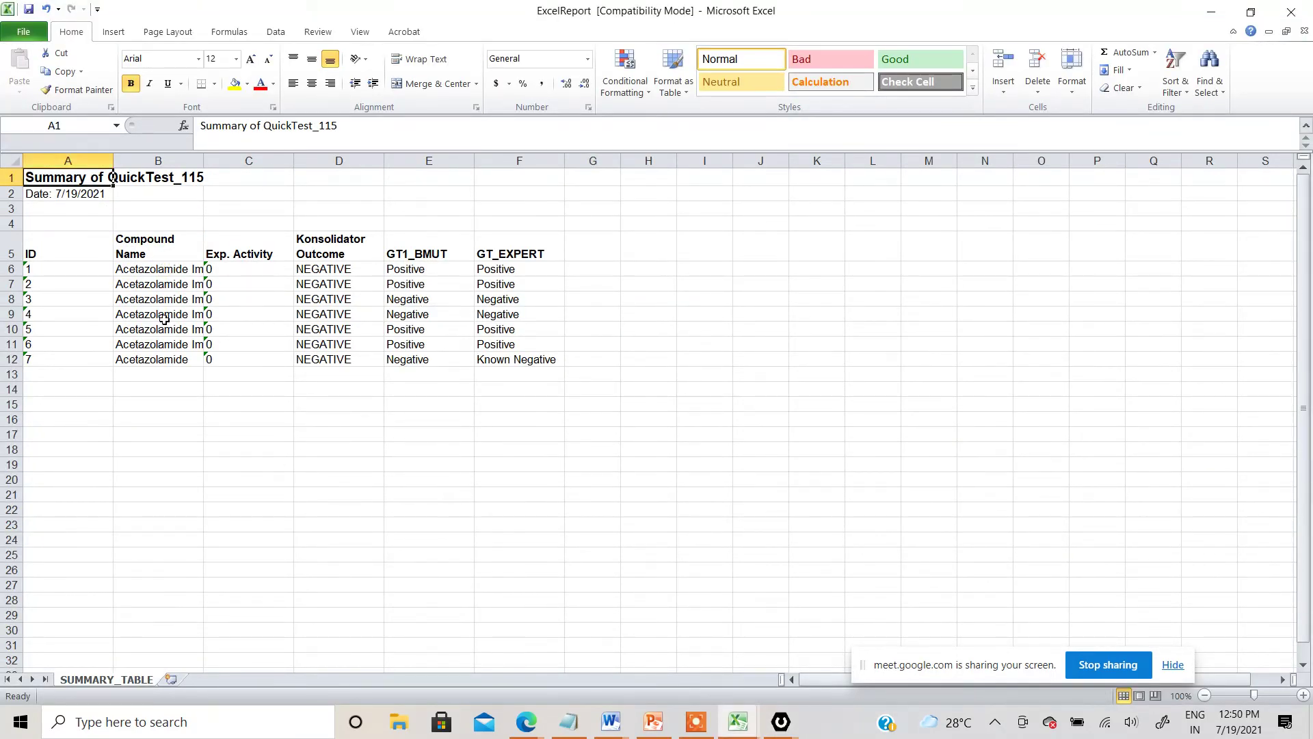
drag(164, 271, 164, 361)
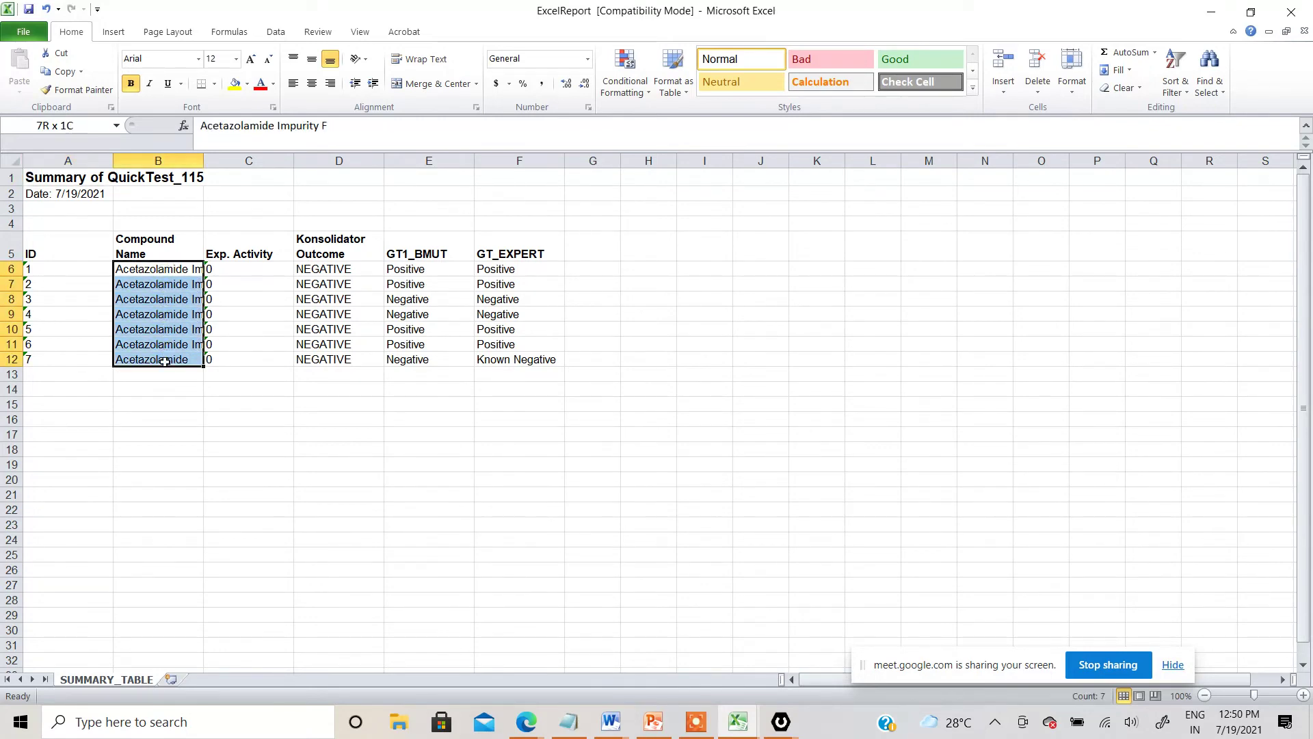
drag(316, 271, 319, 359)
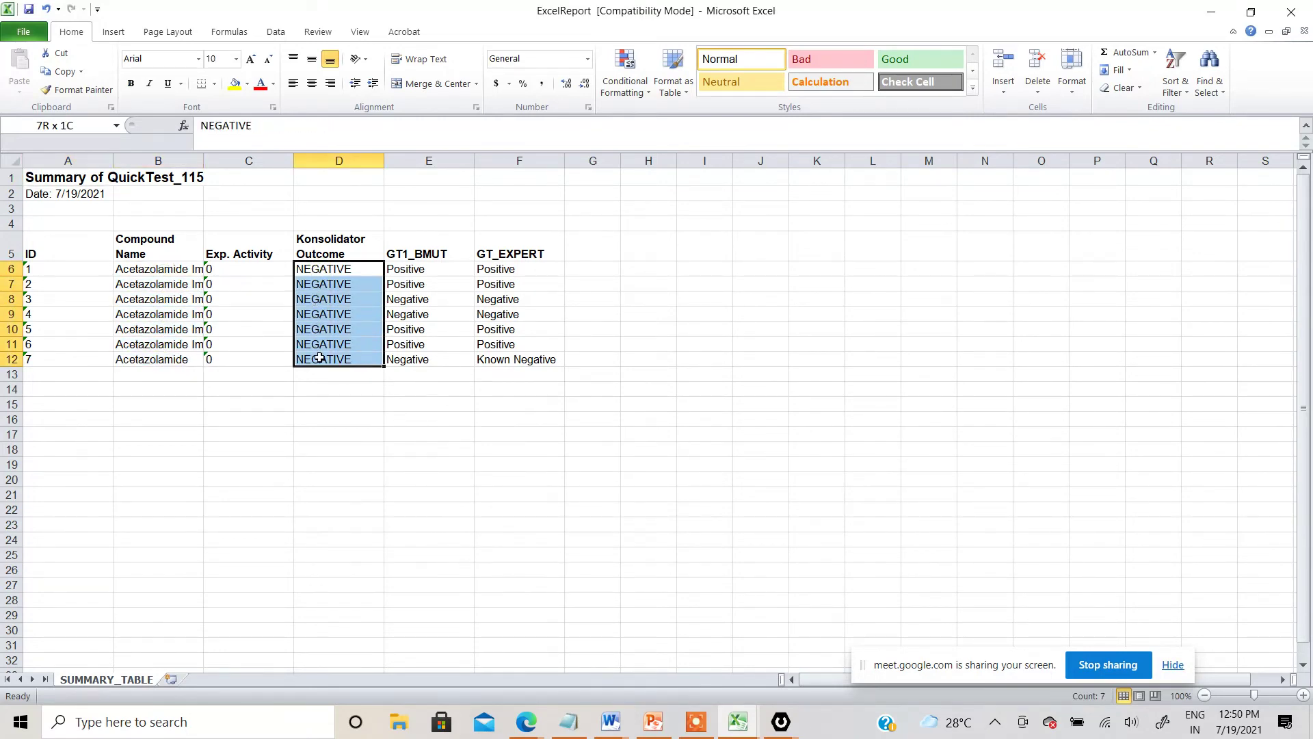
click(418, 269)
drag(469, 273, 495, 357)
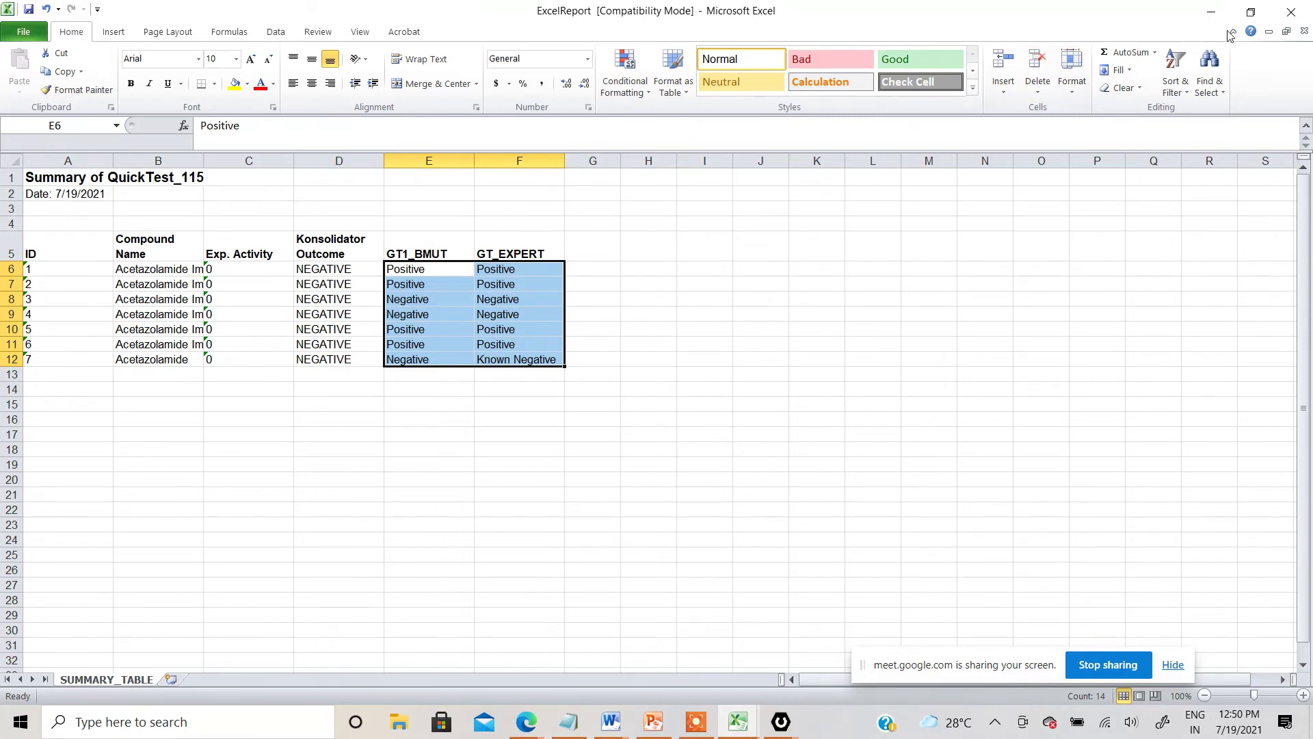
click(1283, 13)
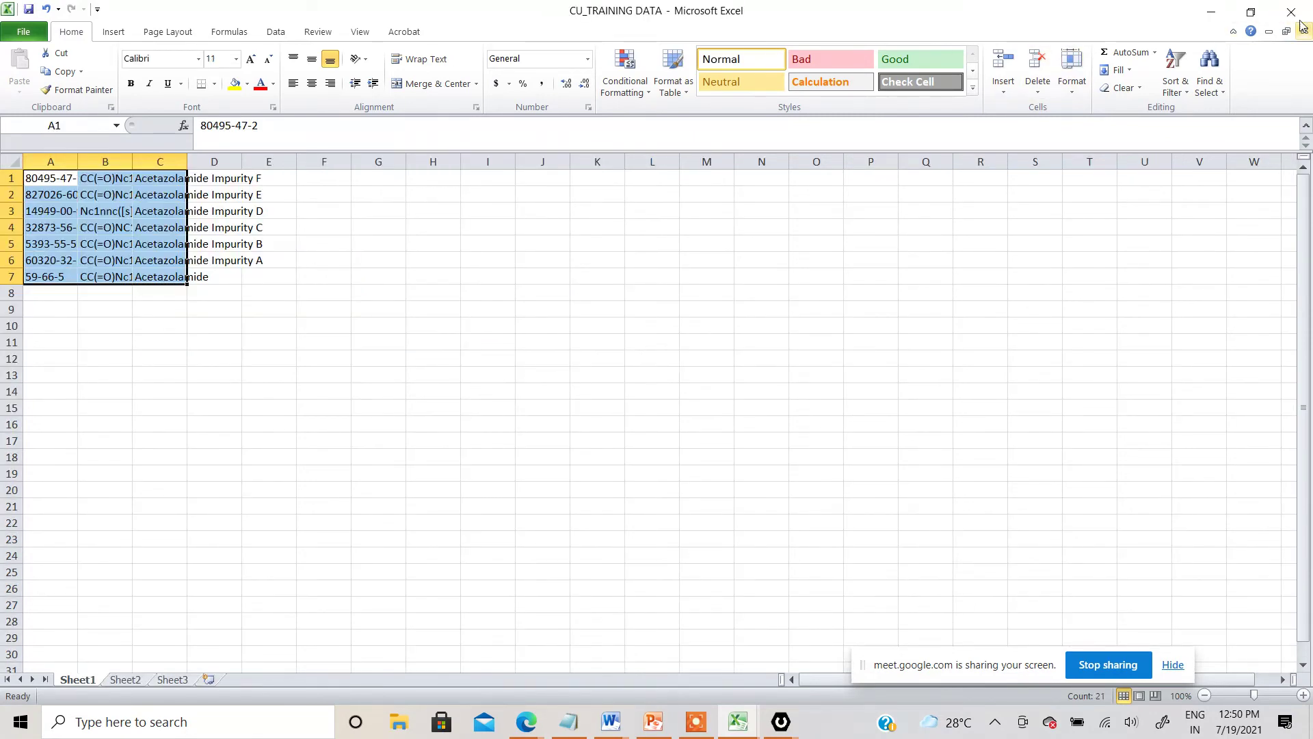
click(1216, 15)
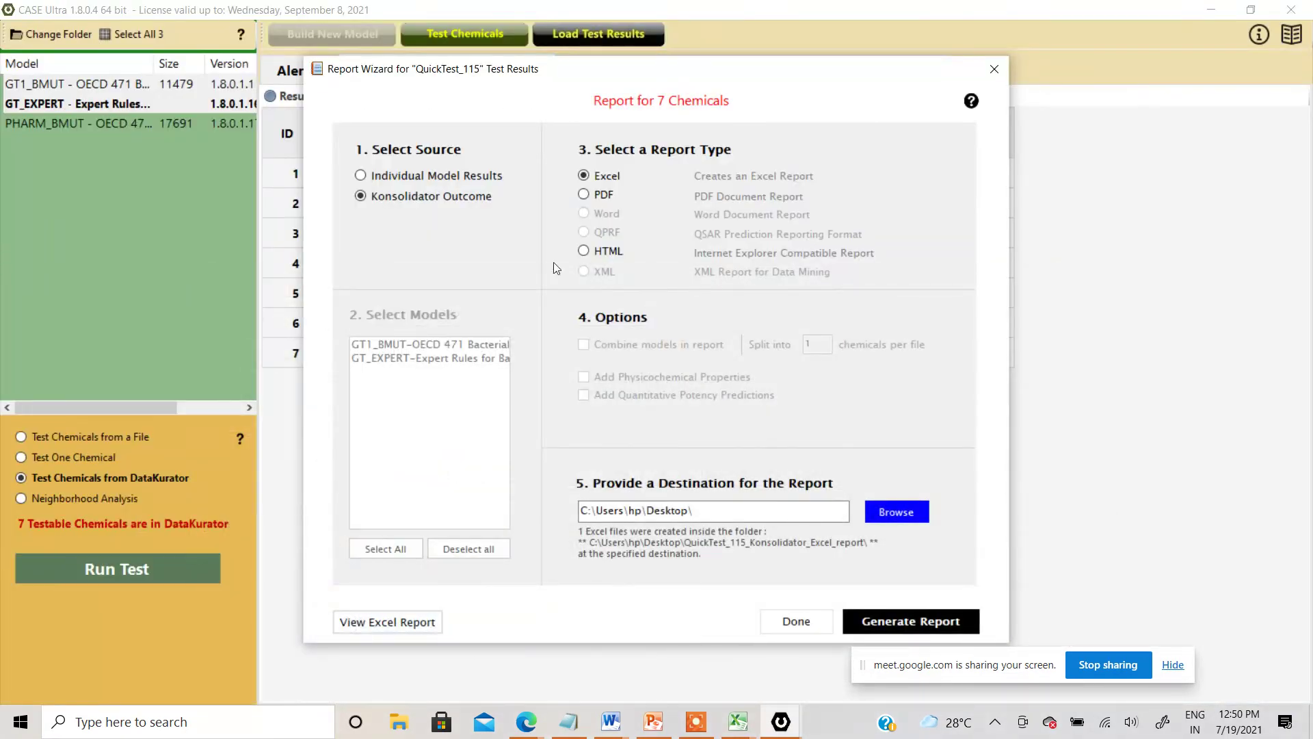
Step: Generate a PDF report of the Konsolidator Outcome in the Desktop folder, checking the result table behind the wizard
click(584, 195)
click(885, 622)
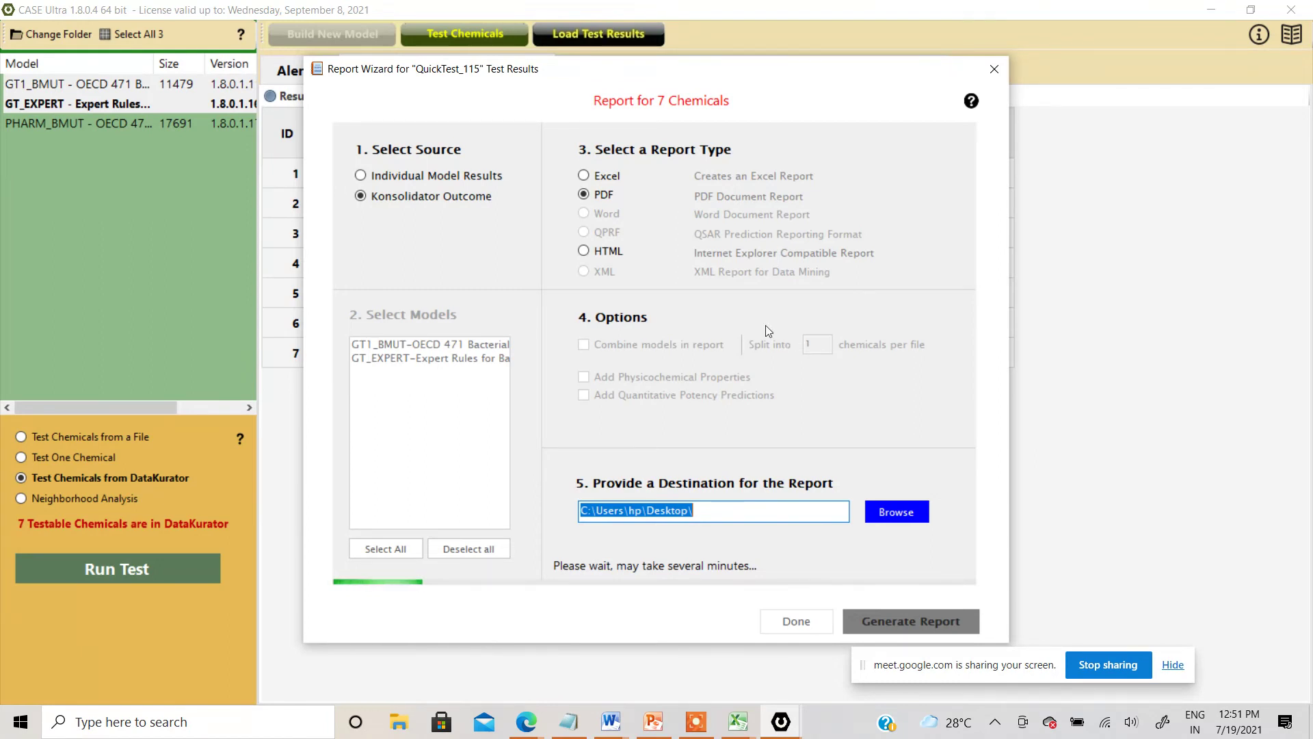
drag(762, 103, 1082, 129)
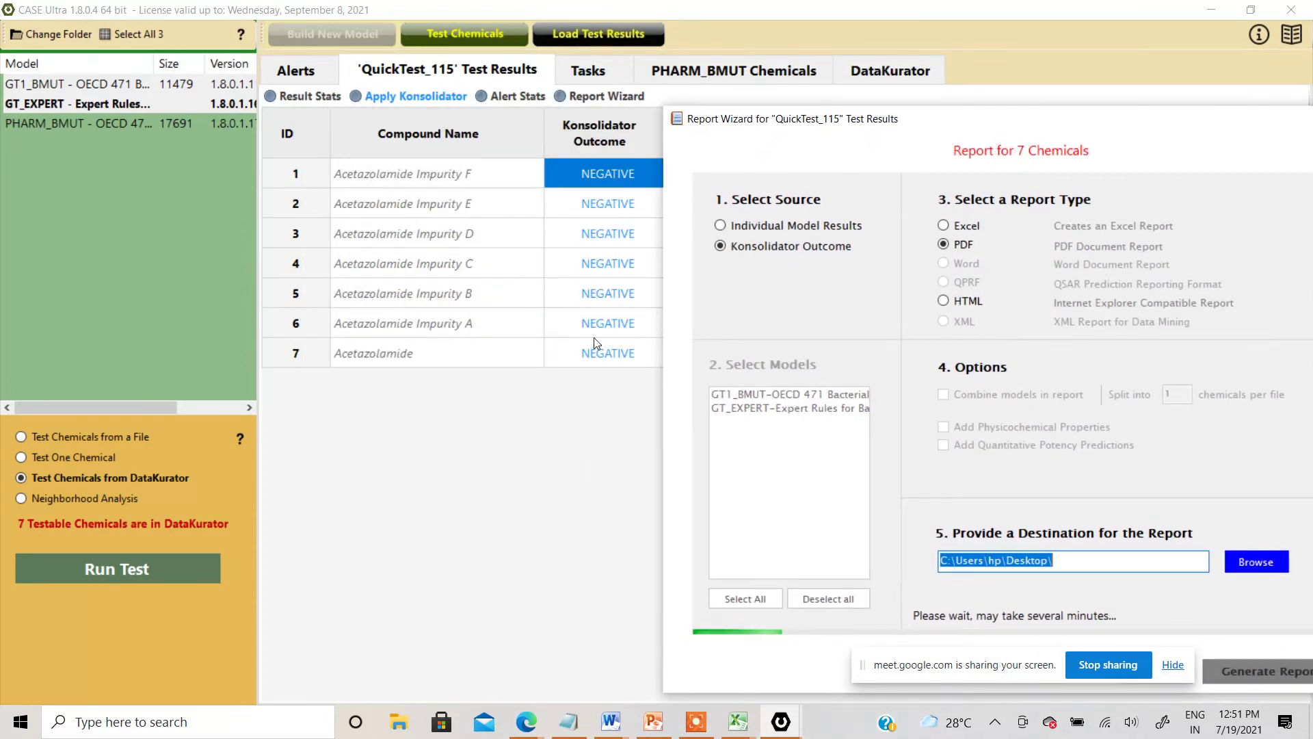
drag(940, 124, 624, 53)
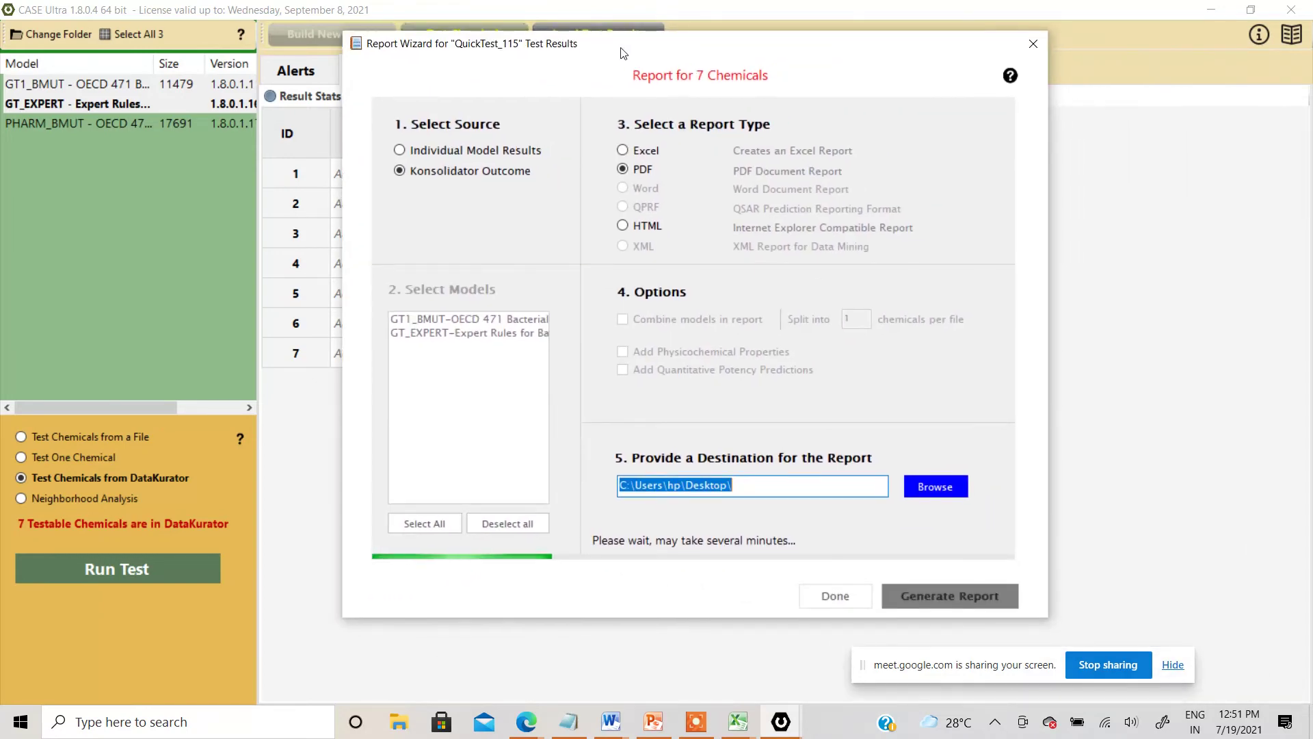